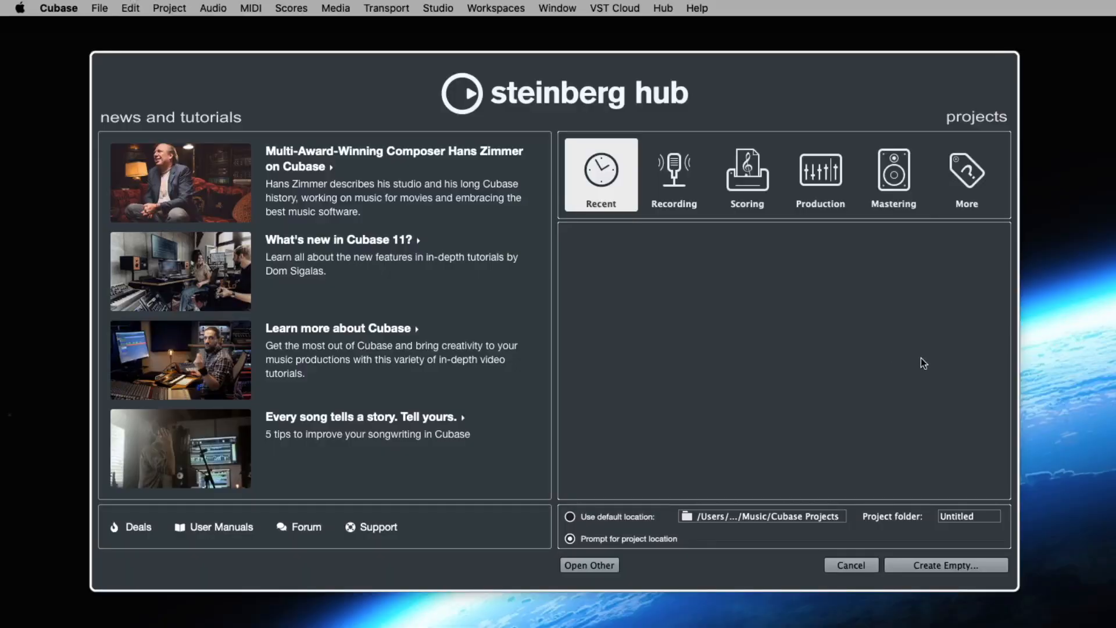
Step: Create a new empty project and store it in the Cubase folder
click(968, 563)
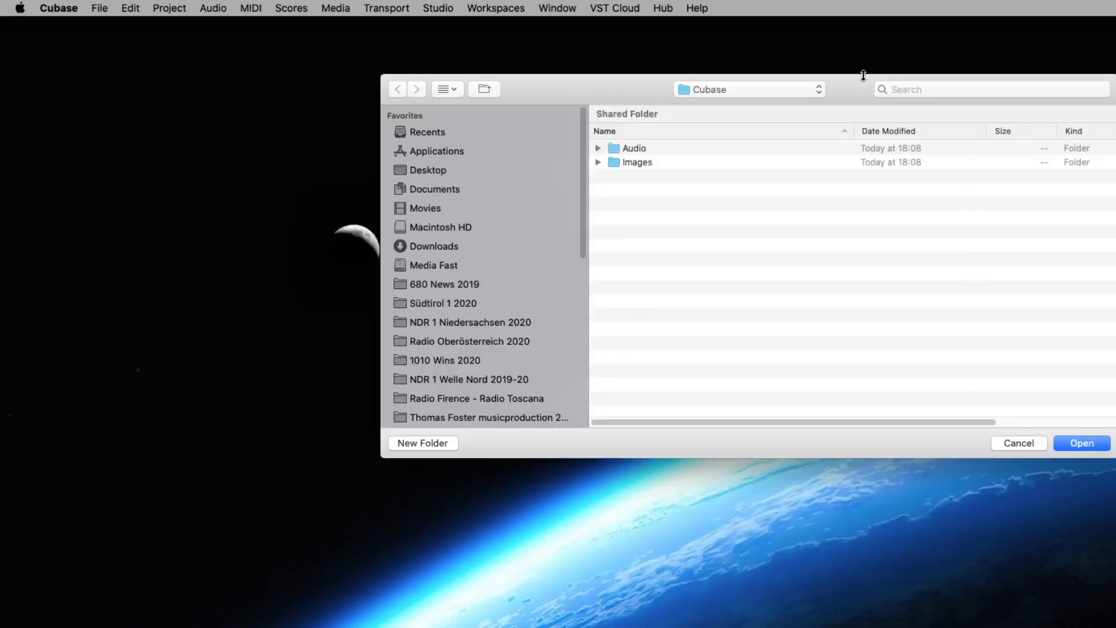
drag(862, 81, 789, 76)
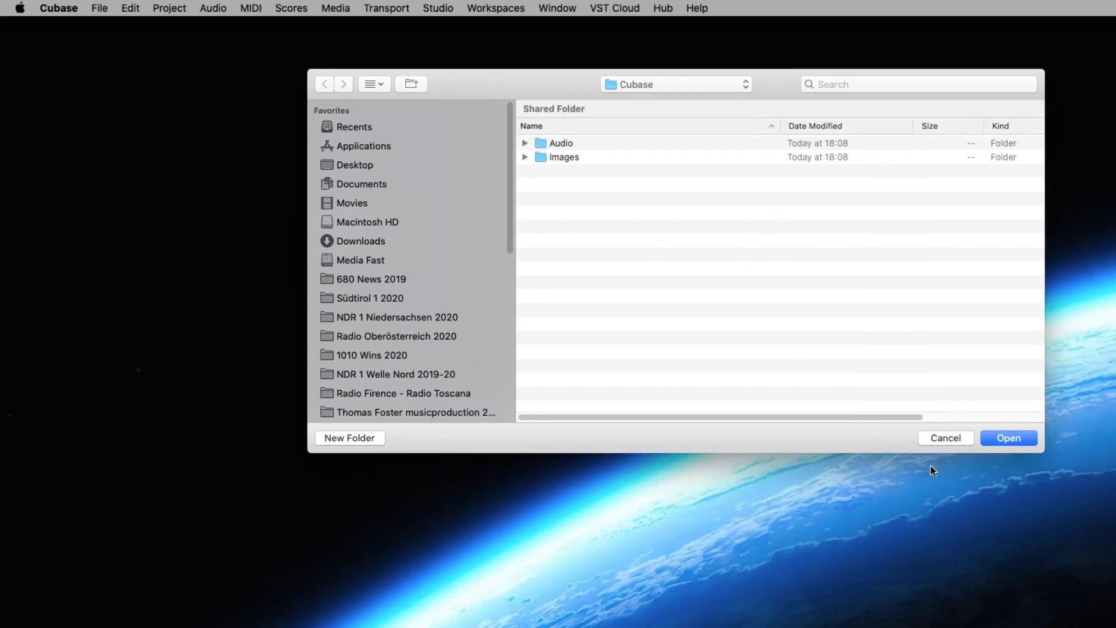
click(1013, 444)
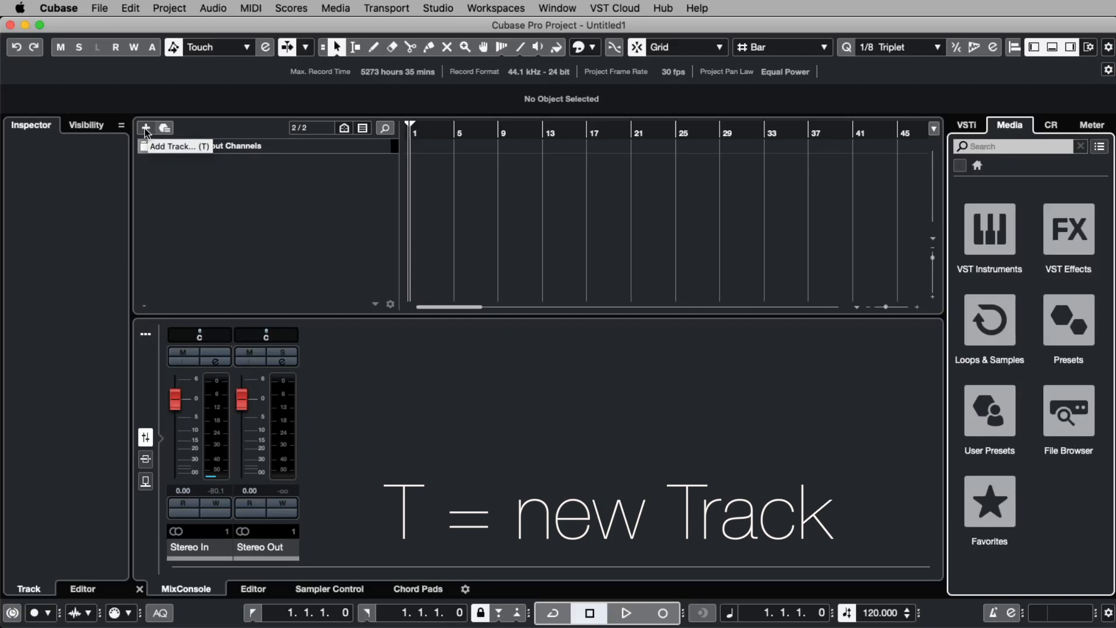
Step: Add one mono audio track with its output set to Stereo Out
key(t)
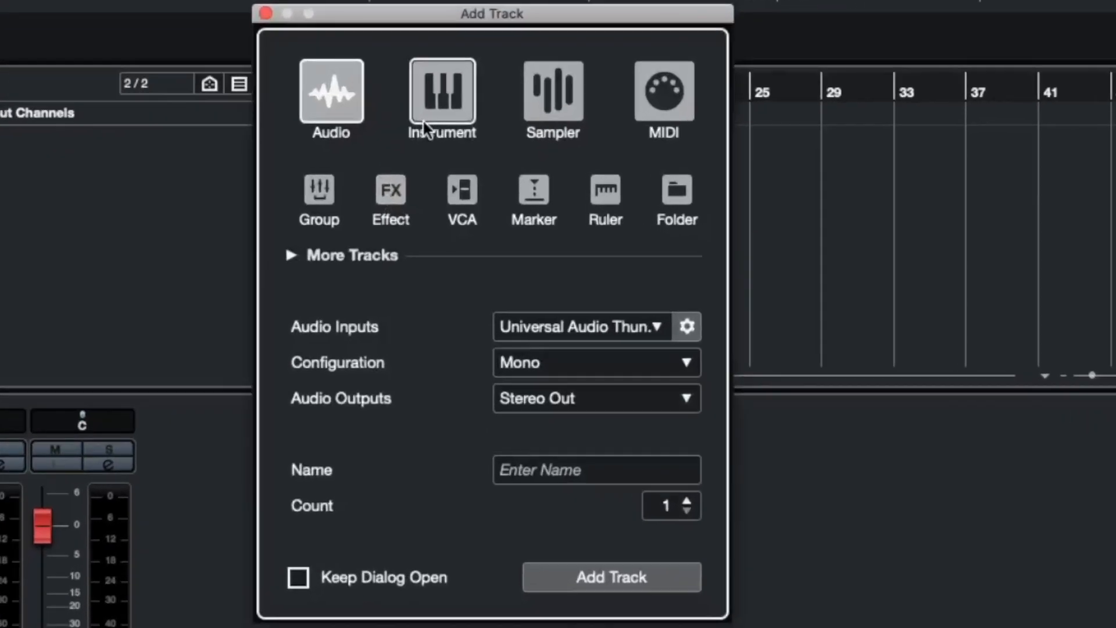
click(489, 152)
click(543, 102)
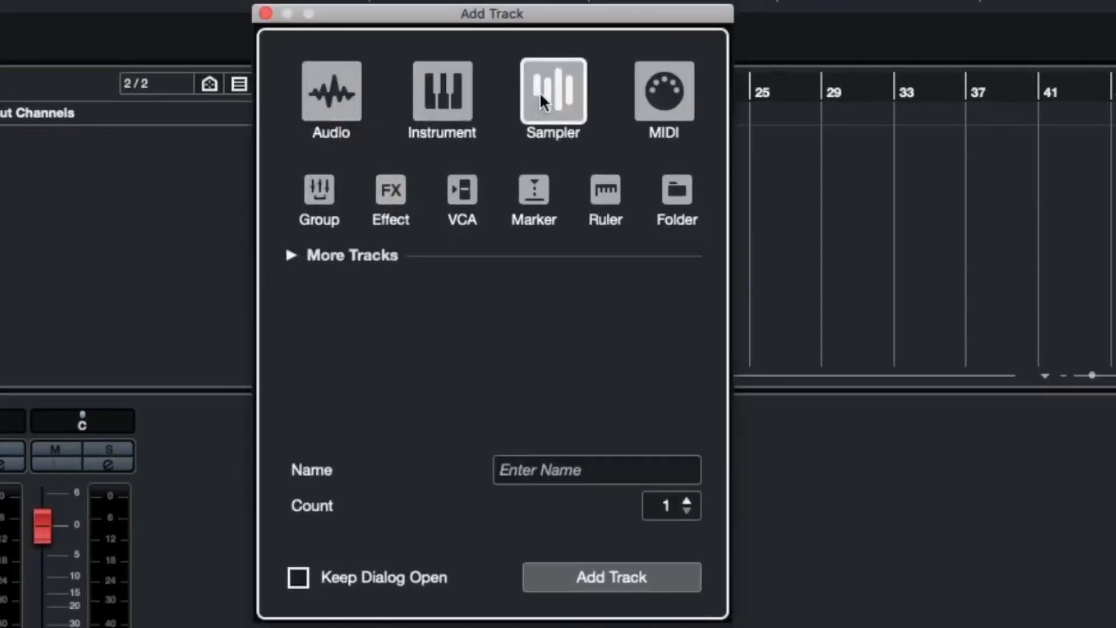
click(664, 93)
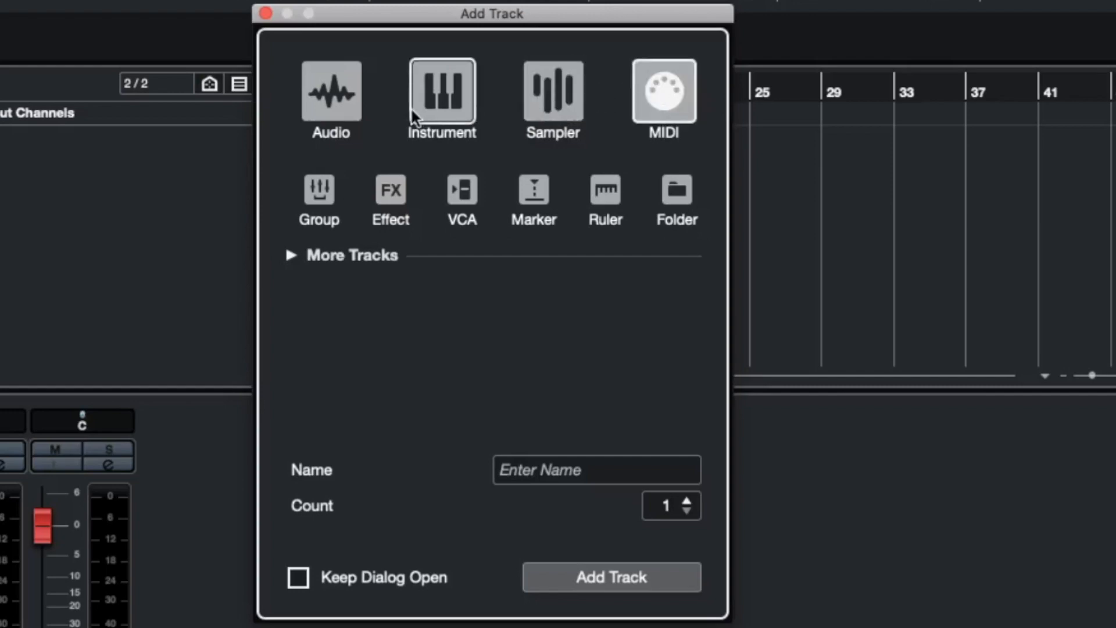
click(360, 104)
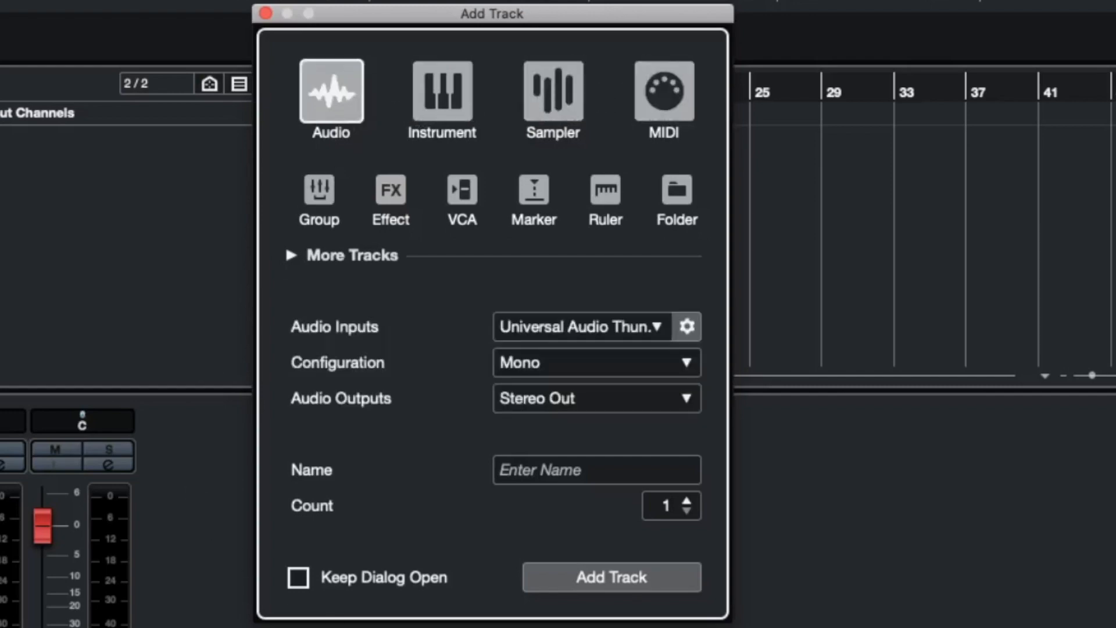
click(639, 584)
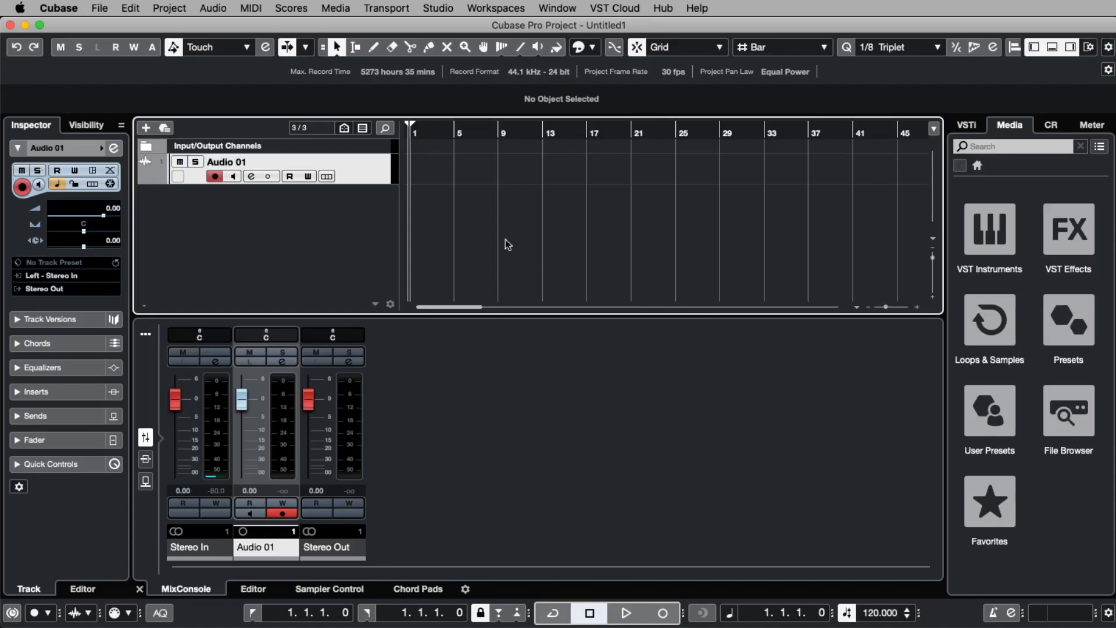
Step: Choose Universal Audio Thunderbolt as the ASIO driver in the studio's audio system setup
click(443, 9)
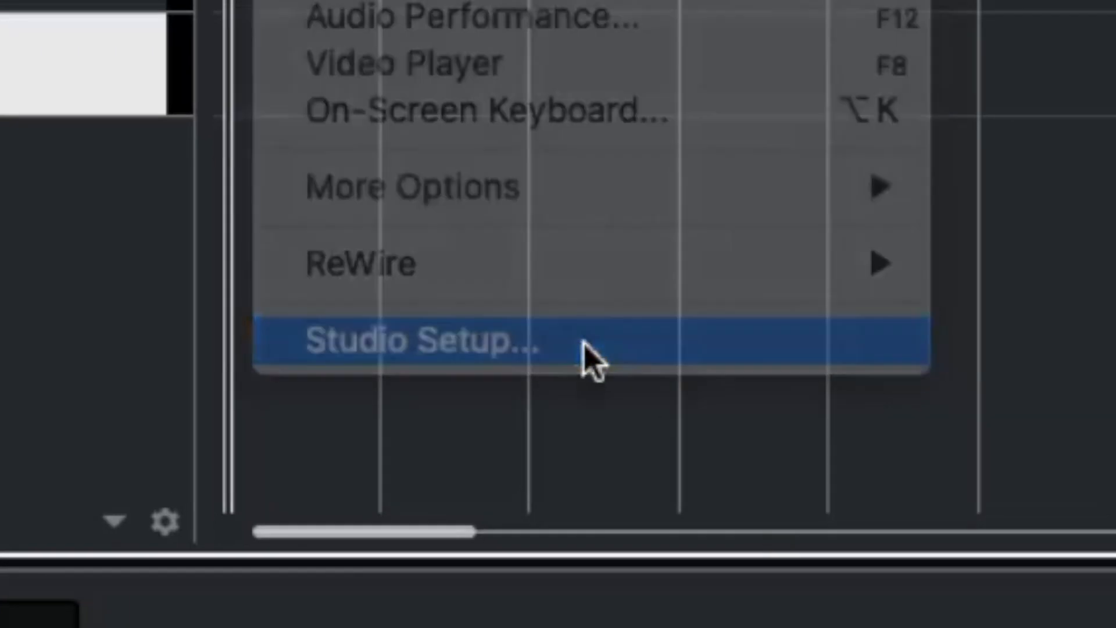
click(538, 287)
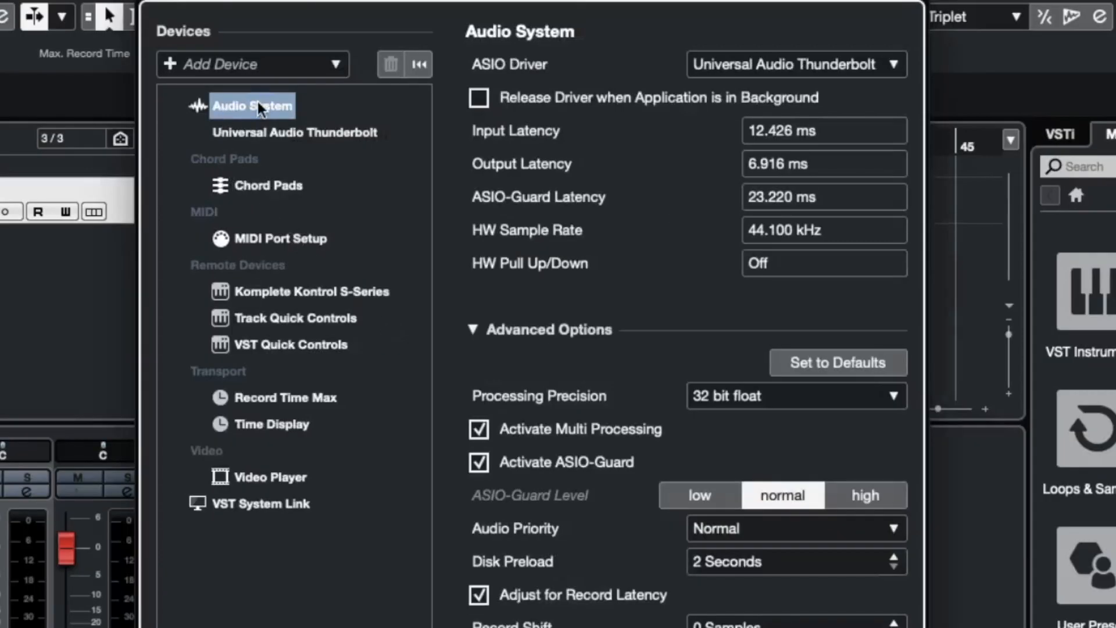
click(890, 64)
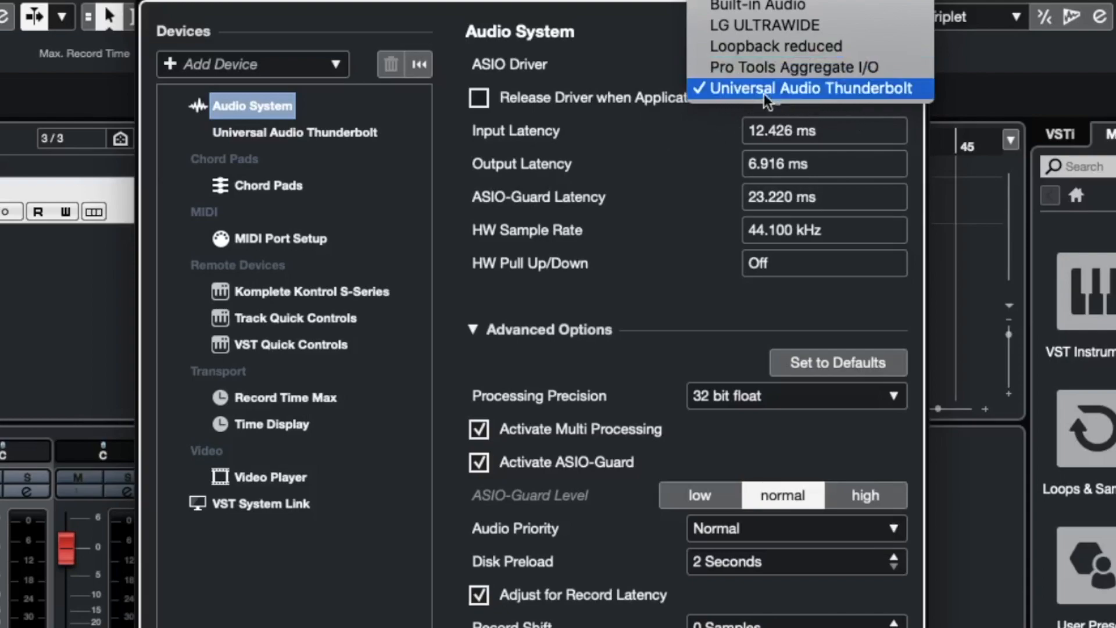
click(724, 93)
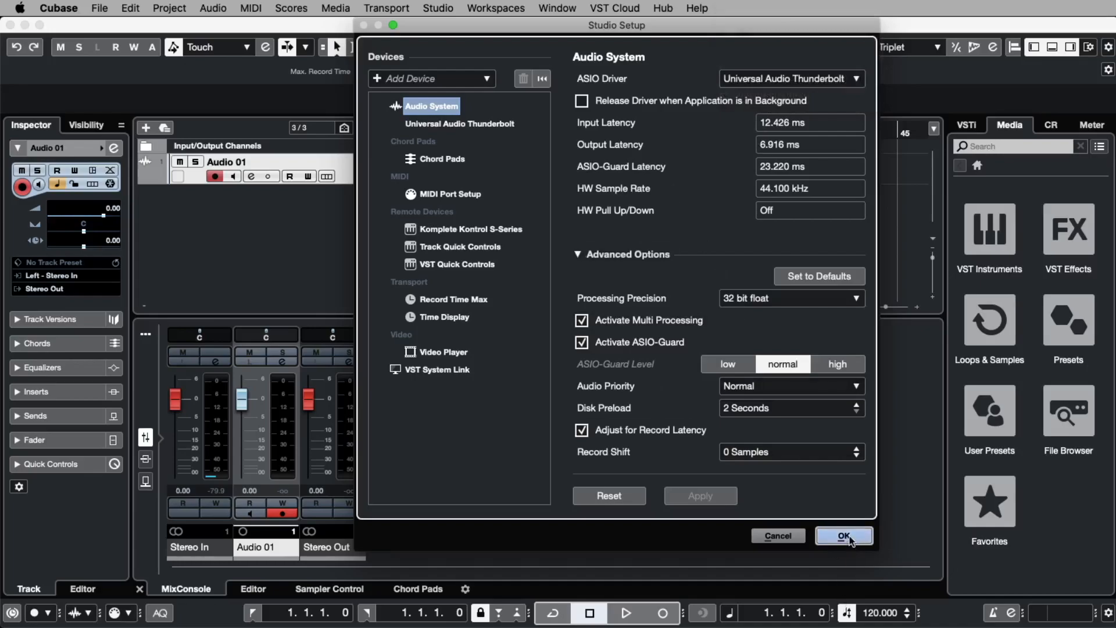
click(848, 534)
Step: Add a mono input bus named MIC in the audio connections
click(442, 7)
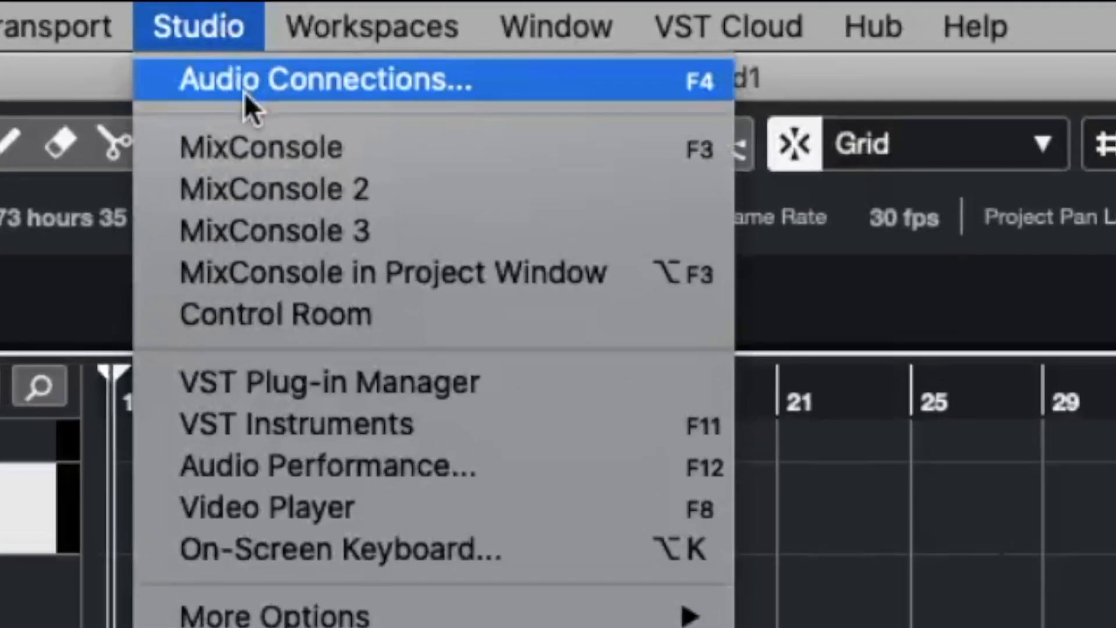
click(245, 92)
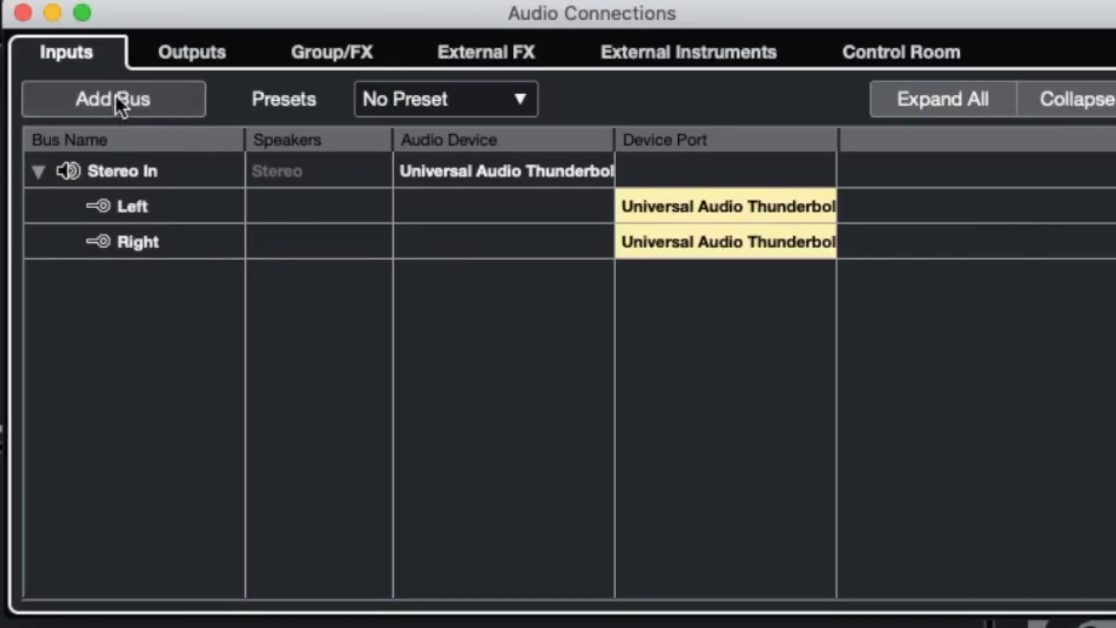
click(151, 61)
click(50, 63)
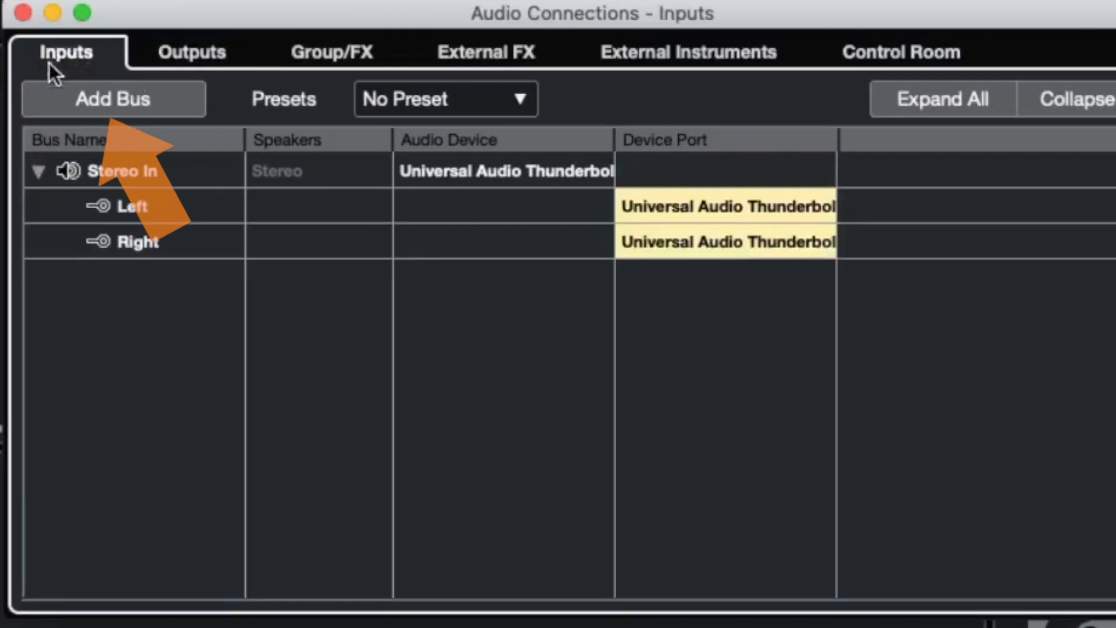
click(110, 101)
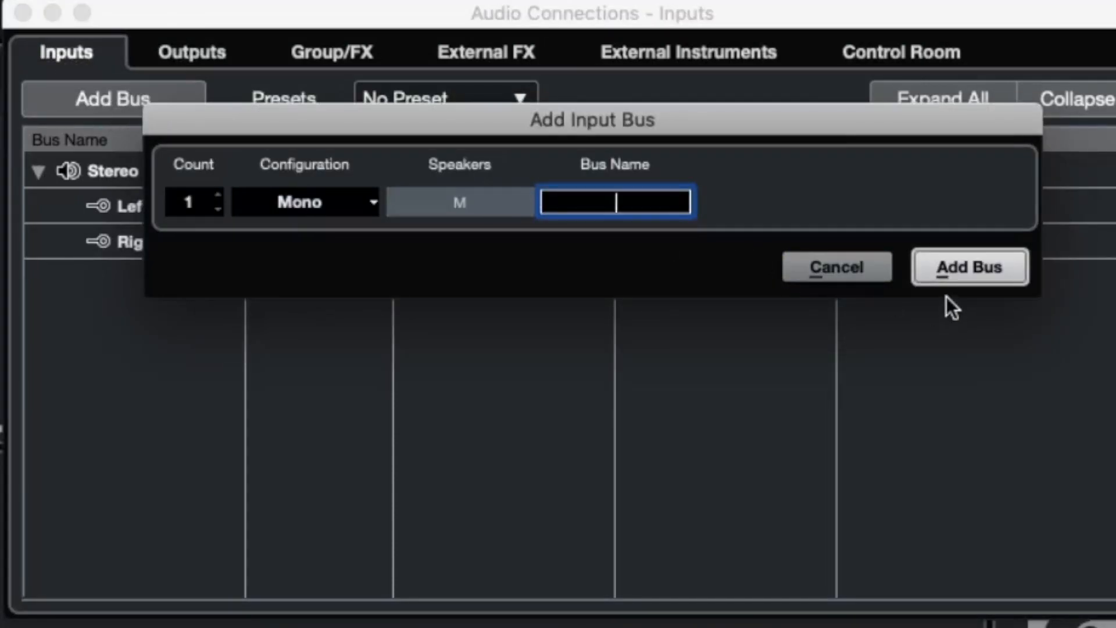
text(MIC)
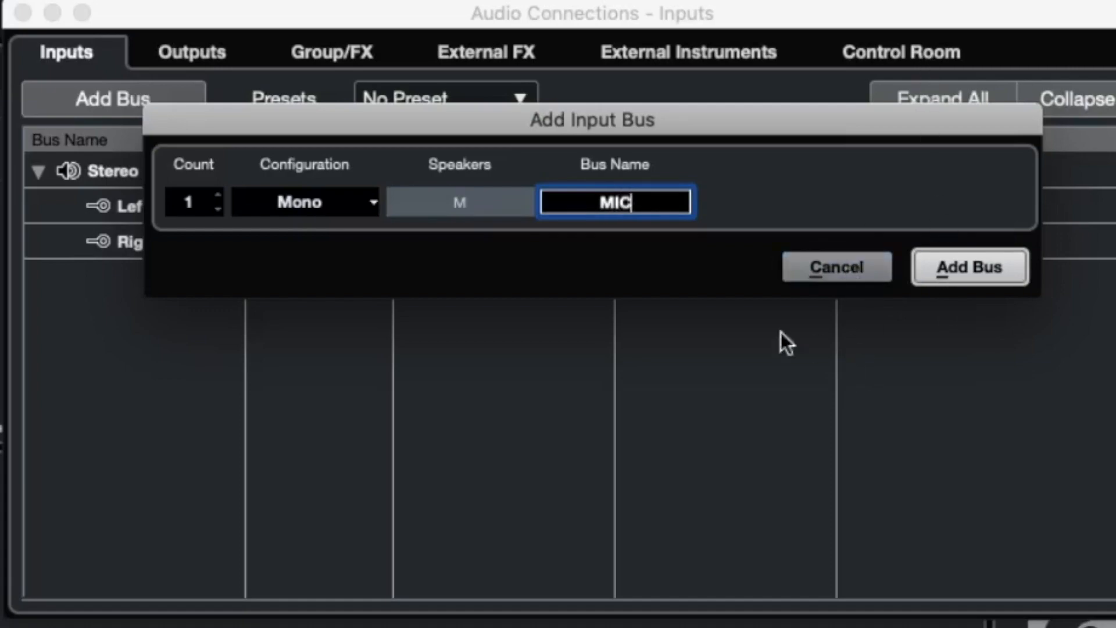
click(312, 210)
click(293, 172)
click(933, 265)
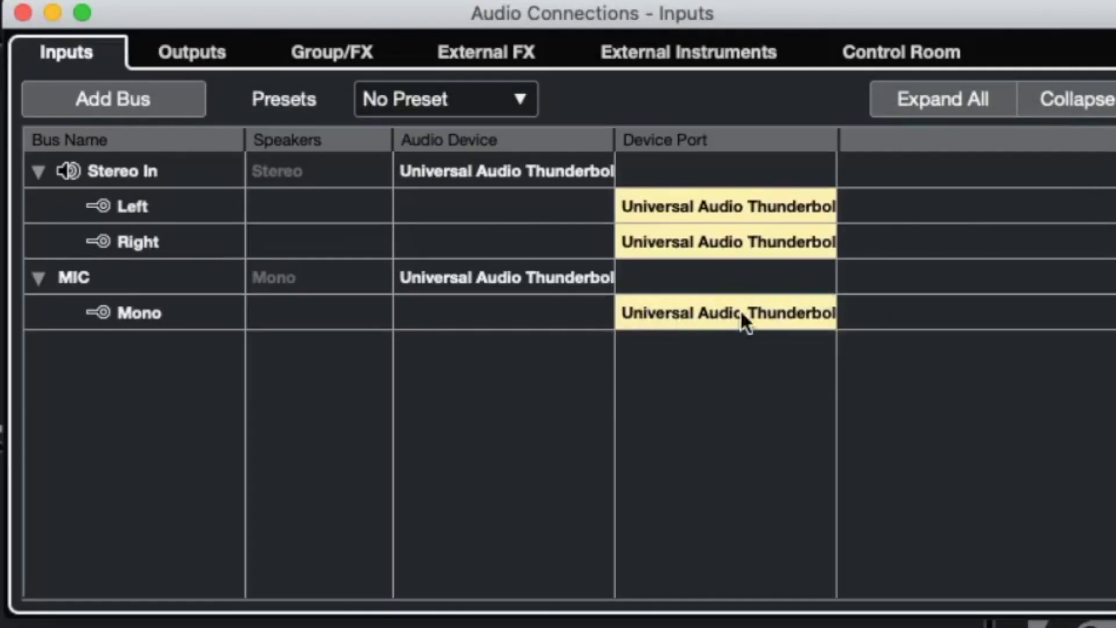
Step: Assign device port Universal Audio Thunderbolt 5 to the MIC bus and close the audio connections
click(709, 314)
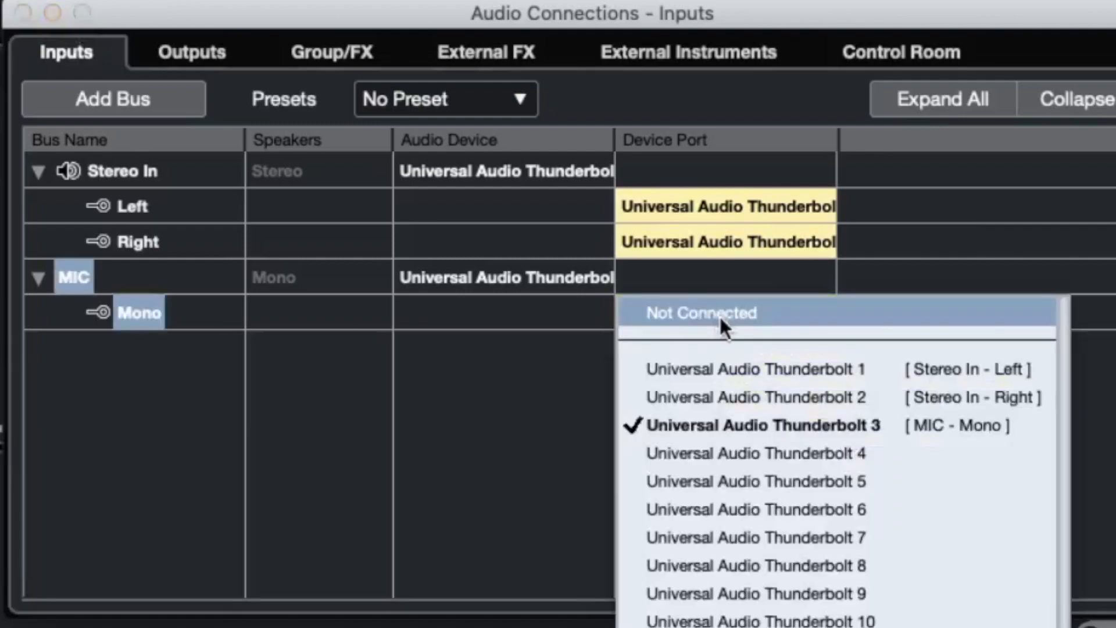
click(827, 420)
click(750, 314)
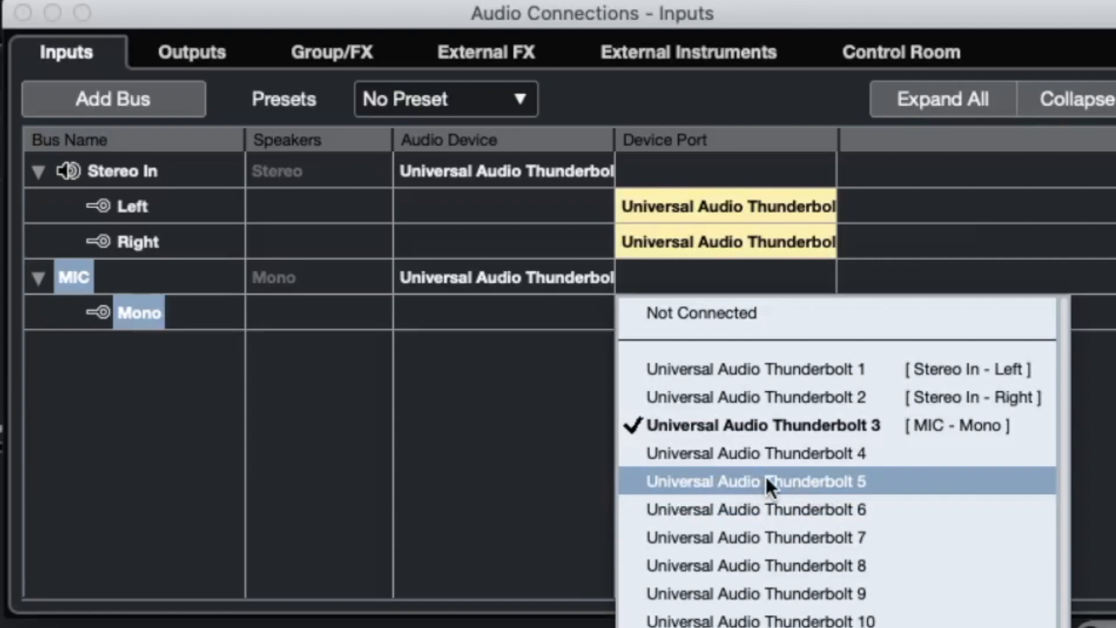
click(839, 476)
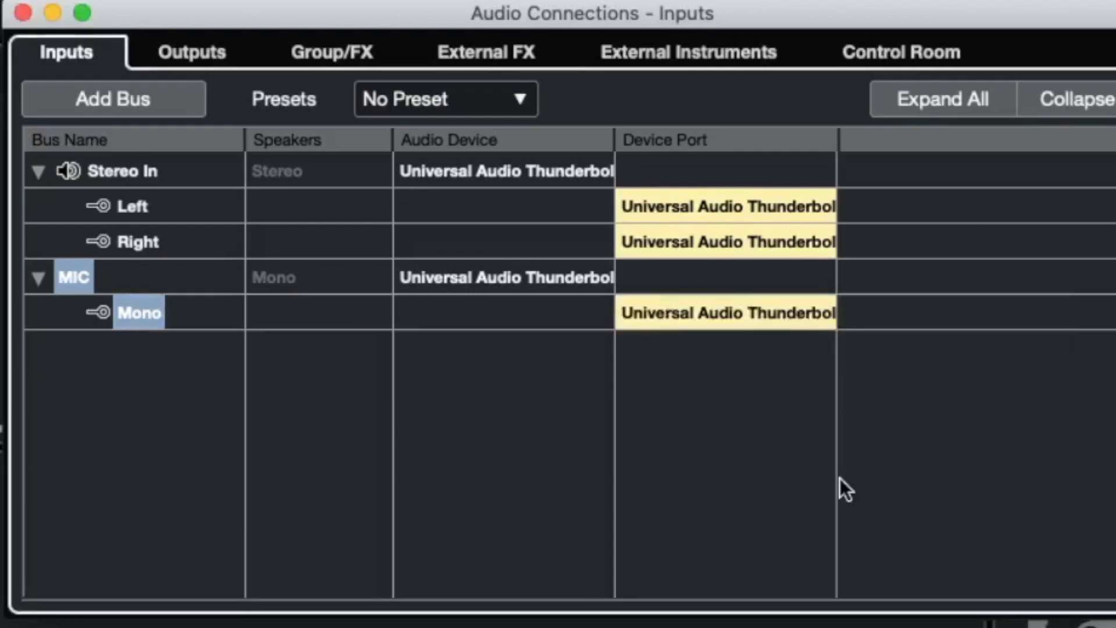
click(23, 12)
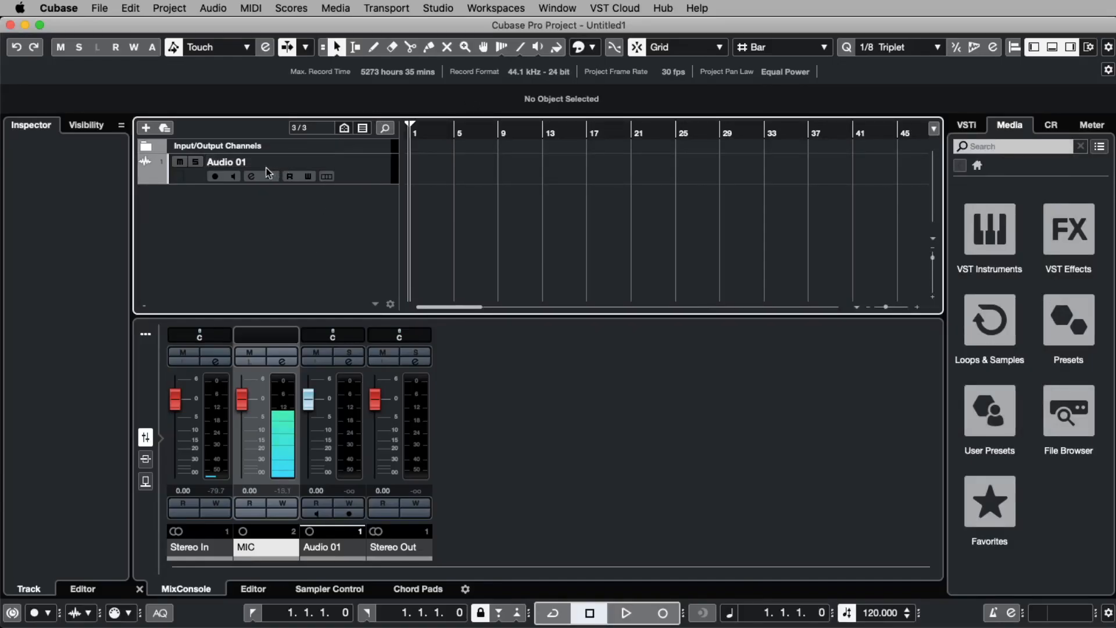
Step: Set the Audio 01 track's input routing to the MIC bus in the Inspector
click(376, 167)
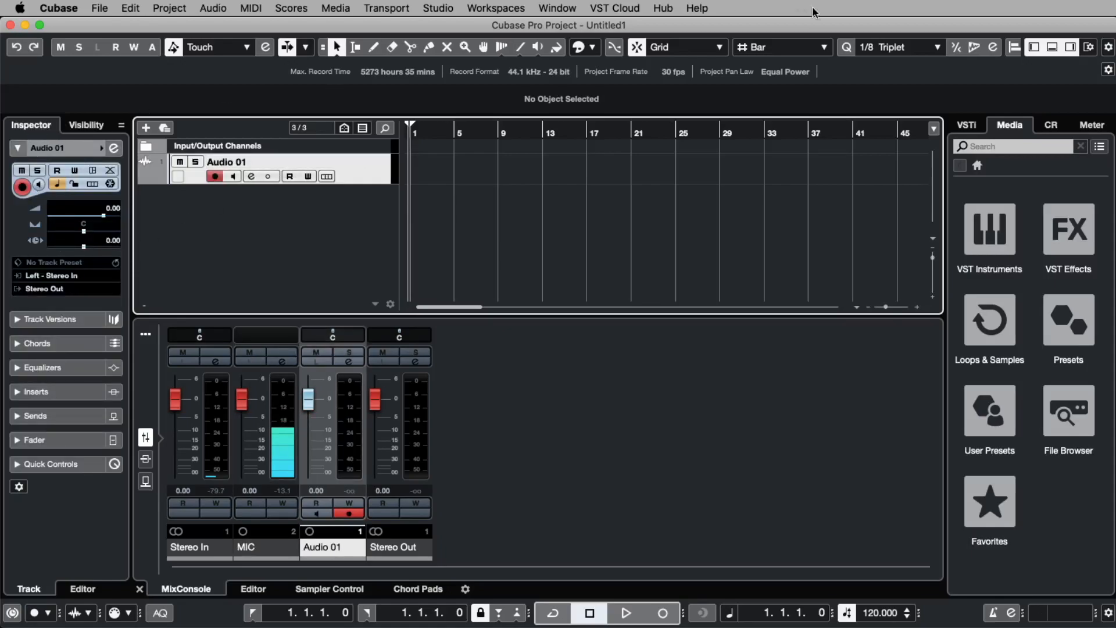
click(1034, 48)
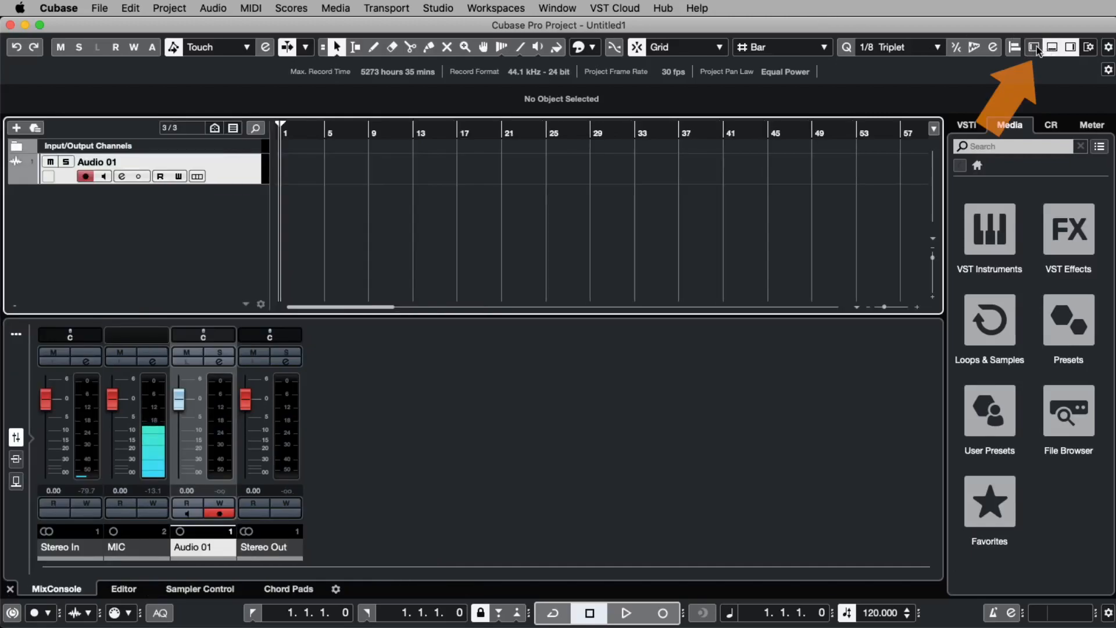
click(1034, 47)
click(354, 157)
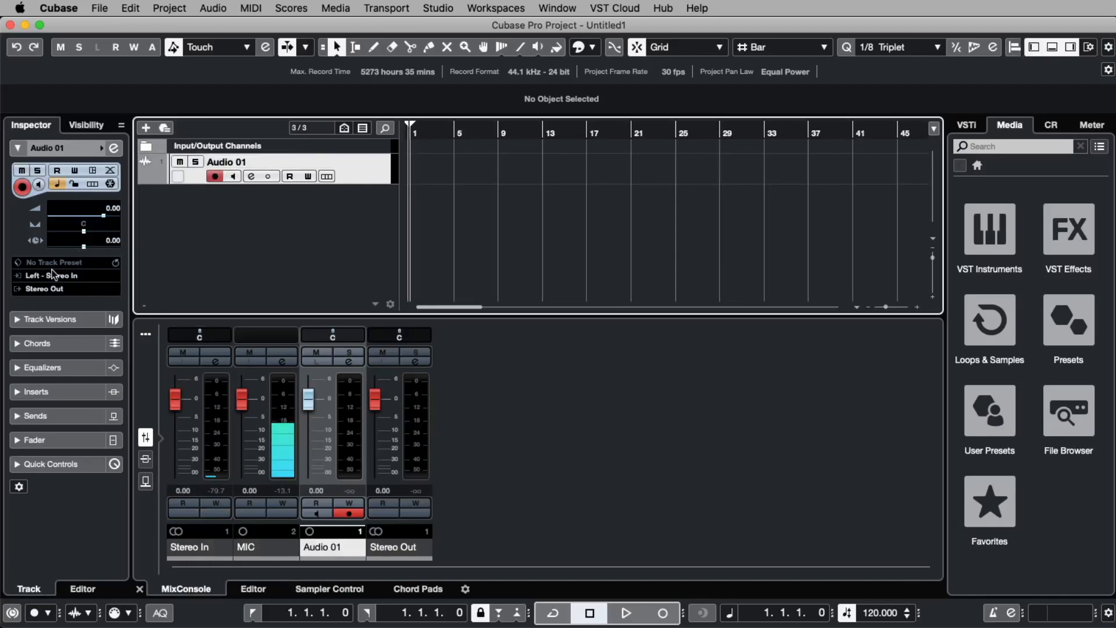
click(22, 148)
click(22, 147)
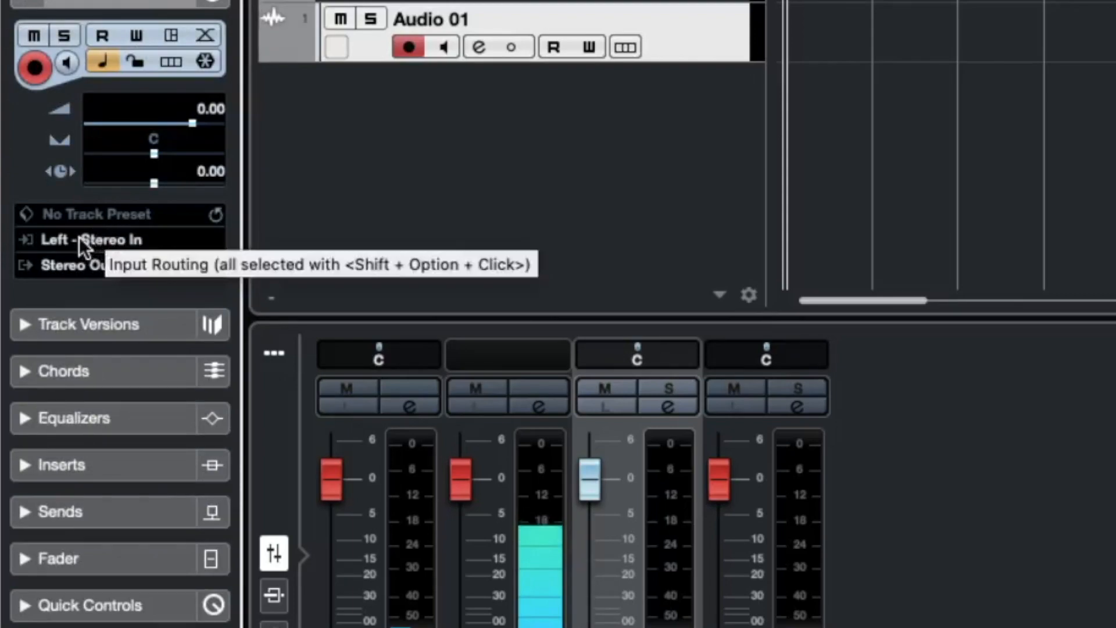
click(79, 236)
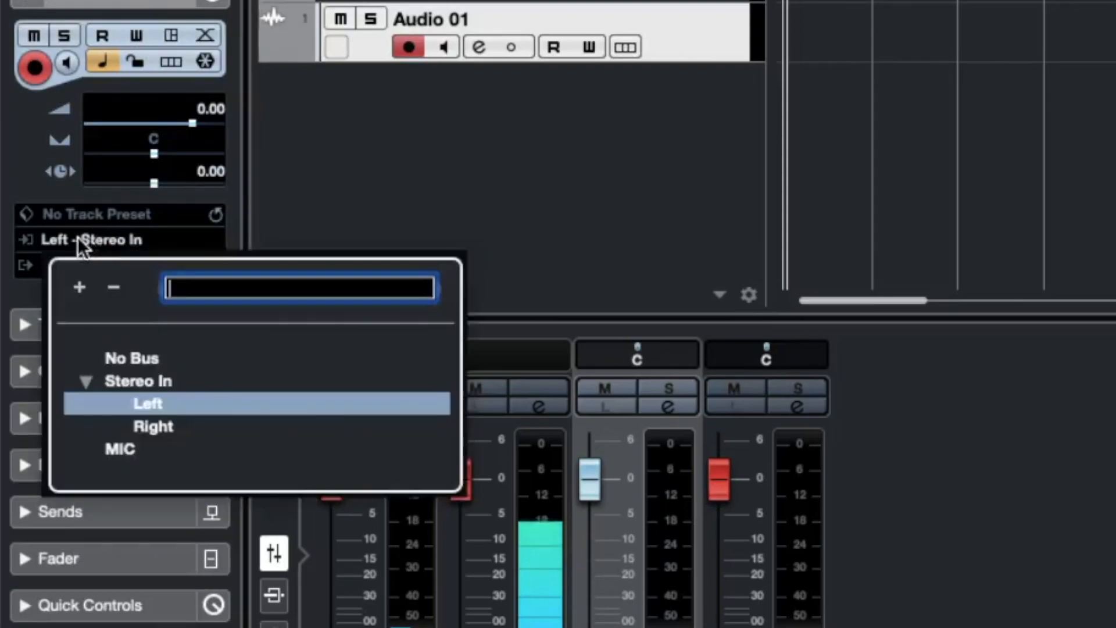
click(118, 447)
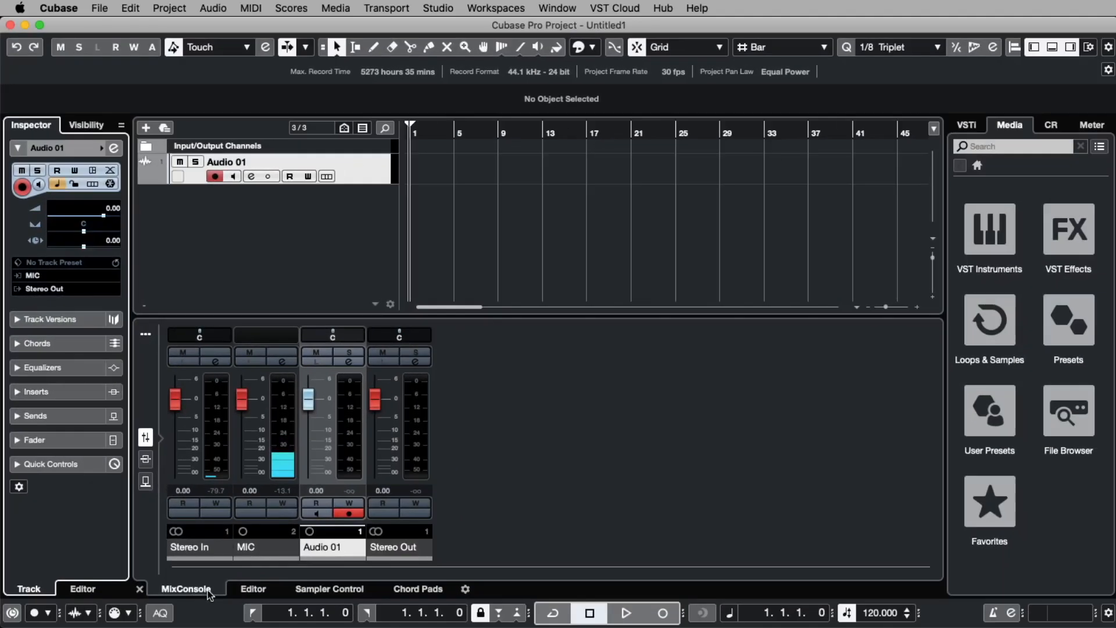
Step: Rename the Audio 01 channel in the MixConsole with the performer's first name
click(227, 589)
click(182, 589)
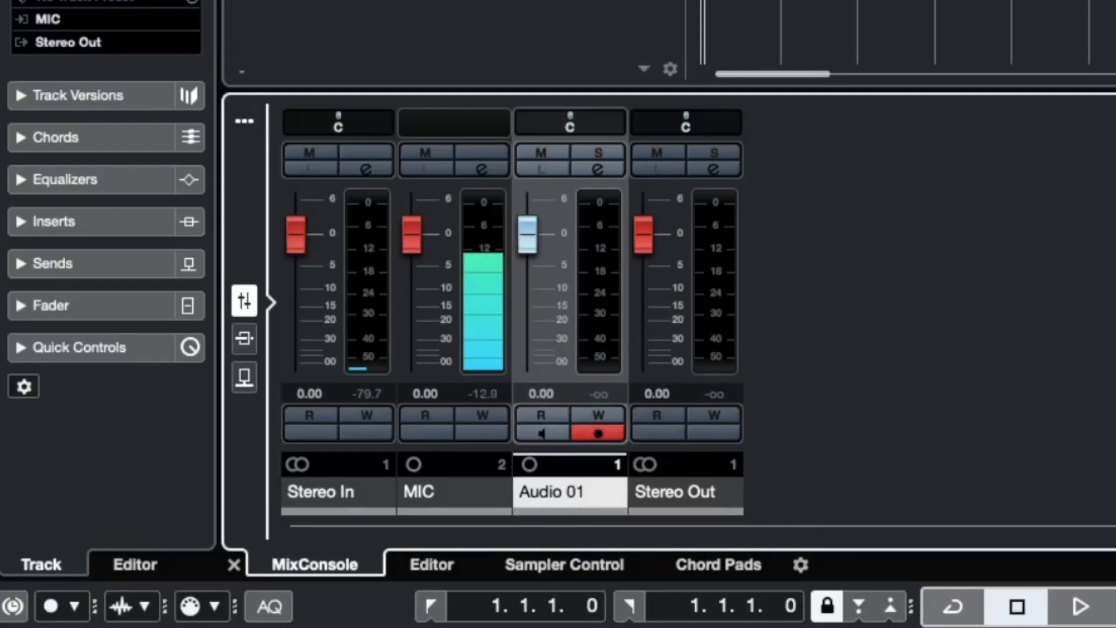
double_click(556, 491)
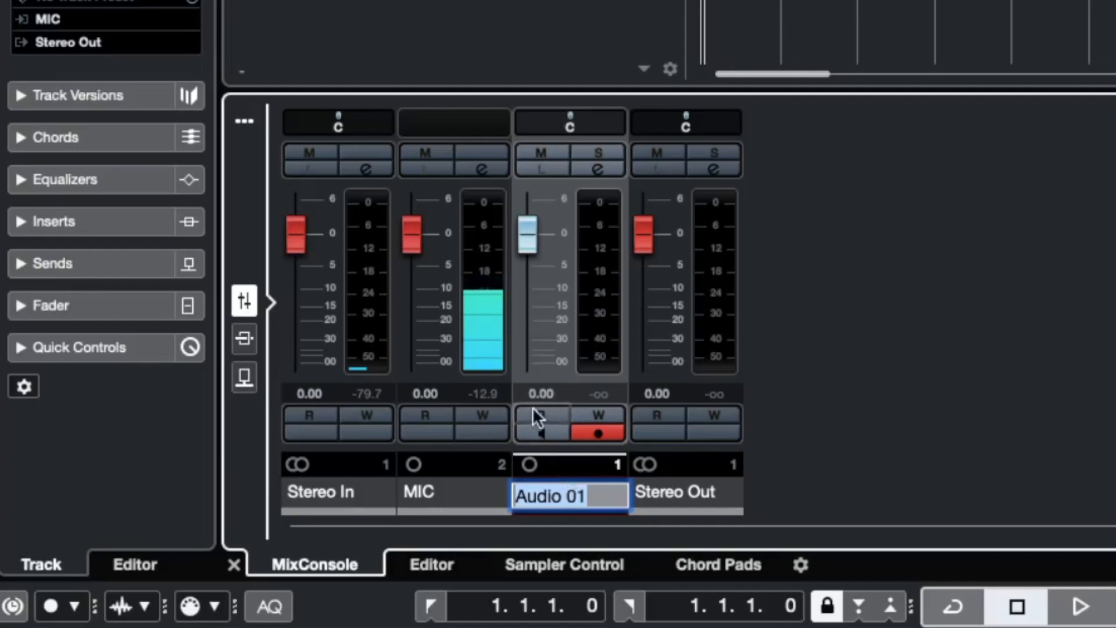
text(Thomas)
key(Return)
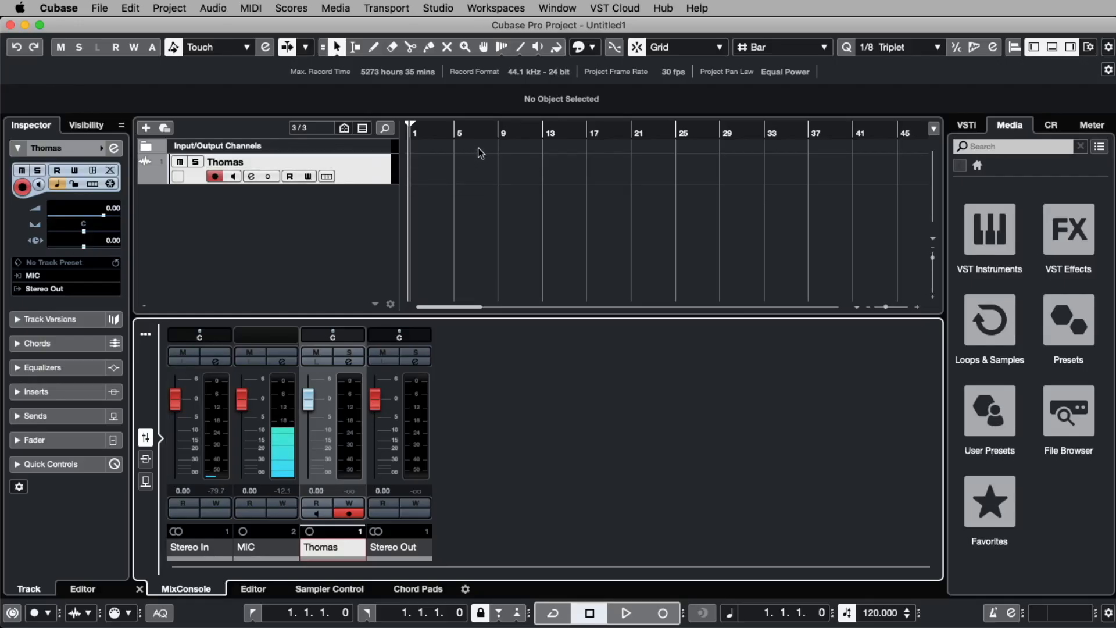
Step: Record a take of about nine bars on the audio track from bar 1 and play back its beginning
click(663, 613)
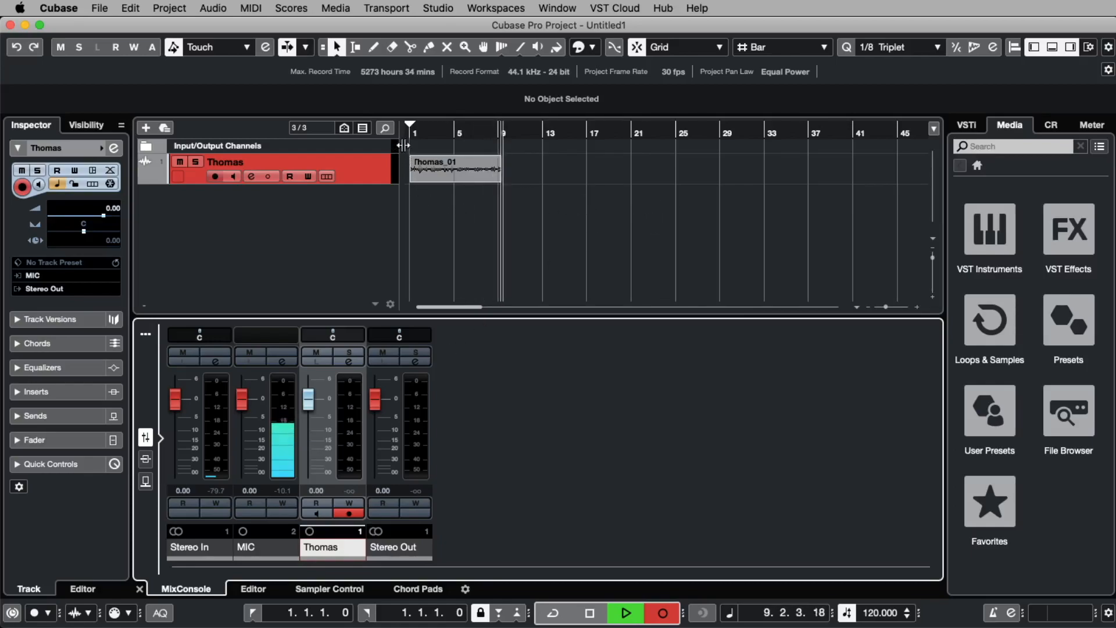
key(space)
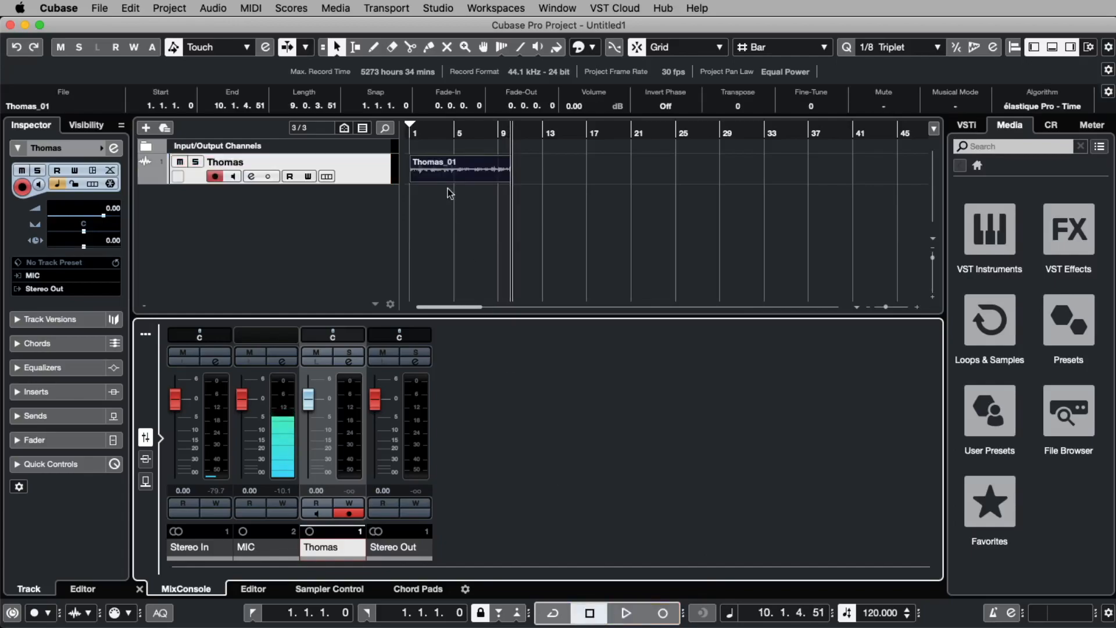
click(409, 134)
key(space)
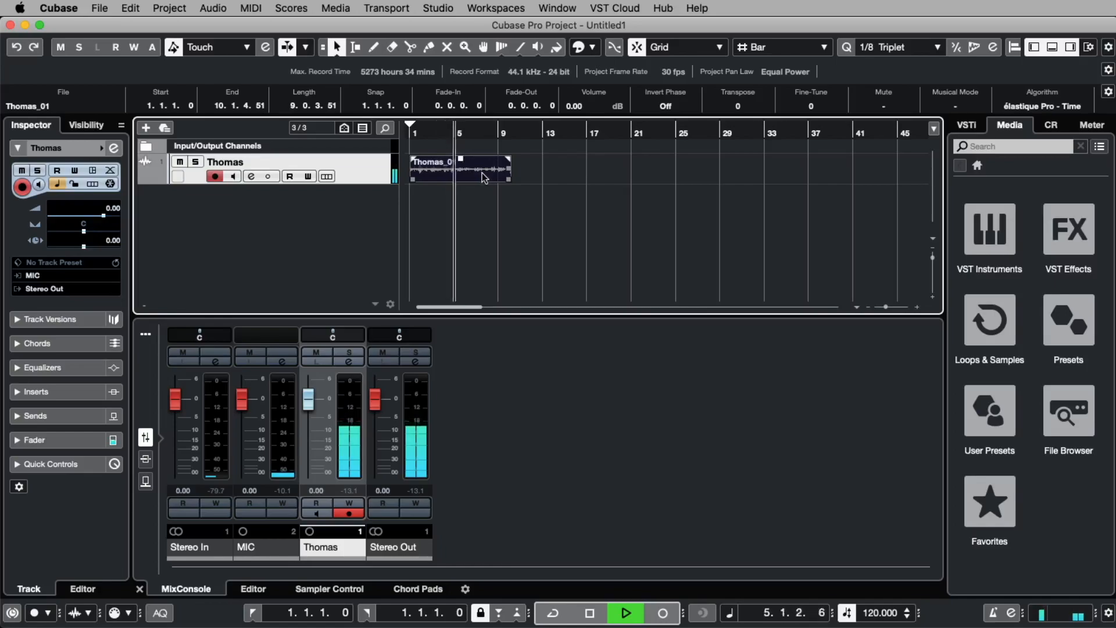
key(space)
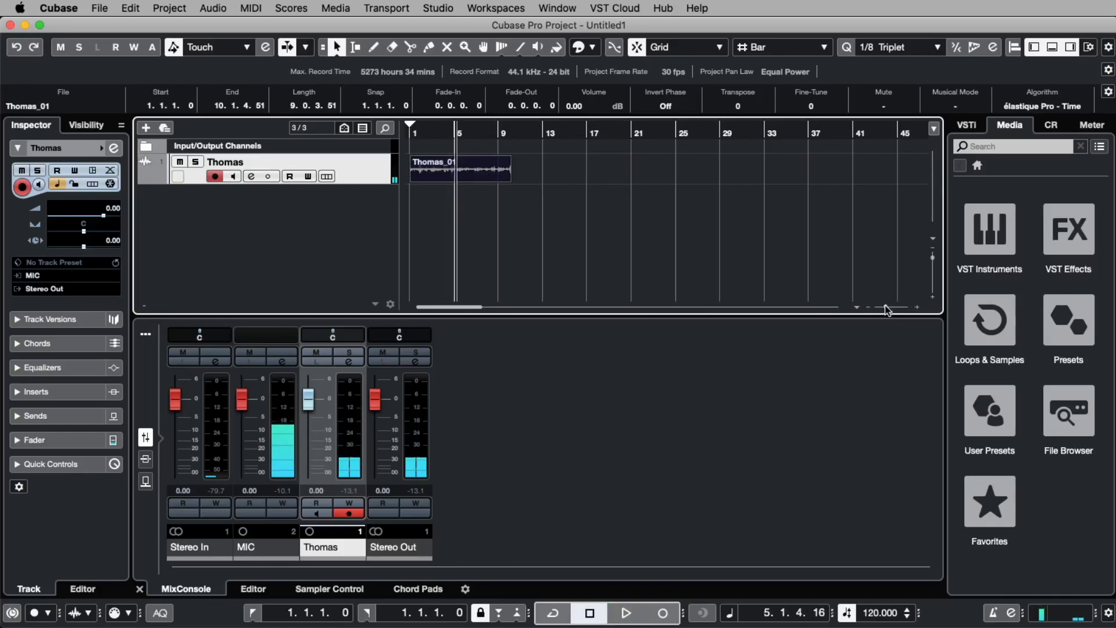
Step: Move the recorded voice clip to start at bar 5 and trim its end back to bar 9
drag(885, 309, 888, 308)
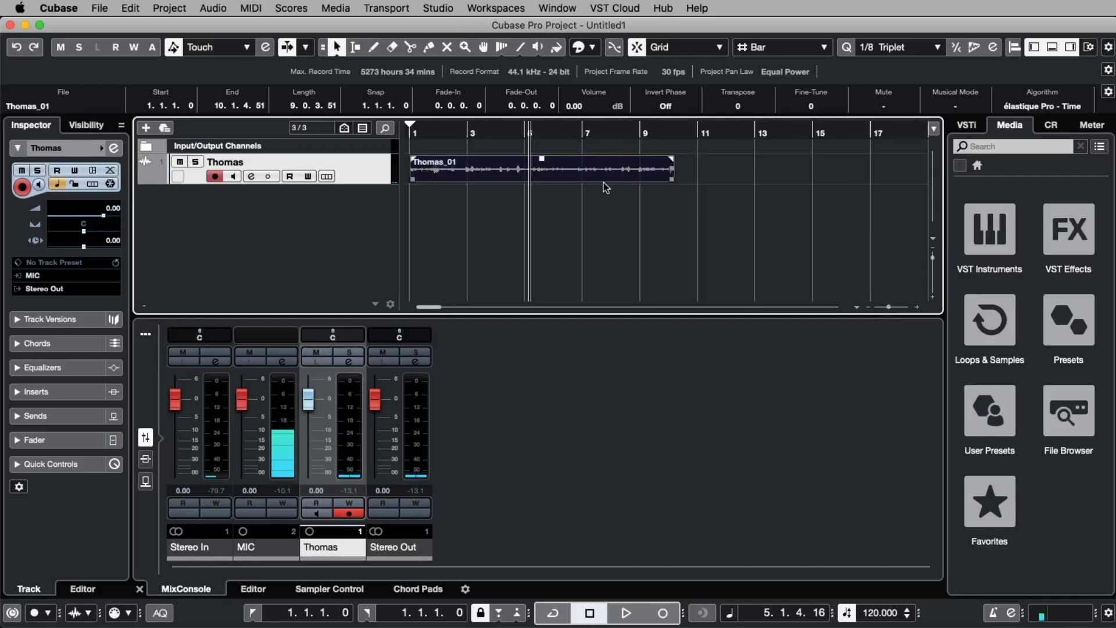
drag(609, 176, 725, 176)
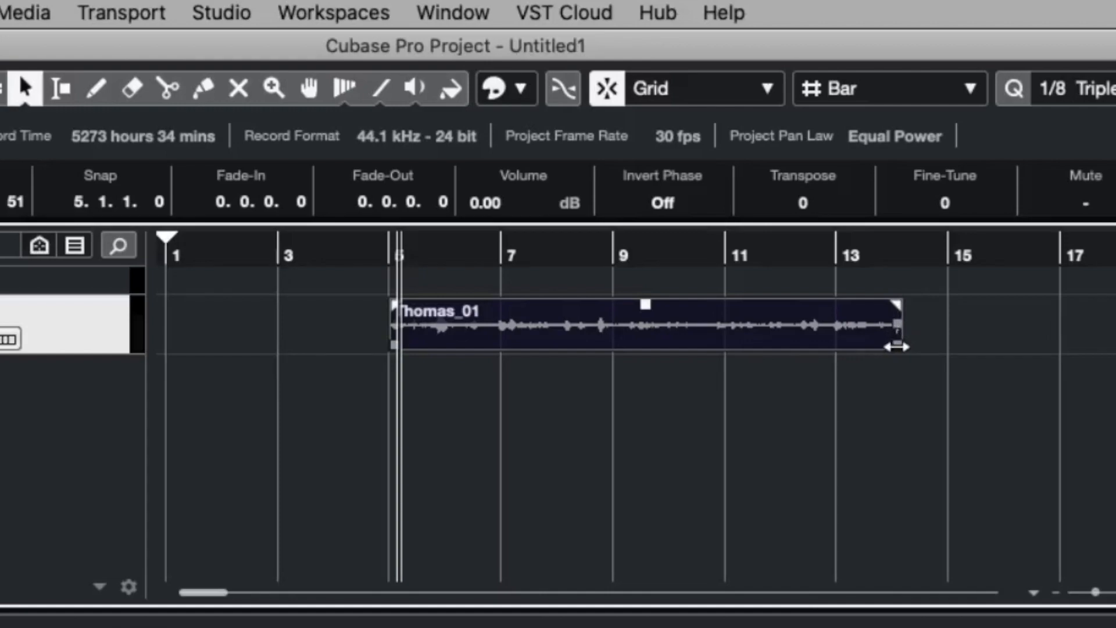
drag(895, 347, 593, 348)
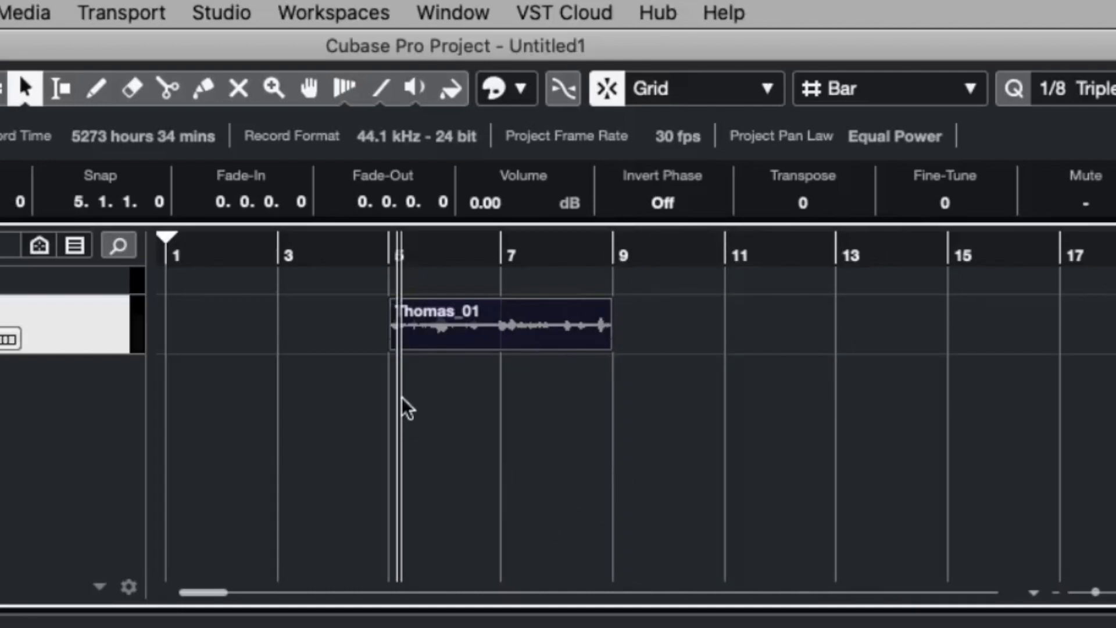
Step: Trim the voice clip's start to bar 7 and play back the remaining section
mouse_move(402, 351)
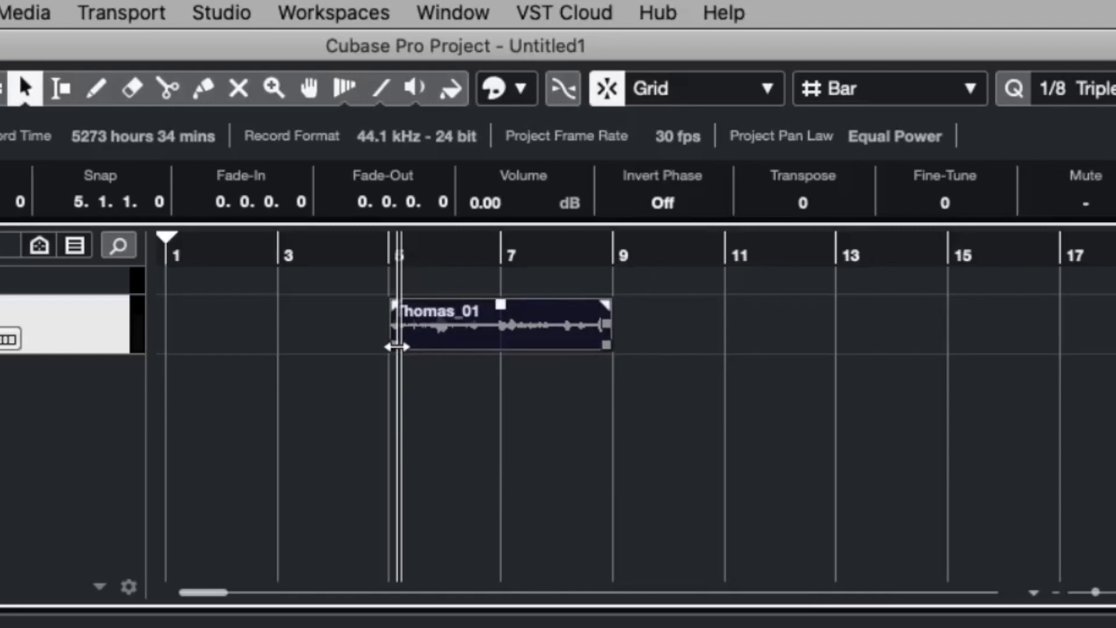
drag(396, 347, 499, 350)
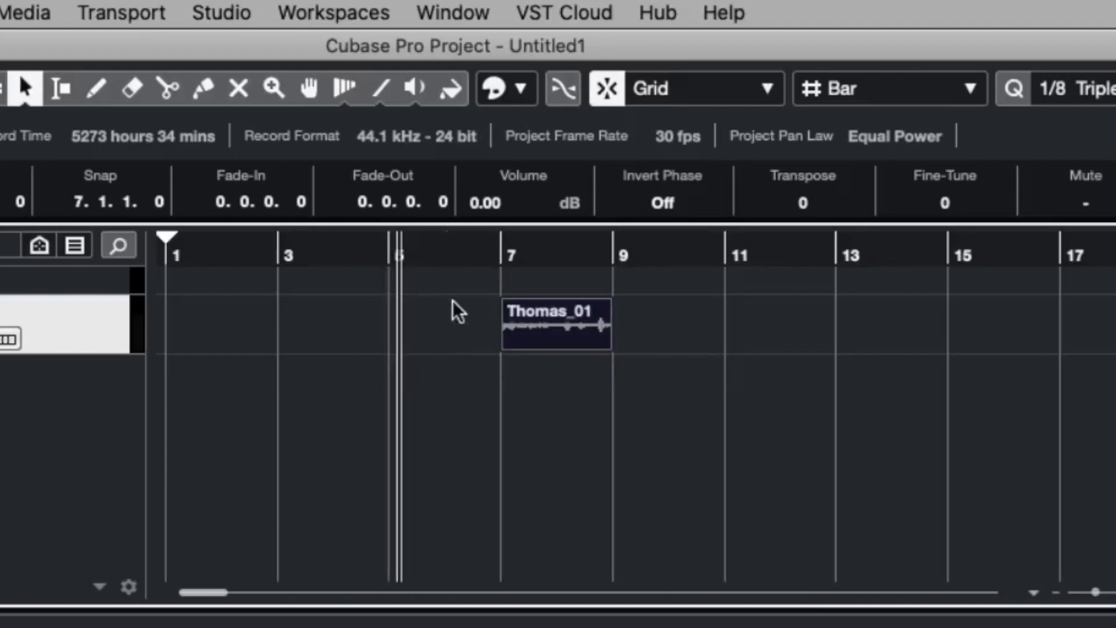
key(space)
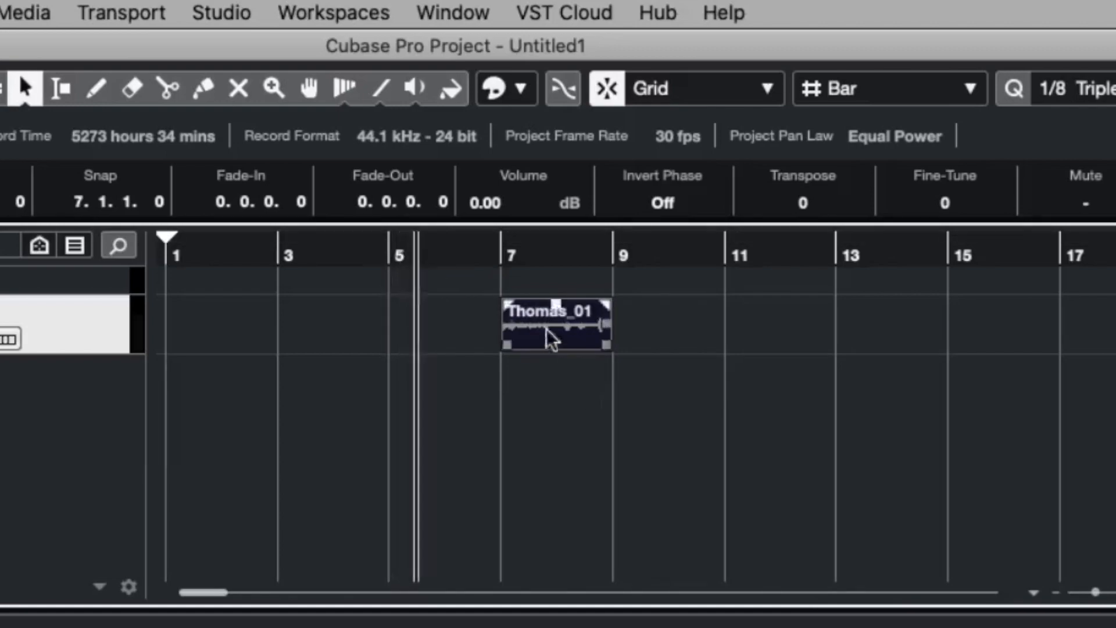
click(506, 263)
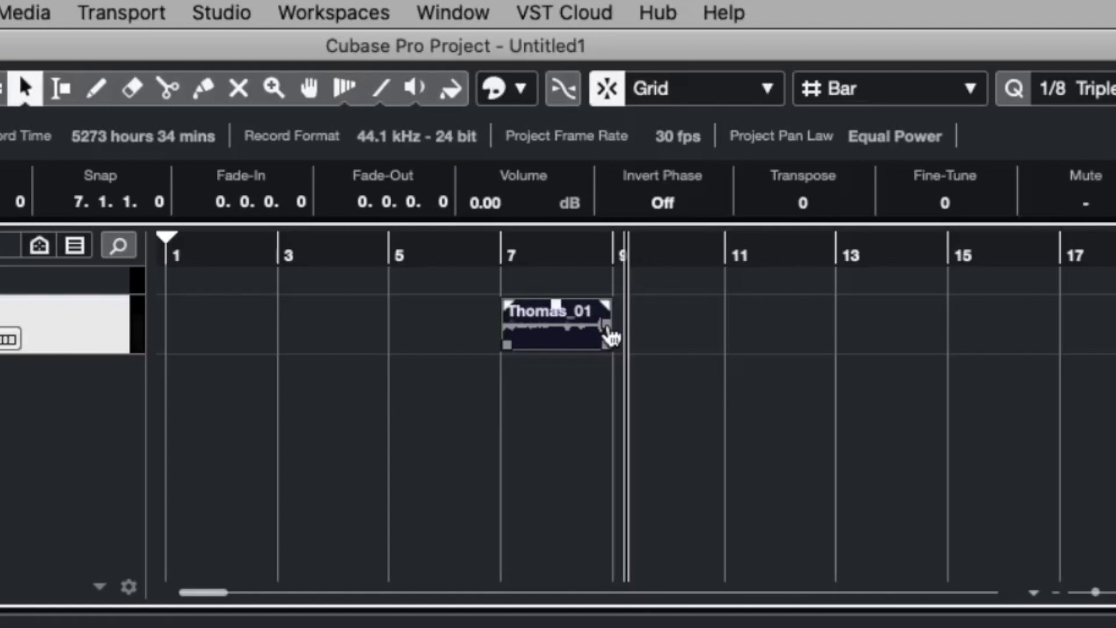
Step: Repeat the two-bar clip three times up to bar 15 and play back the row from bar 7
drag(610, 335, 887, 321)
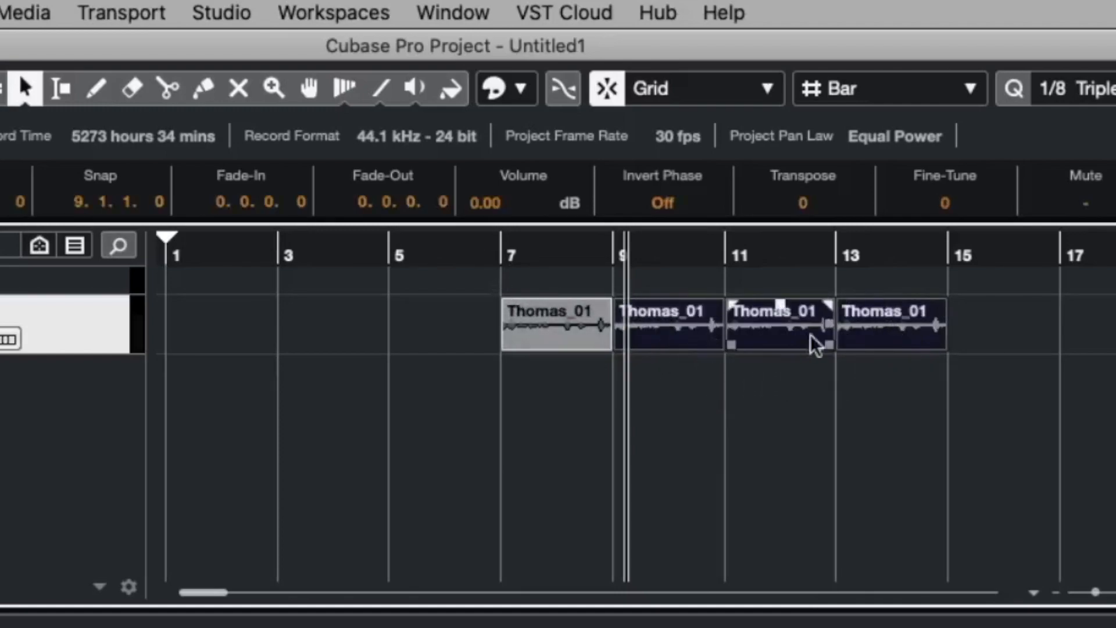
click(502, 258)
key(space)
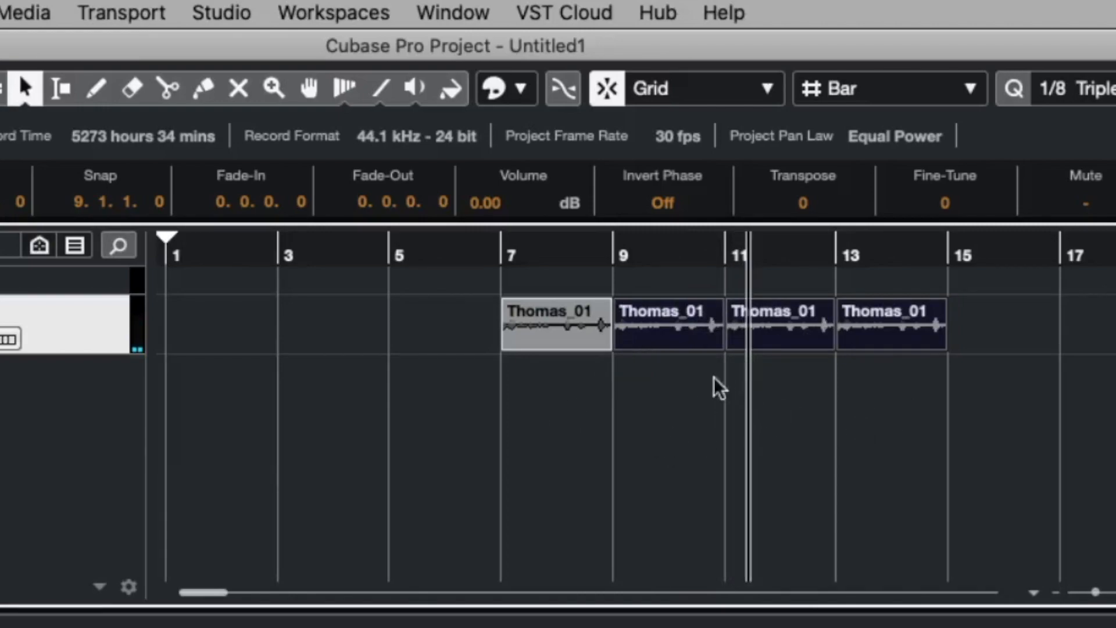
Step: Duplicate the last clip in the row to bar 15
drag(669, 451, 884, 319)
drag(954, 414, 692, 319)
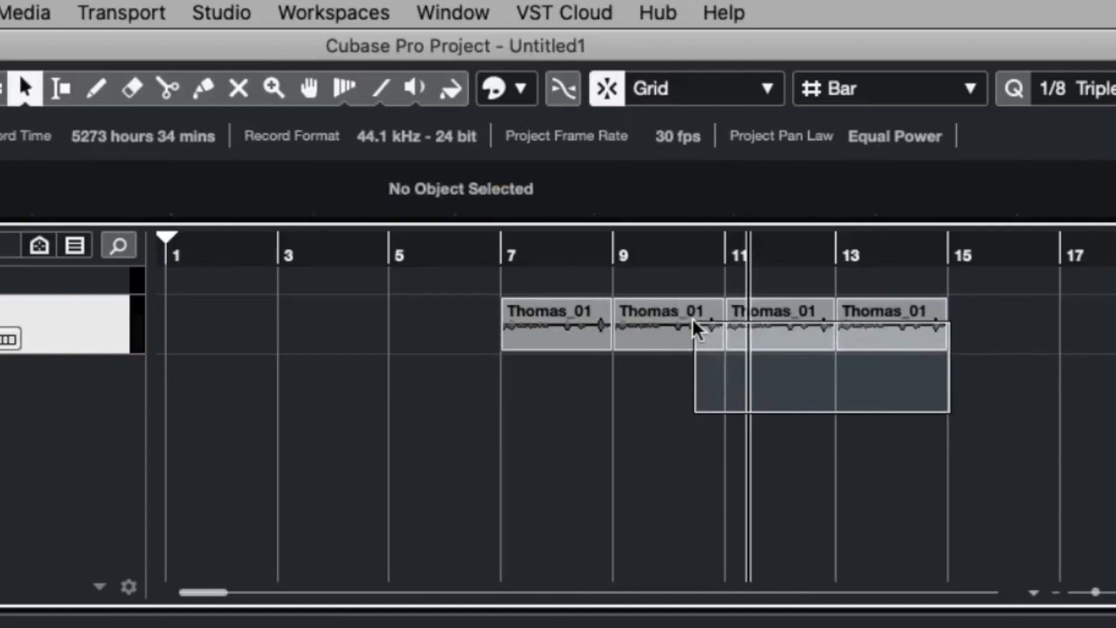
click(892, 374)
drag(903, 329, 1010, 343)
click(1029, 389)
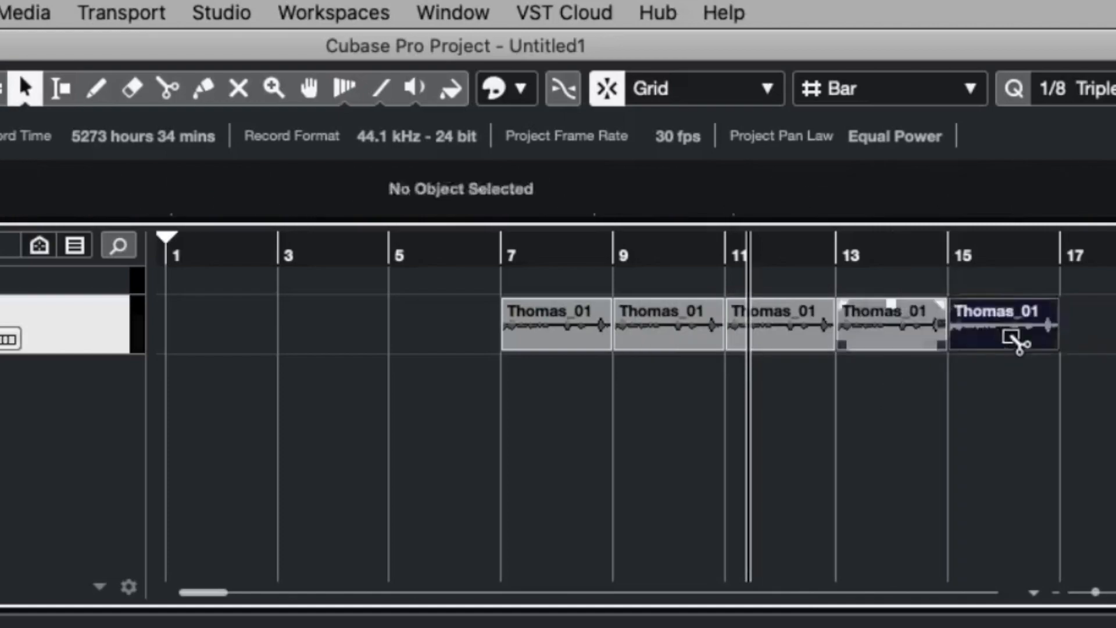
Step: Delete the surplus clip copies and extend the remaining clip's start back to bar 5
drag(1037, 390, 852, 339)
key(Delete)
drag(505, 348, 396, 356)
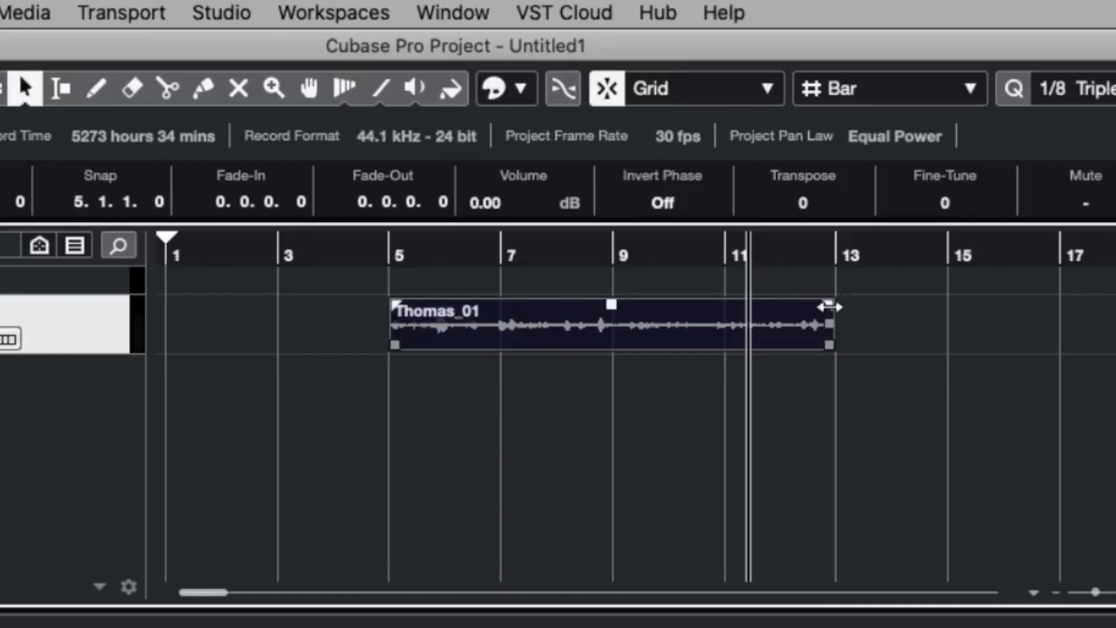
Step: Add a fade-out from about bar 6 to the end of the voice clip and play it back
drag(826, 305, 442, 357)
click(453, 256)
key(space)
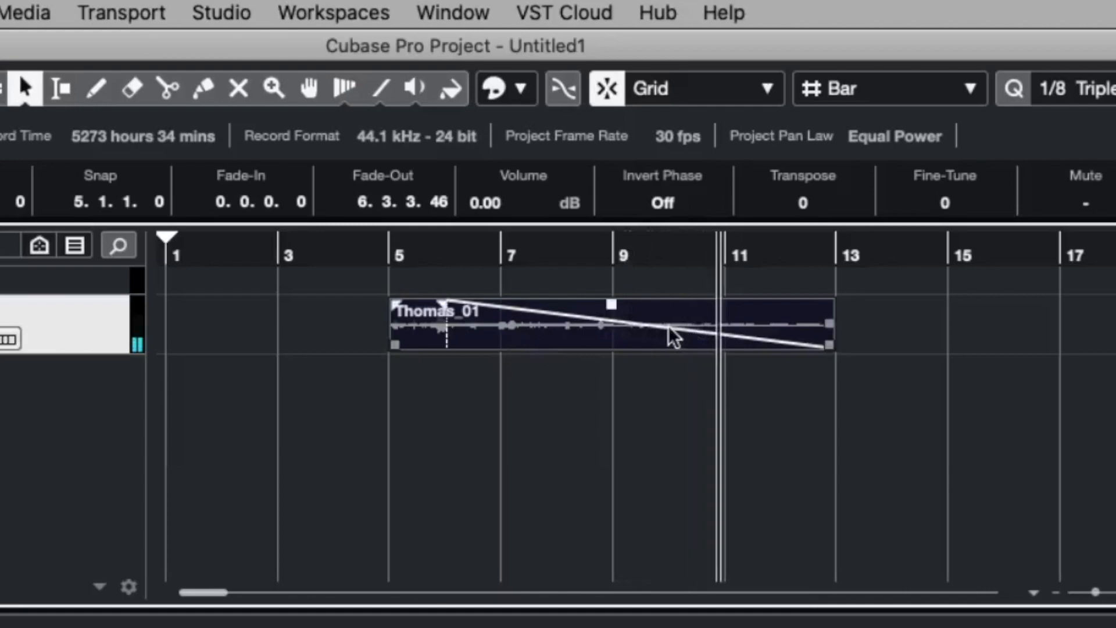
key(space)
Step: Replace the clip's fade-out with a fade-in of about seven bars and play it back
drag(446, 306, 843, 301)
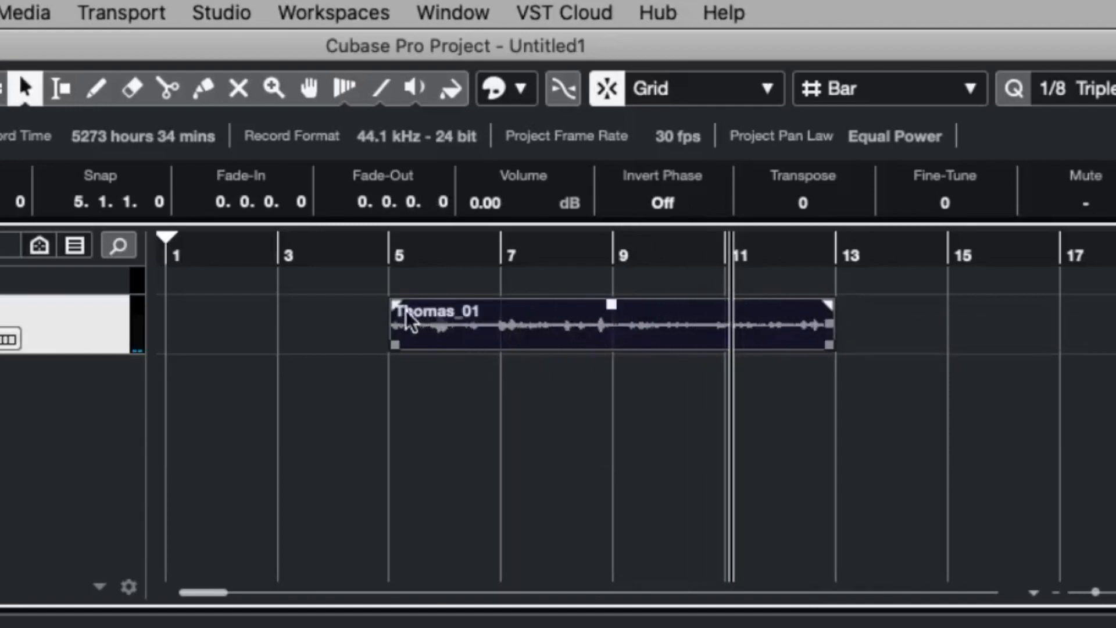
drag(396, 304, 802, 302)
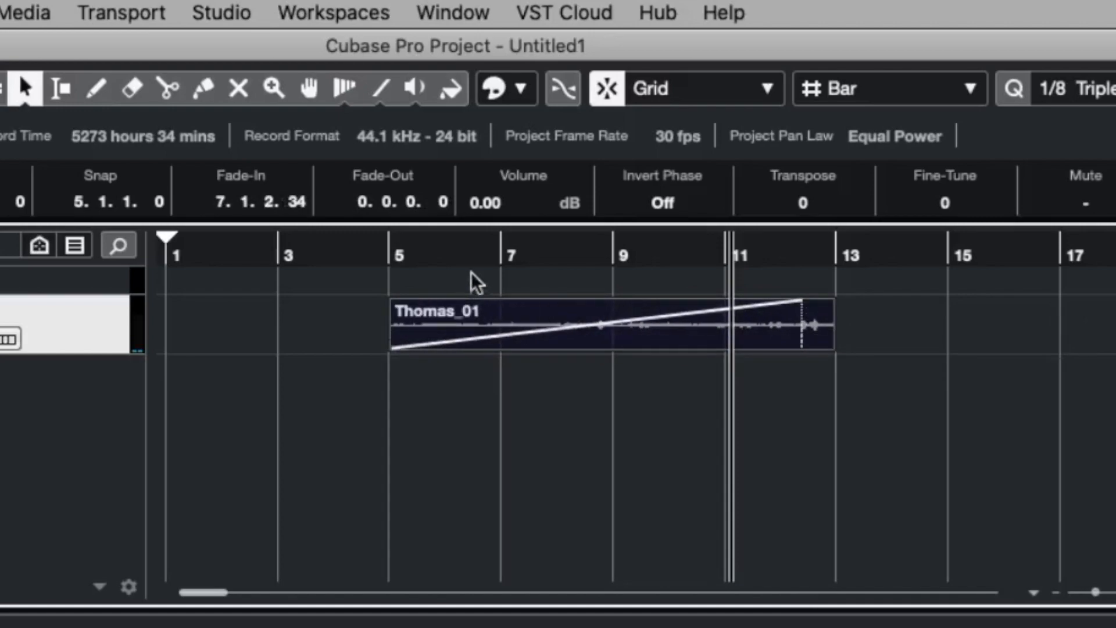
key(space)
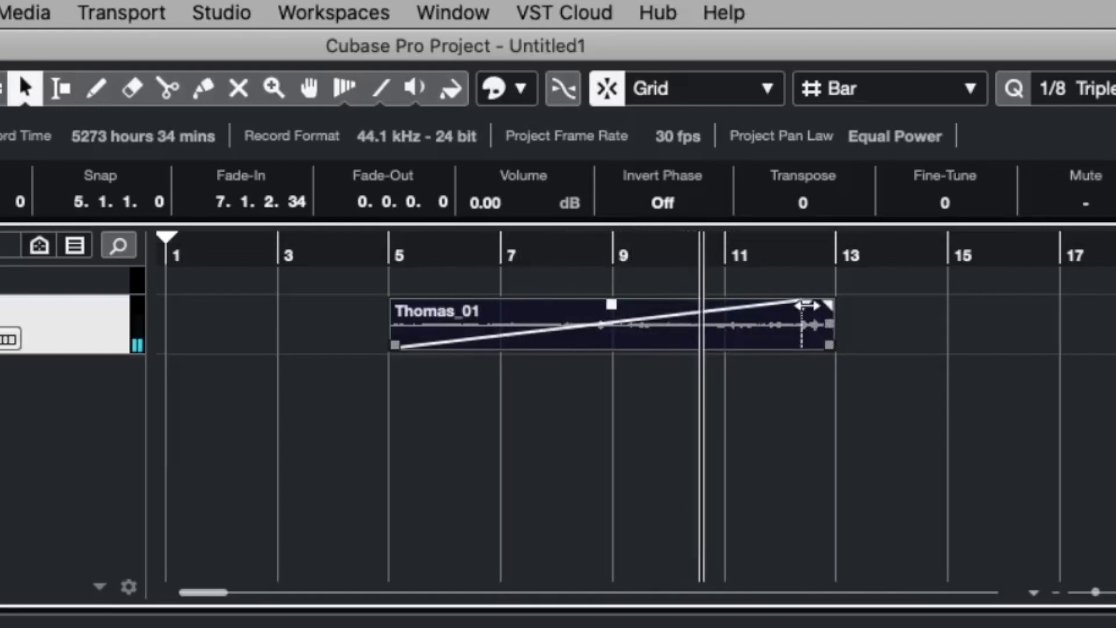
Step: Remove the clip's fade-in and raise its volume to 7.62 dB while playing from bar 5
drag(806, 304, 351, 336)
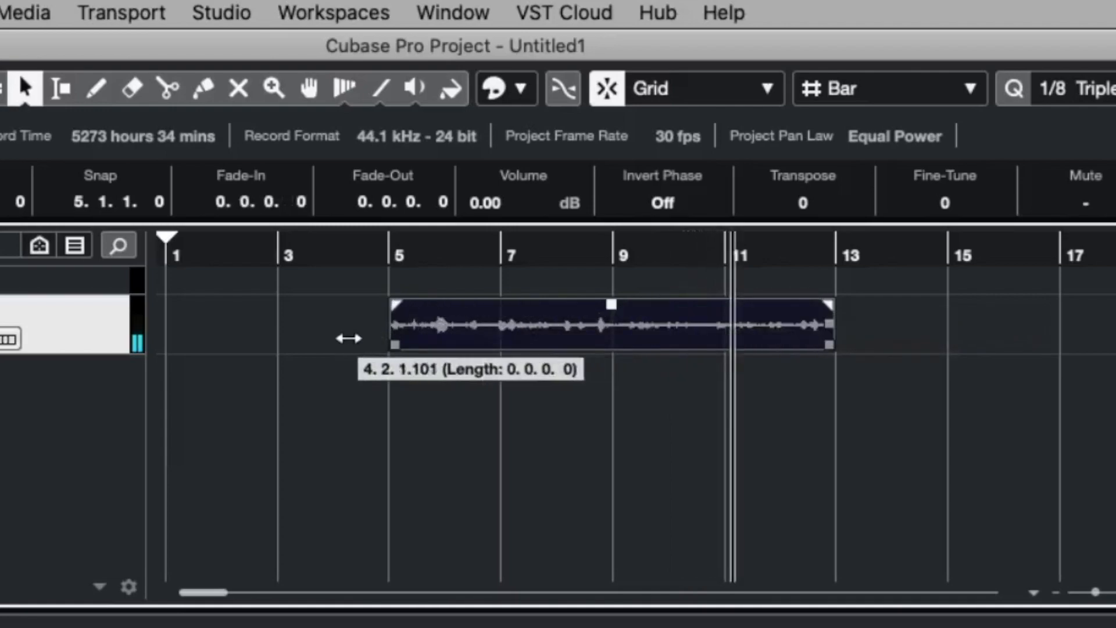
click(610, 304)
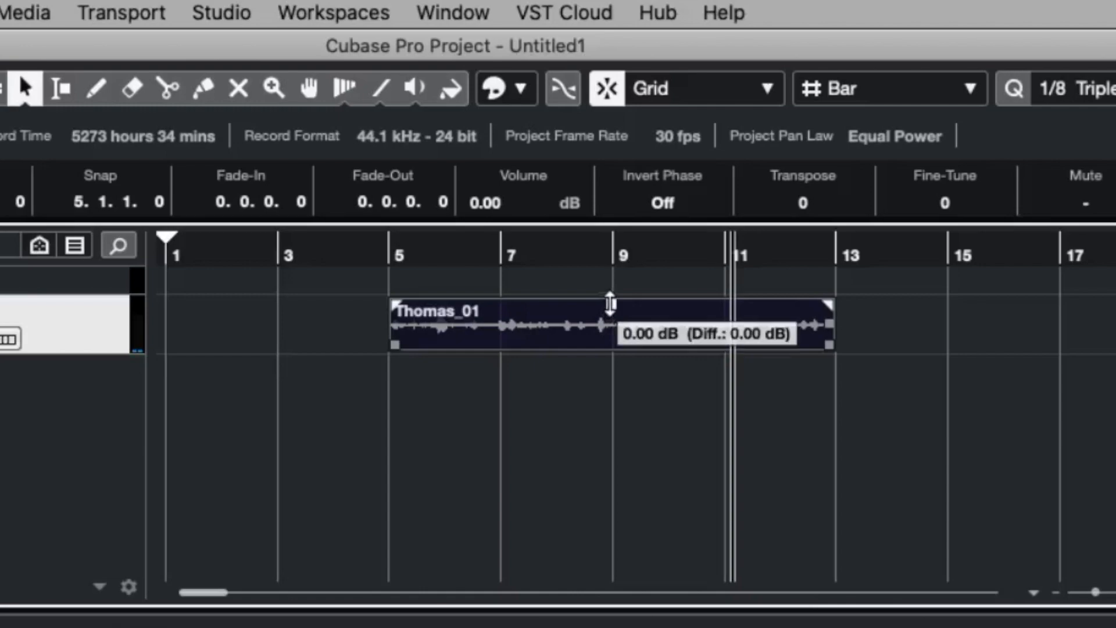
drag(609, 303, 591, 236)
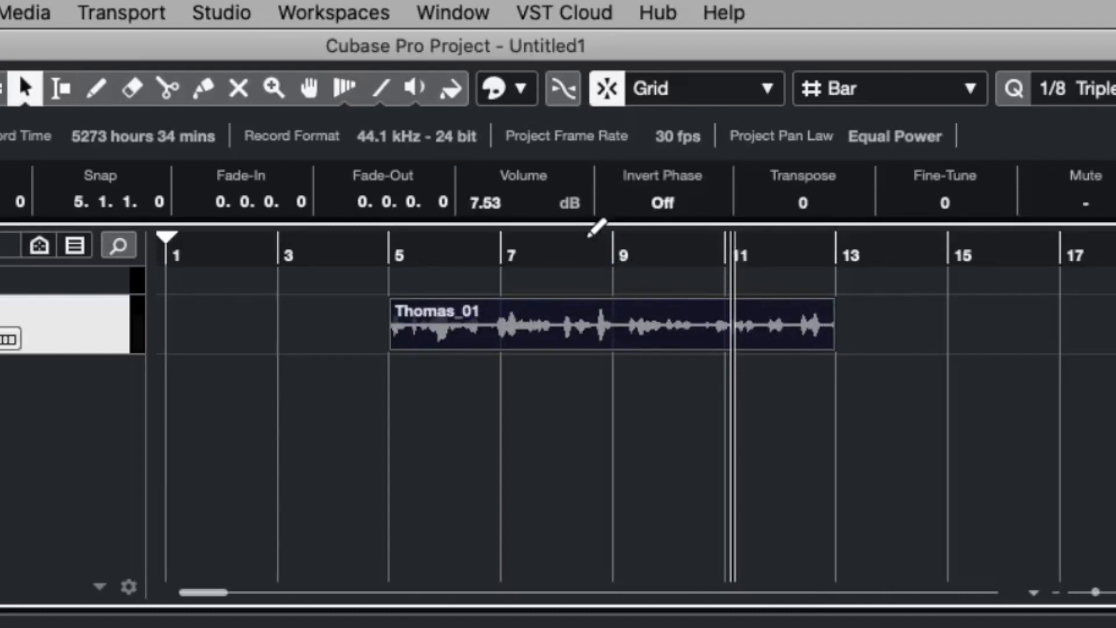
click(388, 252)
key(space)
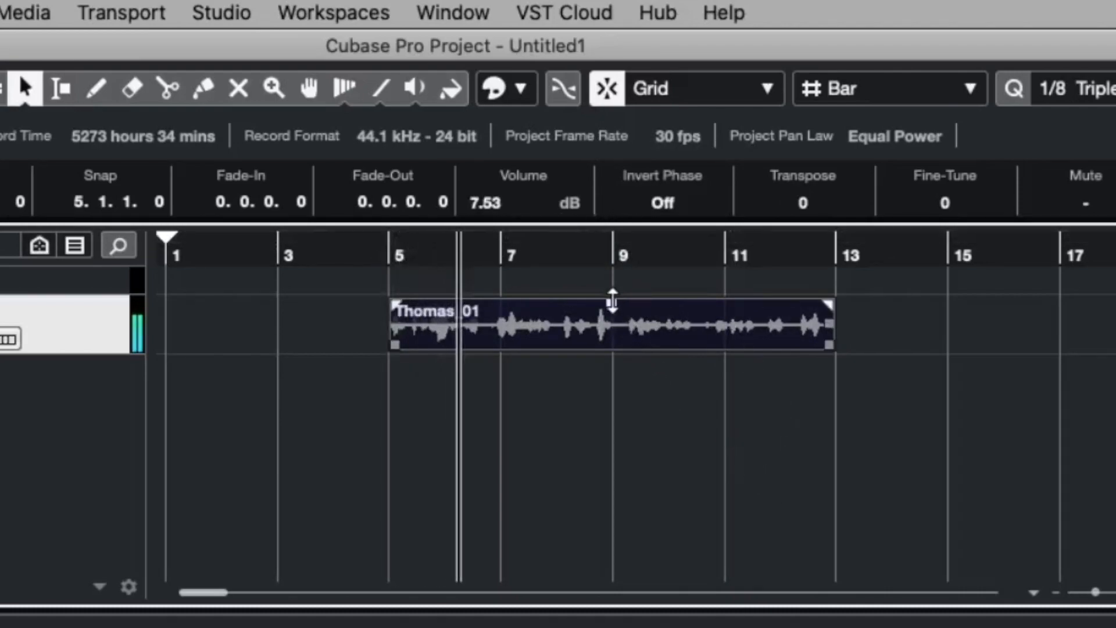
mouse_move(612, 302)
mouse_down()
mouse_move(648, 498)
mouse_move(620, 300)
mouse_up()
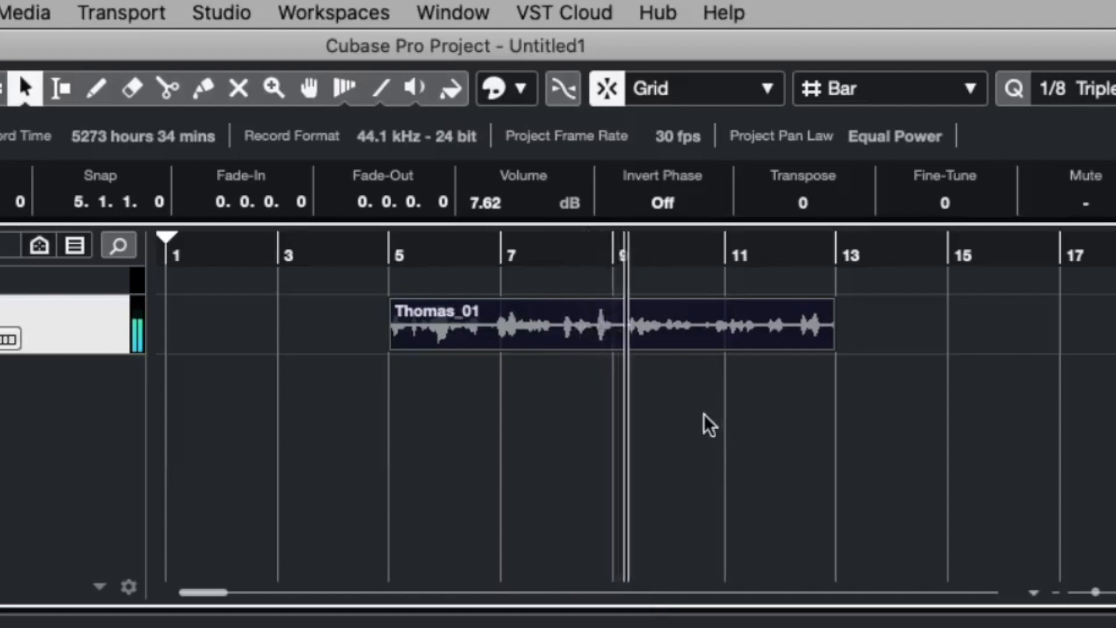
Step: Split the voice clip into five pieces at bar 7, shortly after bars 8 and 10, and shortly before bar 11
click(166, 89)
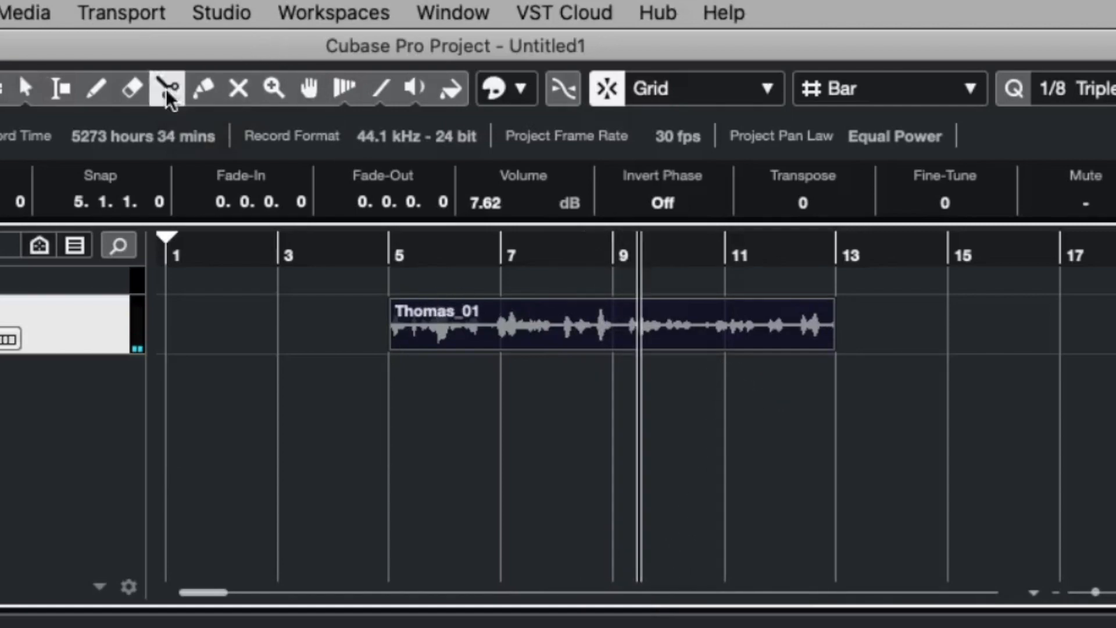
click(505, 325)
click(716, 326)
click(676, 331)
click(569, 329)
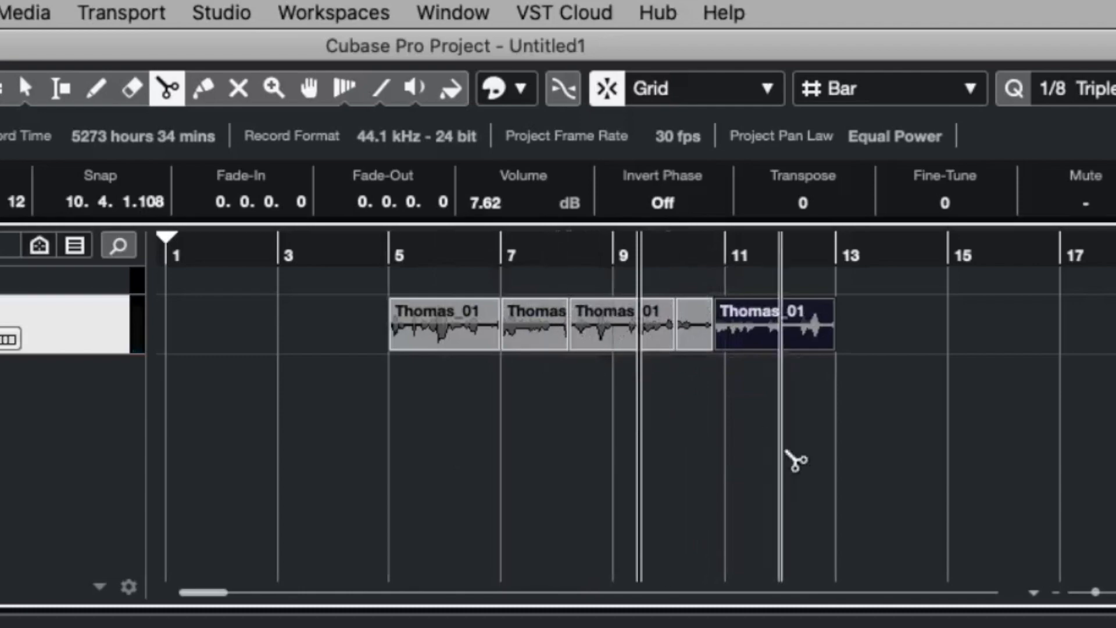
Step: Spread the clip pieces apart to bars 3, 6, 11 and 13, and delete all pieces from the track
click(25, 88)
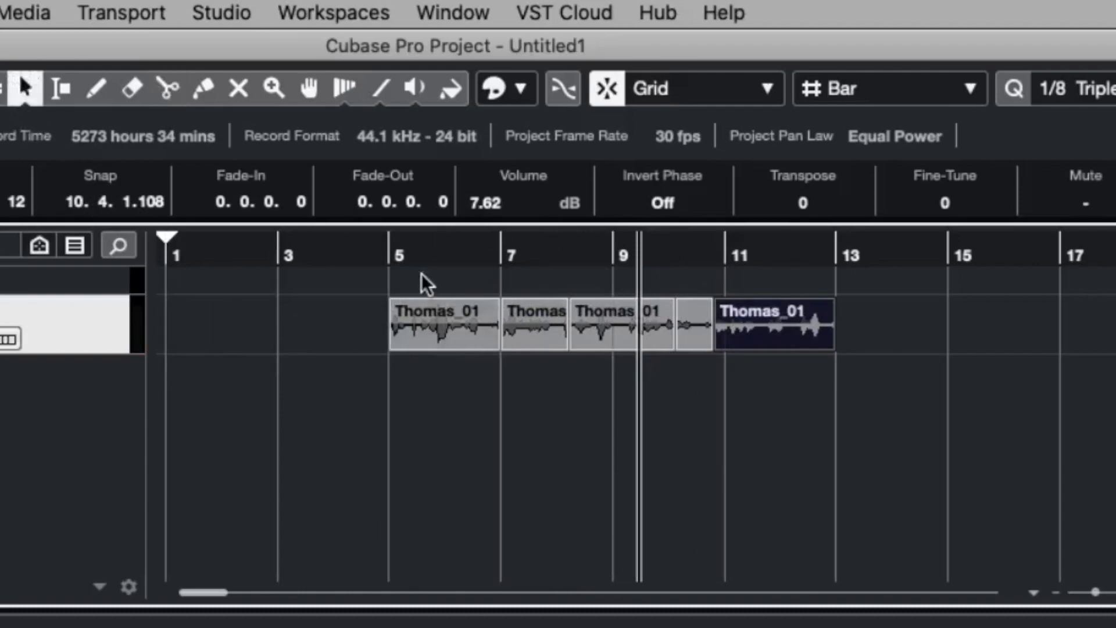
drag(438, 317, 325, 329)
drag(535, 337, 450, 346)
drag(787, 315, 906, 317)
drag(696, 348, 747, 323)
drag(985, 312, 305, 482)
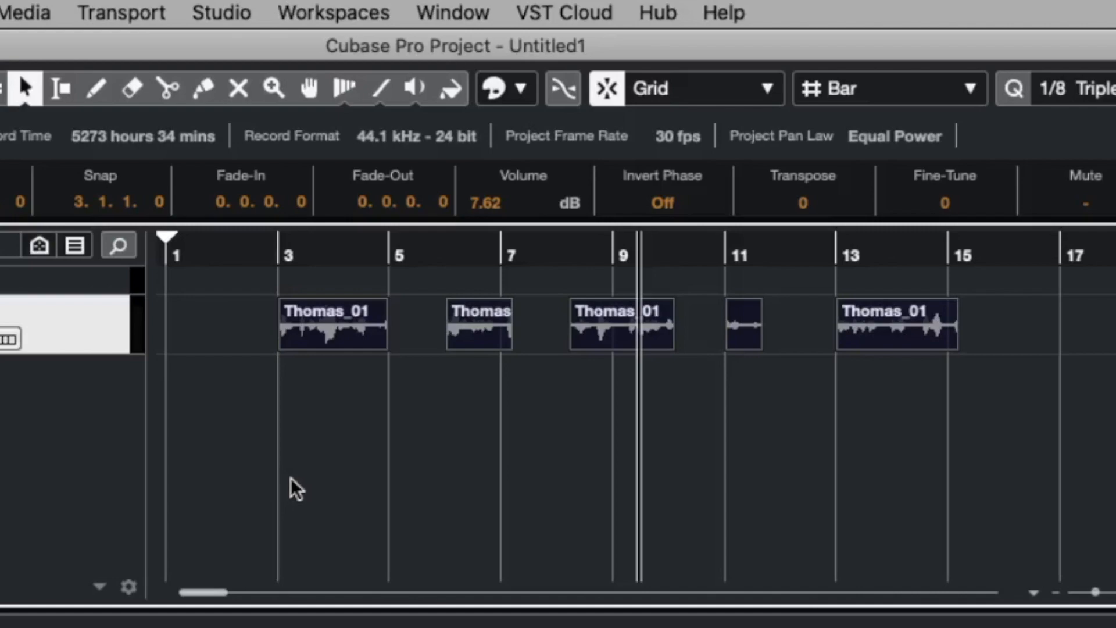
key(Delete)
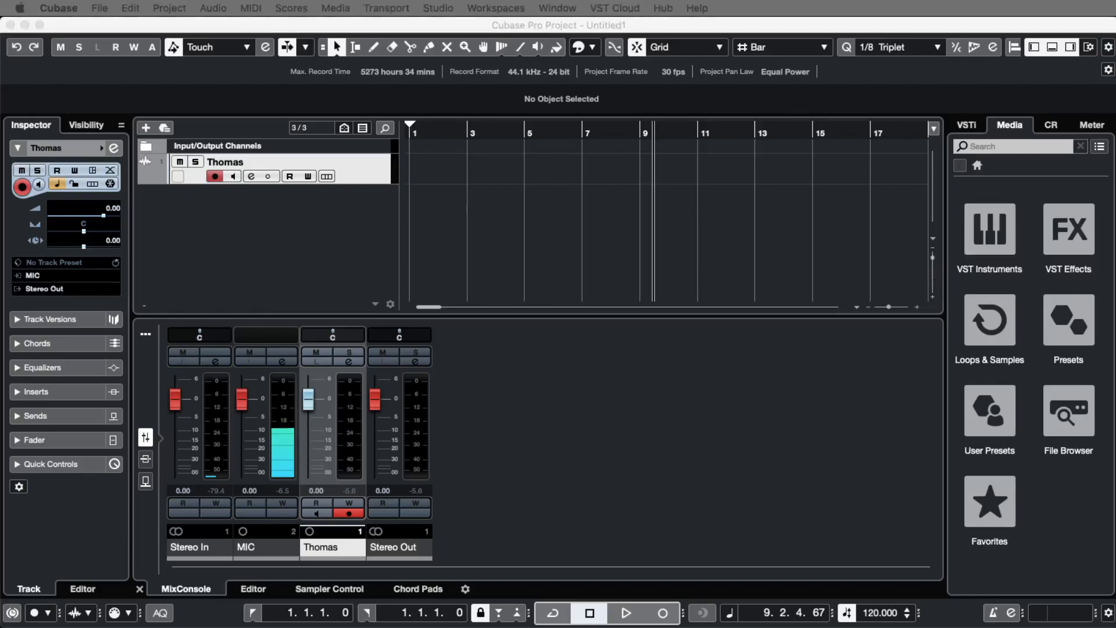
Step: Switch to Chrome and open the mugent.com website
drag(1115, 174, 443, 19)
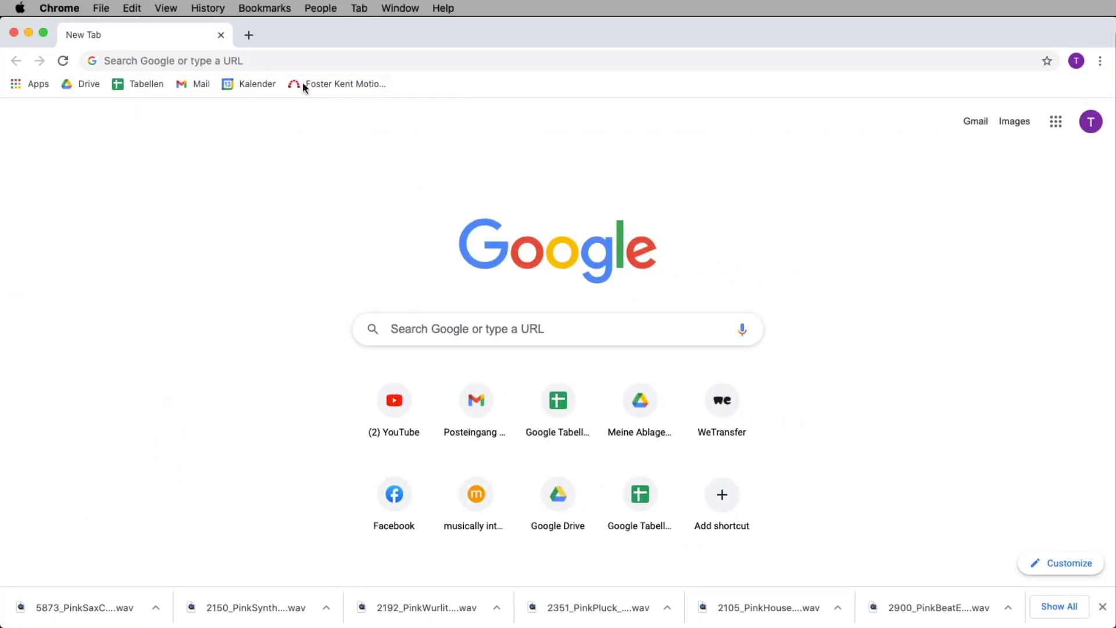
click(200, 61)
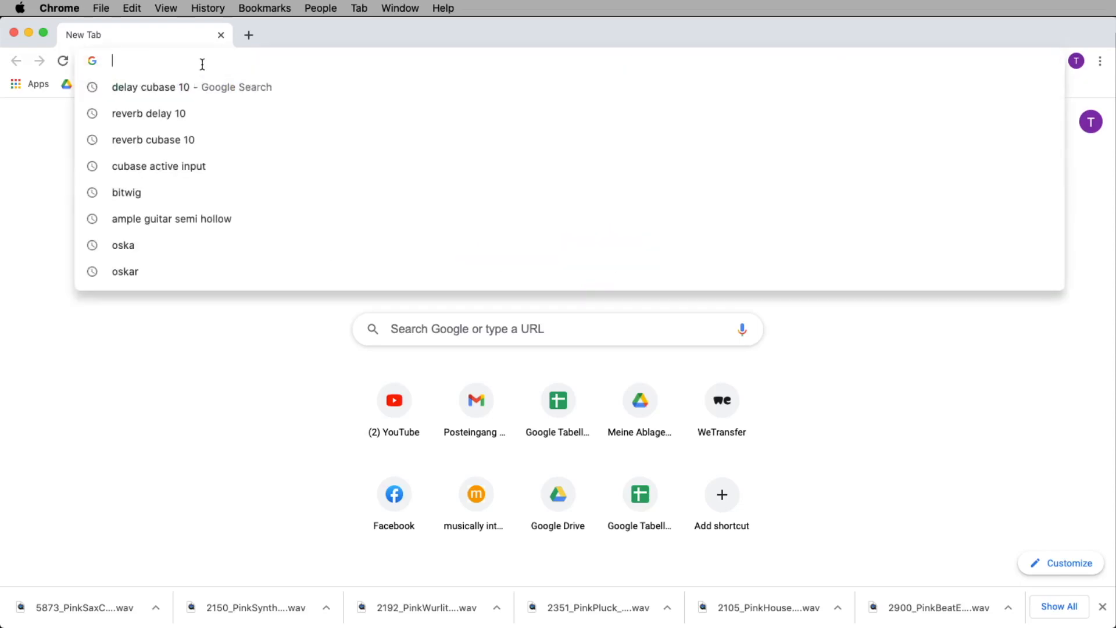
text(mugent)
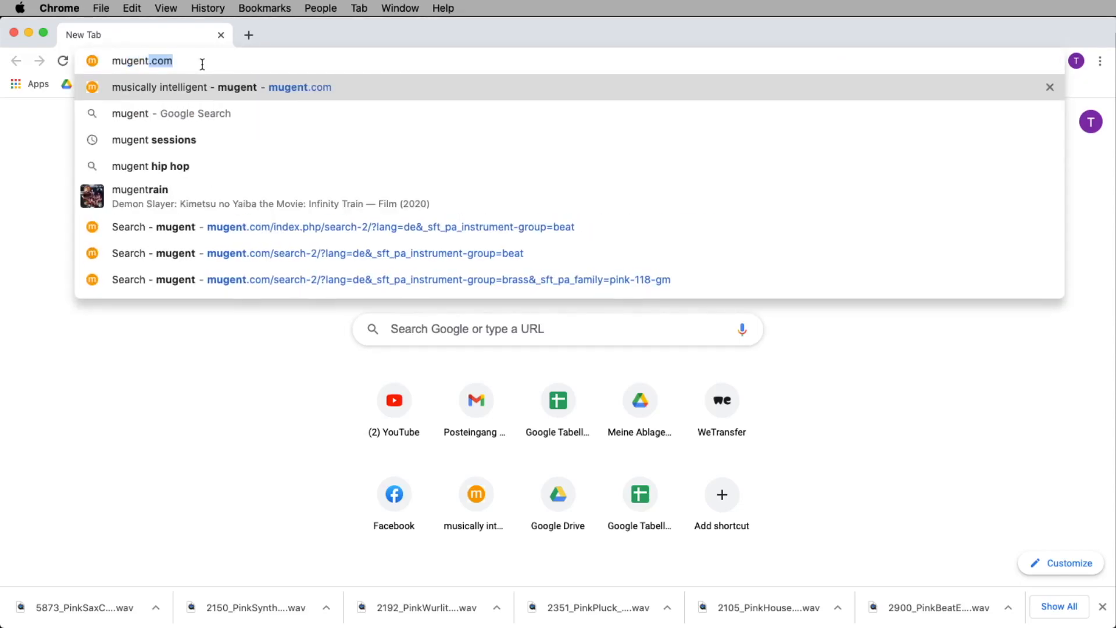
key(Return)
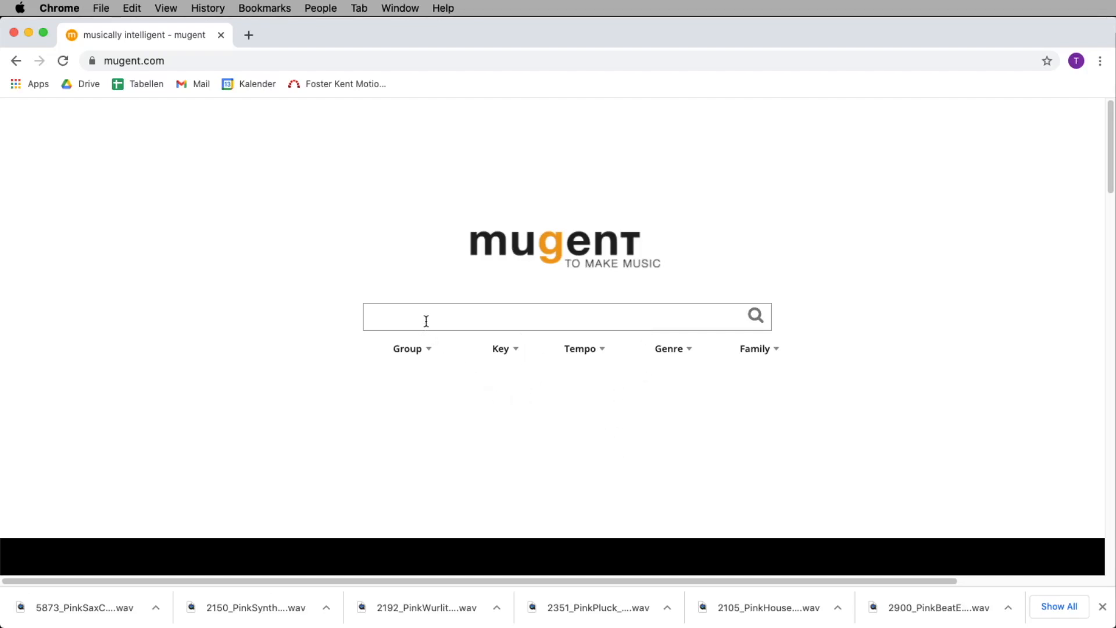
Step: Filter the mugent loops to the beat group and preview the Happy Weekend Beat loop
click(412, 350)
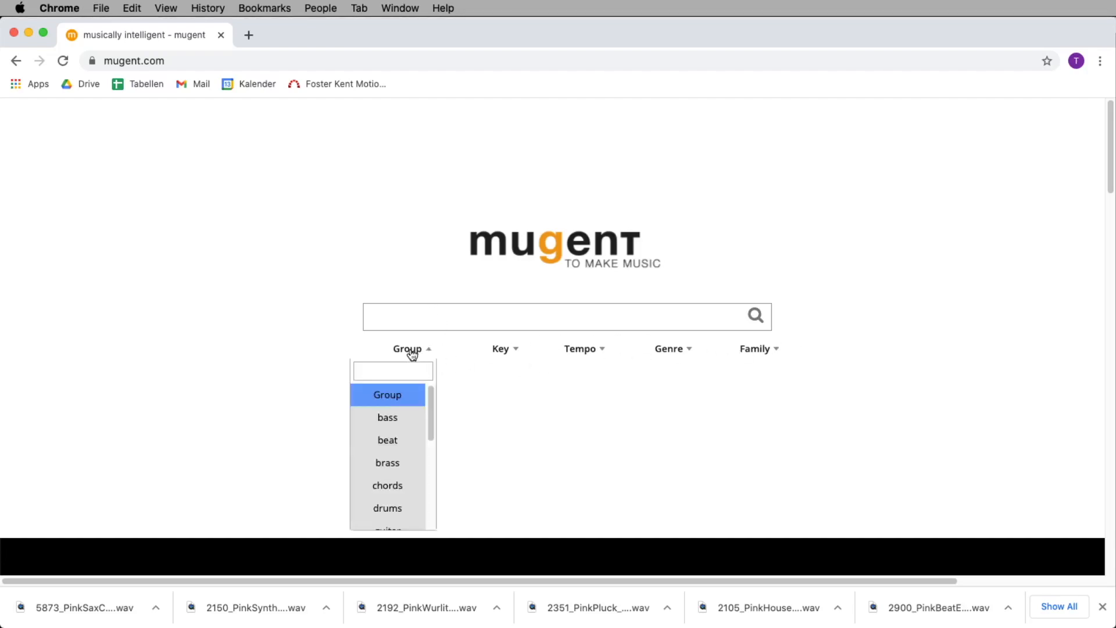
click(397, 446)
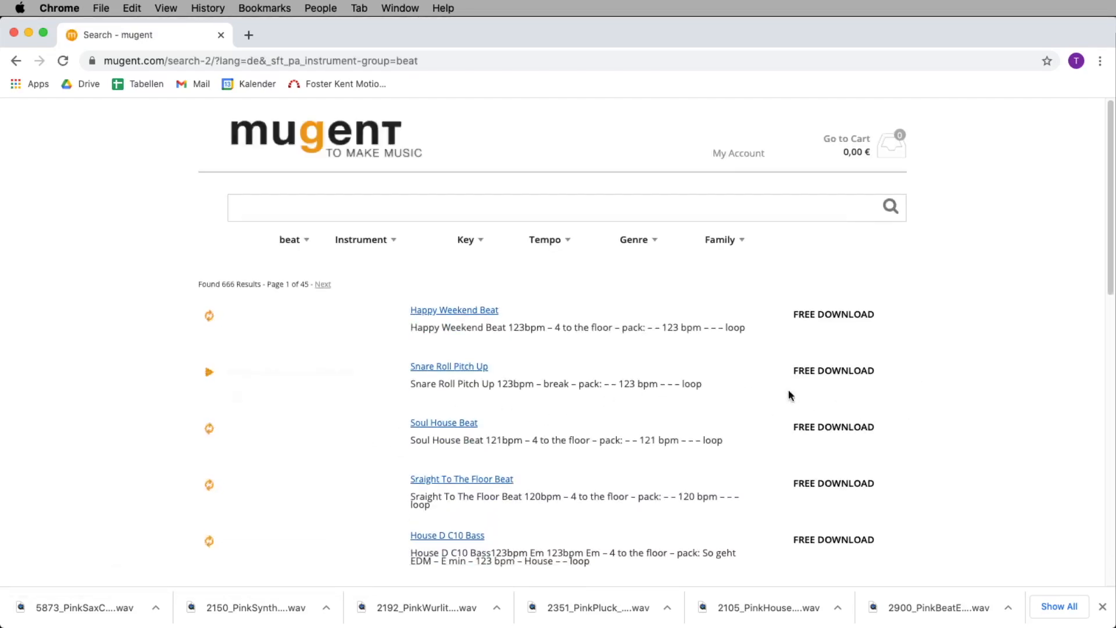
scroll(785, 389, down, 7)
scroll(772, 377, down, 5)
scroll(773, 377, up, 12)
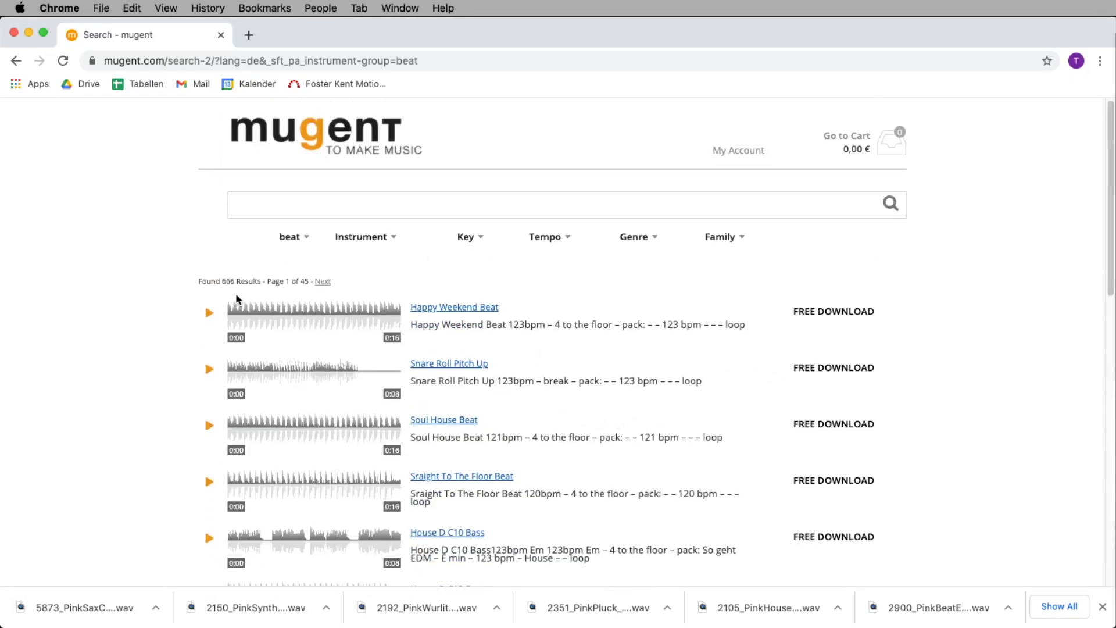
click(209, 315)
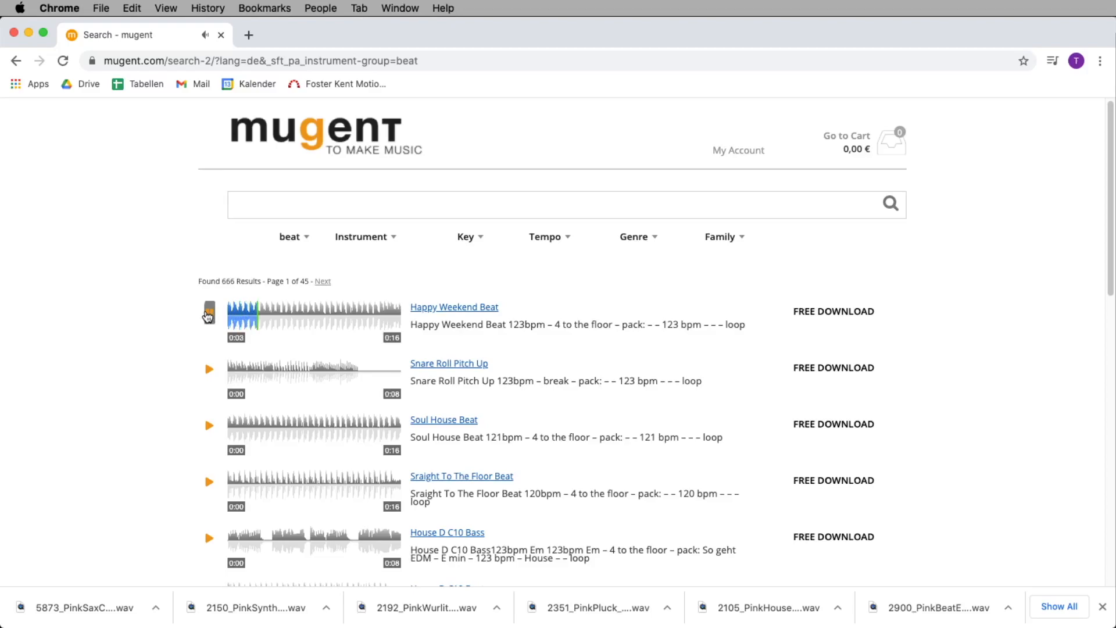
click(208, 315)
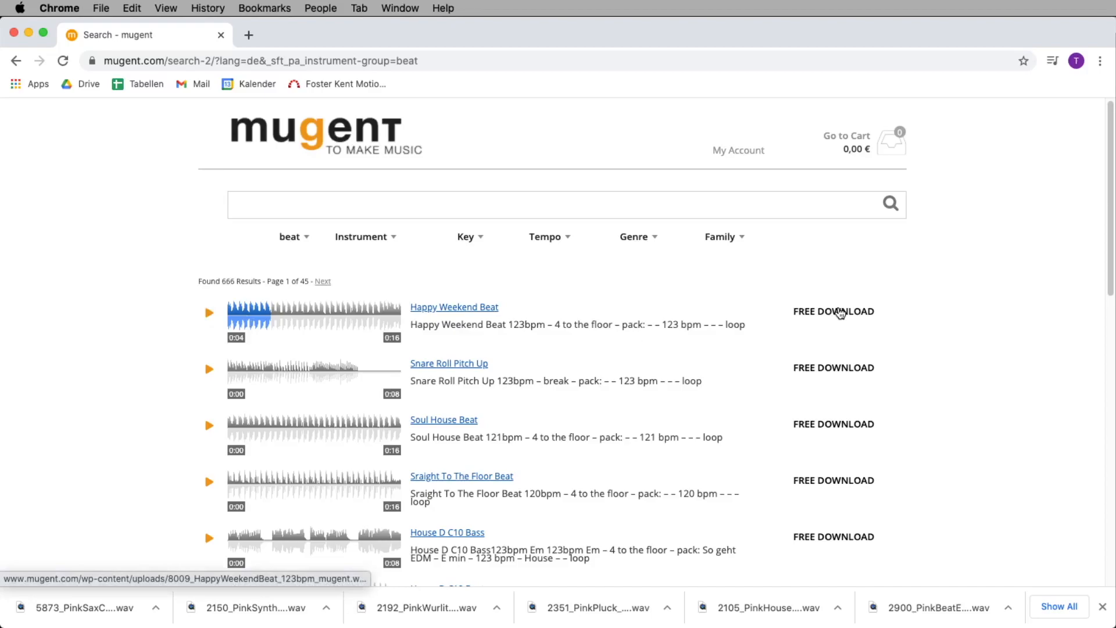
Step: Download the Happy Weekend Beat loop and check the available tempo ranges
click(842, 313)
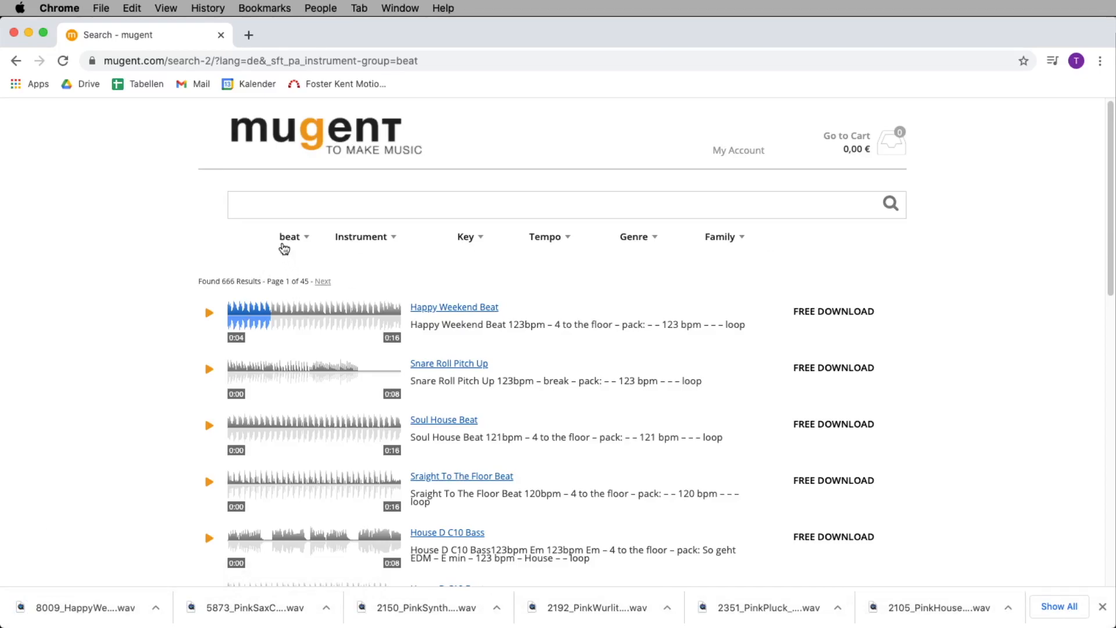
click(561, 240)
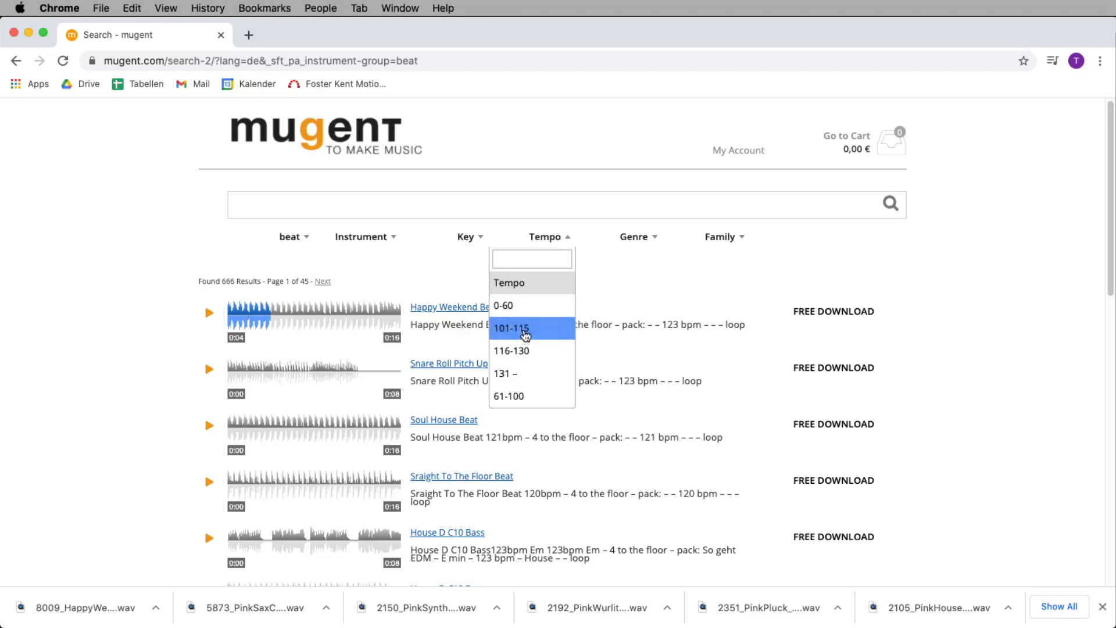
click(660, 270)
Step: Filter the beat loops to the Reggaeton genre and preview the 100 bpm Medellin Beat and the Florida Reggaeton Beat
click(643, 240)
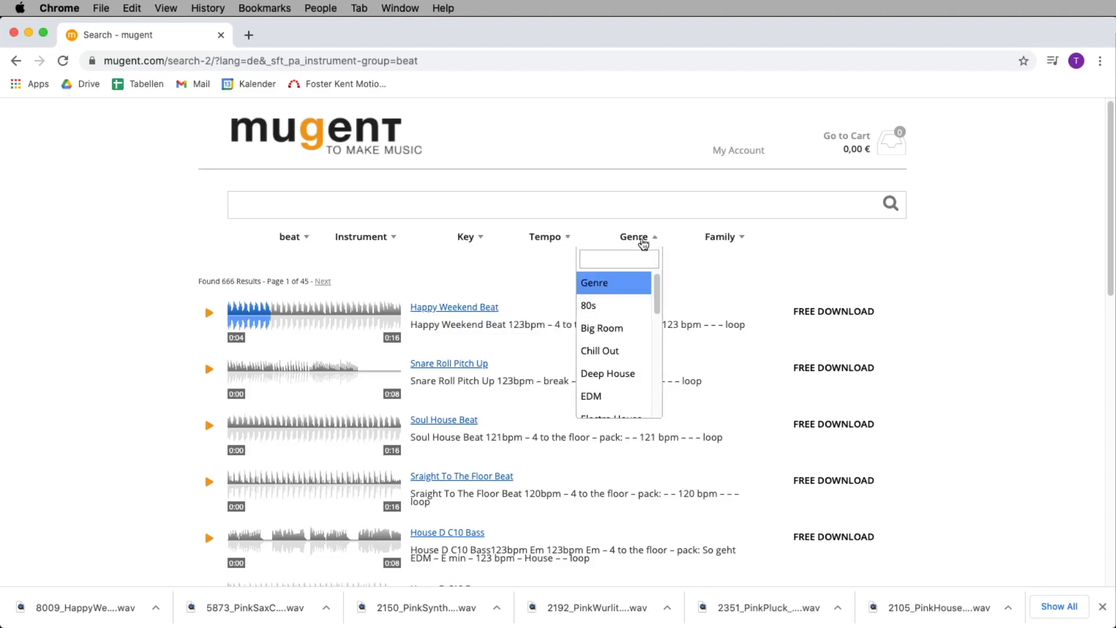
scroll(623, 337, down, 3)
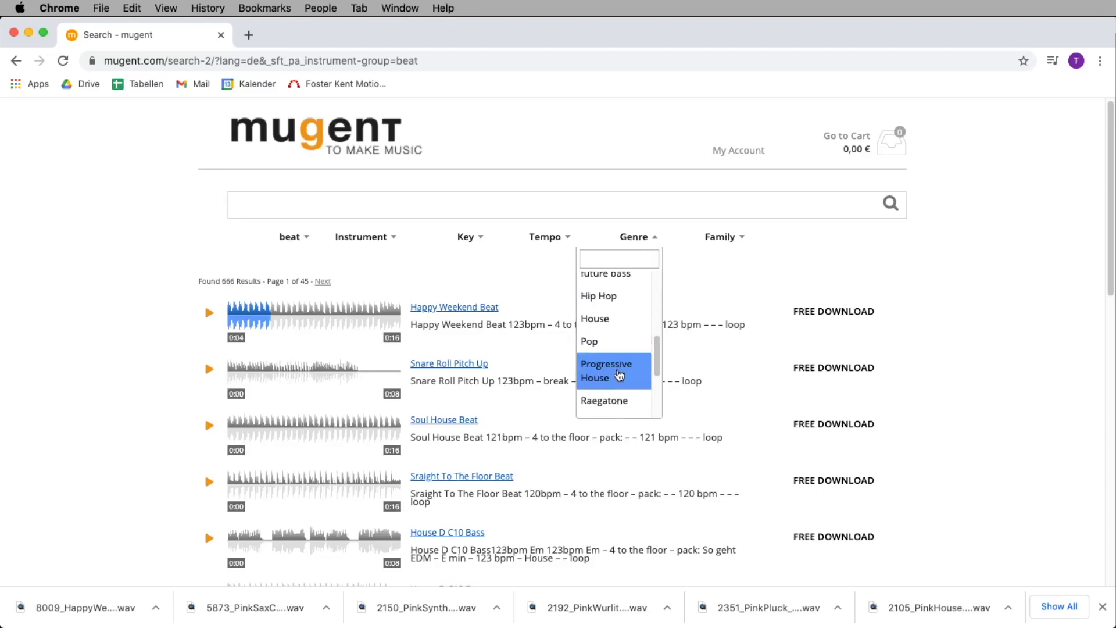
scroll(618, 377, down, 1)
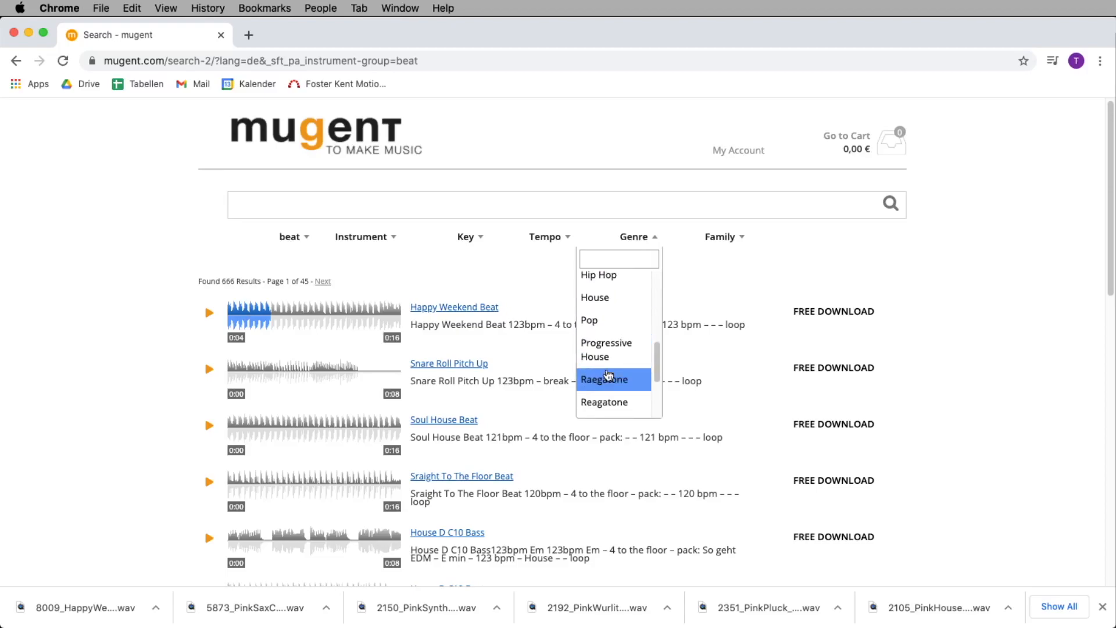
click(610, 399)
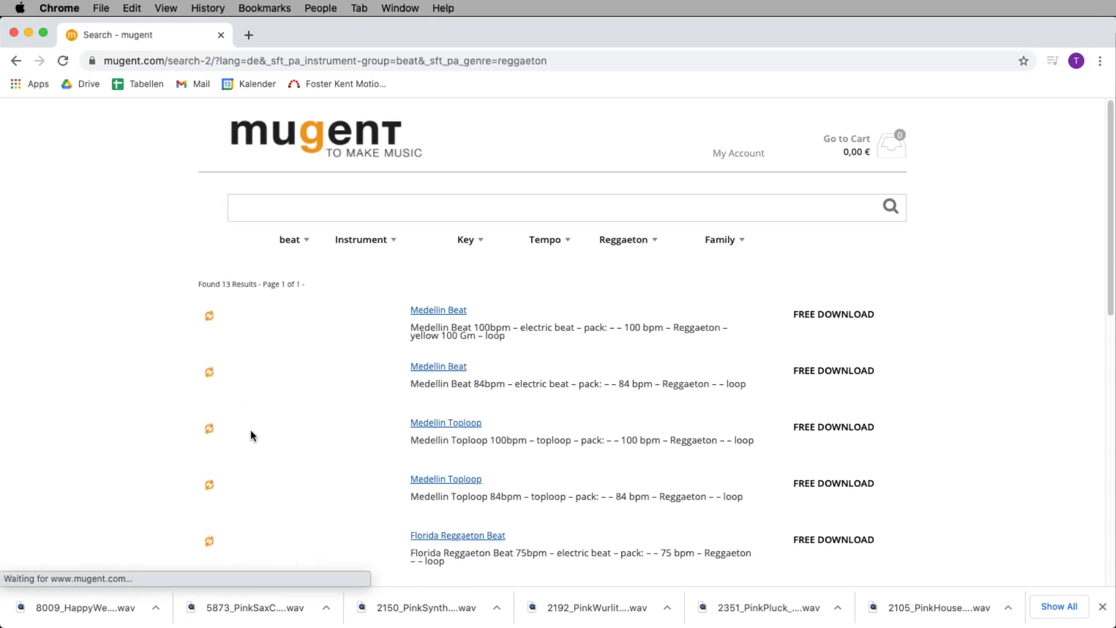
click(209, 316)
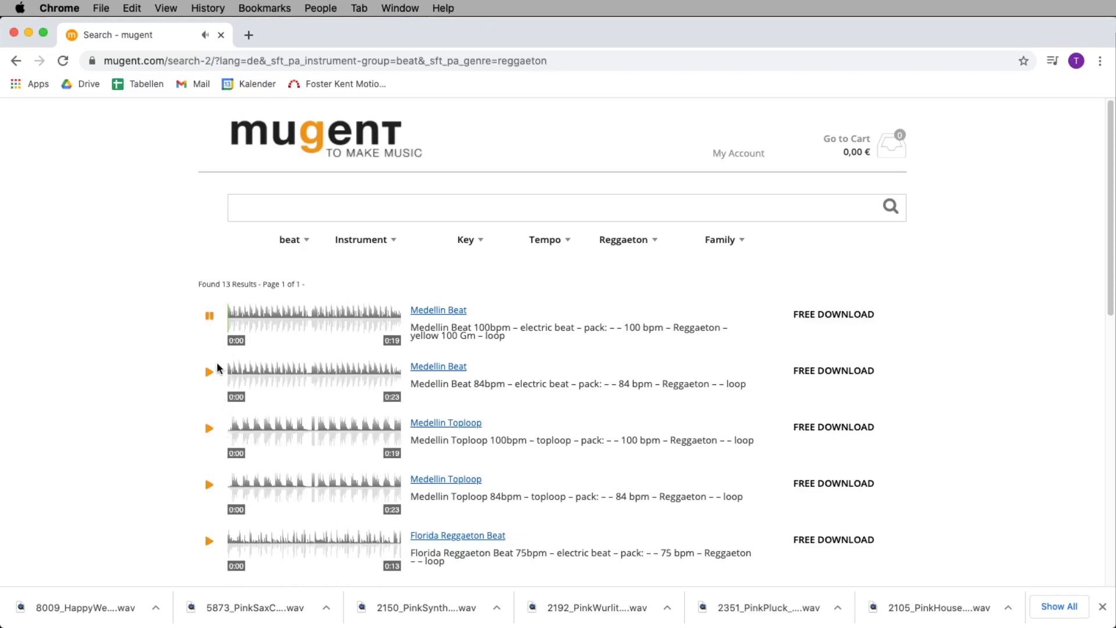
click(209, 541)
right_click(208, 544)
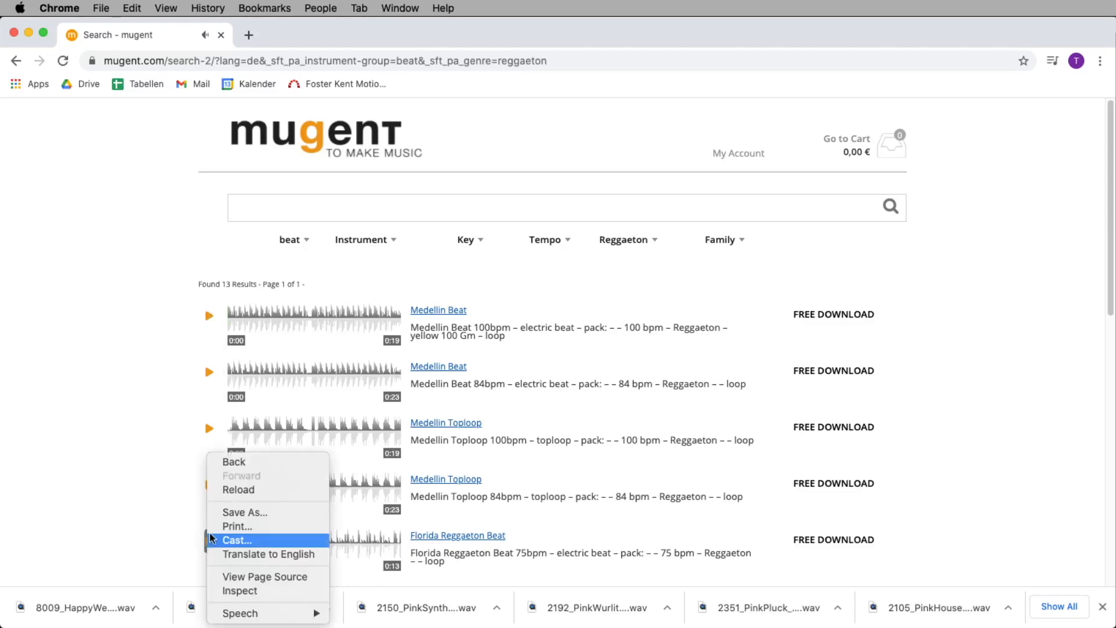
click(177, 529)
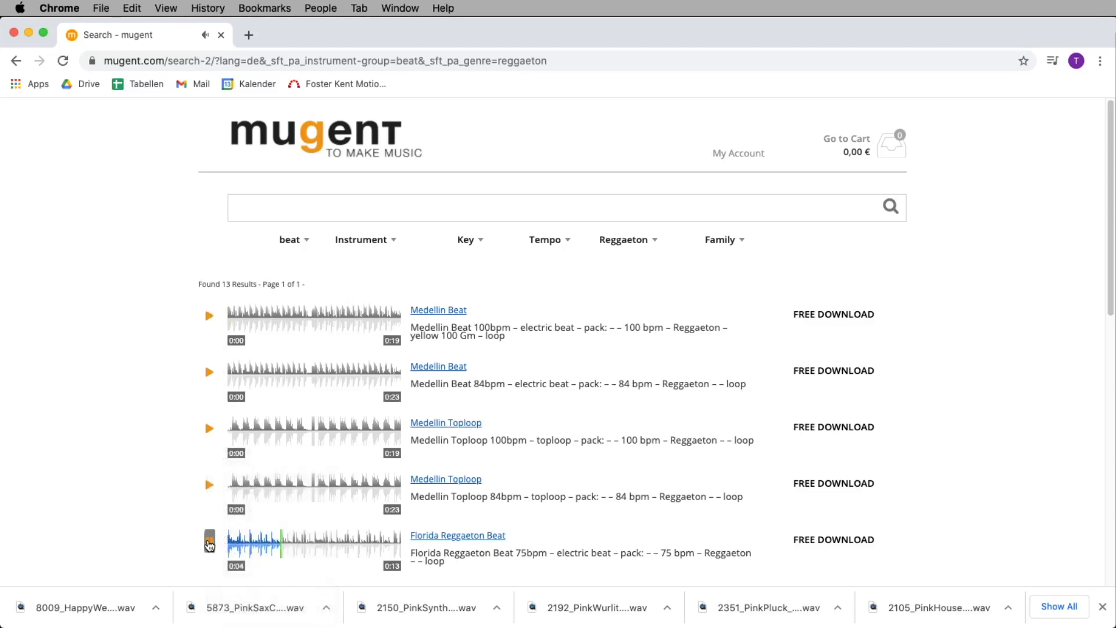
click(209, 543)
Step: Reset the loop search and filter the loops to the pink 118 Gm family
click(301, 136)
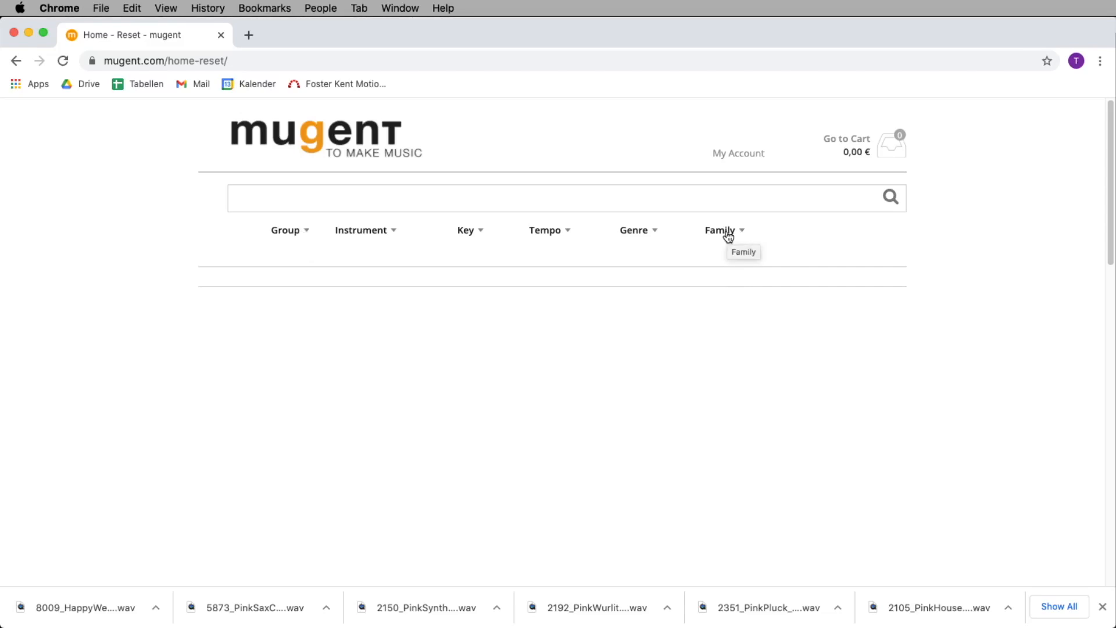
click(728, 232)
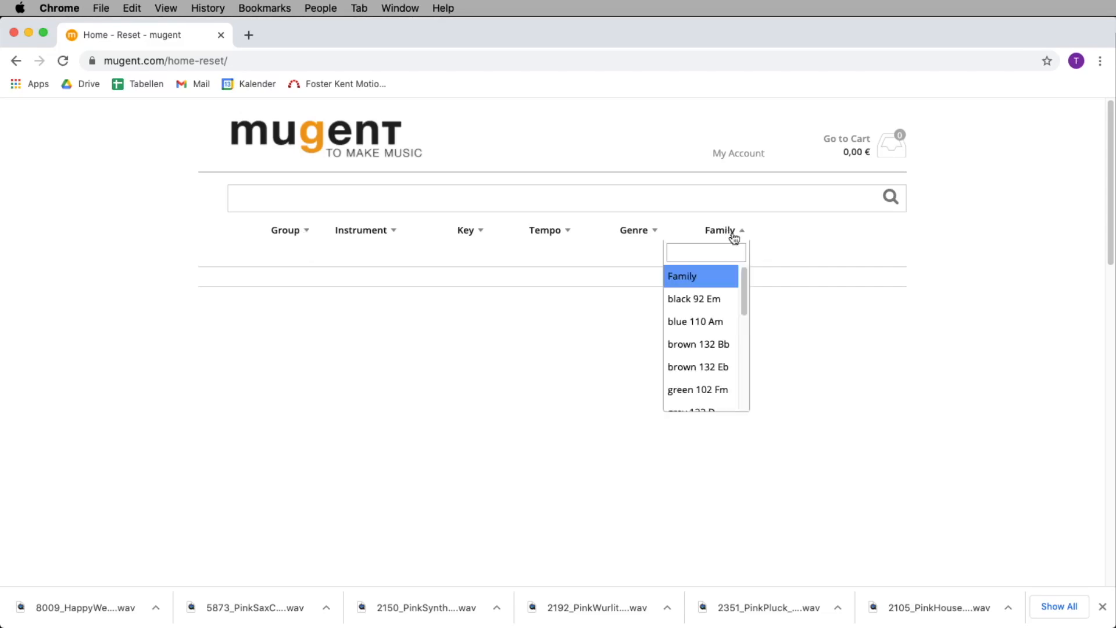
scroll(703, 358, down, 5)
scroll(699, 372, up, 5)
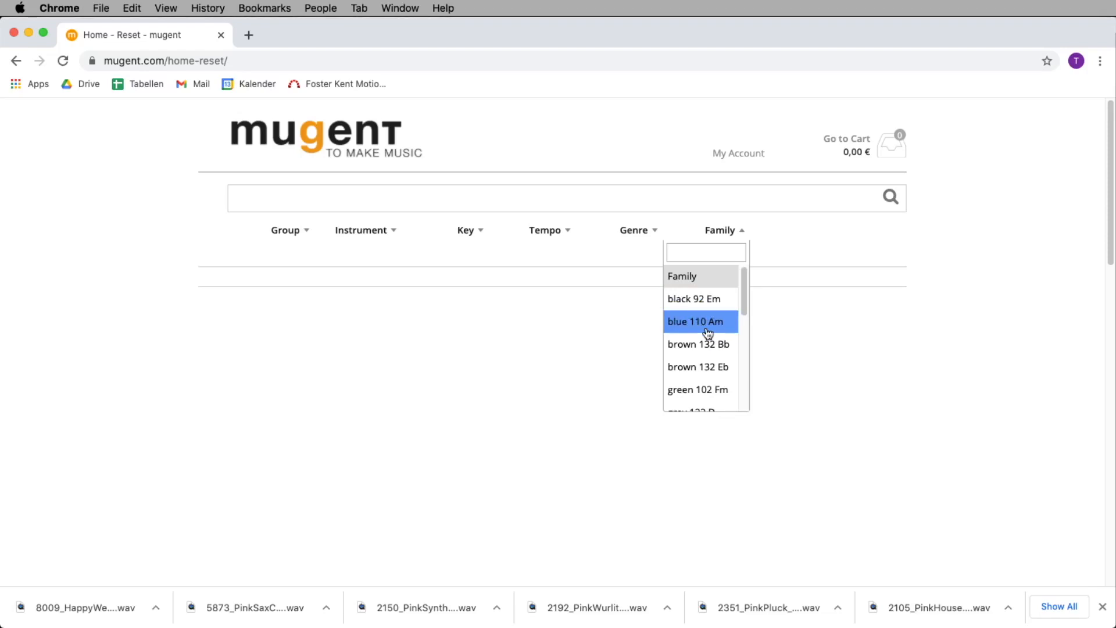
scroll(726, 360, down, 3)
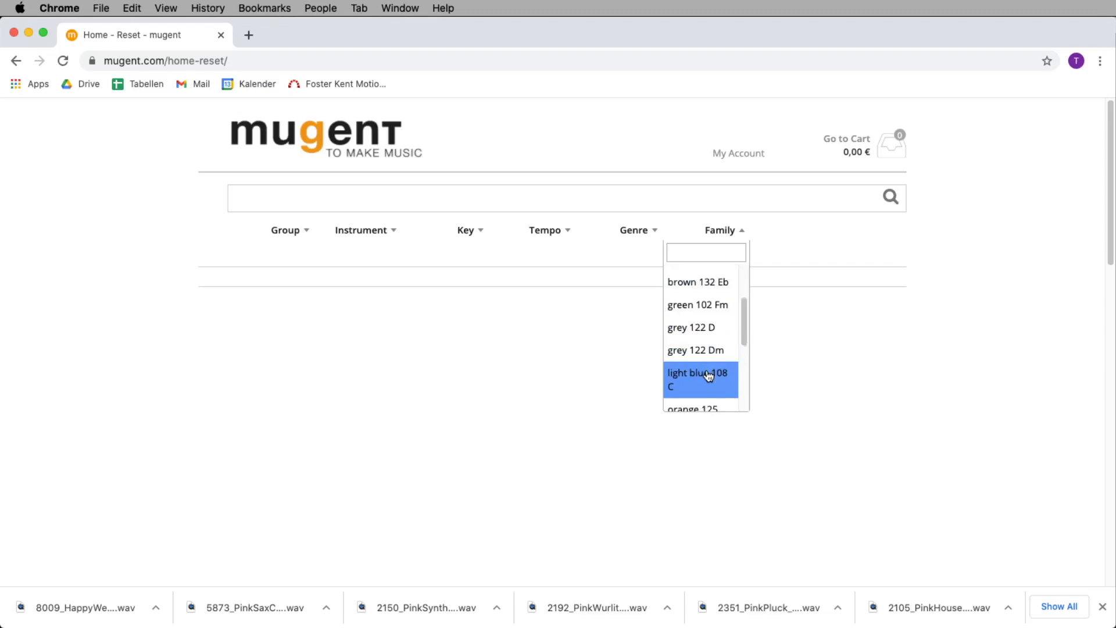
scroll(708, 374, down, 1)
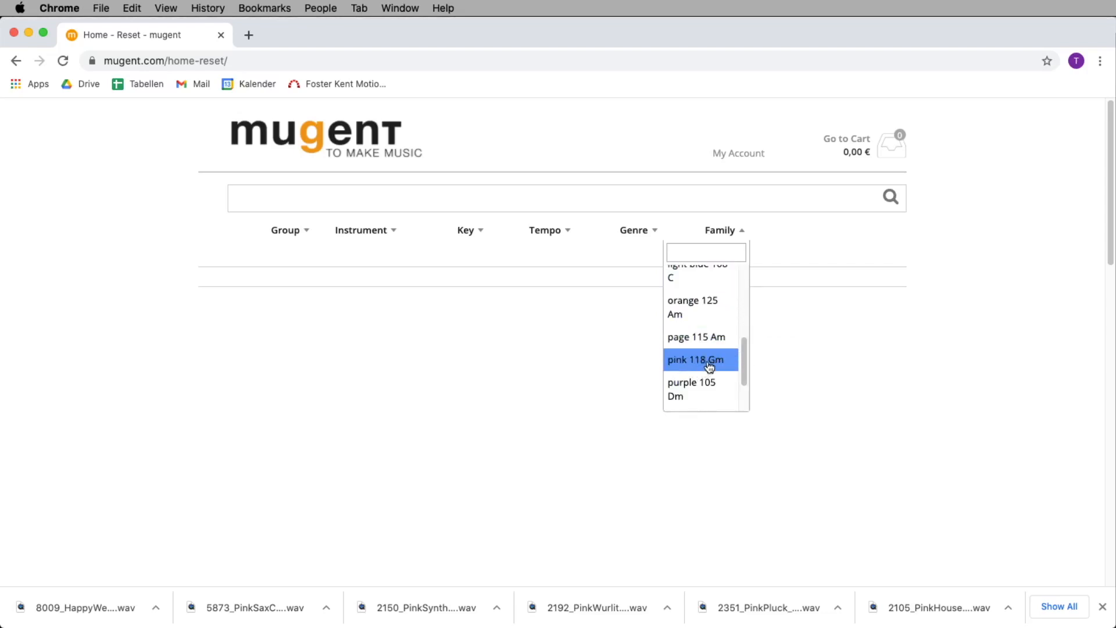
click(706, 364)
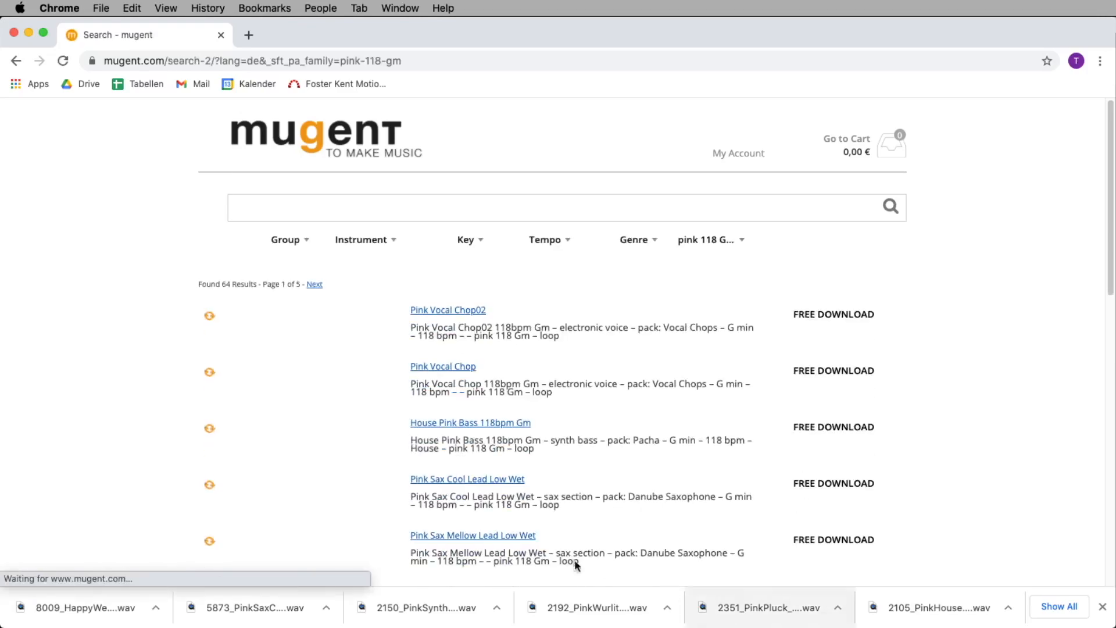
Step: Browse the pink 118 Gm loops and narrow them to the beat group
scroll(683, 267, down, 3)
scroll(681, 280, down, 6)
scroll(681, 284, up, 8)
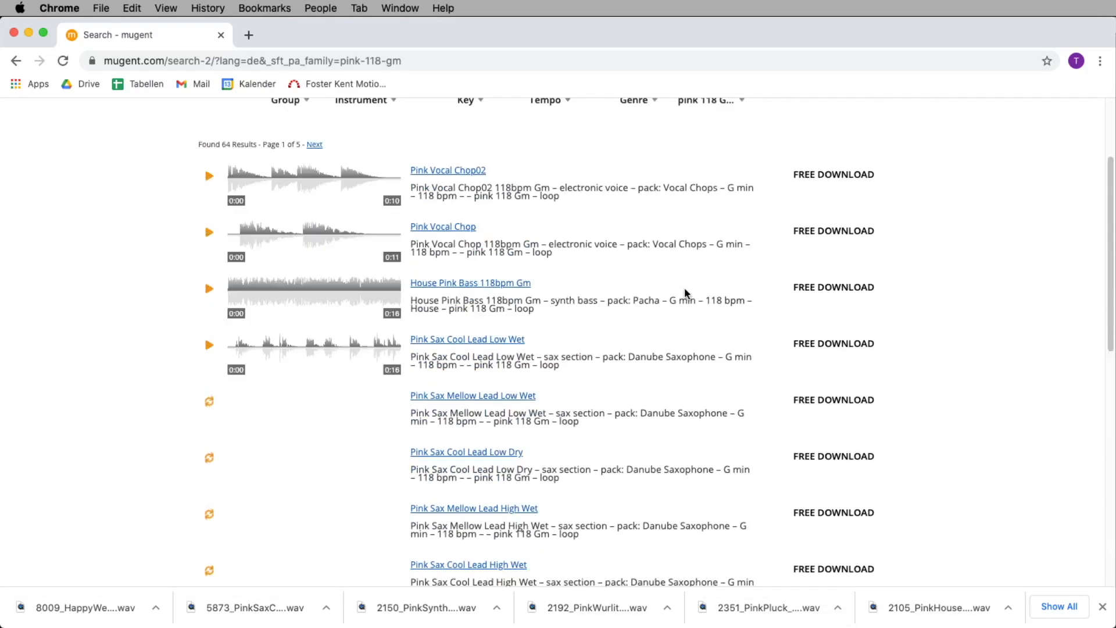
scroll(617, 273, up, 3)
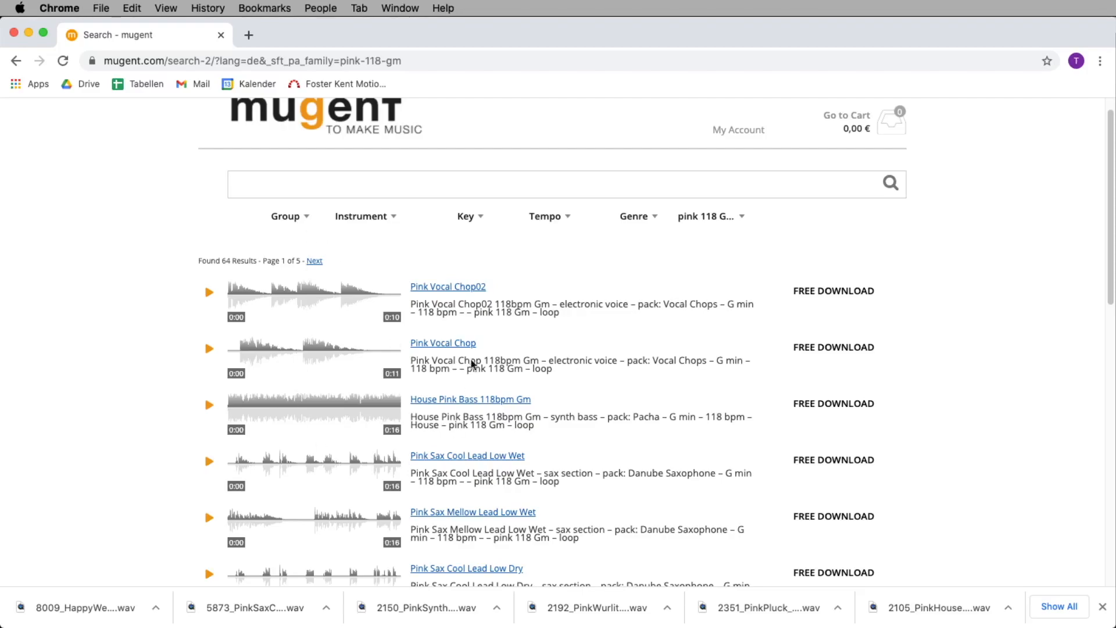
scroll(470, 406, down, 8)
scroll(472, 417, up, 10)
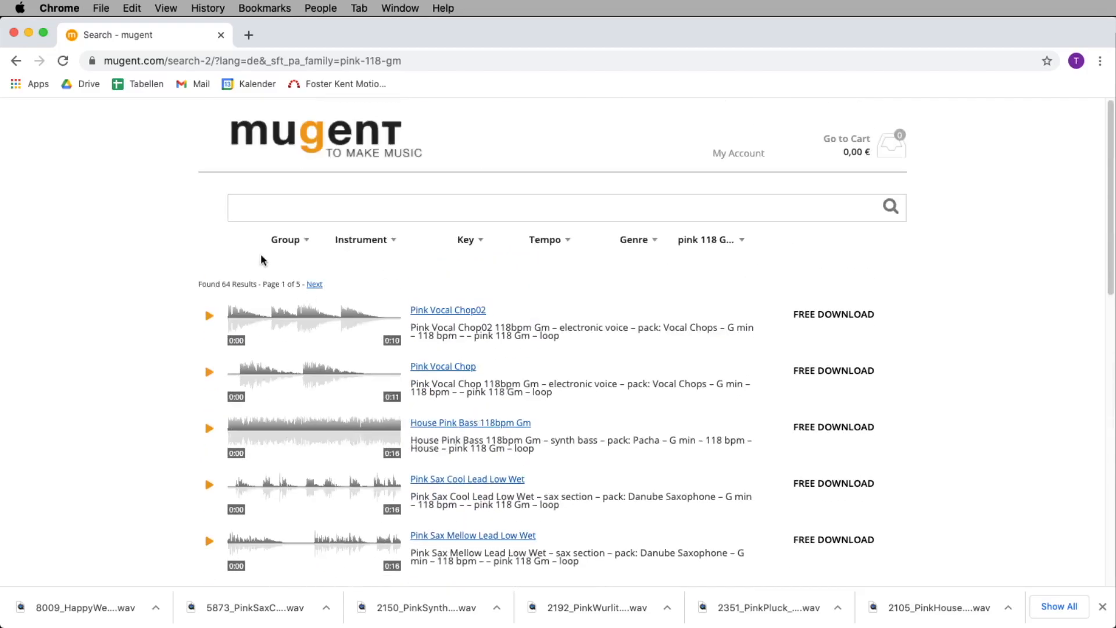
click(287, 241)
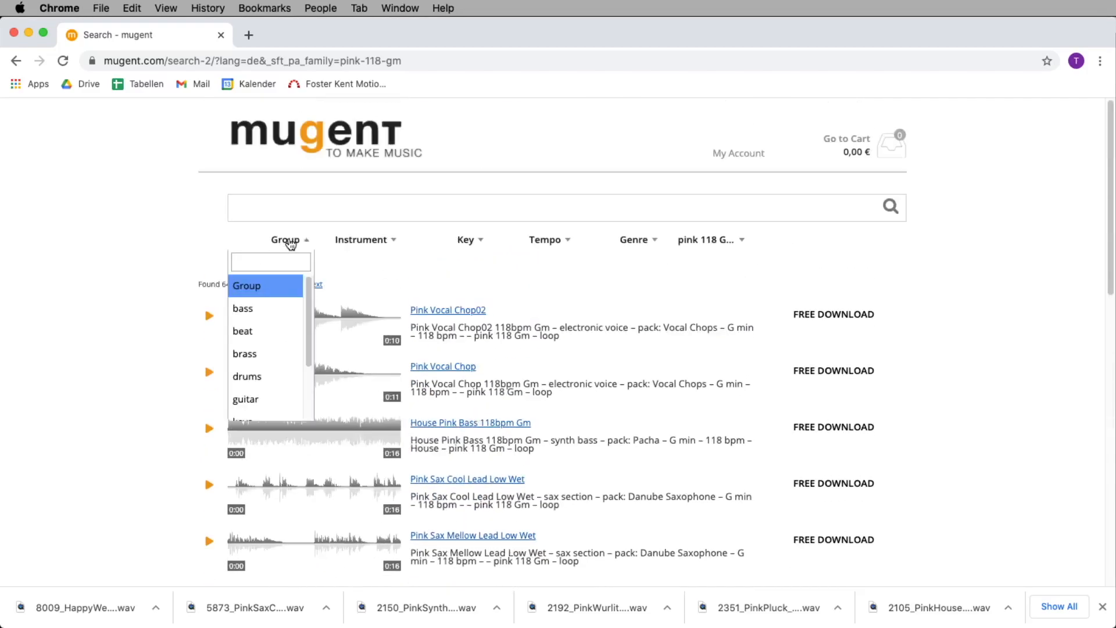
click(264, 344)
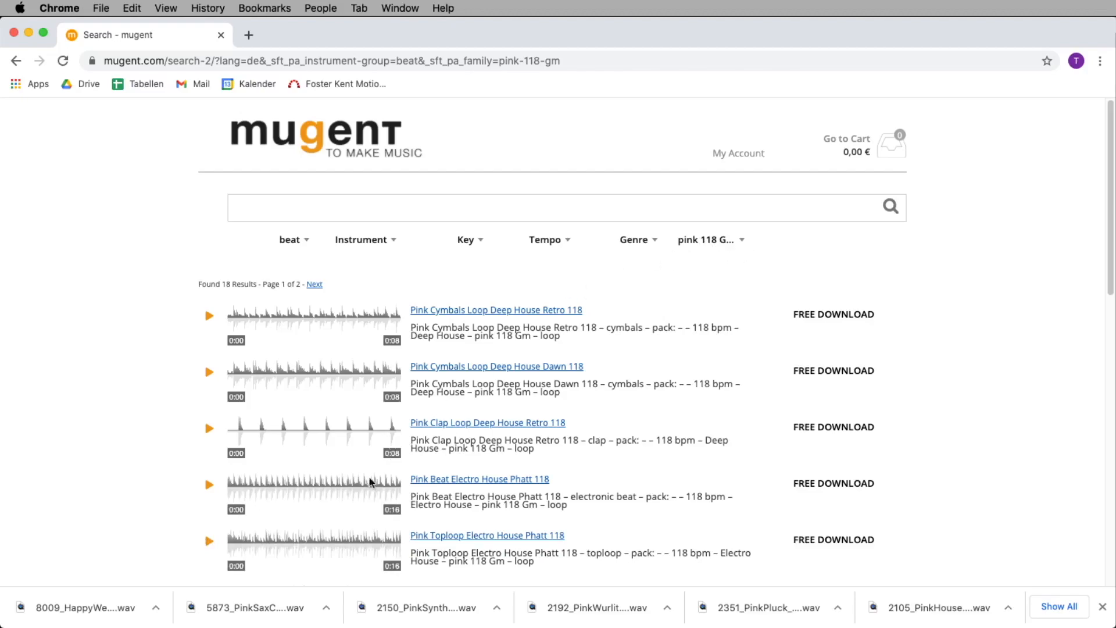
Step: Preview and download the Pink Beat Electro House Phatt 118 loop
scroll(314, 488, down, 1)
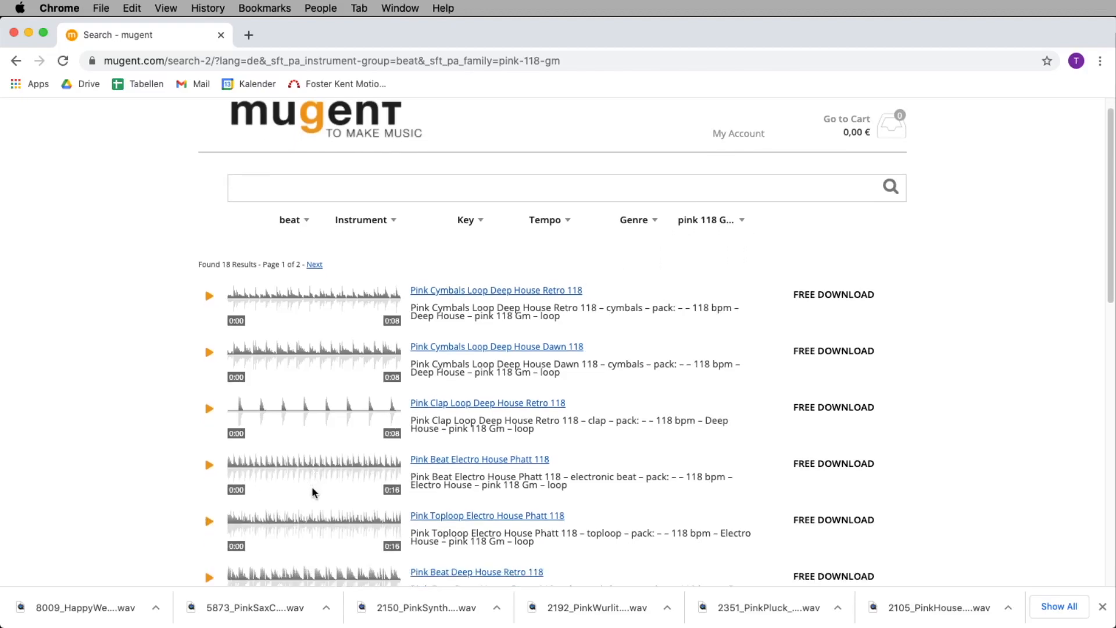
click(209, 465)
click(209, 465)
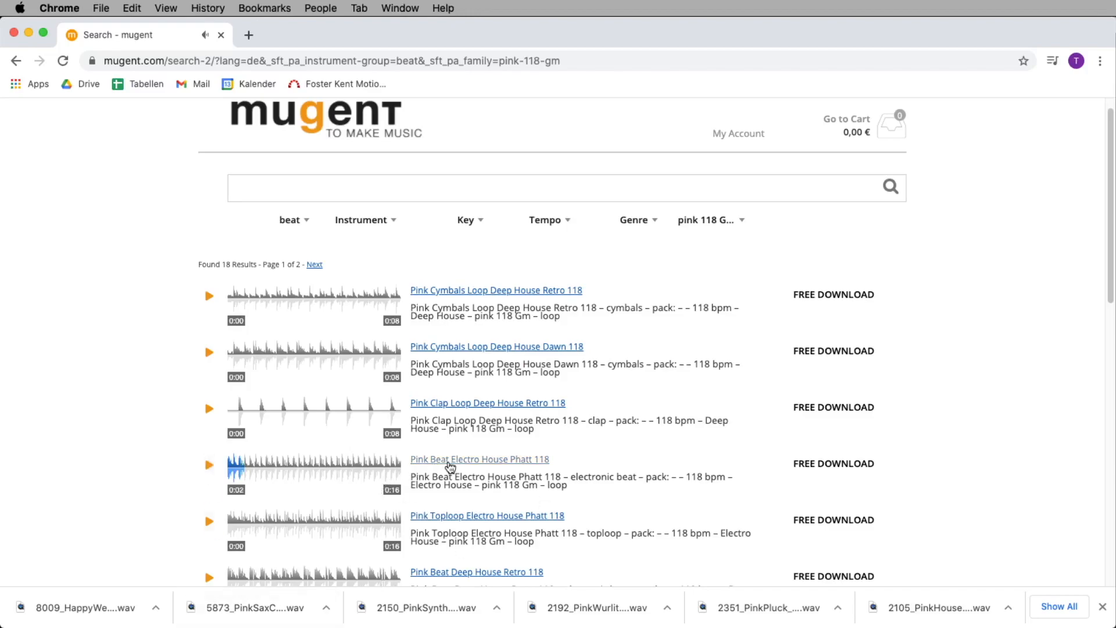
click(838, 465)
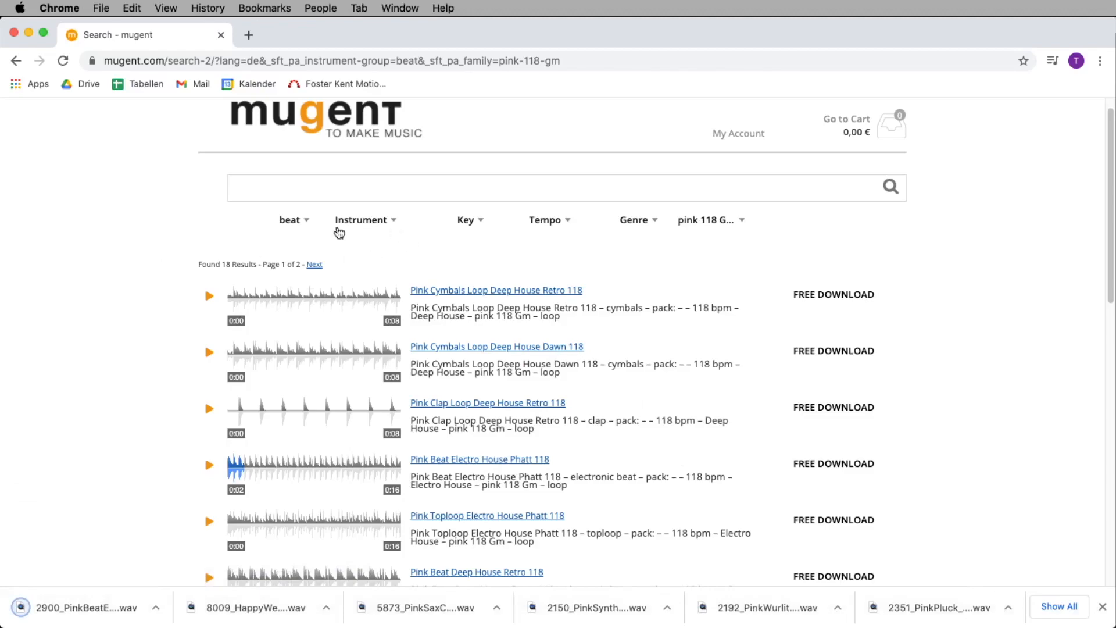
Step: Change the group filter to bass and preview the House Pink Bass 118bpm Gm loop
click(296, 226)
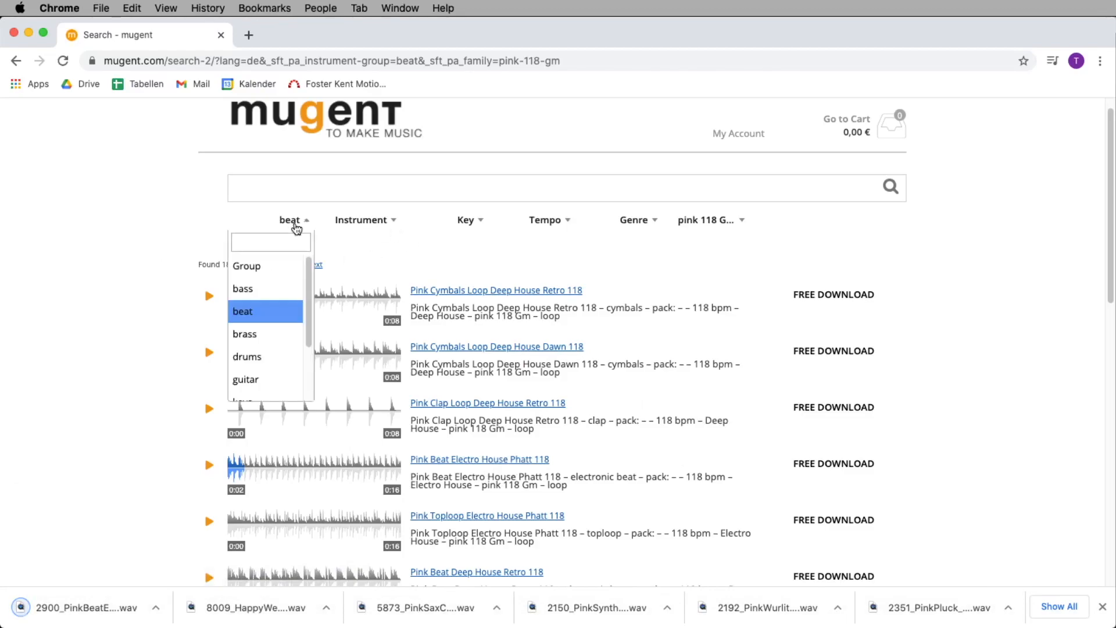
click(260, 289)
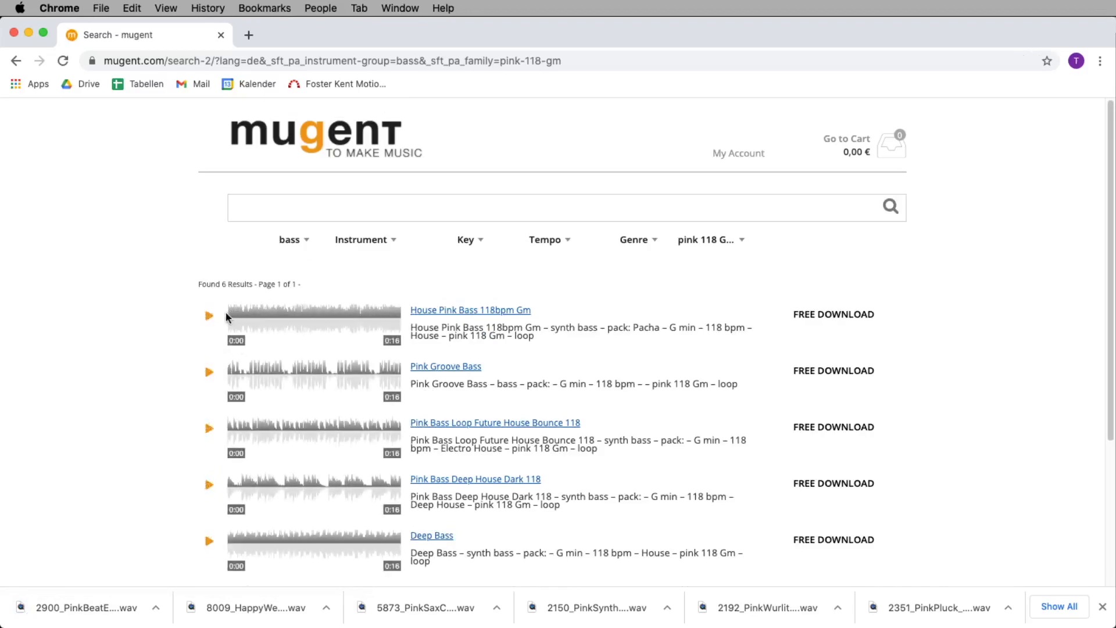
click(210, 319)
Step: Preview and download the Pink House Bass loop
scroll(218, 314, down, 5)
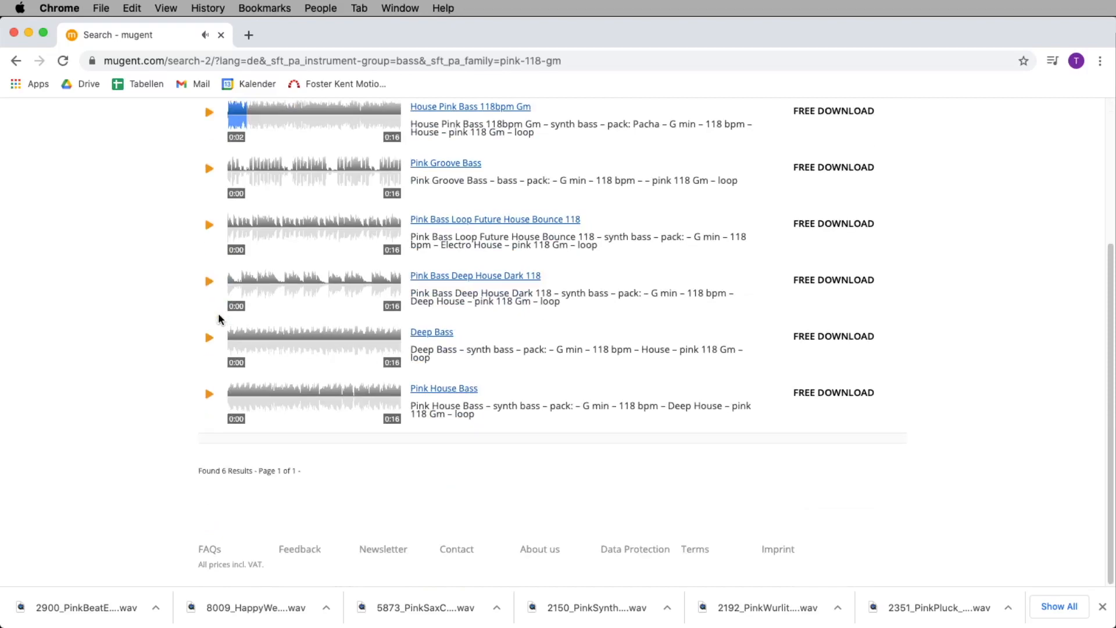
click(209, 395)
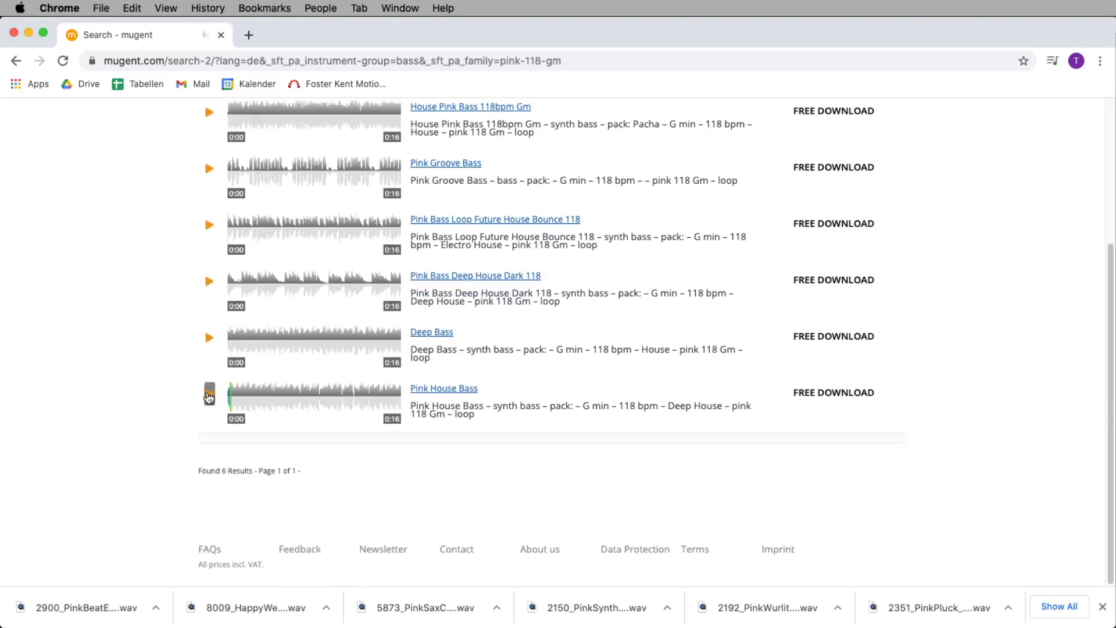
click(208, 396)
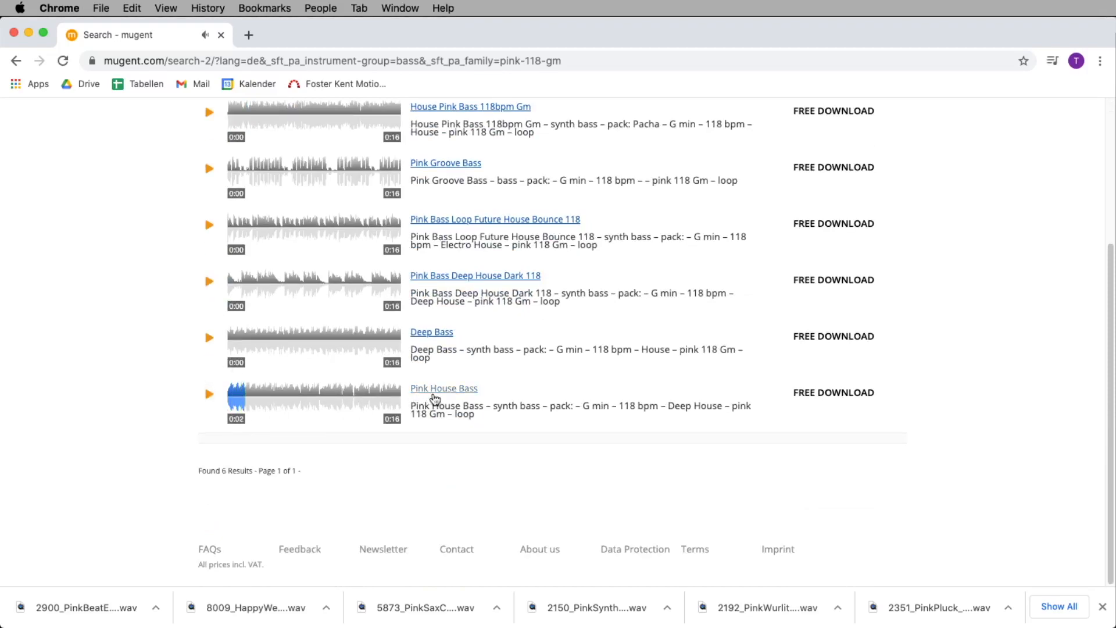
click(825, 394)
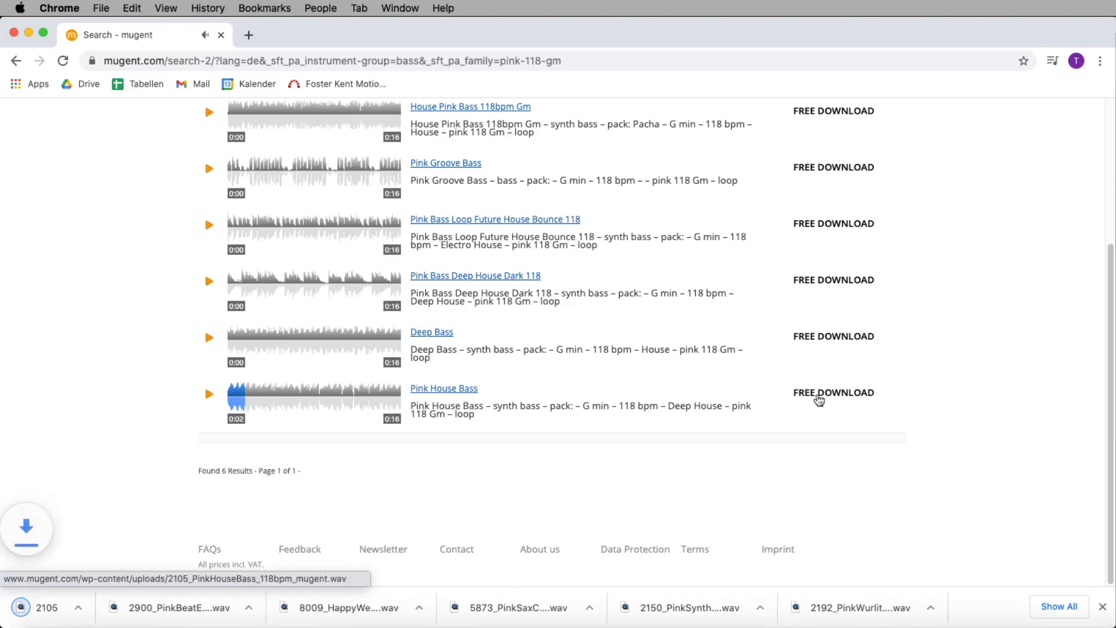
Step: Change the group filter to keys, and preview and download the Pink Pluck loop
scroll(836, 384, up, 5)
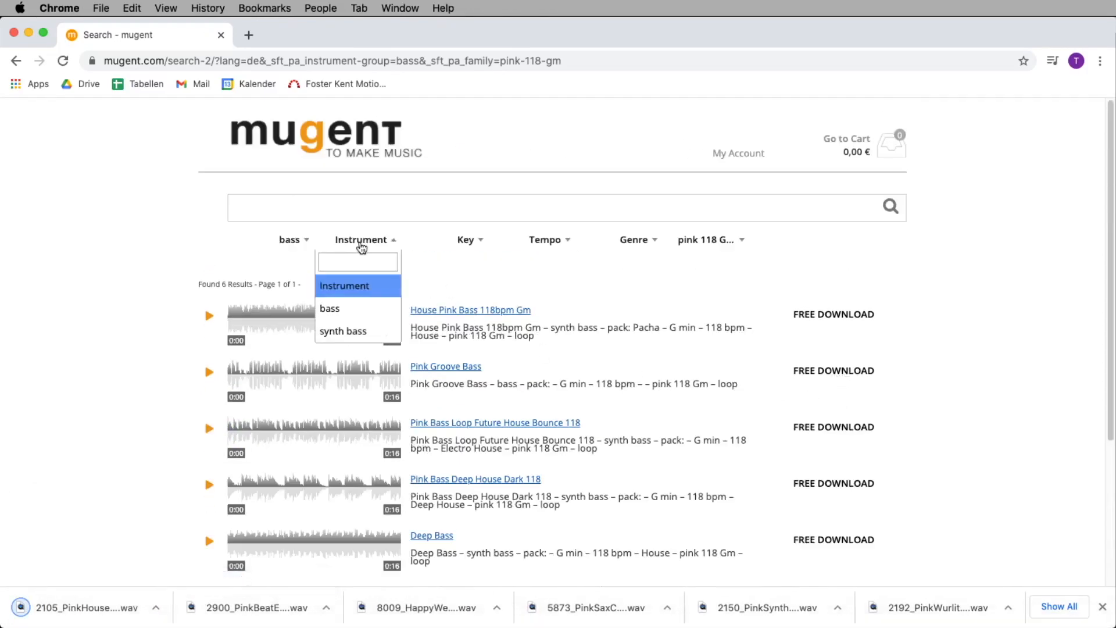
click(290, 244)
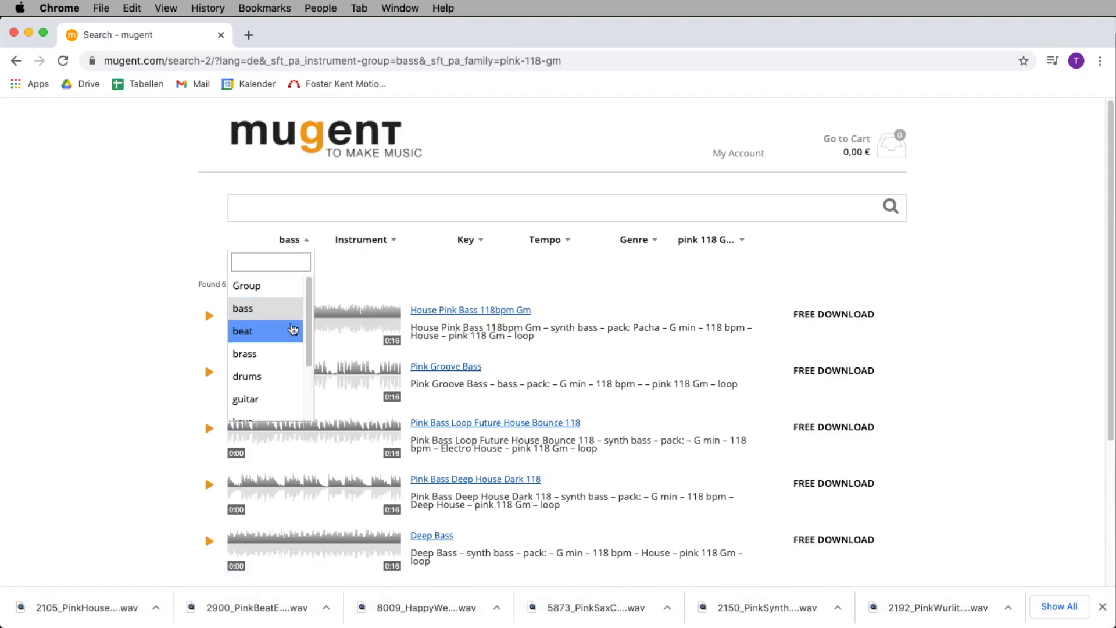
click(255, 398)
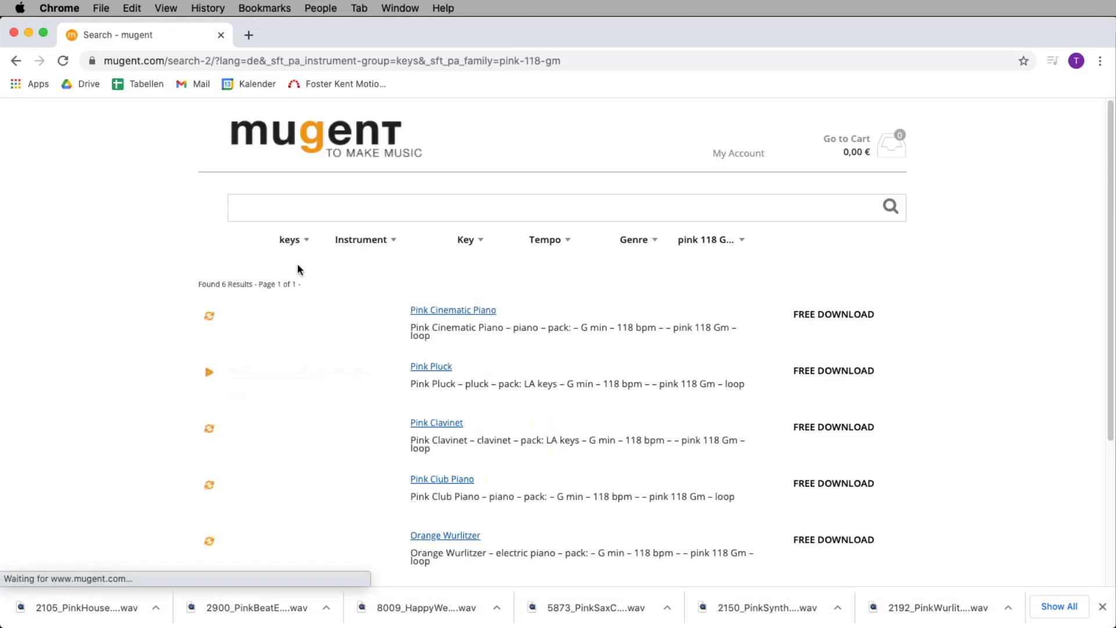
click(208, 375)
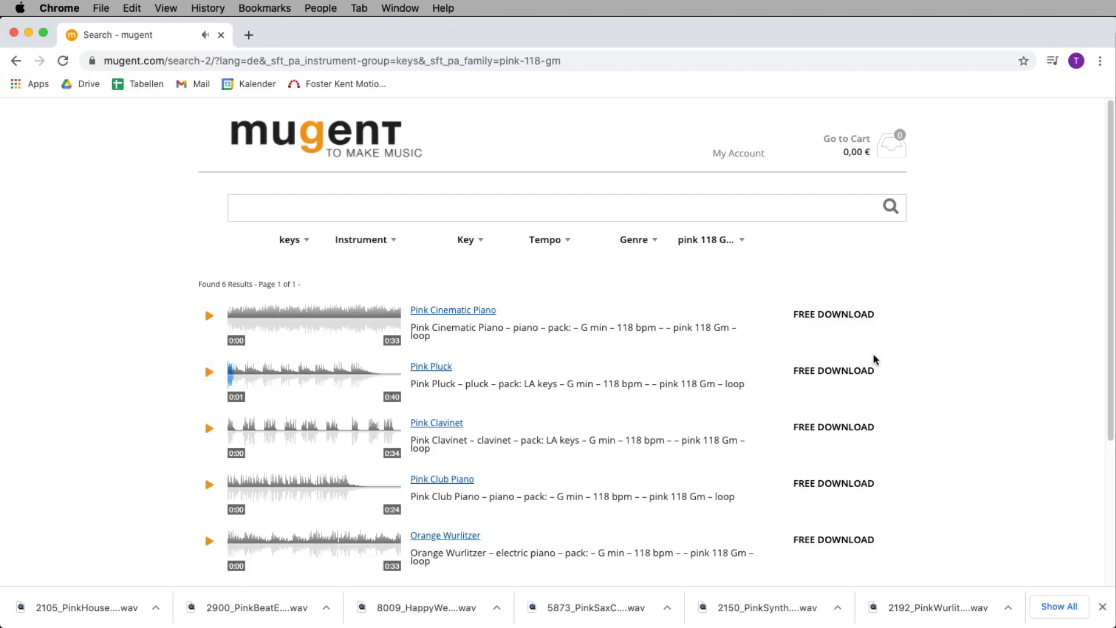
click(867, 373)
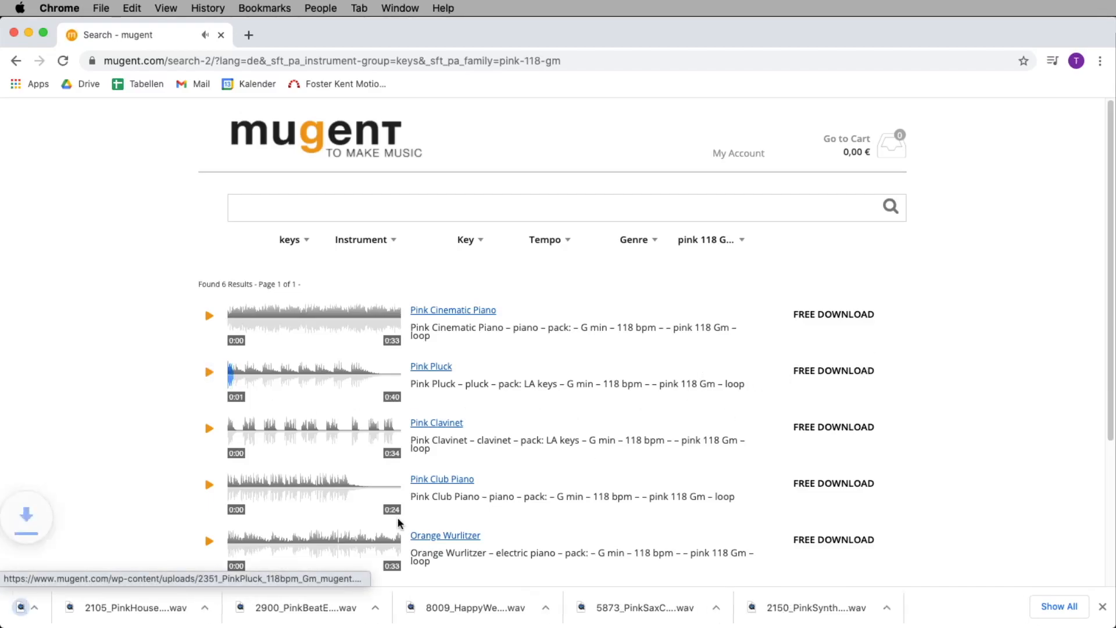
Step: Preview and download the Pink Club Piano loop, download the Orange Wurlitzer and Pink Synth loops, and dismiss the thank-you popup
click(207, 489)
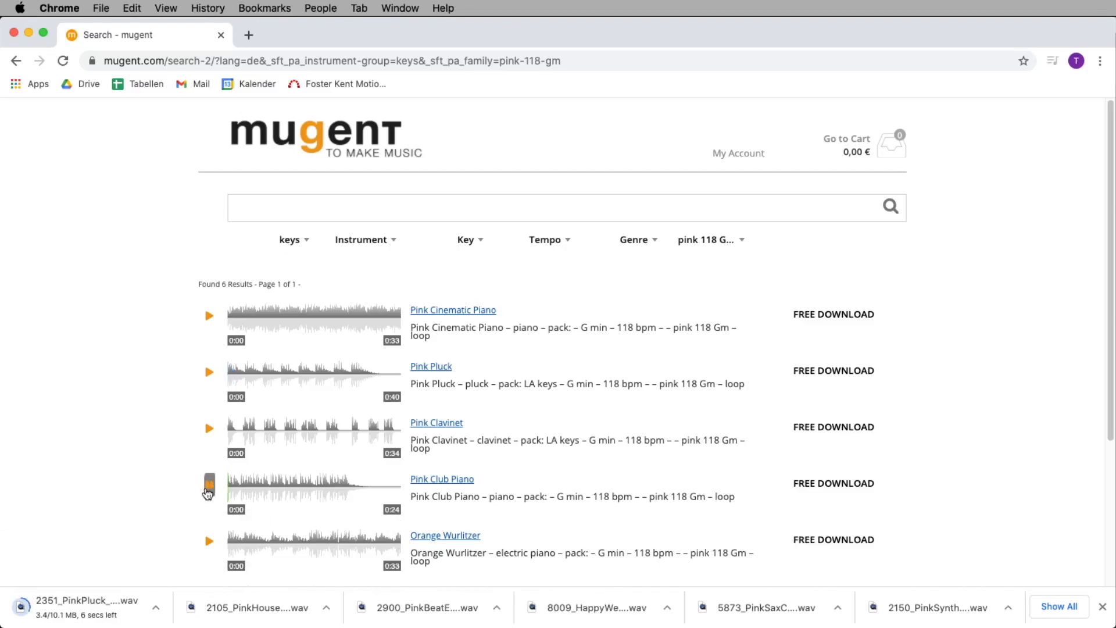
click(858, 484)
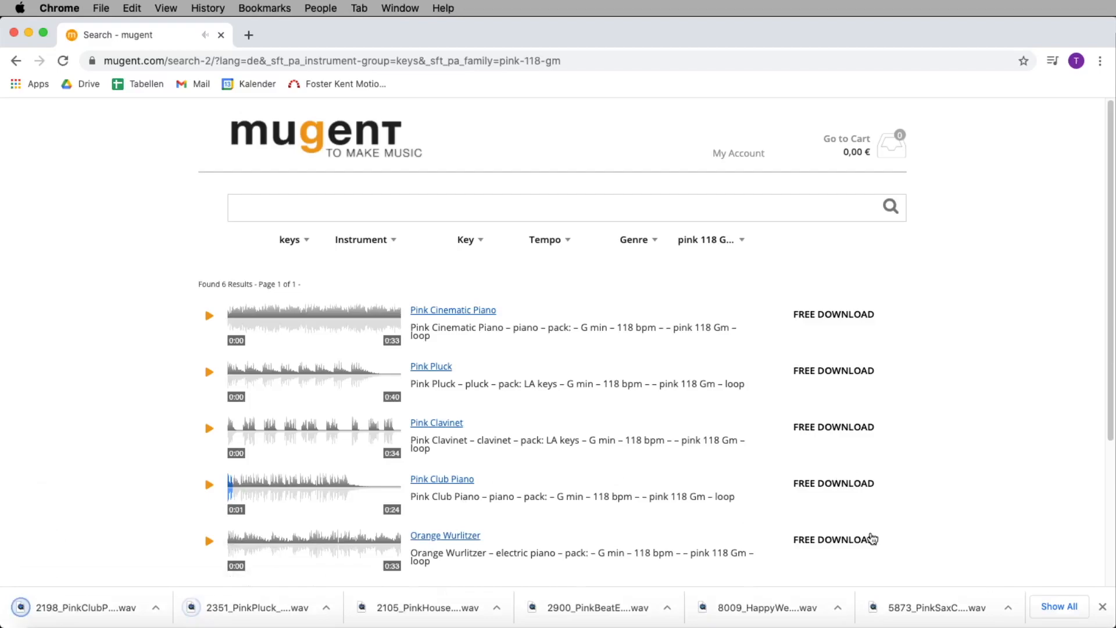
click(872, 537)
scroll(875, 523, down, 2)
scroll(874, 521, down, 3)
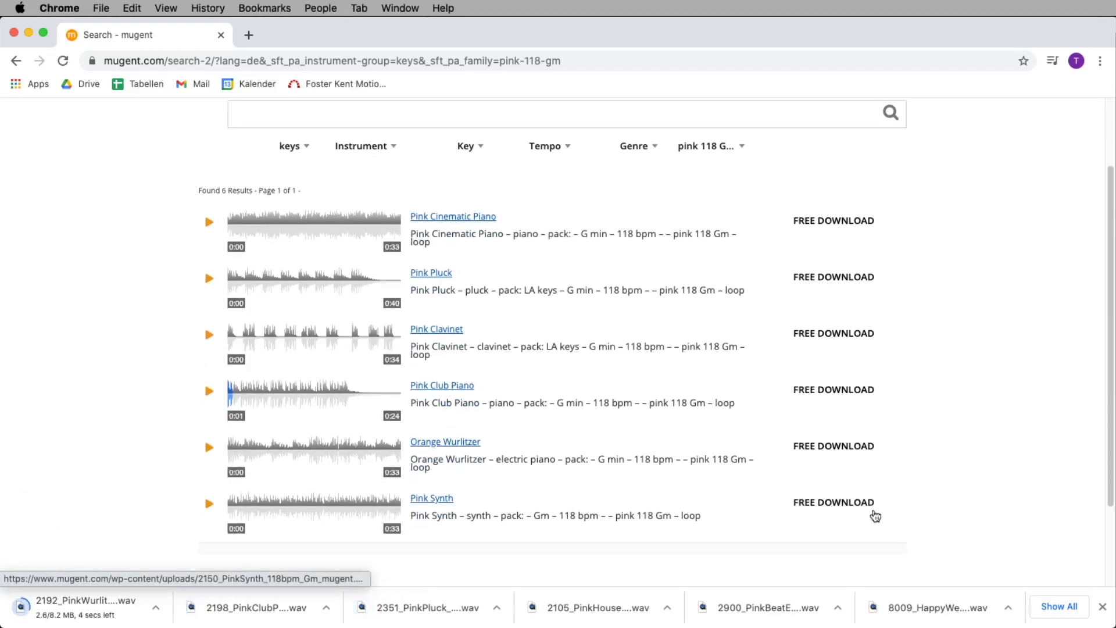
click(814, 476)
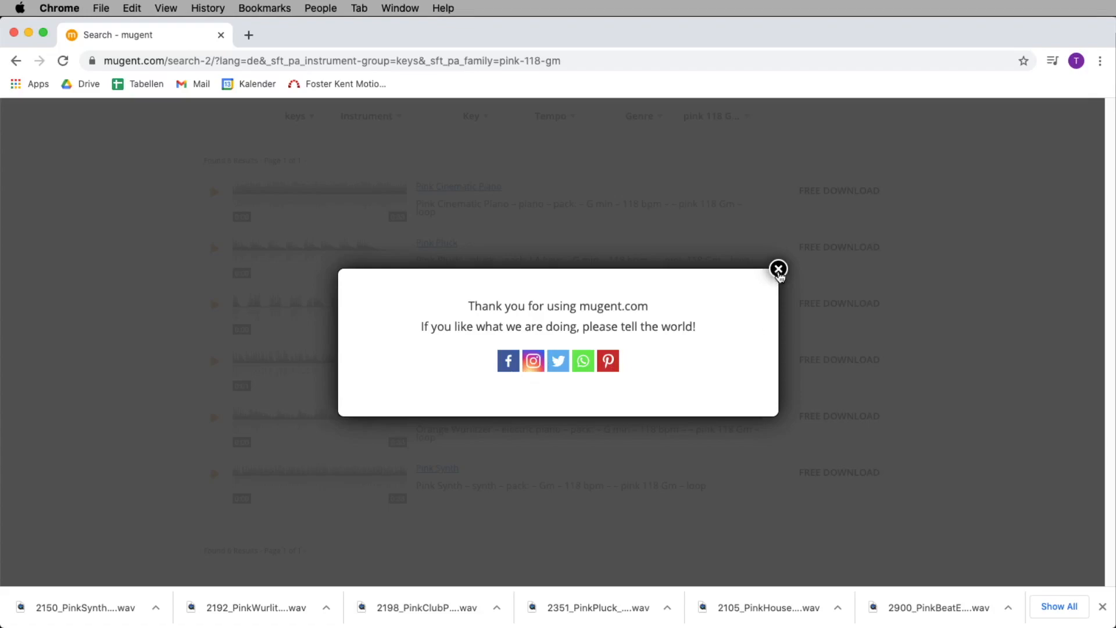
click(779, 268)
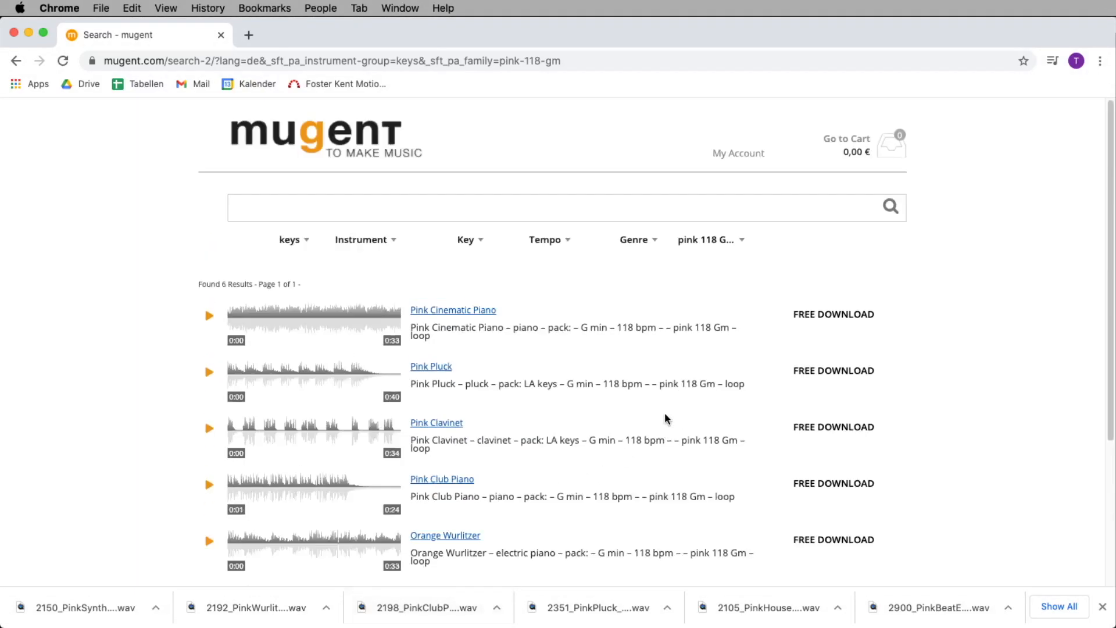
Step: Change the group filter to brass, and preview and download the Pink Sax Cool Lead Full Wet loop
click(283, 242)
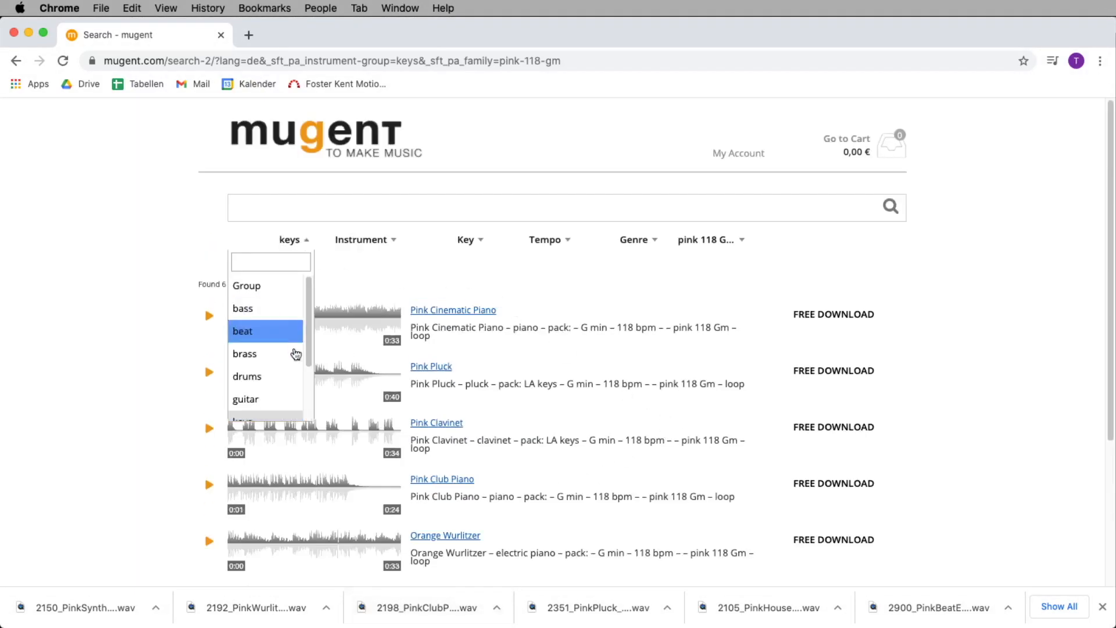
click(292, 359)
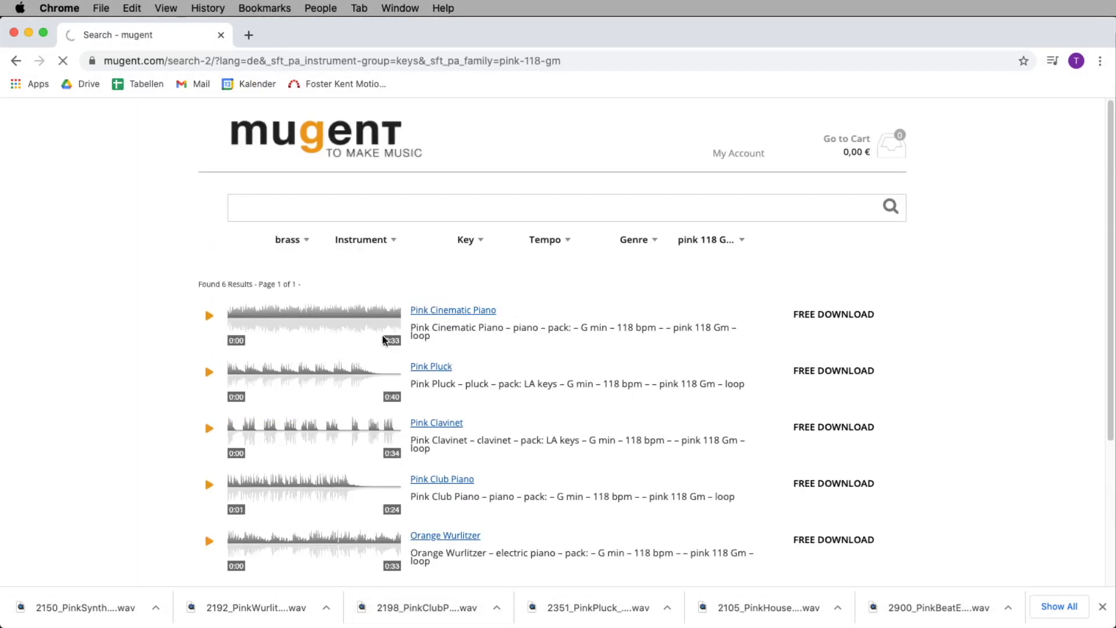
scroll(698, 331, down, 6)
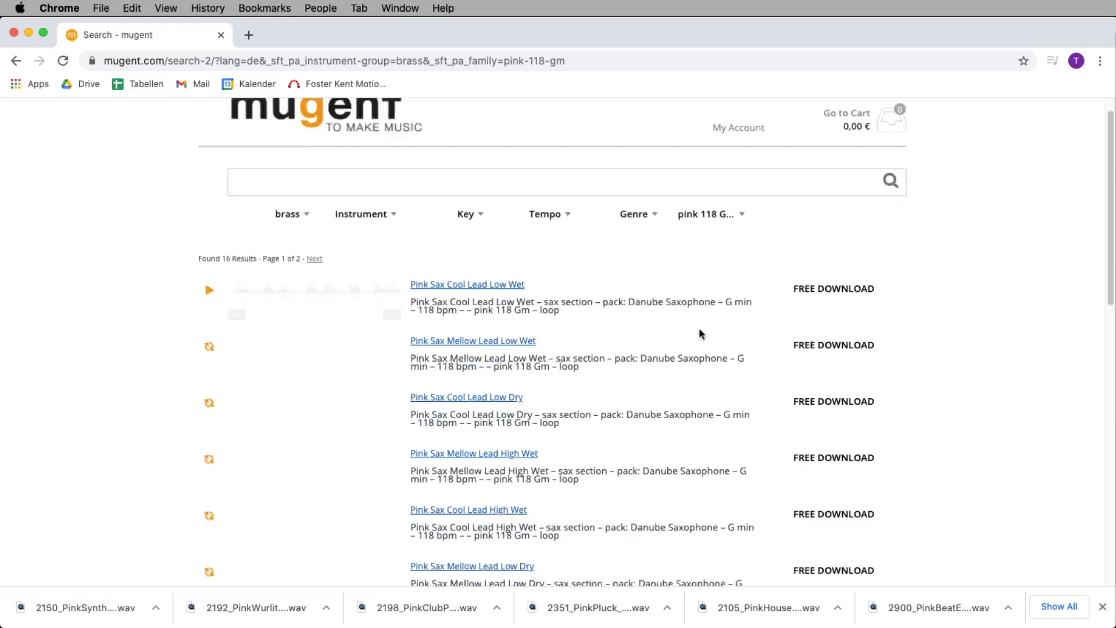
scroll(708, 321, down, 2)
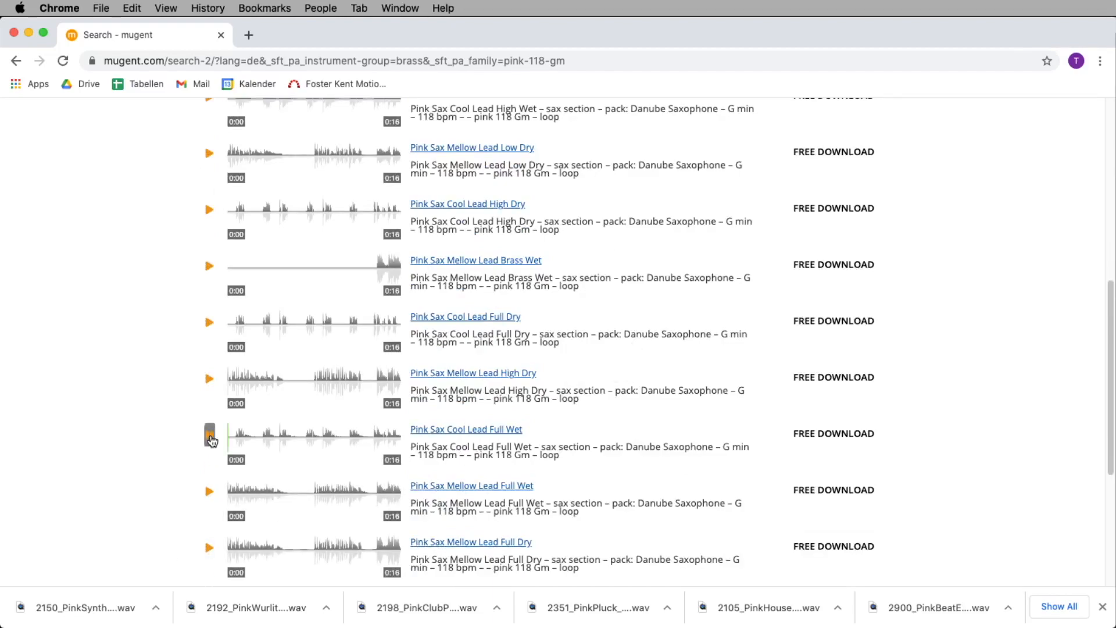
click(210, 440)
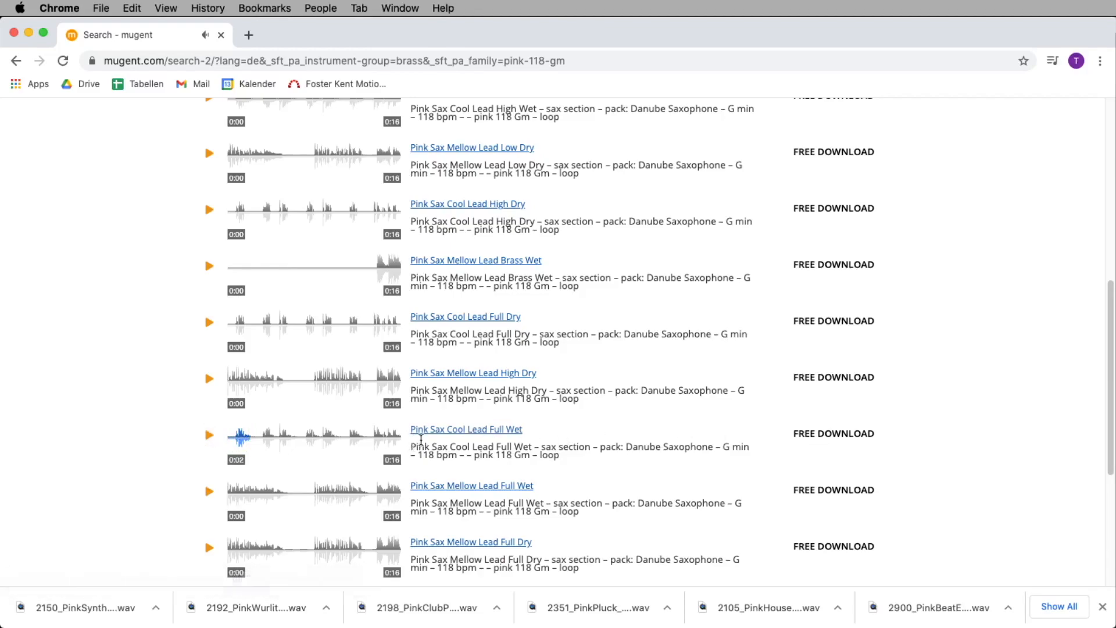
click(864, 432)
mouse_move(351, 615)
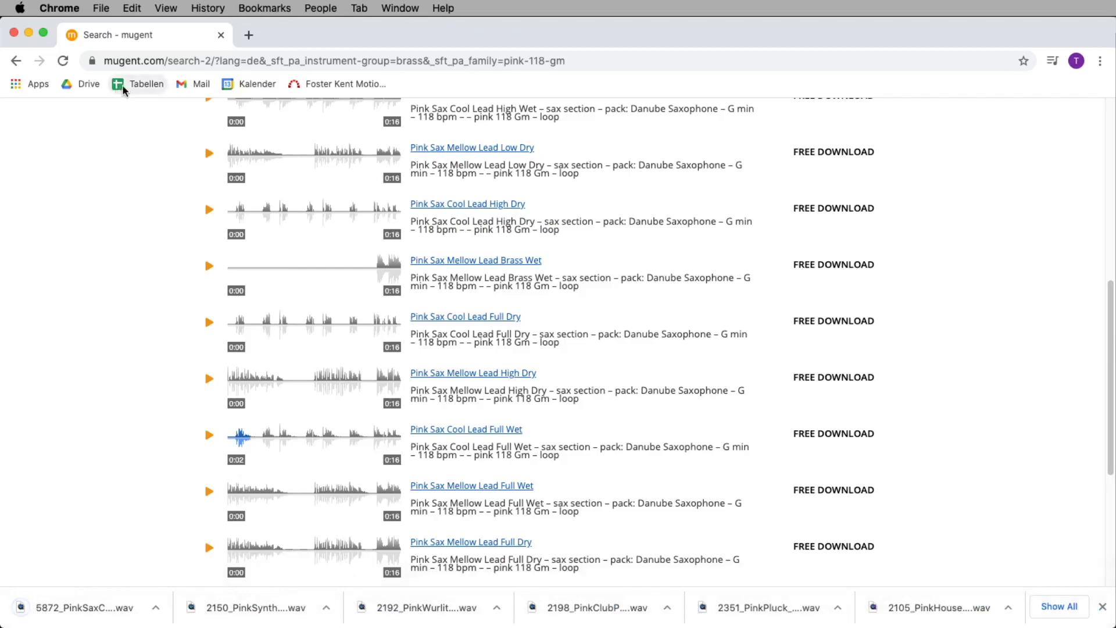
Step: Minimize the browser to return to Cubase and place the Finder window of the Pink Mugent folder clear of the arrangement
double_click(358, 23)
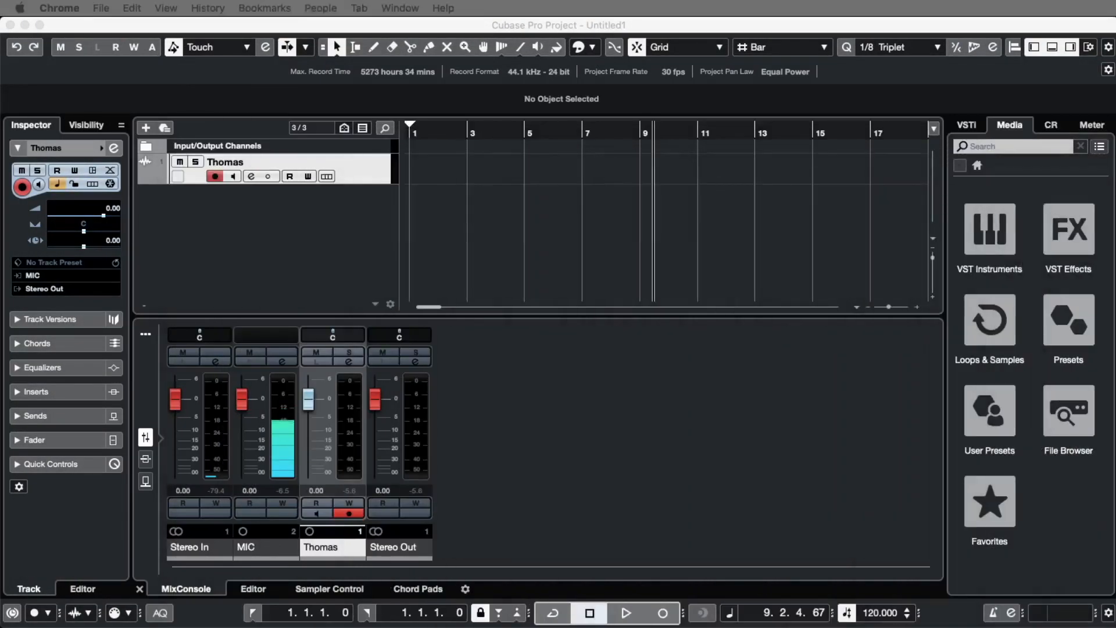
drag(1075, 626, 699, 182)
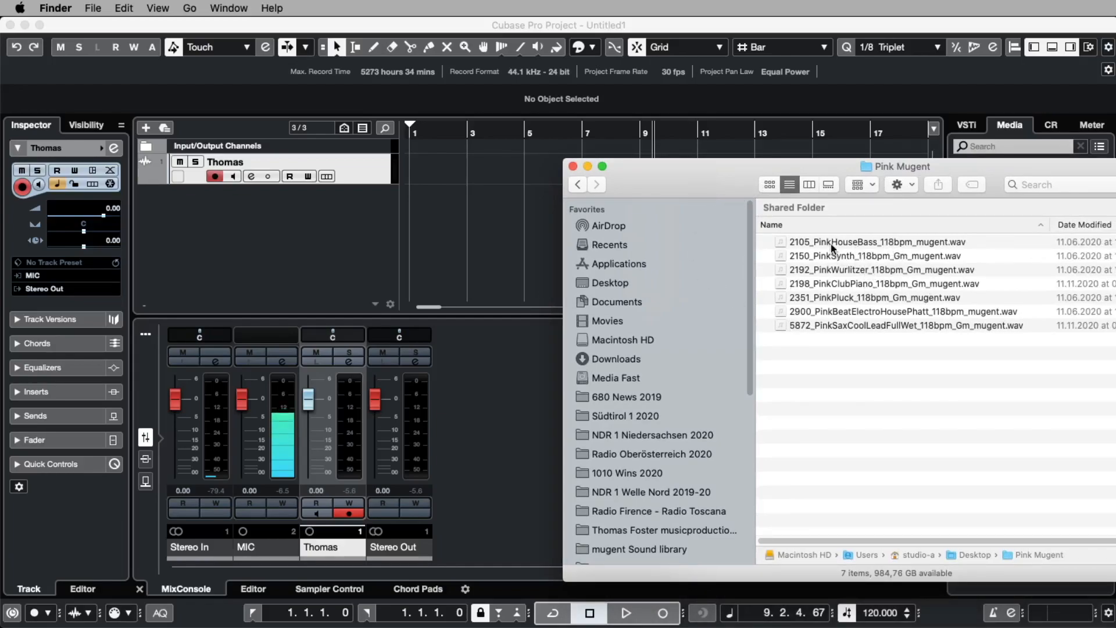
click(861, 242)
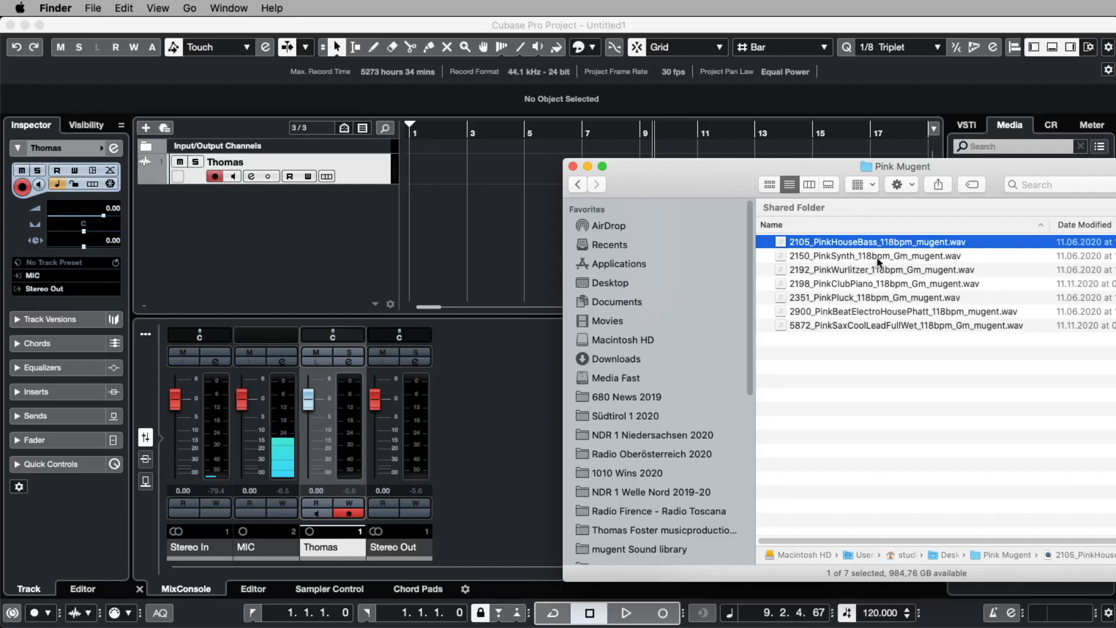
drag(687, 179, 877, 177)
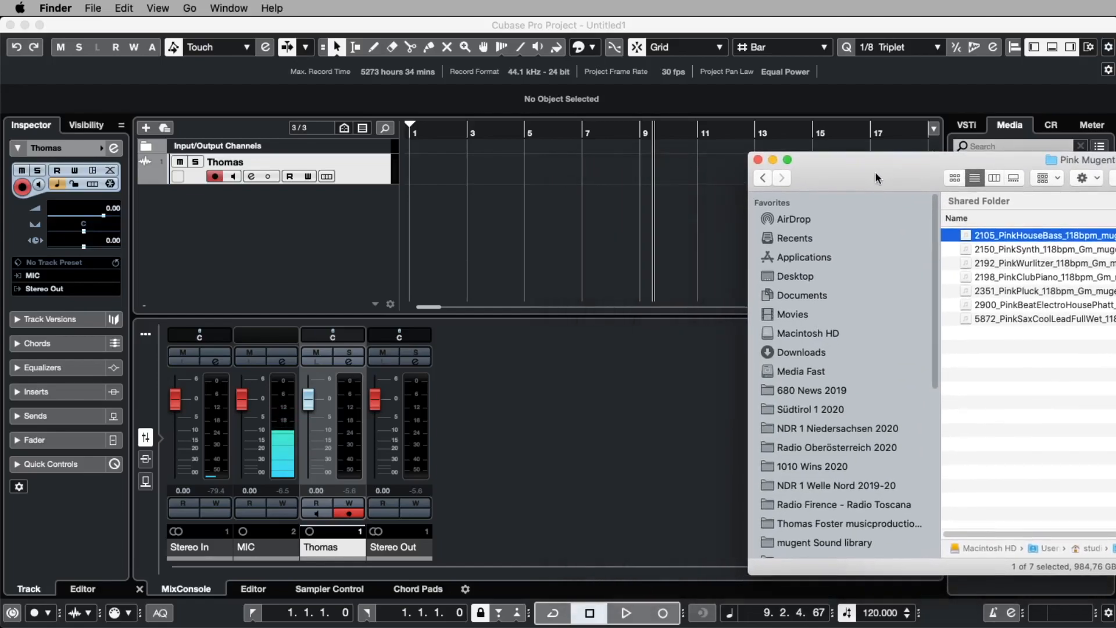
Step: Set the Cubase project tempo to 118 BPM
click(609, 430)
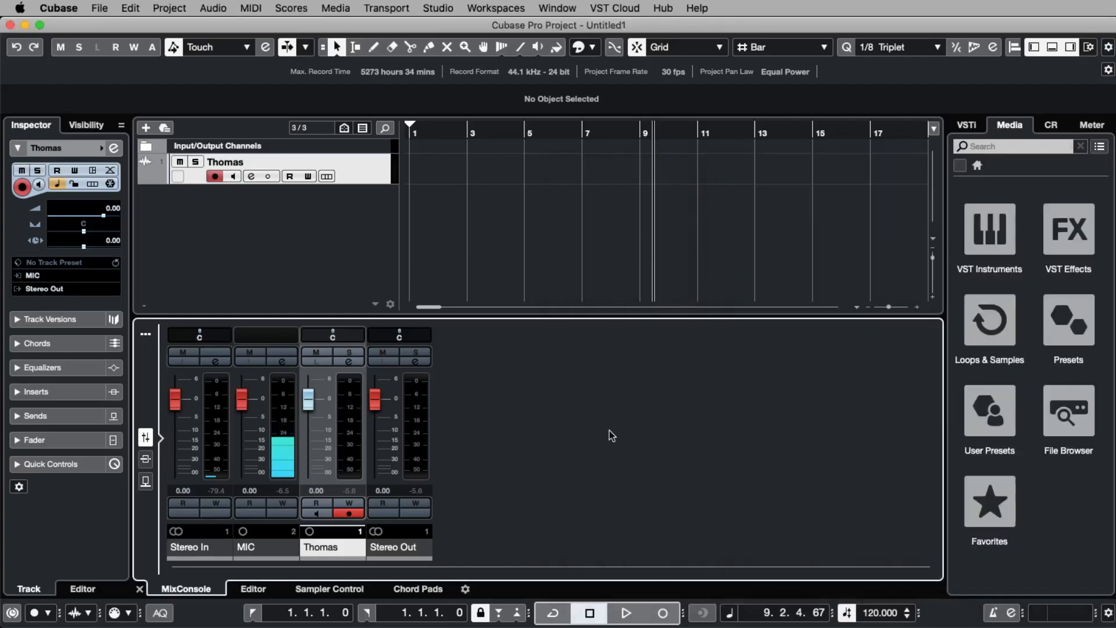
click(878, 613)
text(118)
key(Return)
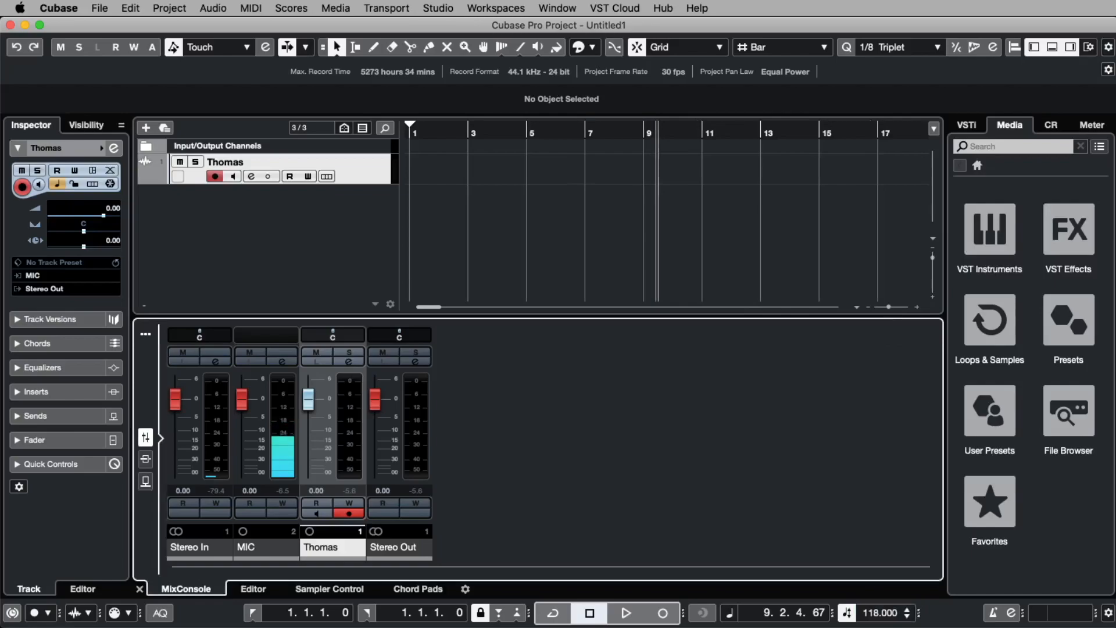
Step: Import 2105_PinkHouseBass_118bpm_mugent.wav from Finder onto the audio track at bar 5 without copying it to the project folder, and play it
key(super+Tab)
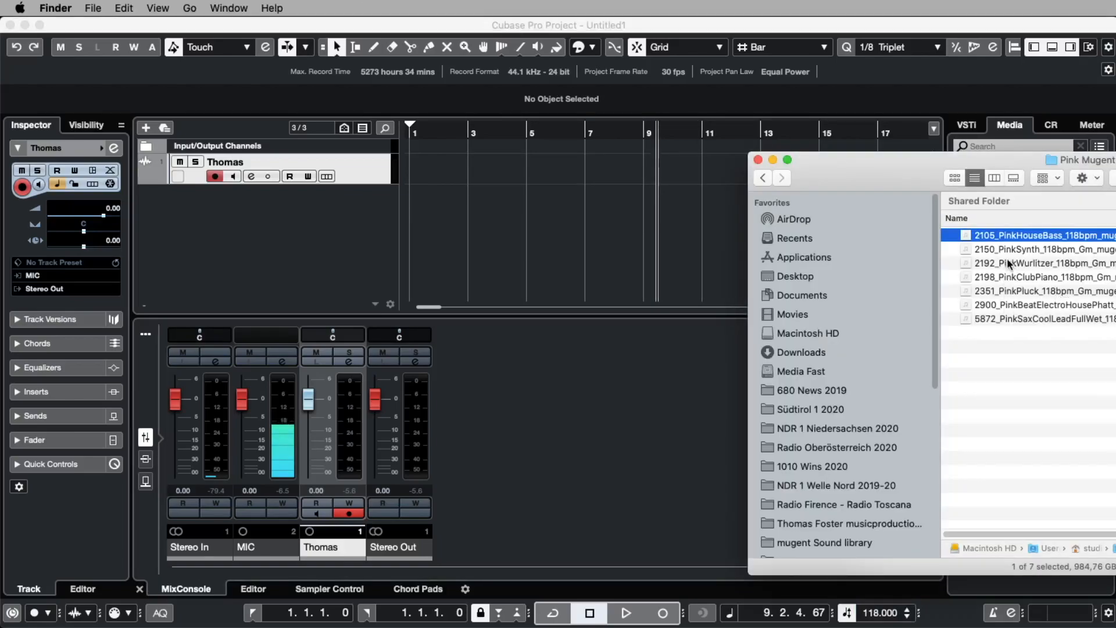
drag(1014, 238, 530, 185)
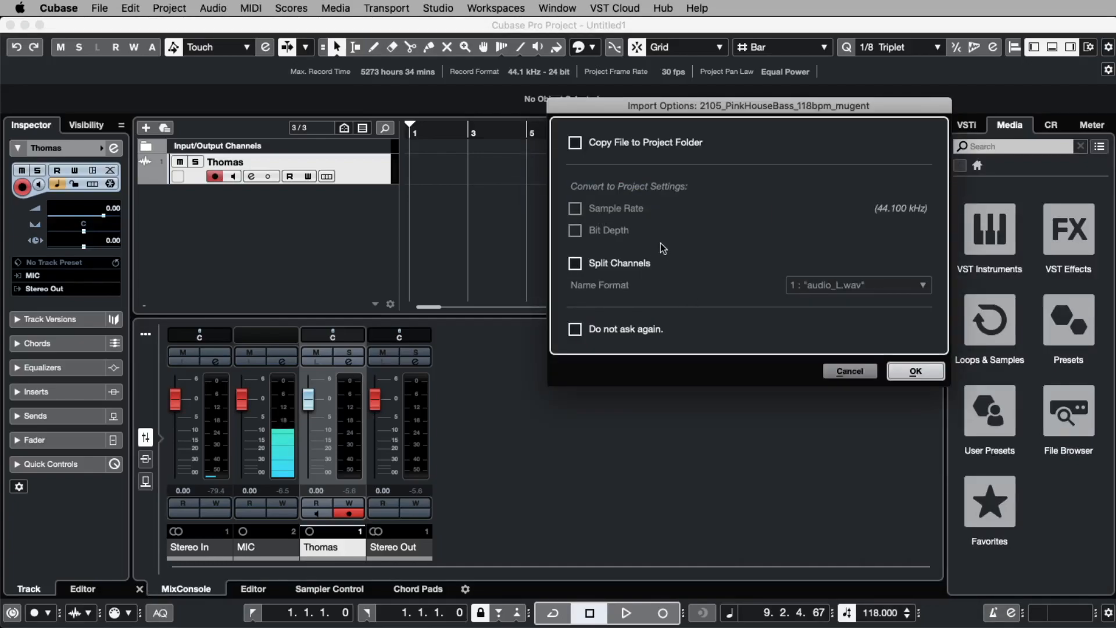
drag(780, 110, 771, 168)
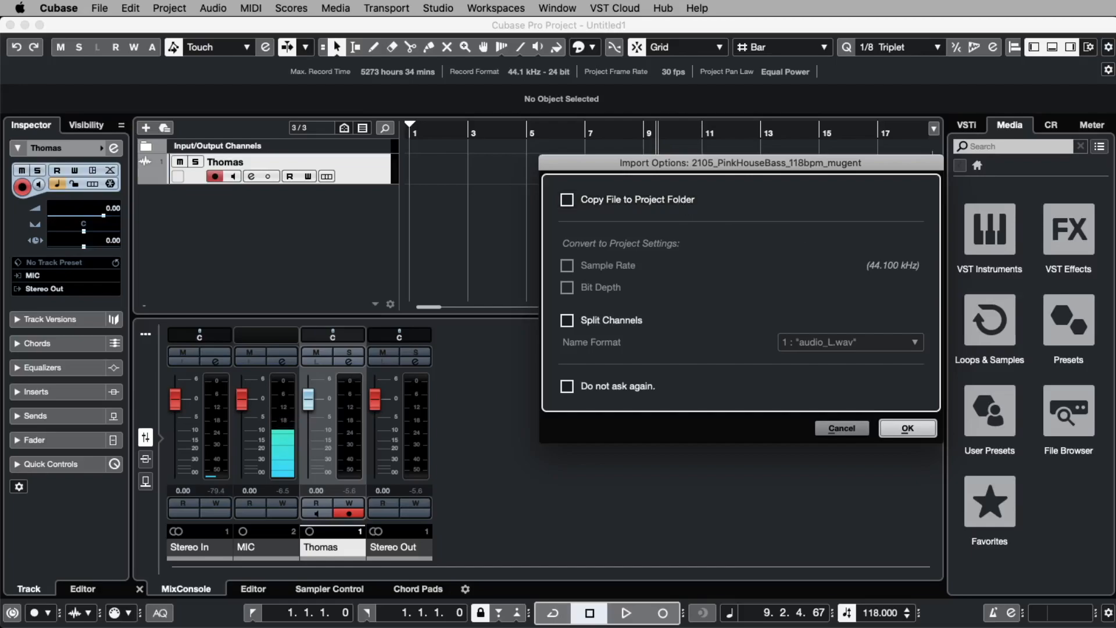
key(super+Tab)
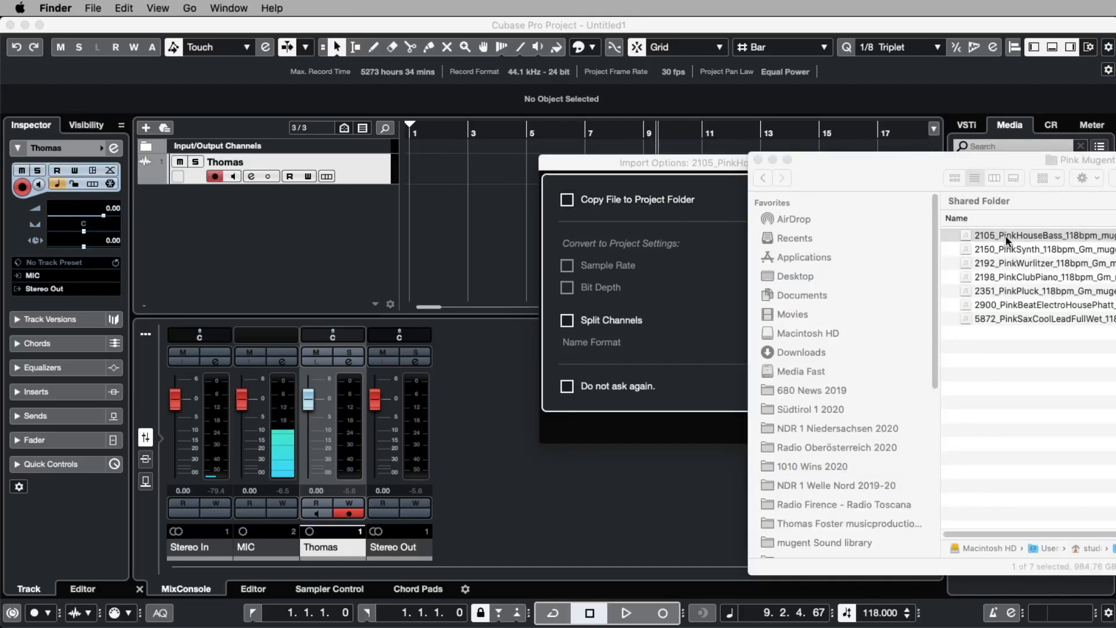
click(690, 168)
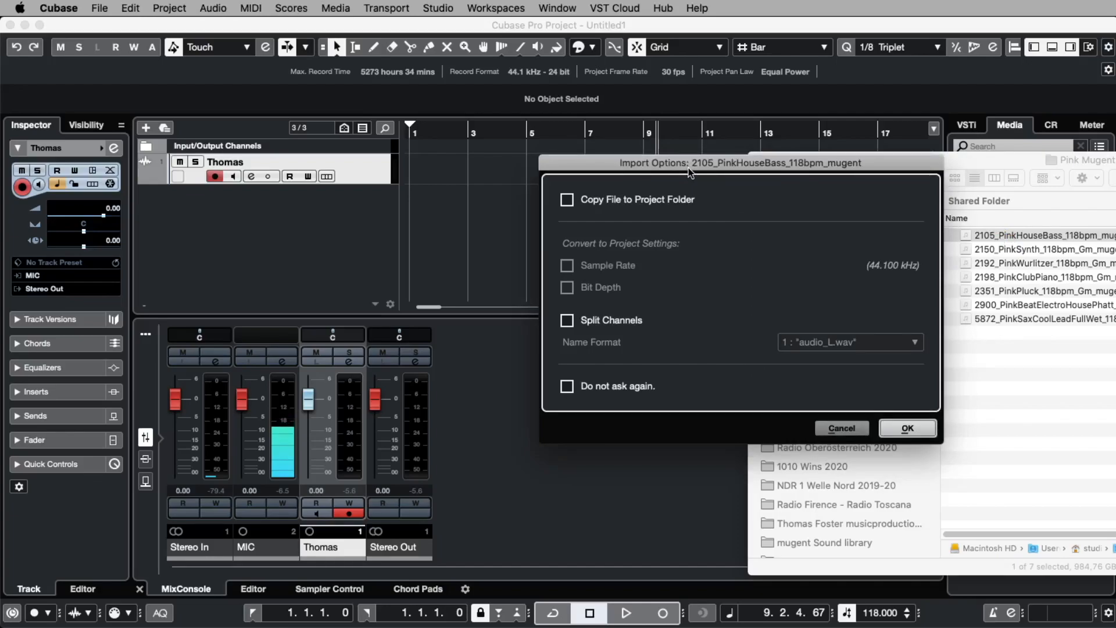
click(575, 201)
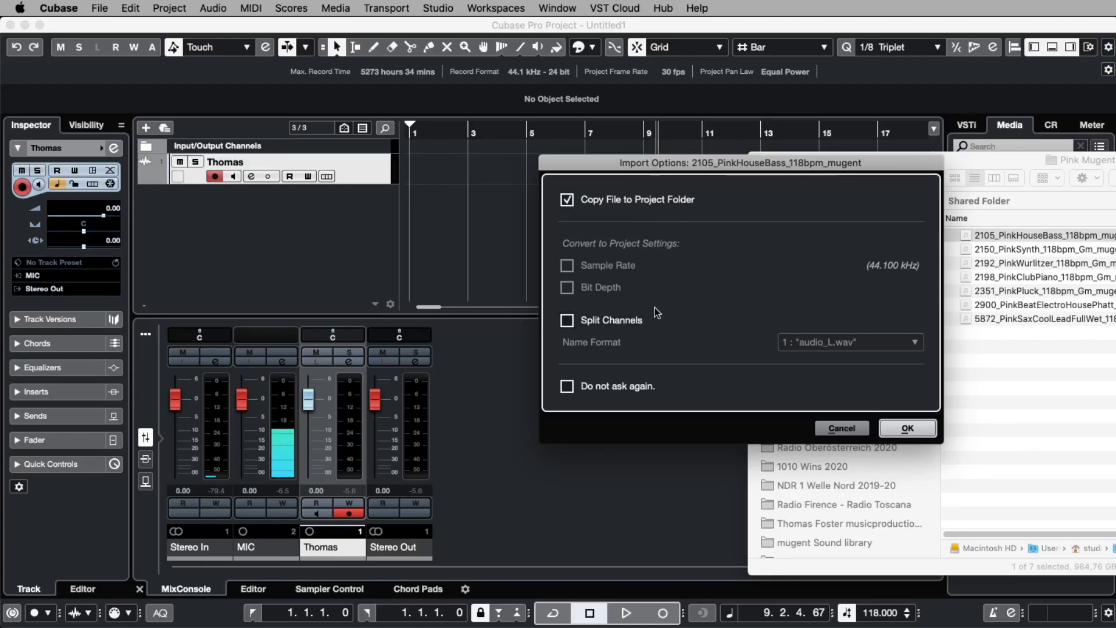
click(567, 200)
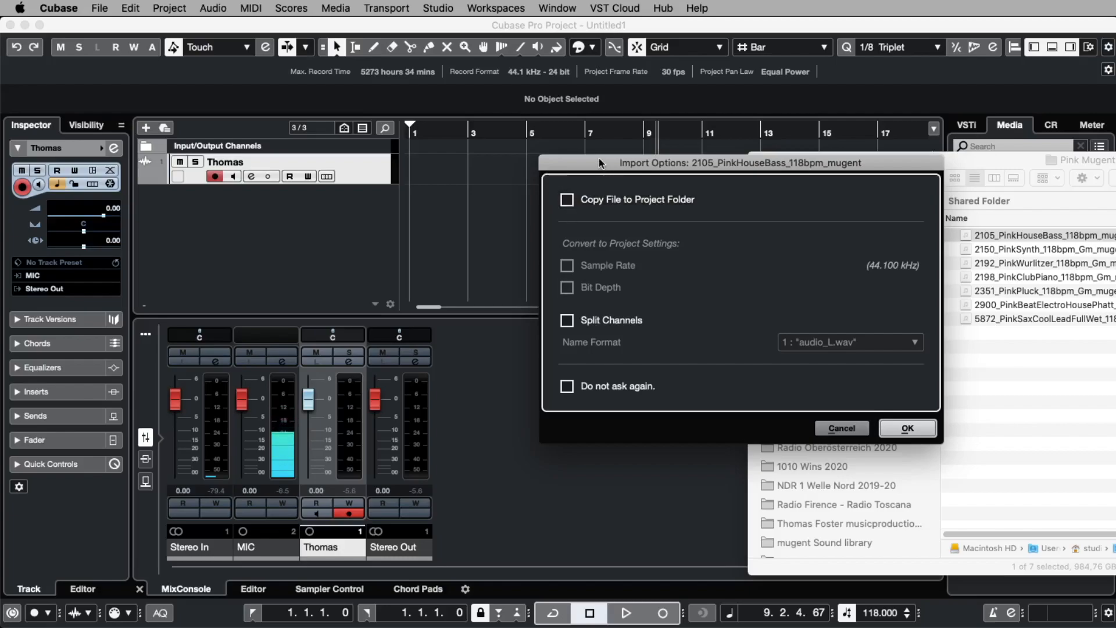
drag(599, 159, 586, 141)
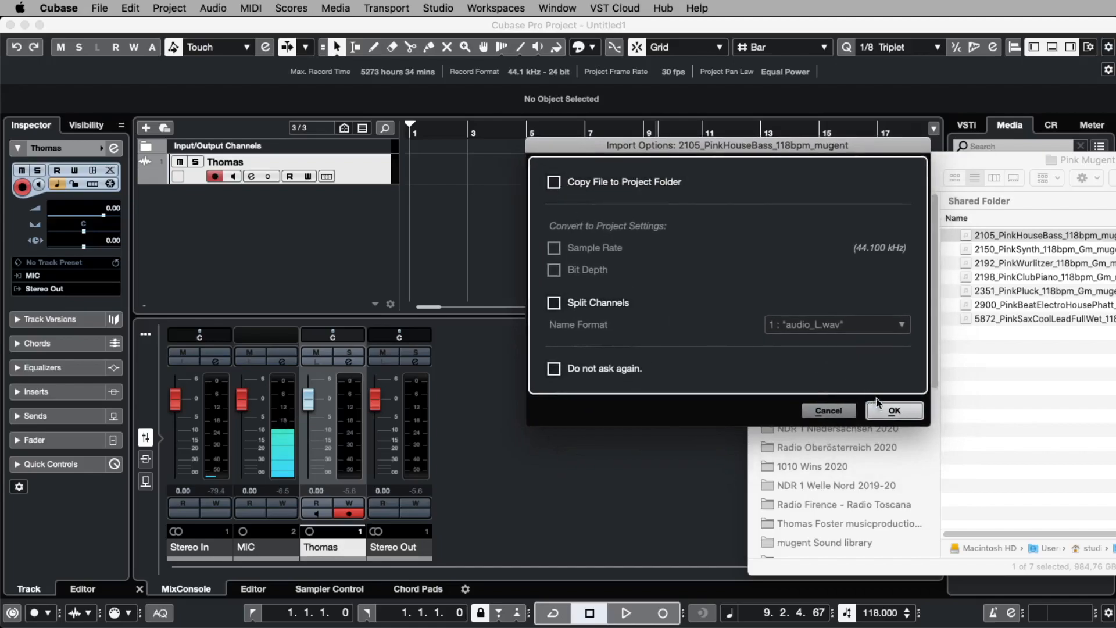
click(889, 410)
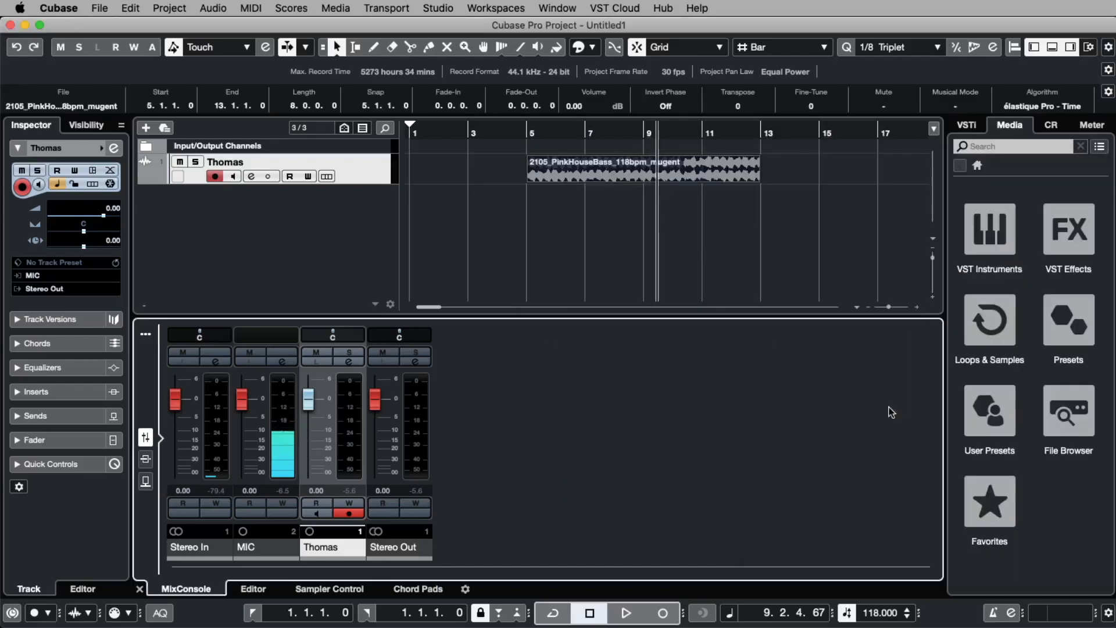
click(545, 147)
key(space)
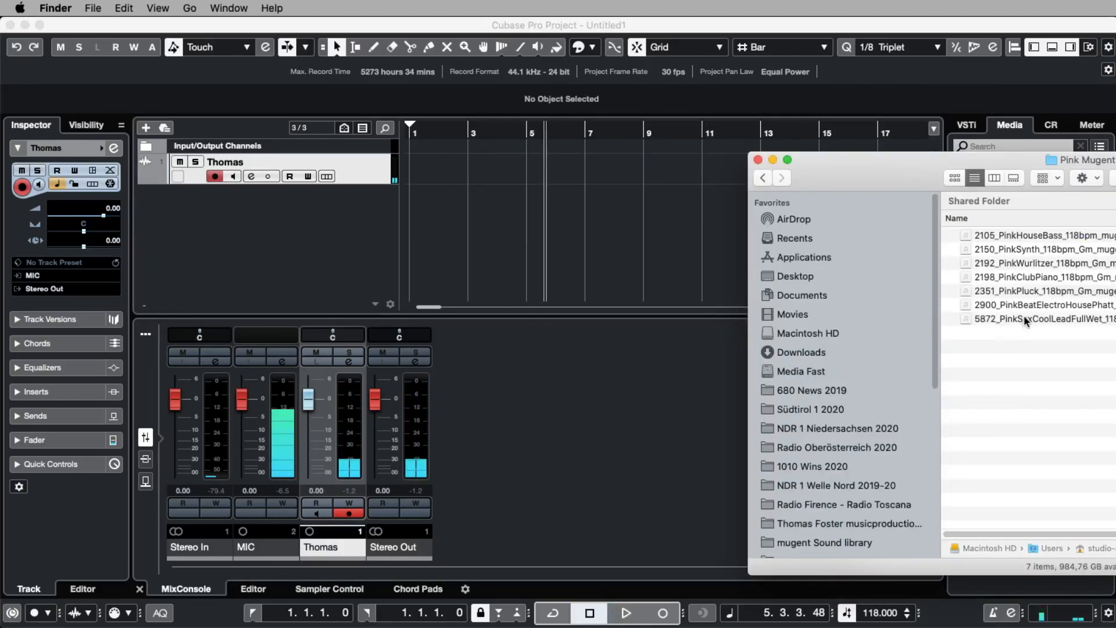
Step: Import 2900_PinkBeatElectroHousePhatt_118bpm_mugent.wav onto the audio track at bar 5 without copying the file, and play it from there
drag(1045, 307, 533, 179)
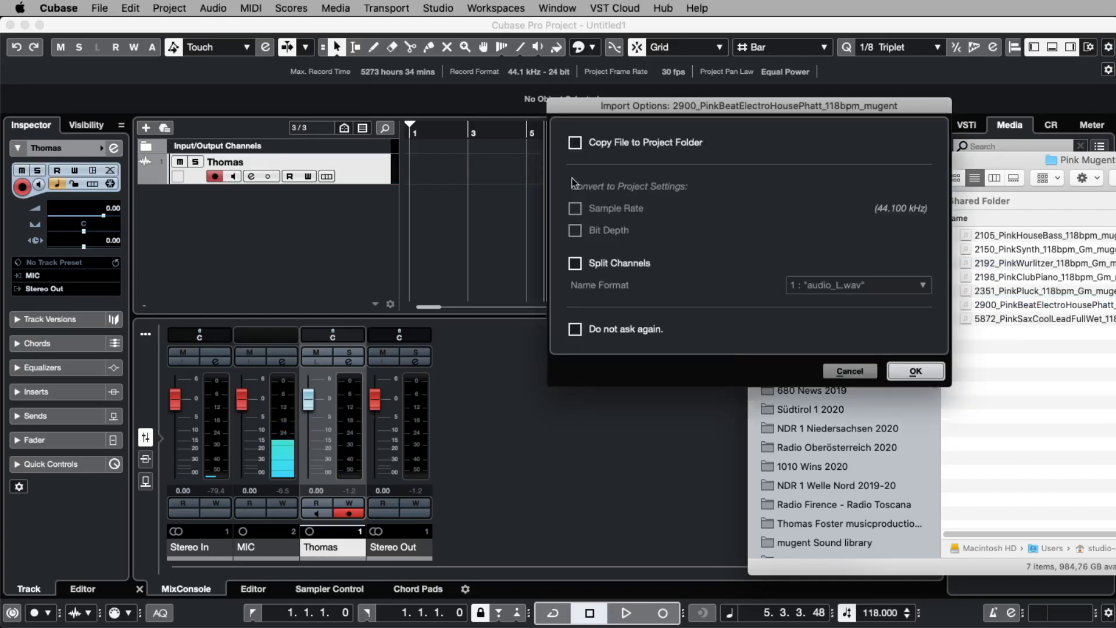
click(915, 371)
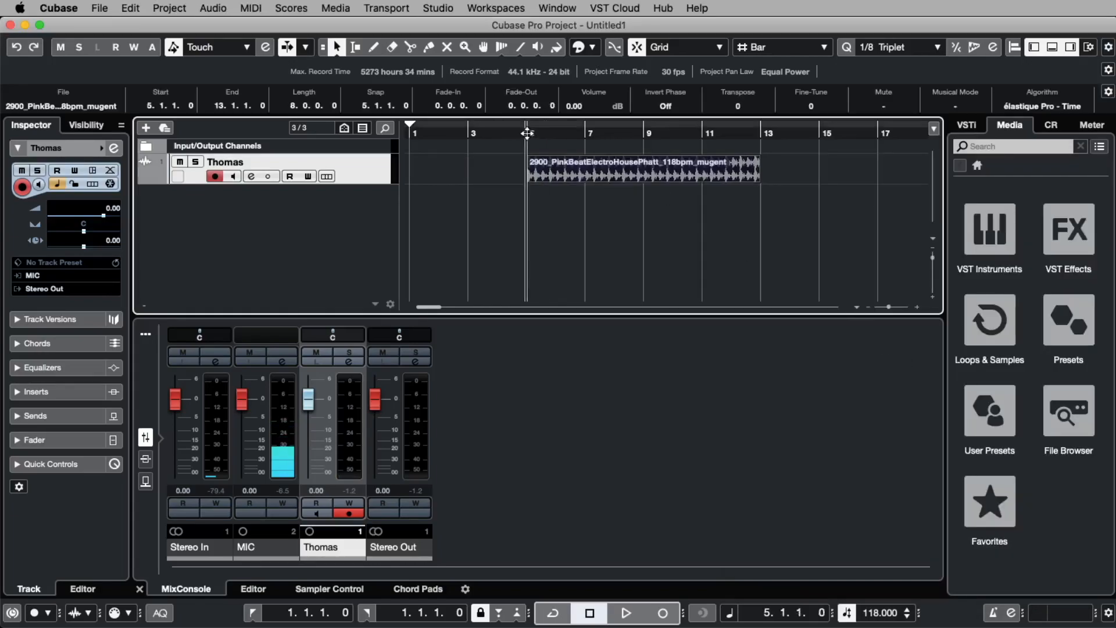
key(space)
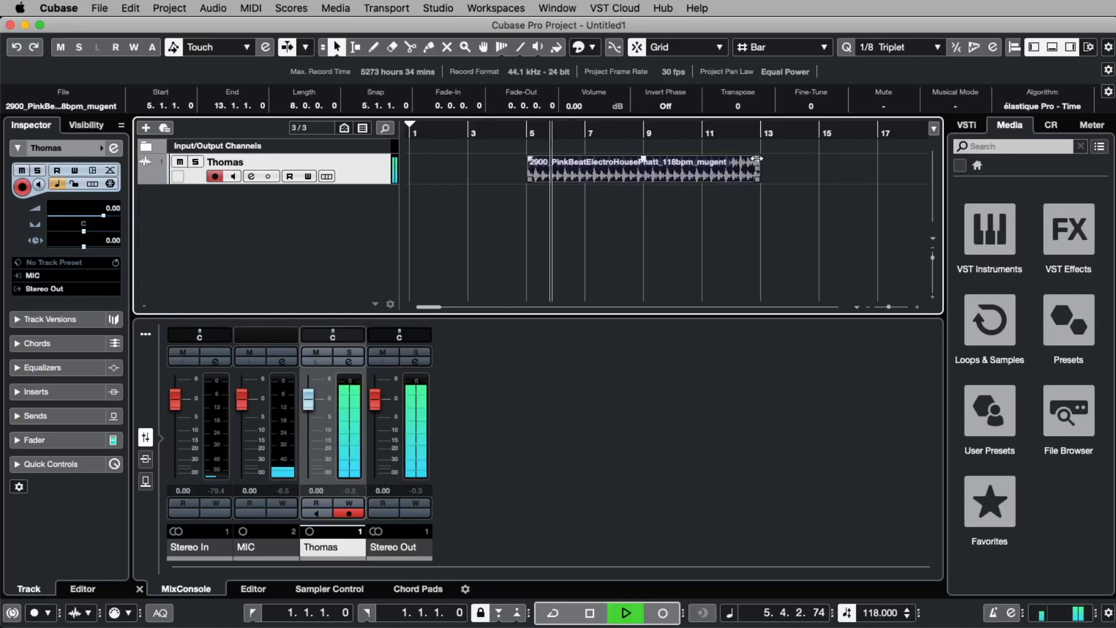
key(space)
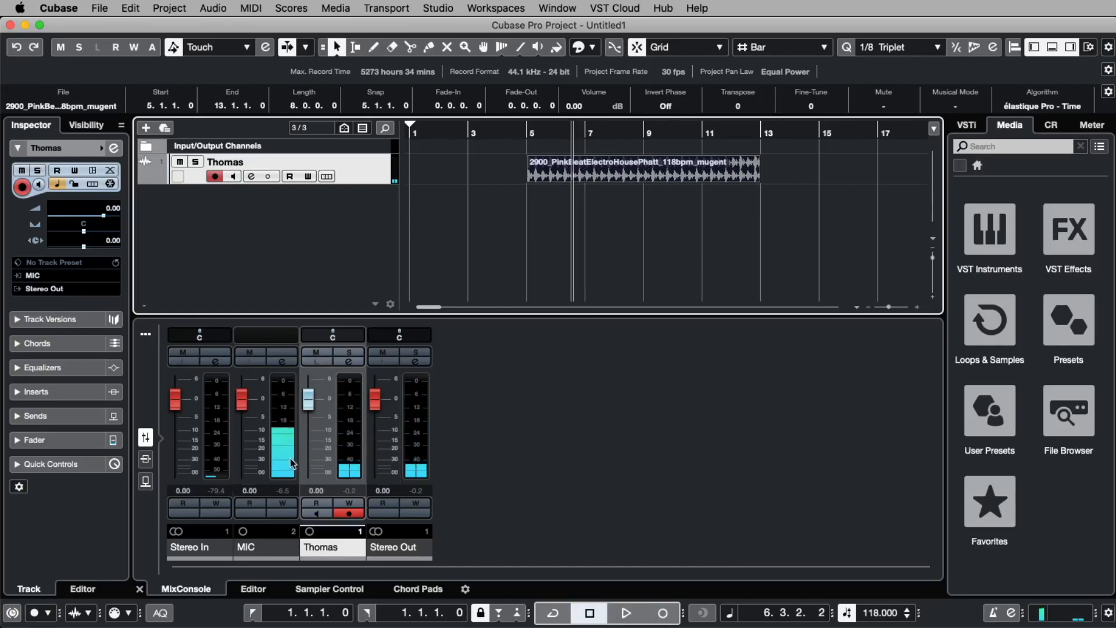
click(184, 589)
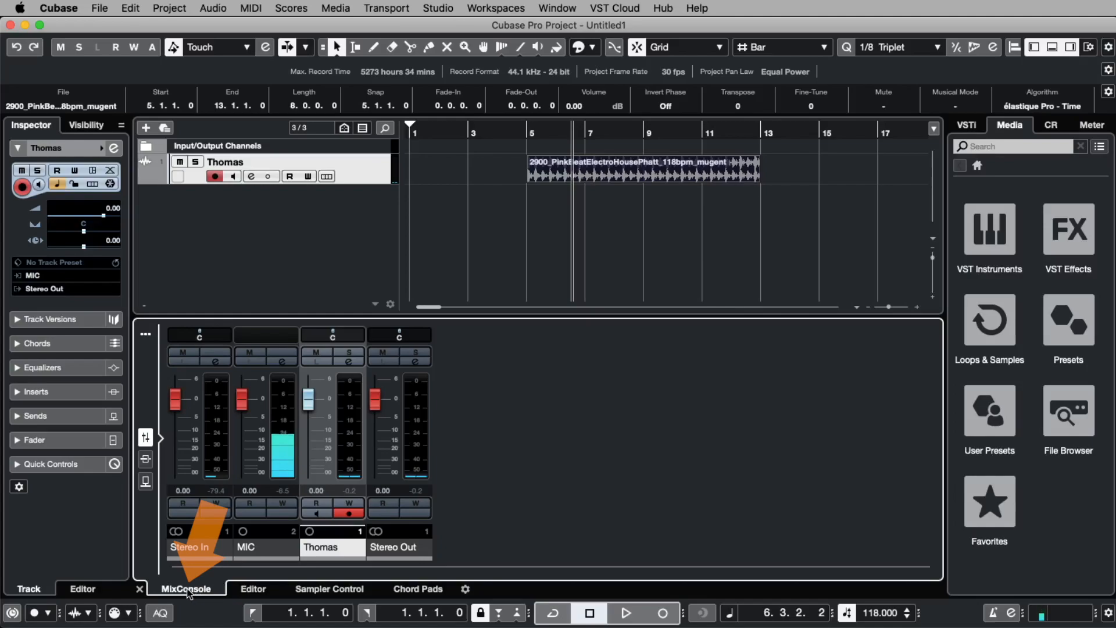
click(1056, 51)
click(1056, 52)
click(1056, 51)
click(1056, 51)
click(1056, 51)
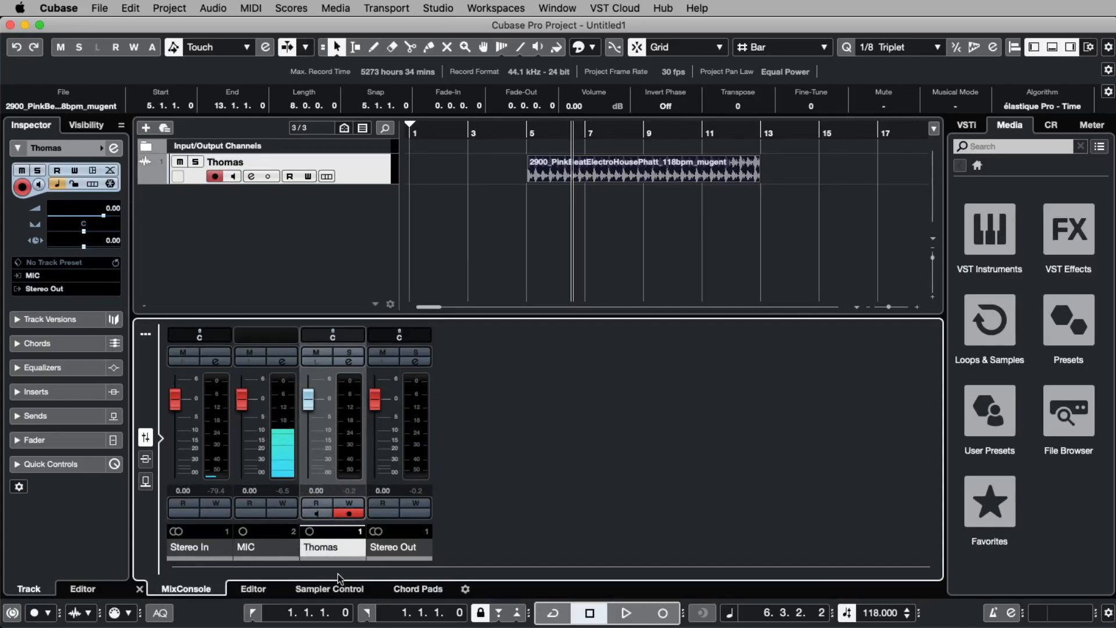
Step: Rename the audio track holding the drum loop as Beat
click(235, 163)
double_click(235, 162)
text(D)
text(Beat)
key(Return)
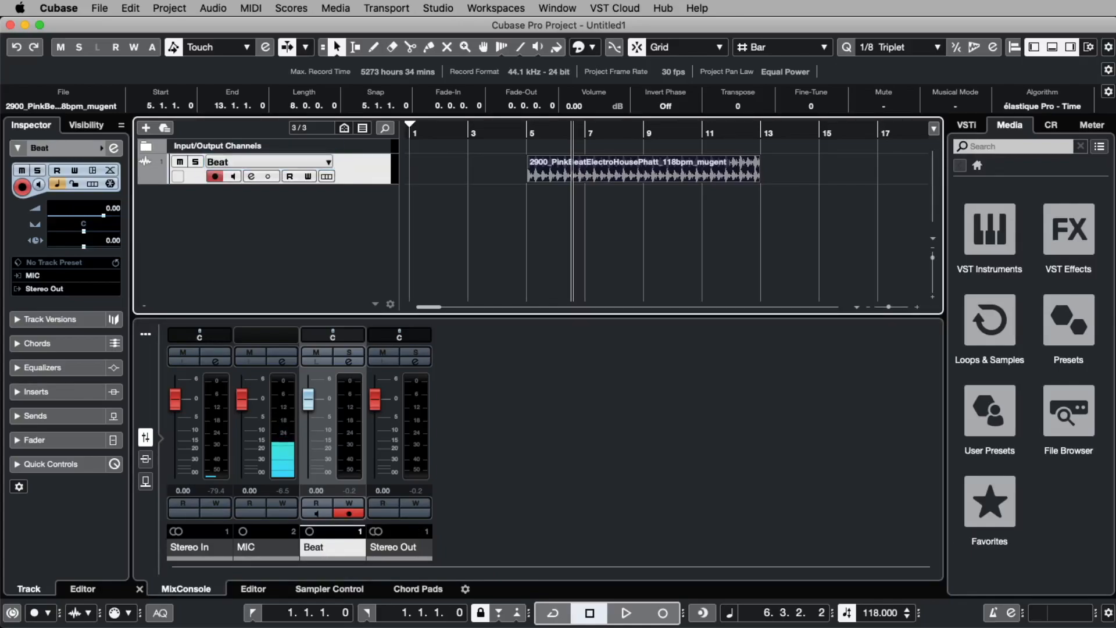
Step: Lower the Beat channel's volume to about -5 dB in the mixer and start playback
drag(308, 400, 311, 417)
key(space)
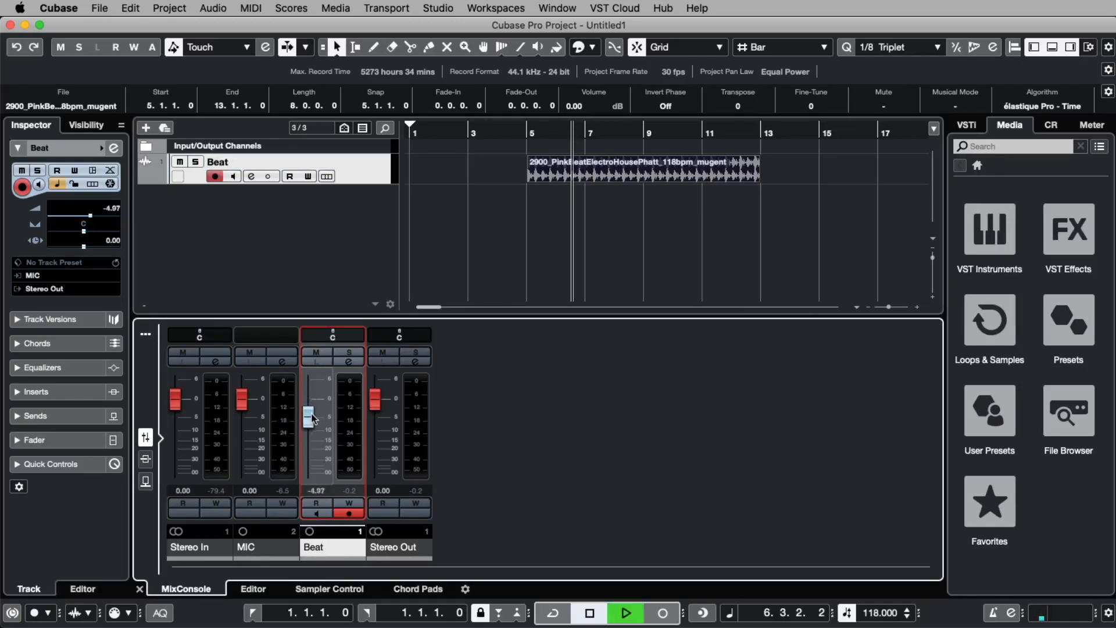
Step: Set the Beat channel's volume to about -4.2 dB and play the project from bar 3
drag(308, 418, 308, 416)
key(space)
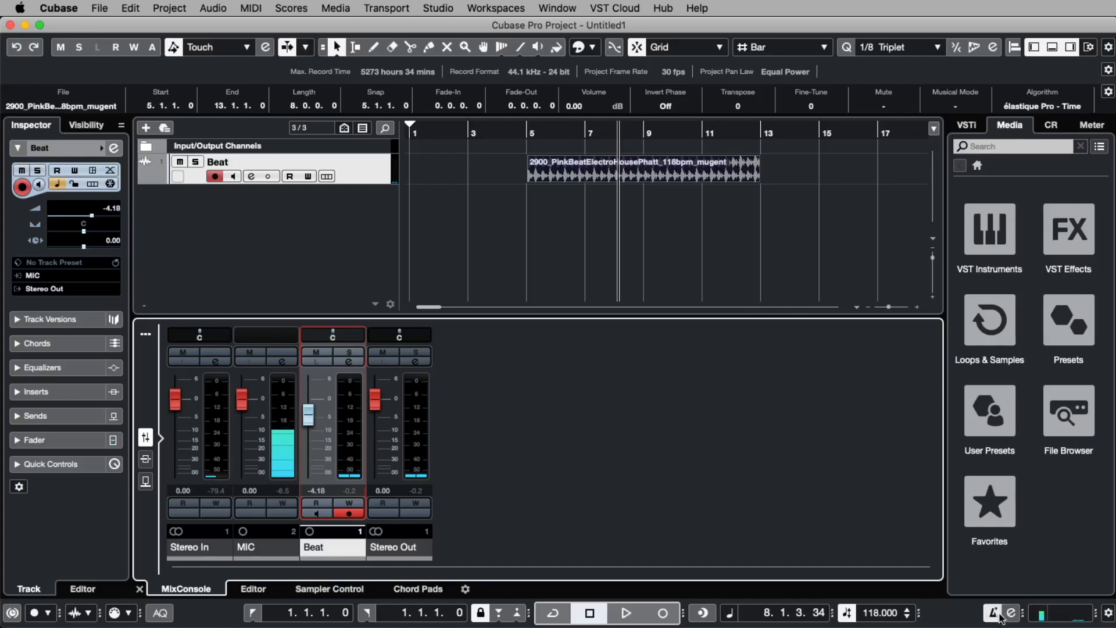
click(460, 136)
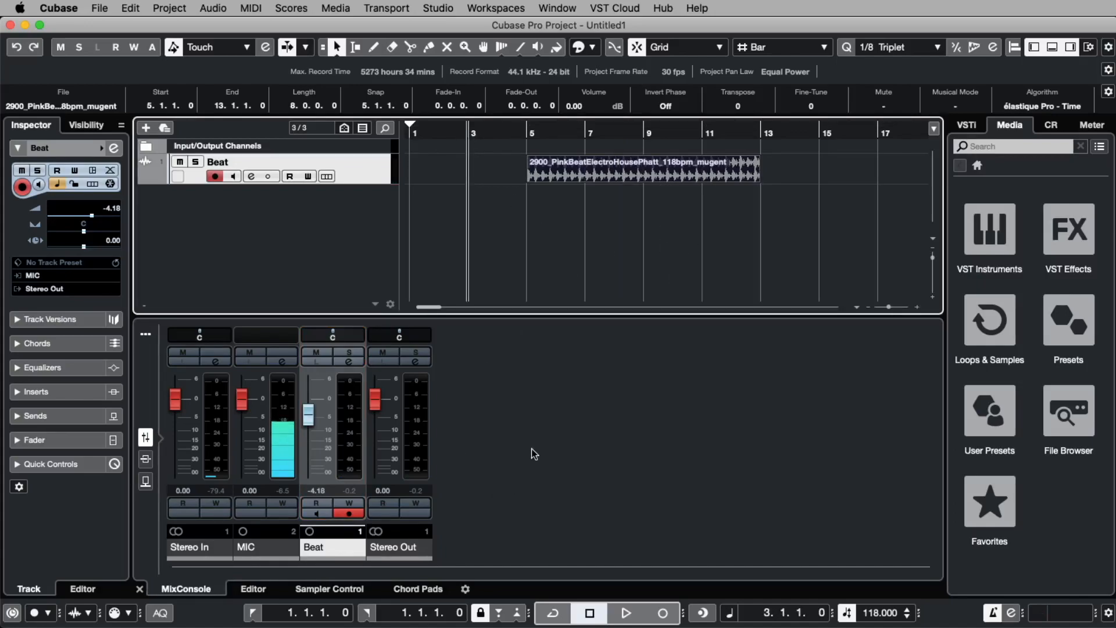
key(space)
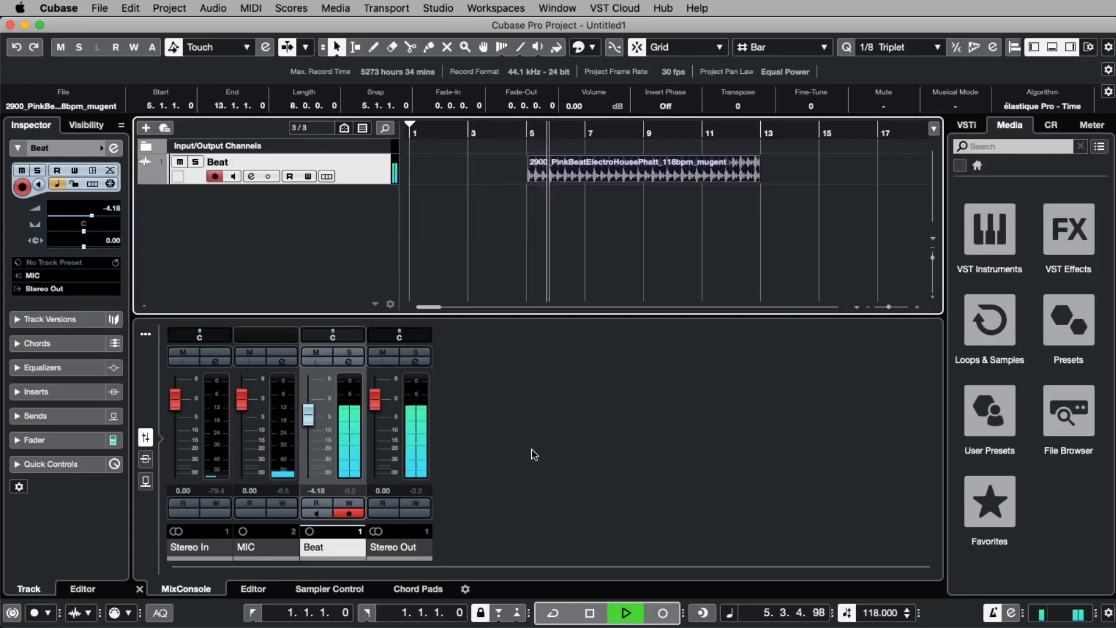
key(space)
Step: Raise the project tempo to 128 BPM and play the beat loop at that speed
drag(877, 616, 873, 593)
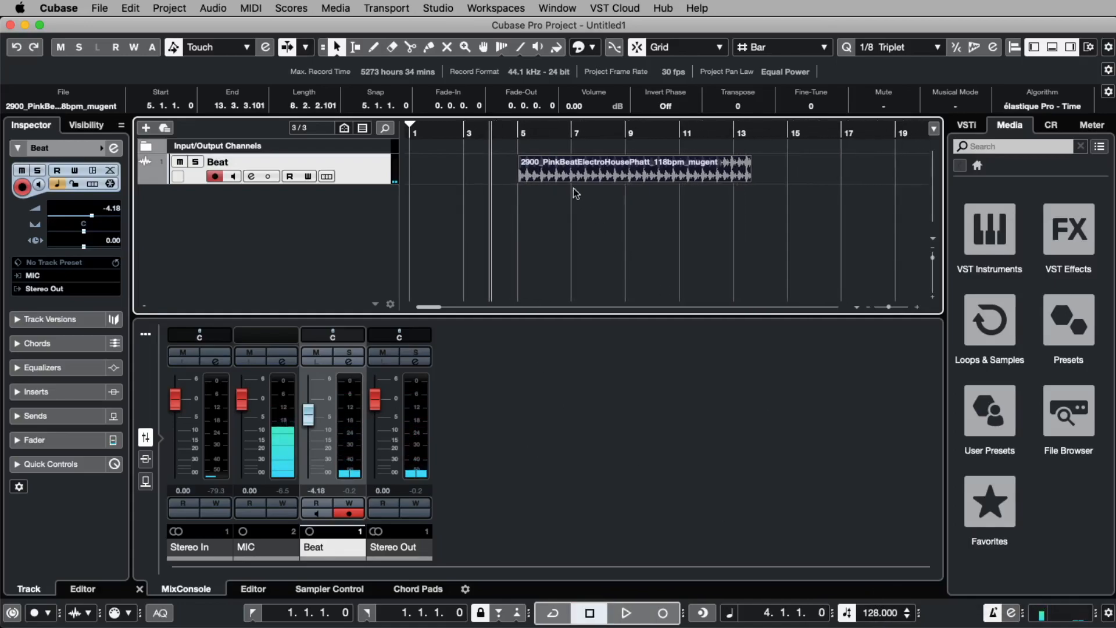
key(space)
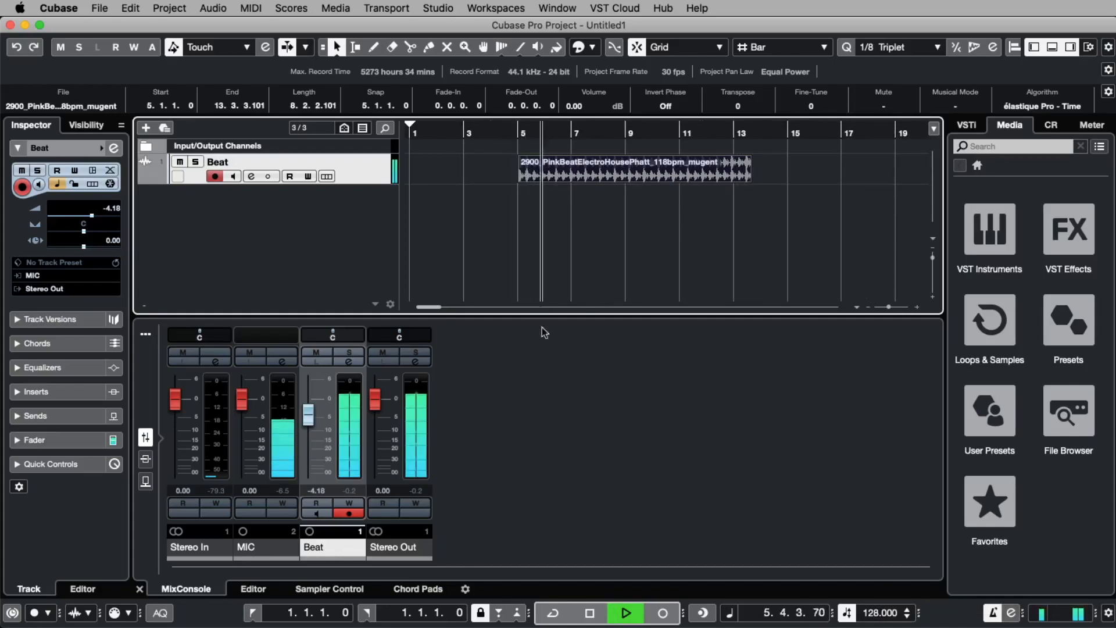
key(space)
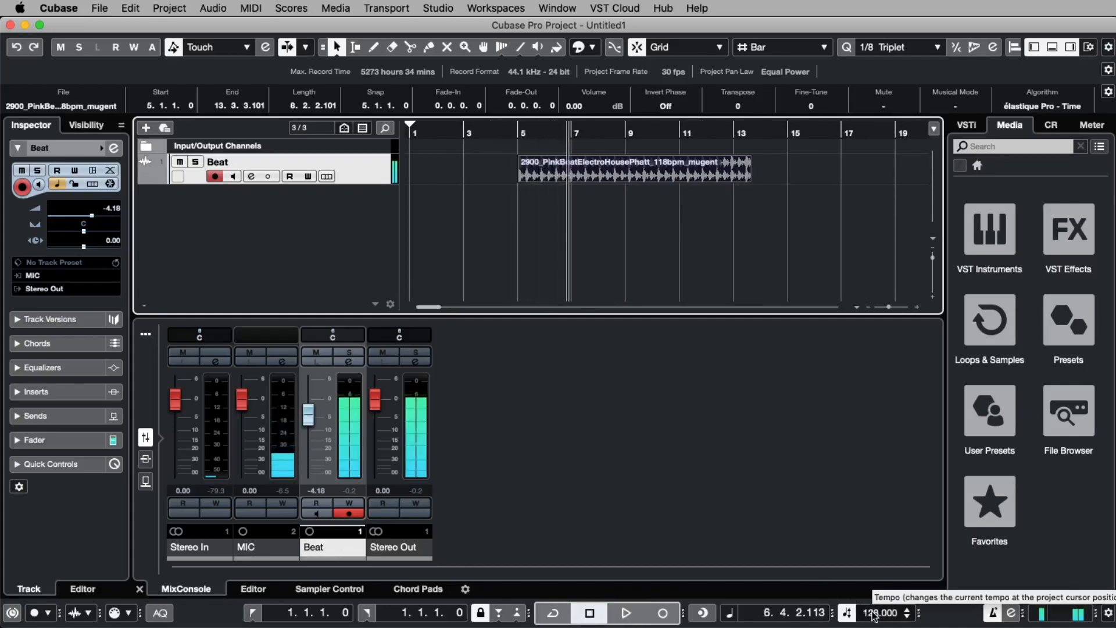
Step: Lower the project tempo to 104 BPM and play the beat loop from bar 4
scroll(872, 615, down, 8)
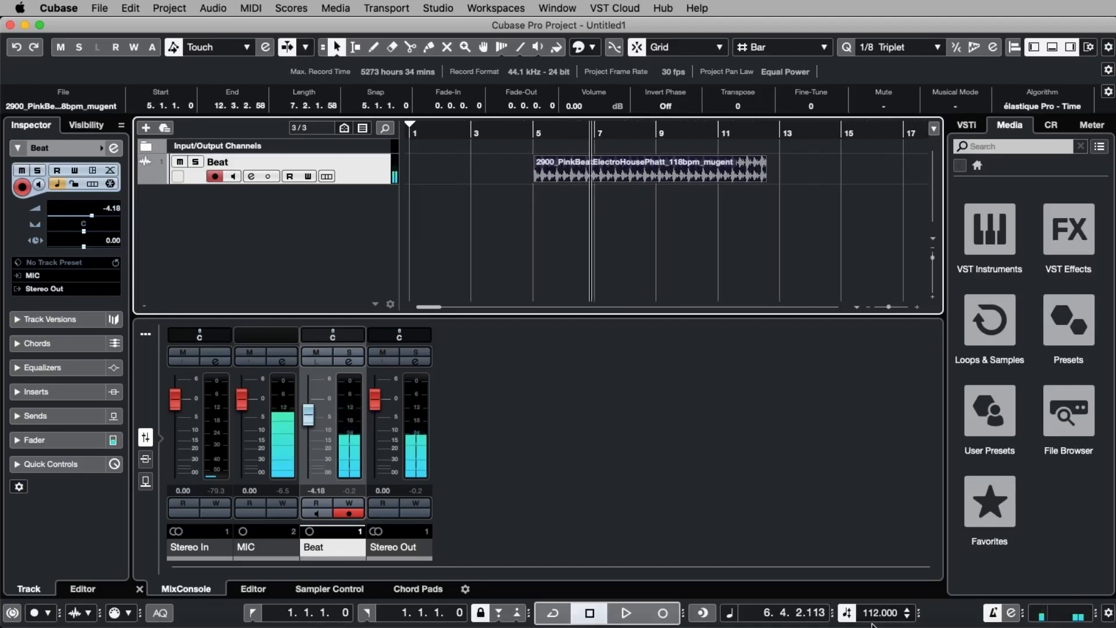
scroll(871, 615, down, 8)
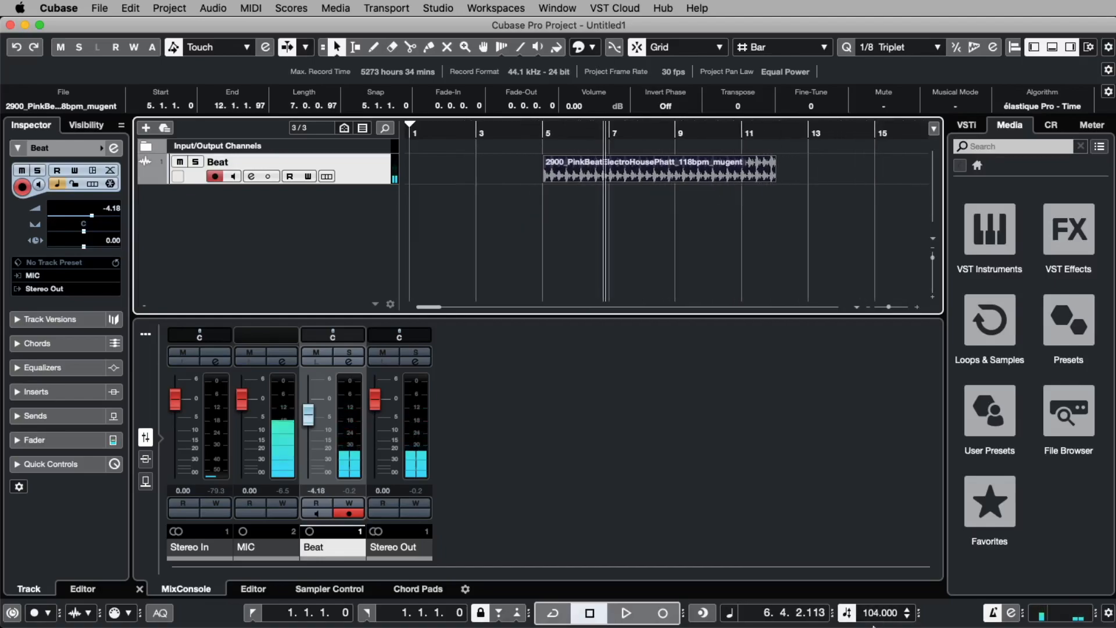
double_click(507, 136)
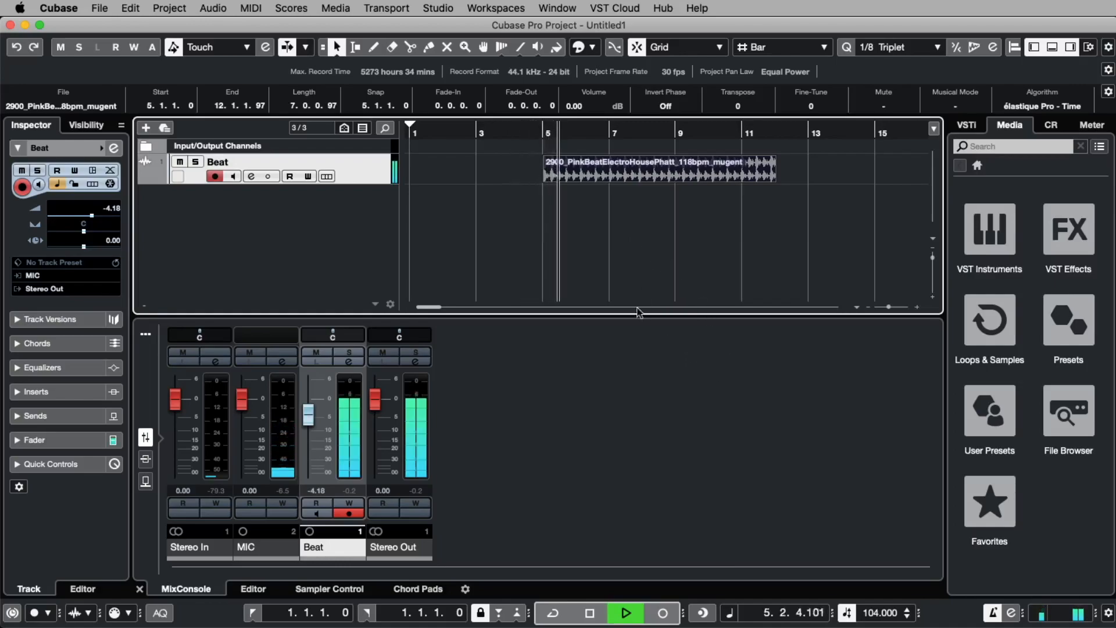
key(space)
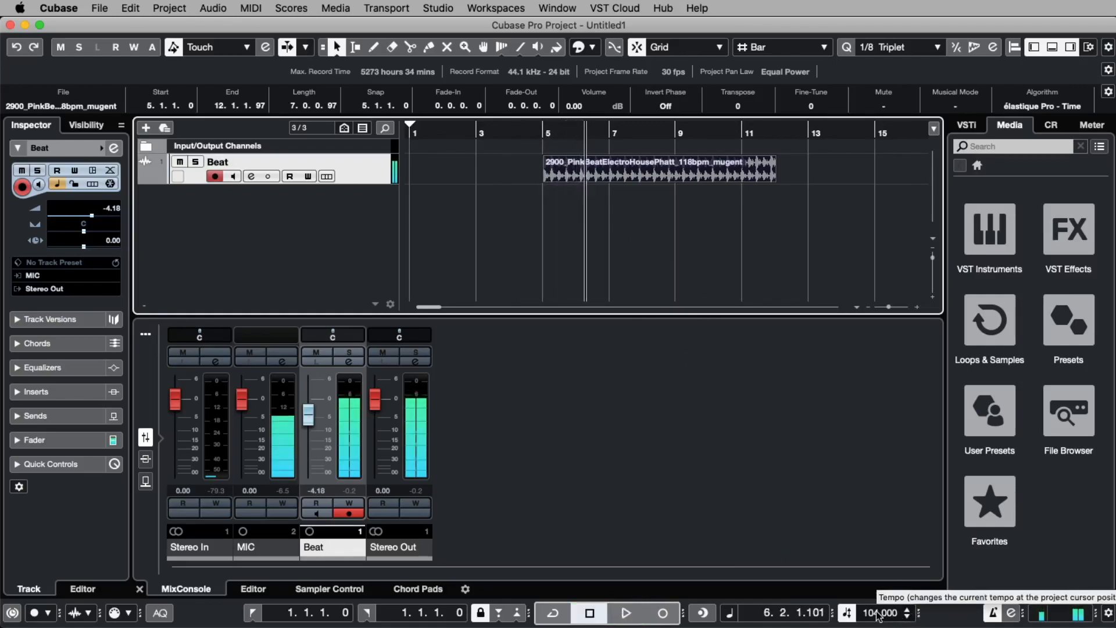
Step: Set the project tempo to 118 BPM
click(878, 614)
text(118)
key(Return)
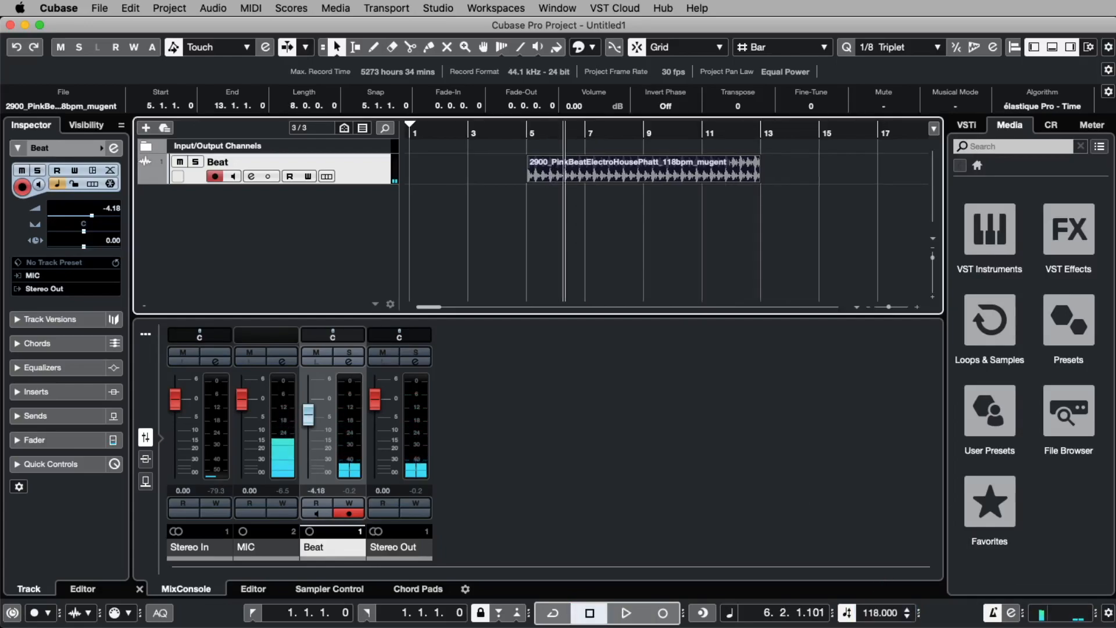
Step: Open the beat loop in the sample editor and turn on Musical Mode in its AudioWarp settings
click(654, 224)
click(675, 171)
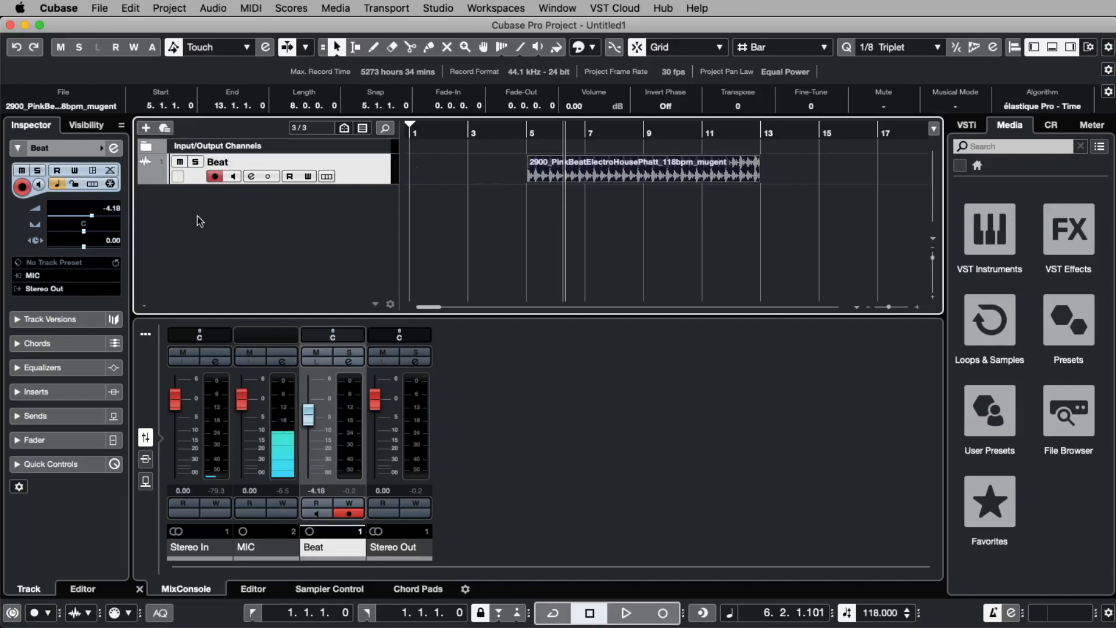
double_click(642, 175)
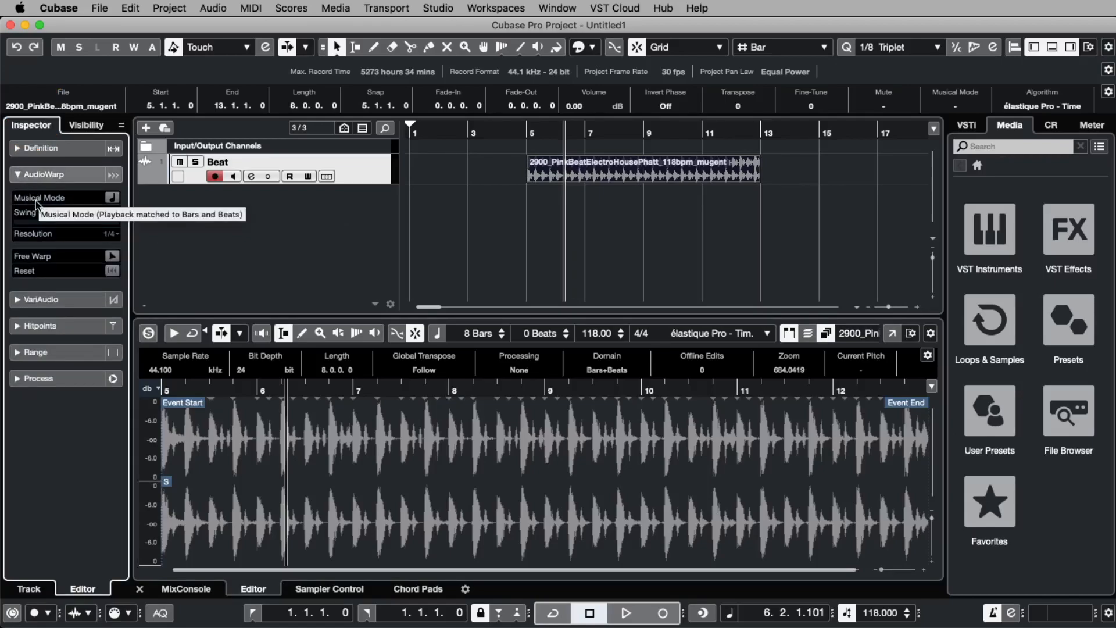
click(112, 198)
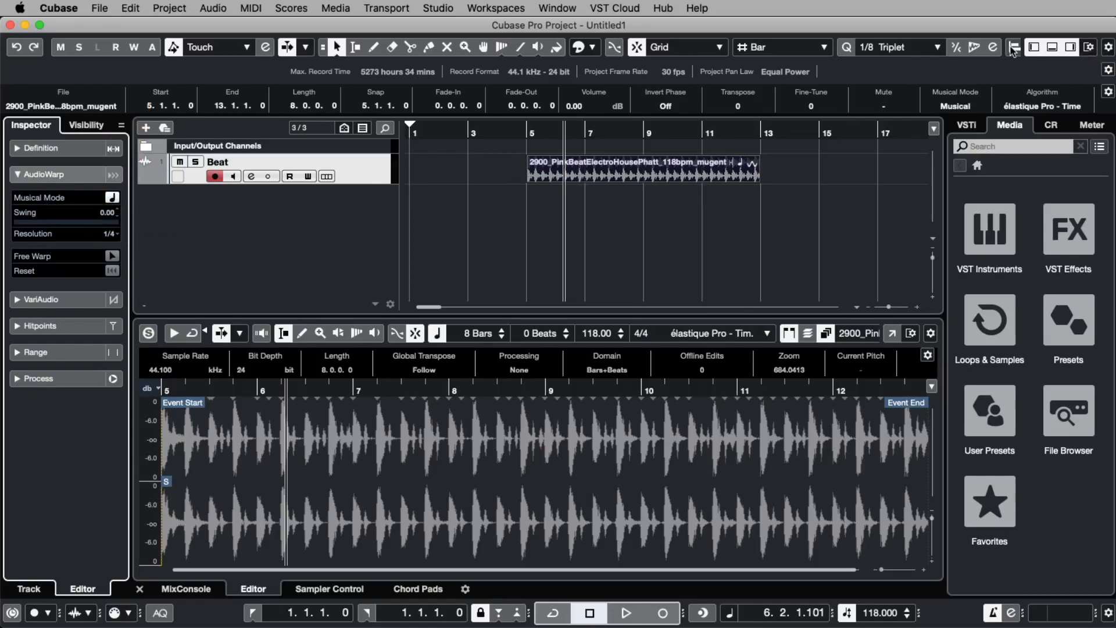
Step: Hide and show the left zone, and reopen the beat loop in the sample editor
click(1033, 47)
click(1033, 47)
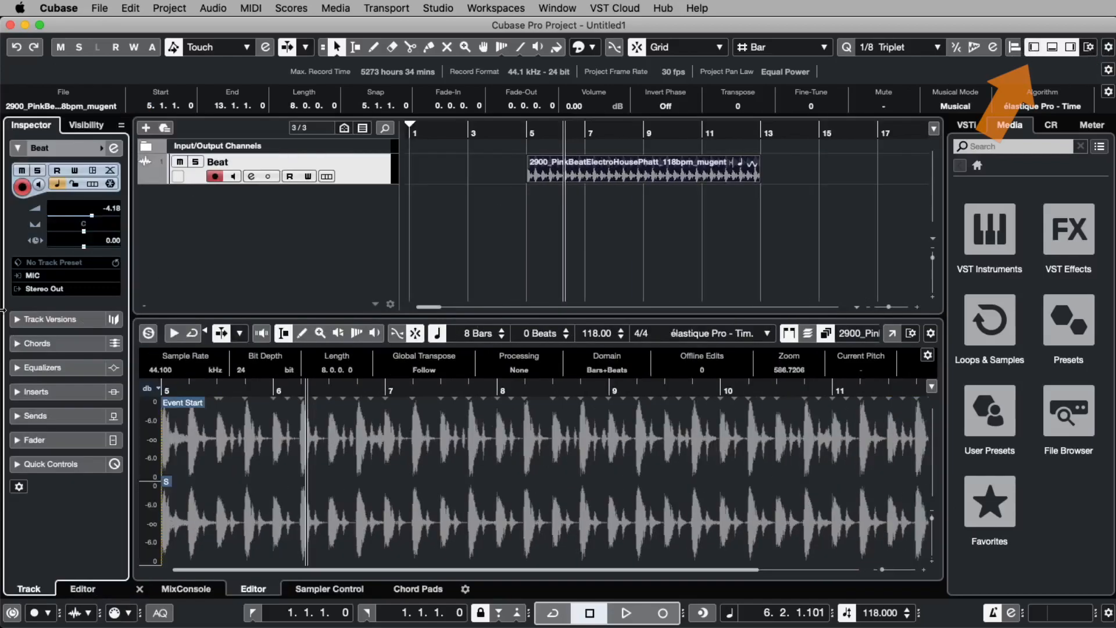
double_click(585, 172)
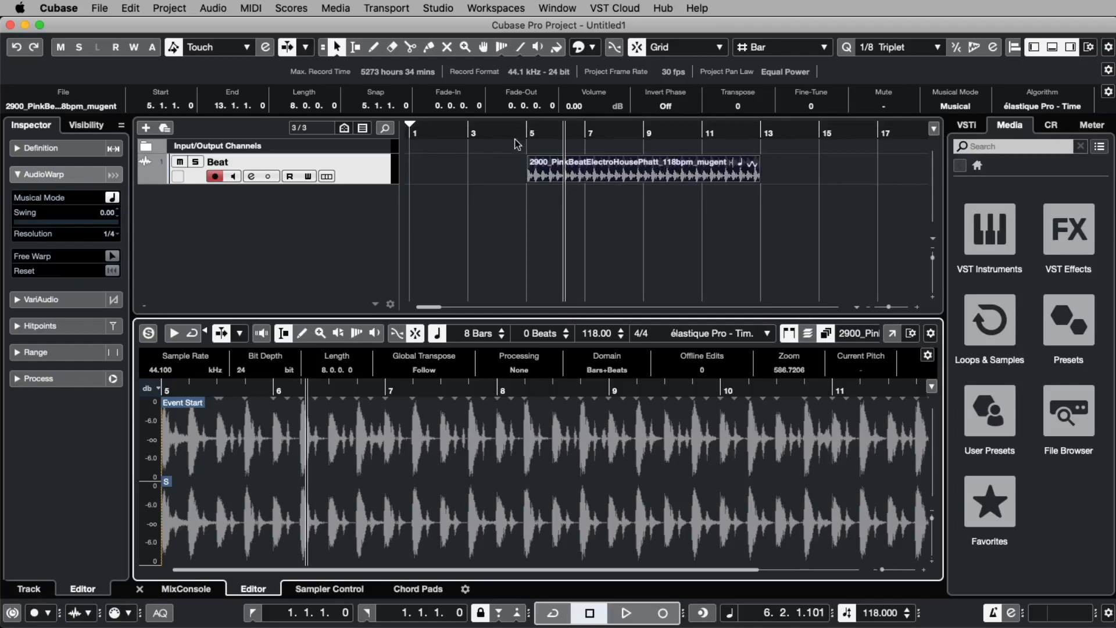
Step: Set the project tempo to 125 BPM and play the beat loop from bar 4
click(497, 131)
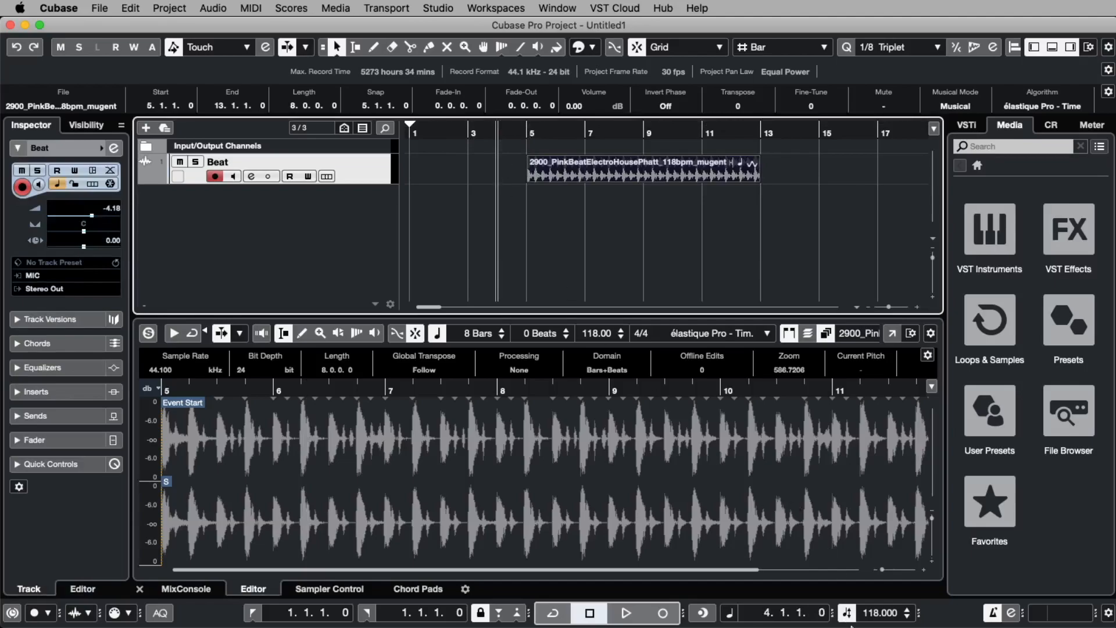
double_click(877, 614)
text(125)
key(Return)
key(space)
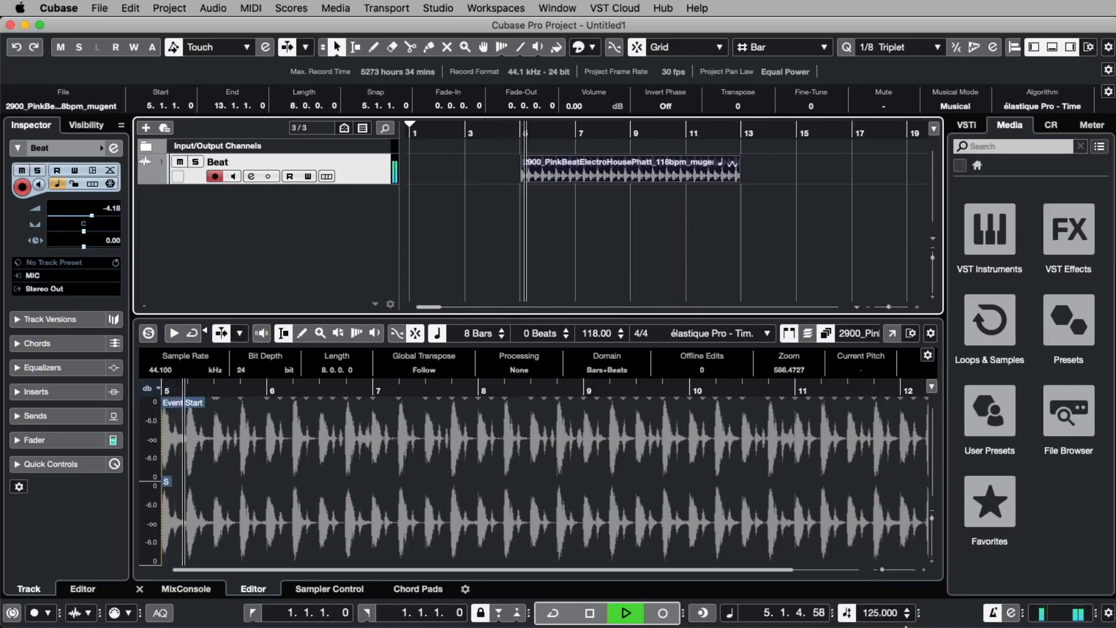
key(space)
Step: Set the project tempo to 90 BPM and play the beat loop
double_click(876, 613)
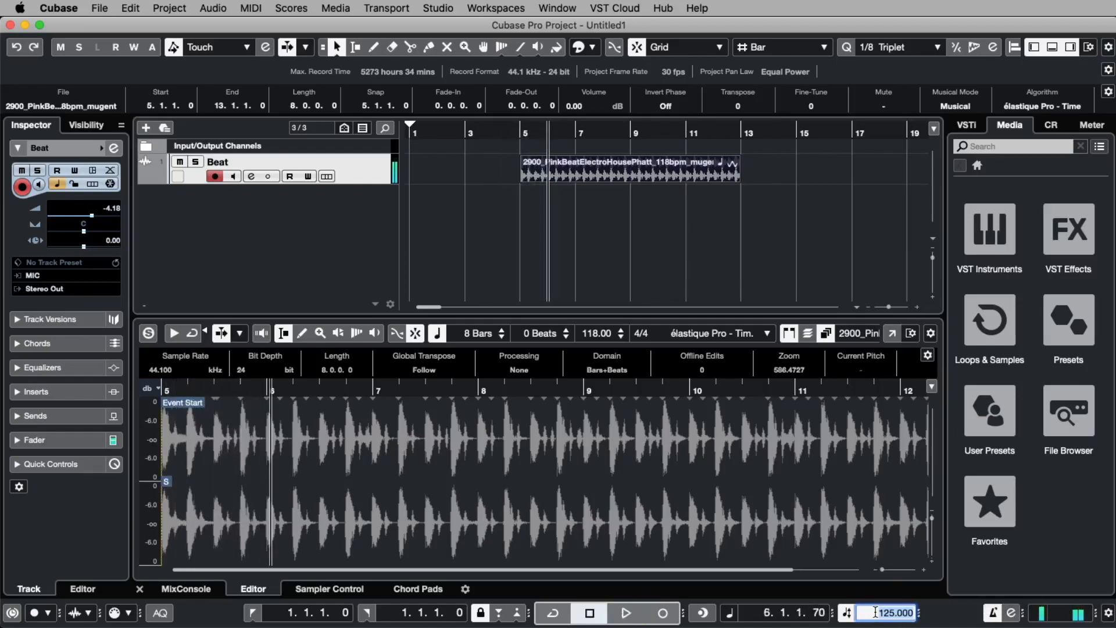
text(90)
key(Return)
key(space)
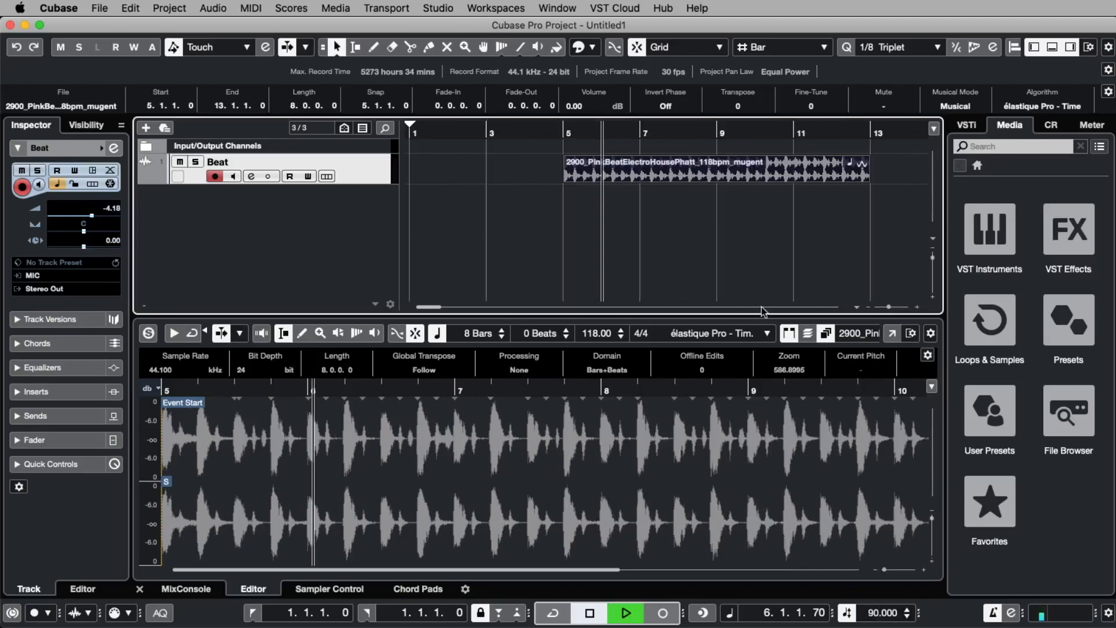
key(space)
Step: Set the project tempo to 160 BPM and play the beat loop
double_click(876, 613)
text(160)
key(Return)
key(space)
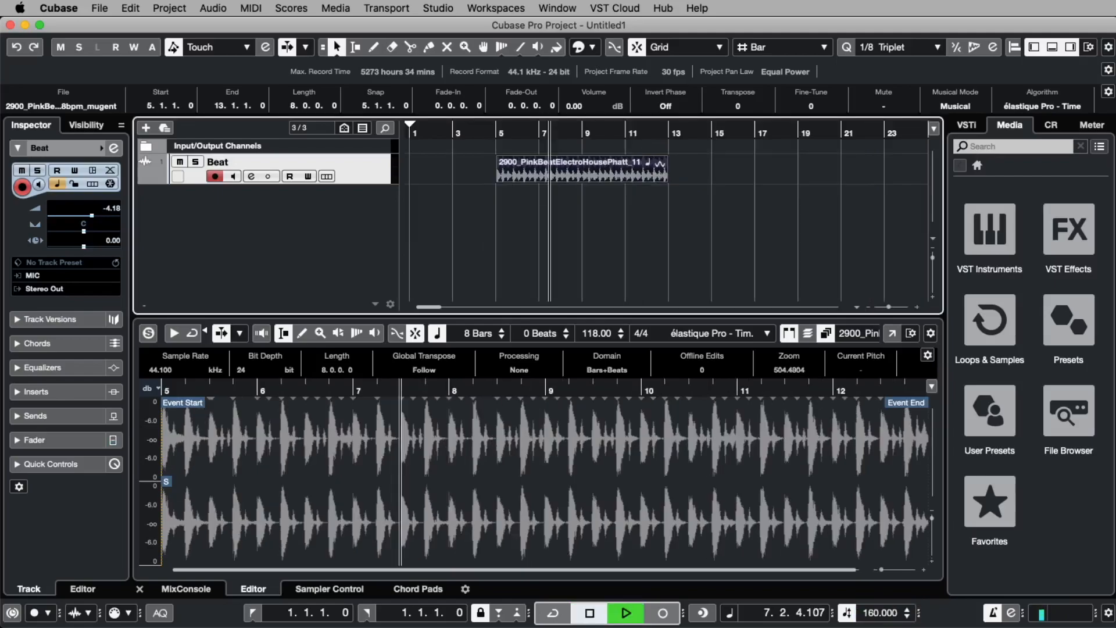
key(space)
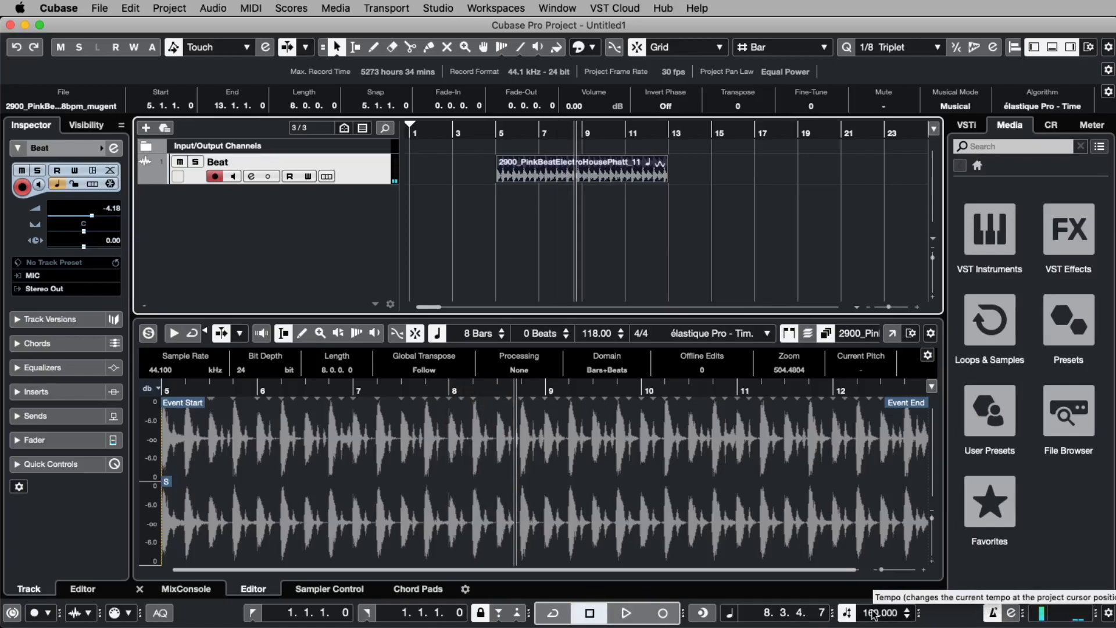
Step: Return the project tempo to the beat loop's original 118 BPM
scroll(874, 613, up, 1)
click(875, 613)
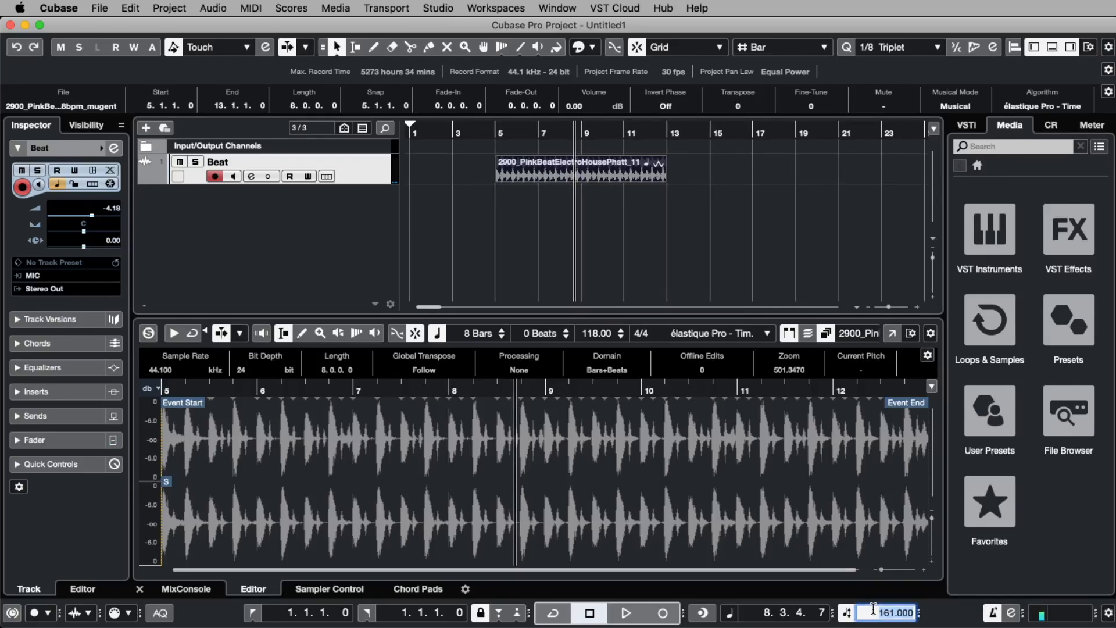
text(118)
key(Return)
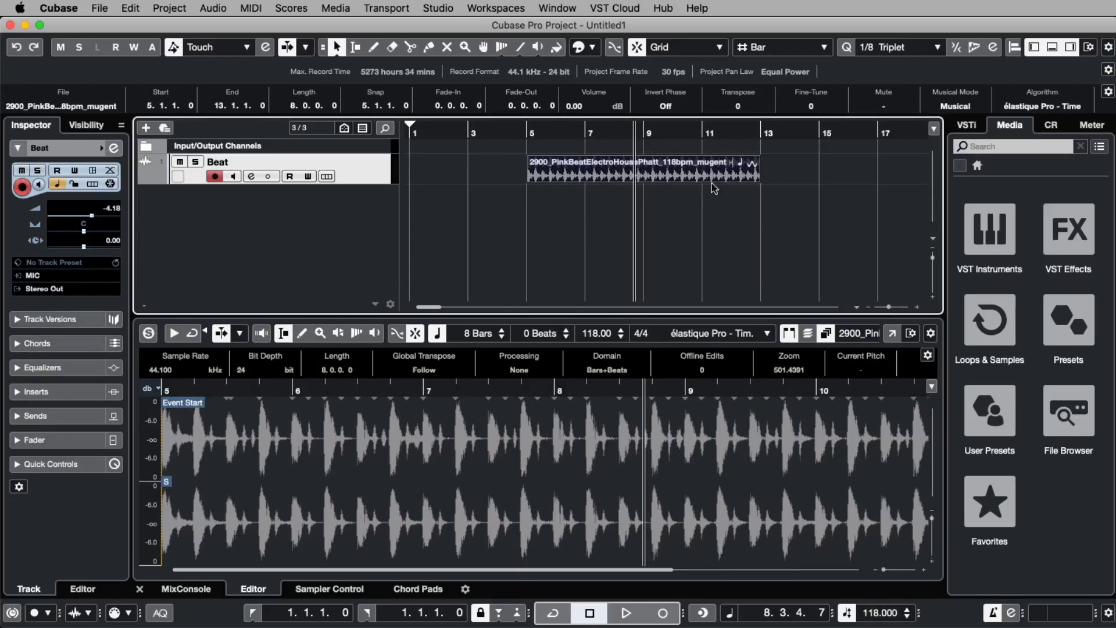
Step: Reopen the beat loop in the sample editor and switch Musical Mode off and on again
double_click(667, 170)
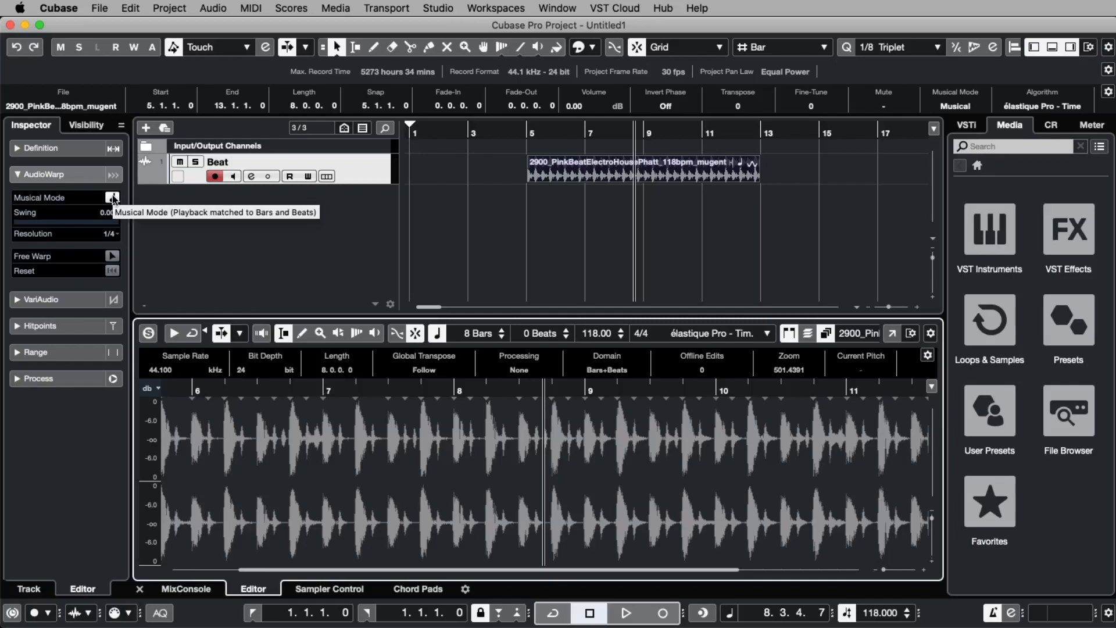
click(112, 197)
click(112, 198)
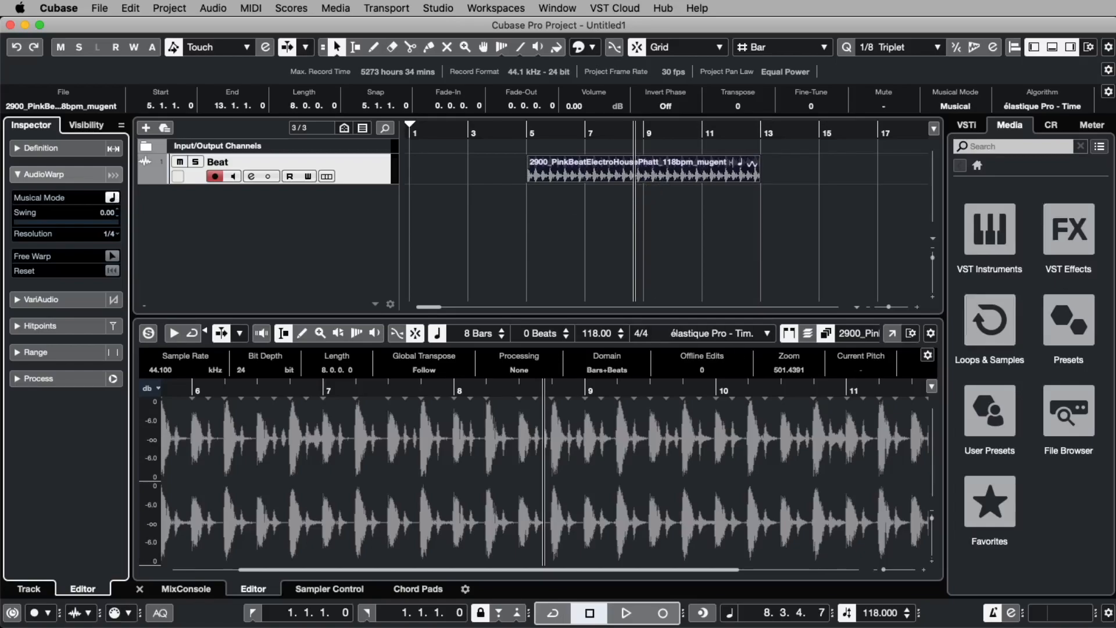
Step: Import 2105_PinkHouseBass_118bpm_mugent from Finder onto a new track below Beat, starting at bar 5
click(1088, 173)
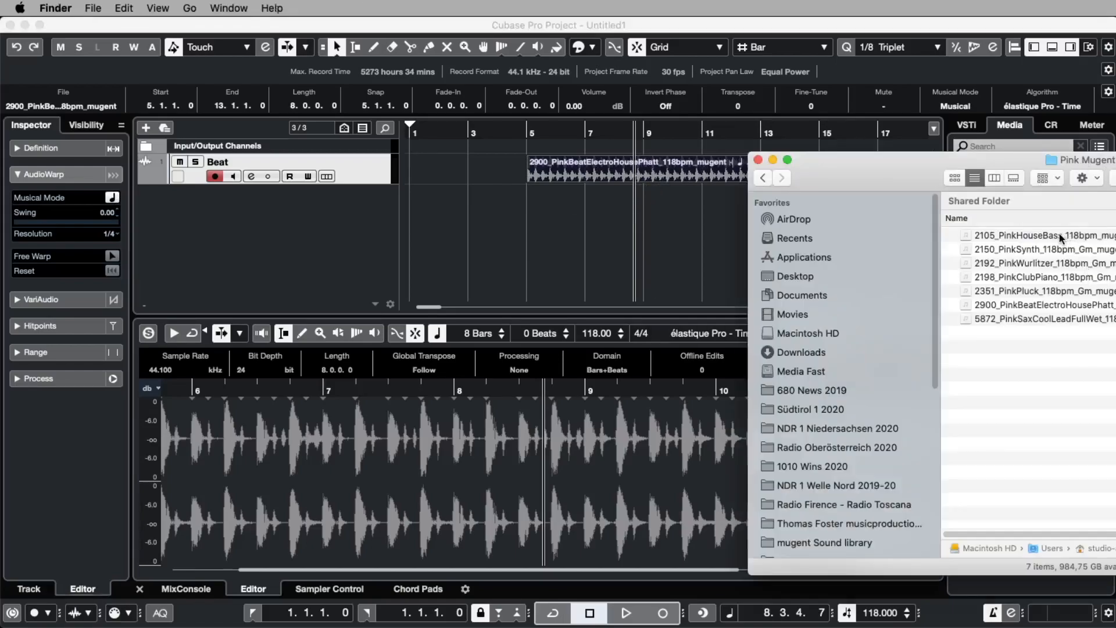
drag(1052, 231, 534, 212)
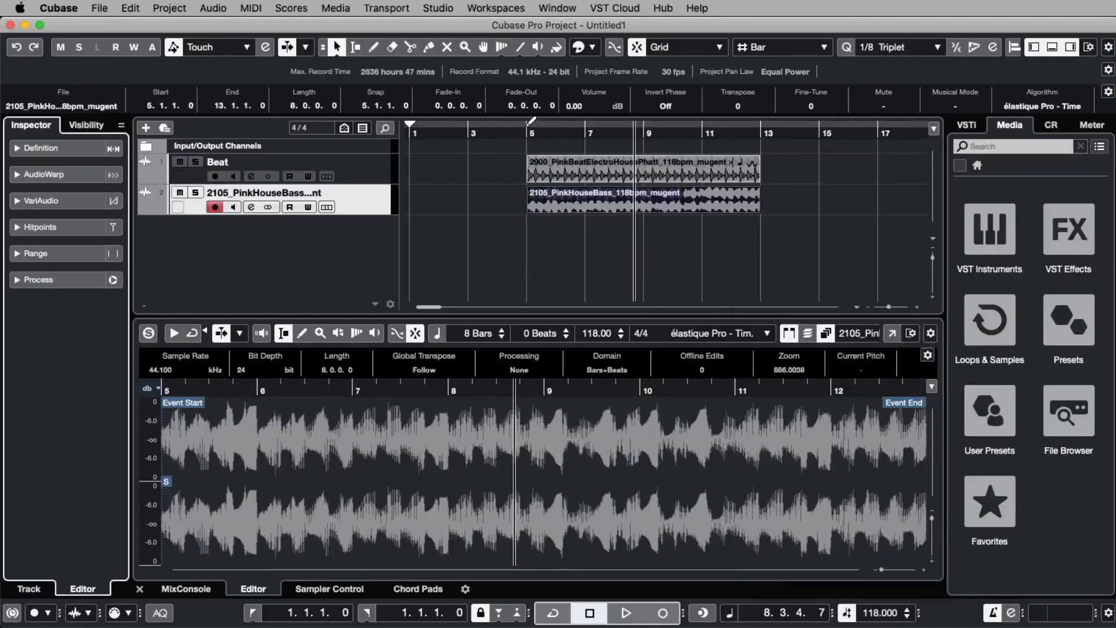
Step: Set the locator range from bar 5 to bar 13, turn on cycle mode and start playback
drag(530, 120, 760, 122)
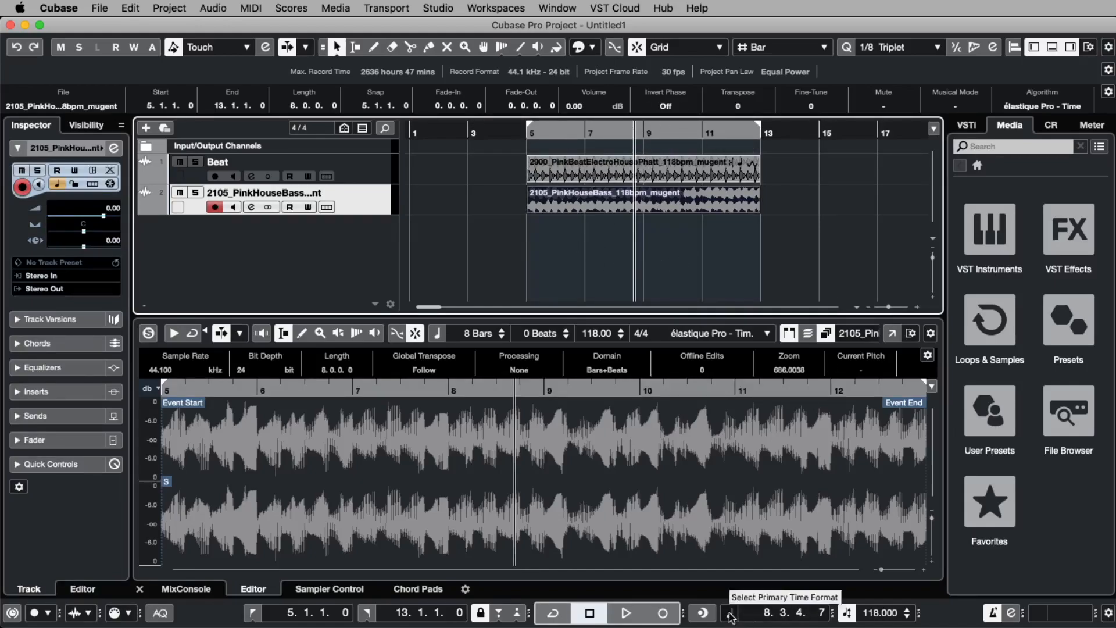
click(553, 613)
key(space)
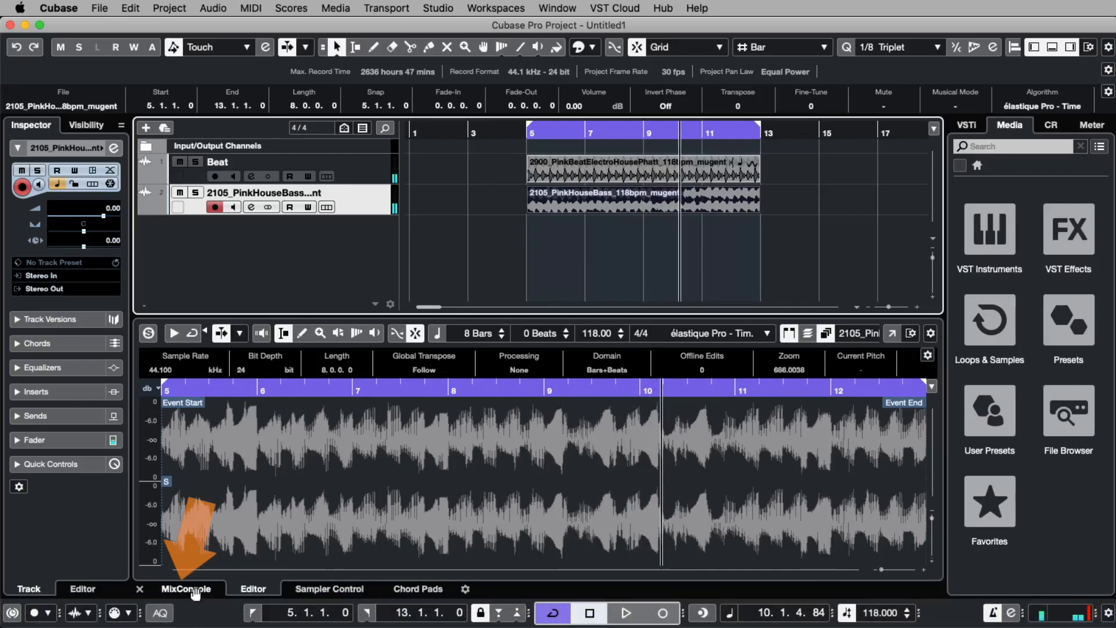
Step: Show the mixer in the lower zone and rename the house bass channel as Bass
click(186, 589)
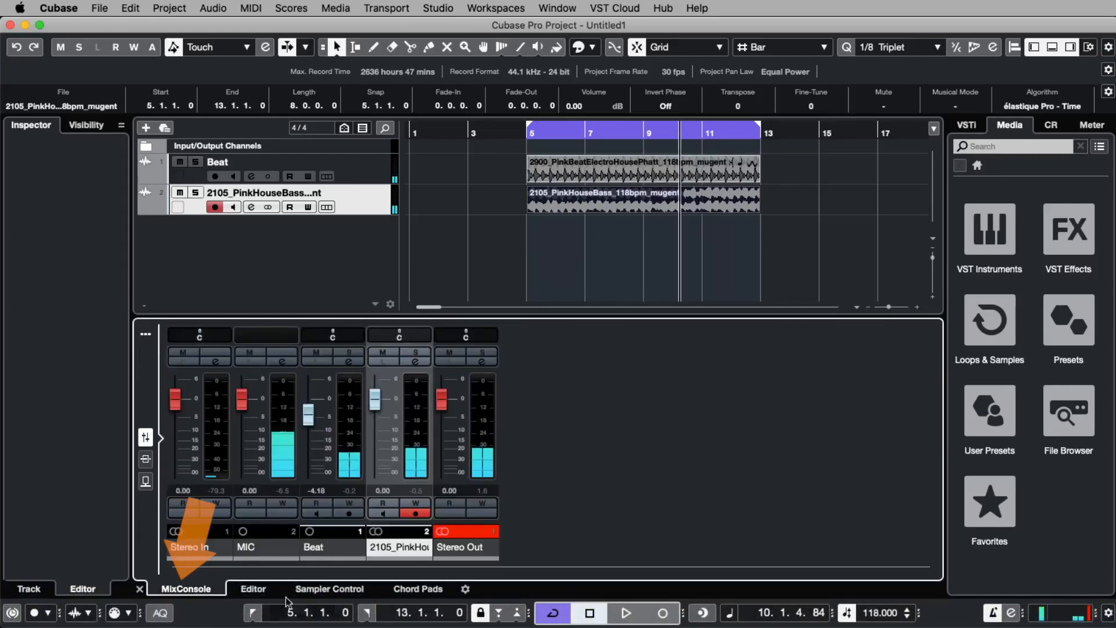
double_click(398, 547)
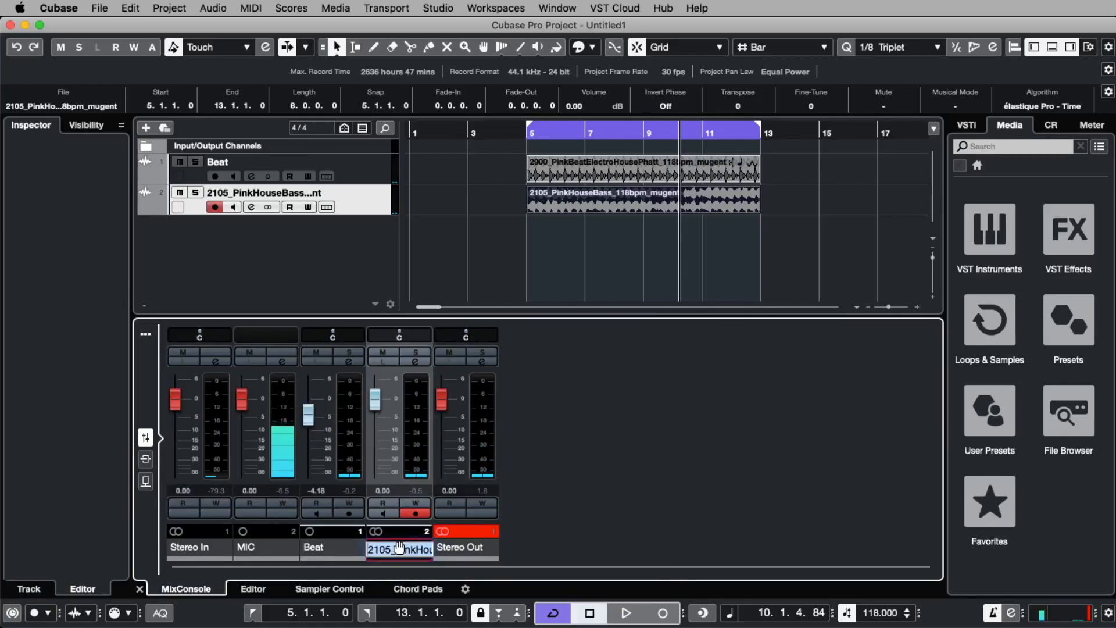
text(Bass)
key(Return)
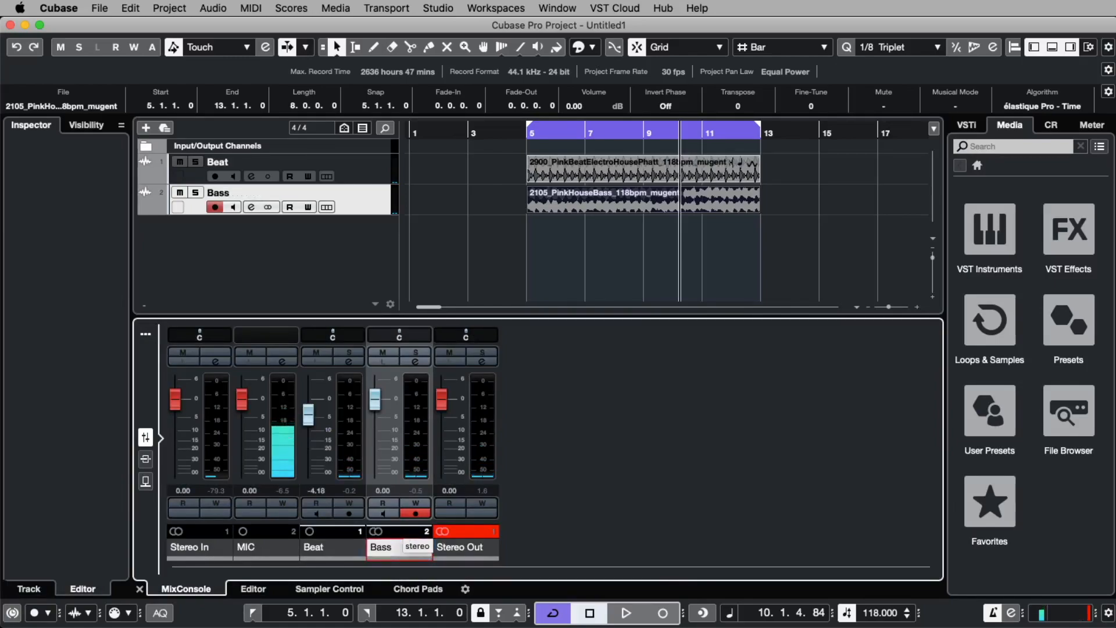
Step: Lower the Bass channel's volume to about -6.6 dB and play it together with the beat
drag(374, 400, 358, 557)
drag(377, 472, 377, 425)
key(space)
key(space)
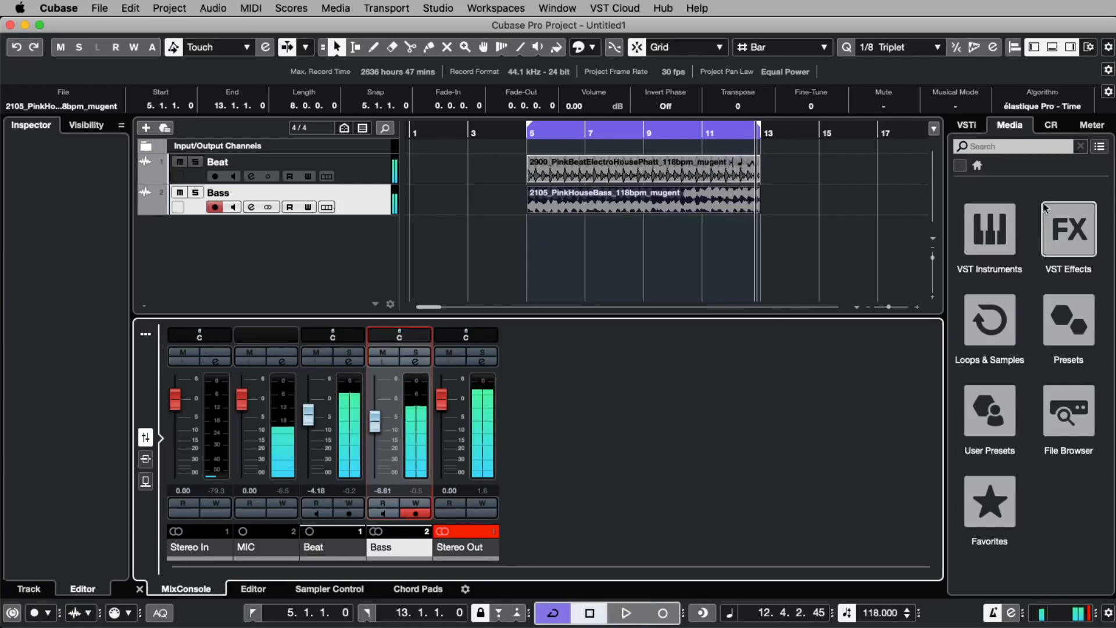
Step: Import 2192_PinkWurlitzer_118bpm_Gm_mugent from Finder onto a new track below Bass, starting at bar 5
key(super+Tab)
drag(1012, 268, 541, 257)
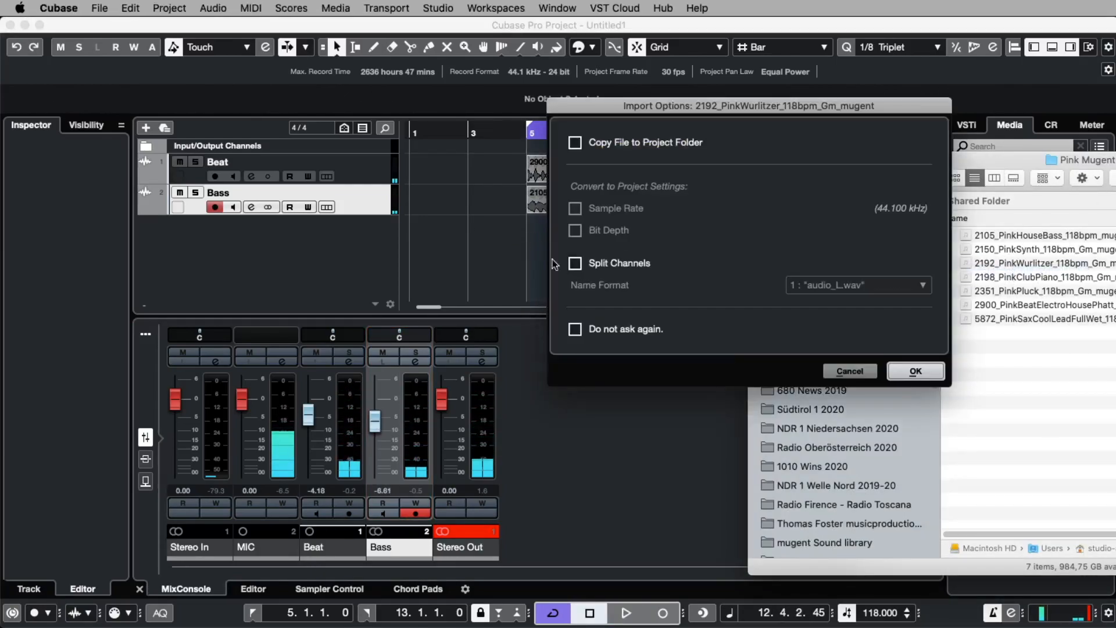
click(911, 371)
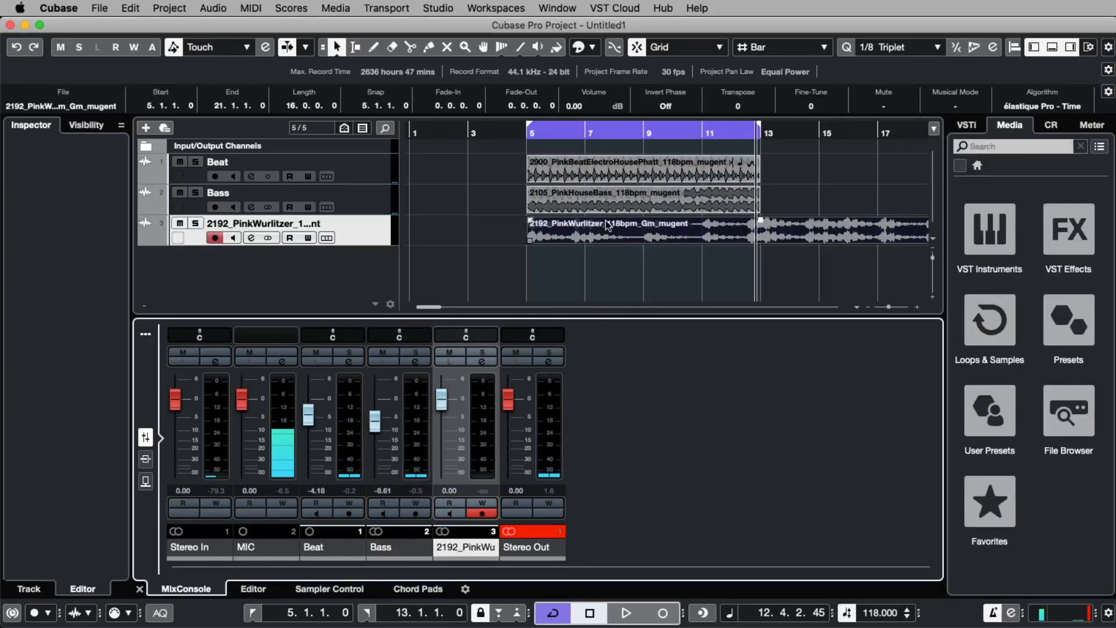
Step: Rename the Wurlitzer track as Rhodes and set its volume to about -11.1 dB during playback
double_click(296, 221)
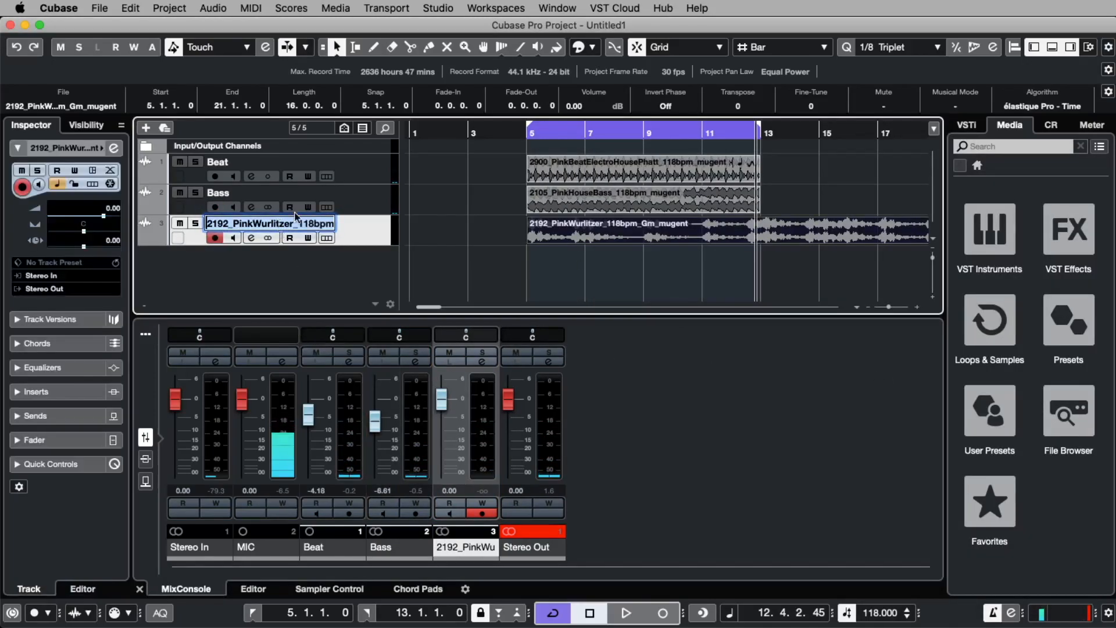
text(Rhodes)
key(Return)
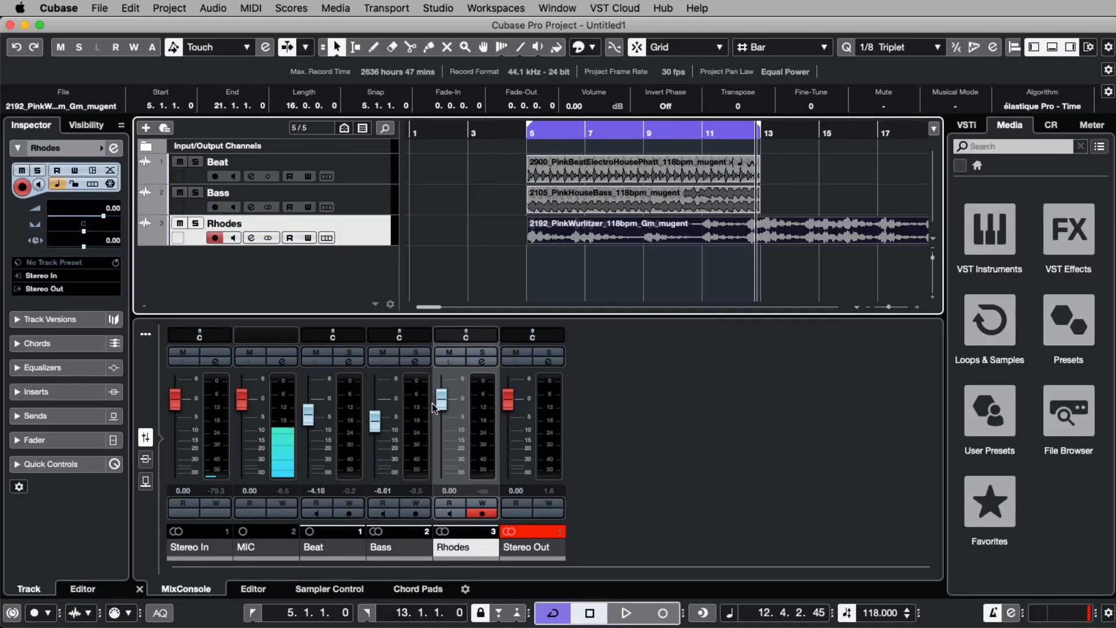
drag(441, 401, 475, 561)
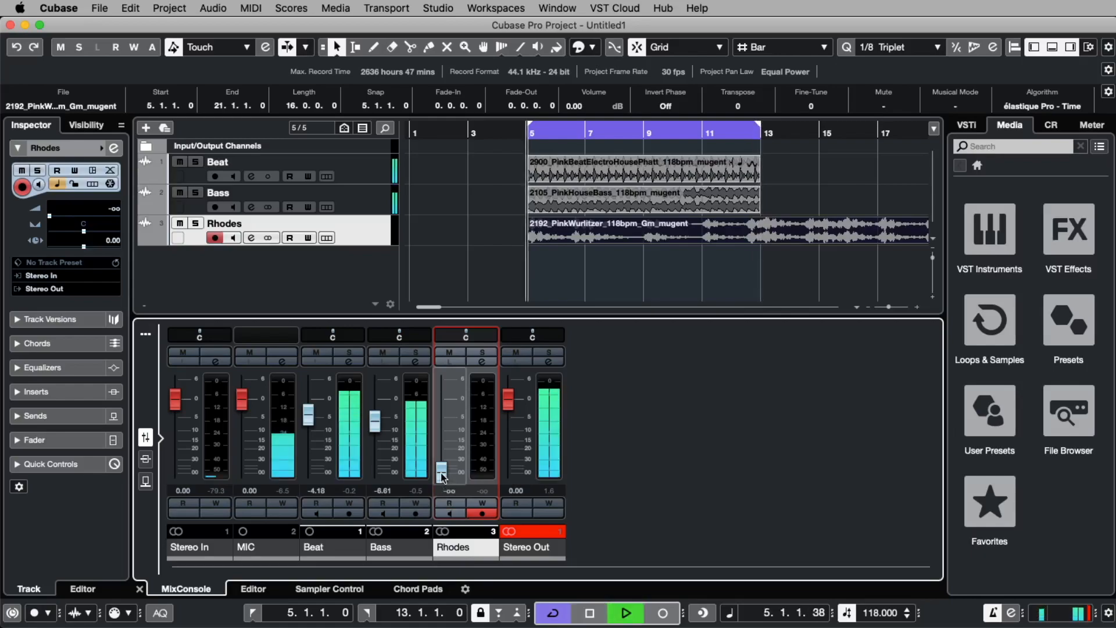
drag(442, 477, 440, 440)
Step: Import 2198_PinkClubPiano_118bpm_Gm_mugent from Finder onto a new track below Rhodes, starting at bar 5
key(super+Tab)
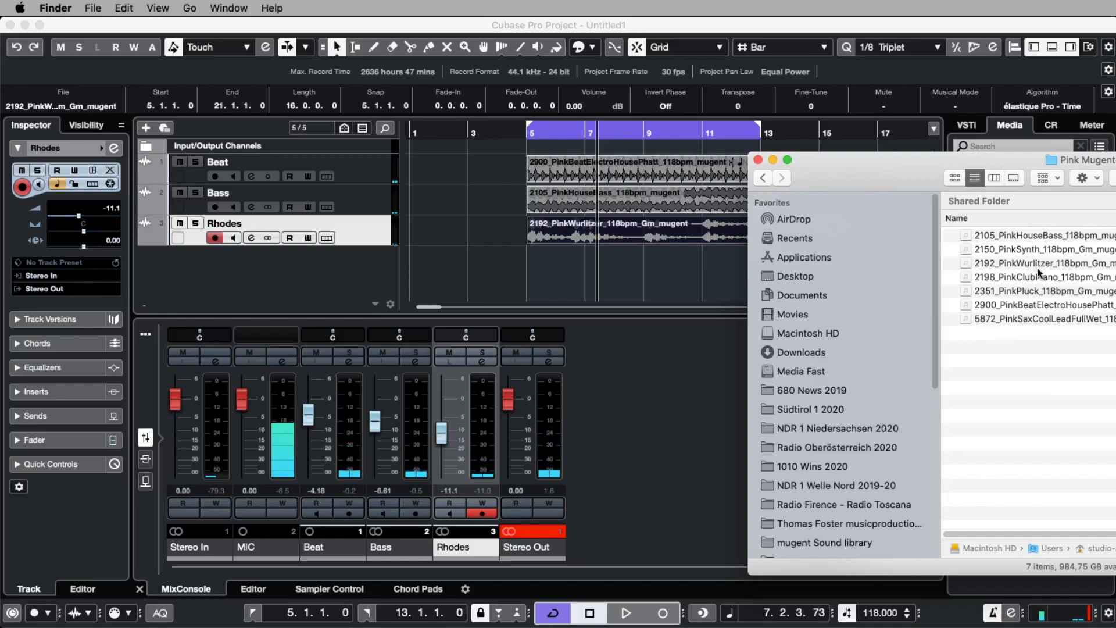
drag(1039, 272, 538, 264)
click(940, 371)
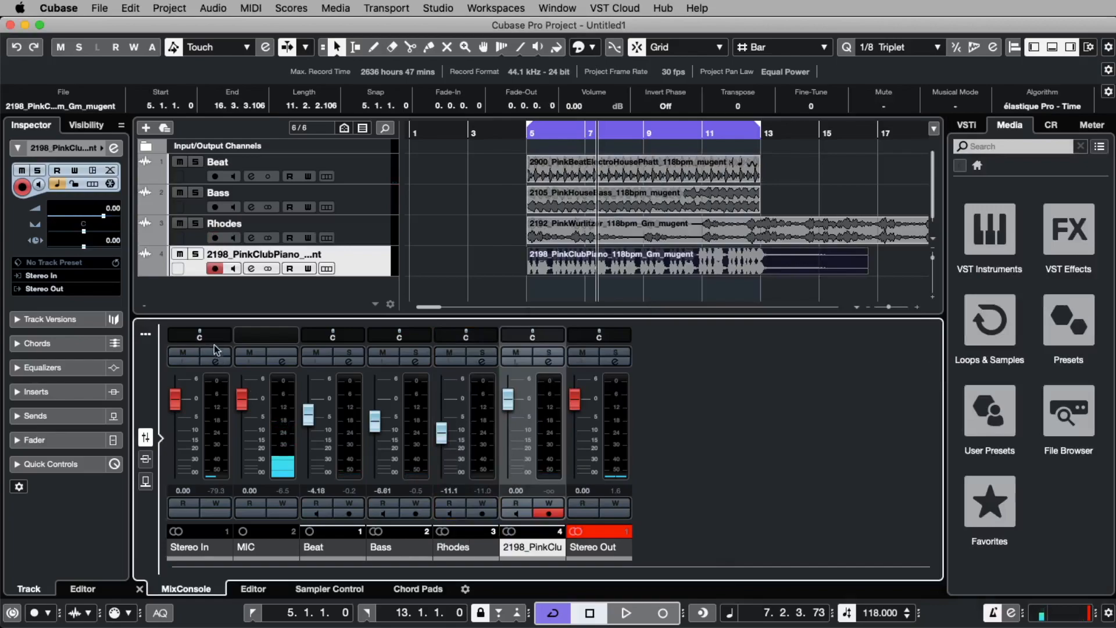
Step: Rename the club piano track as Piano and set its volume to about -20.8 dB during playback
double_click(259, 255)
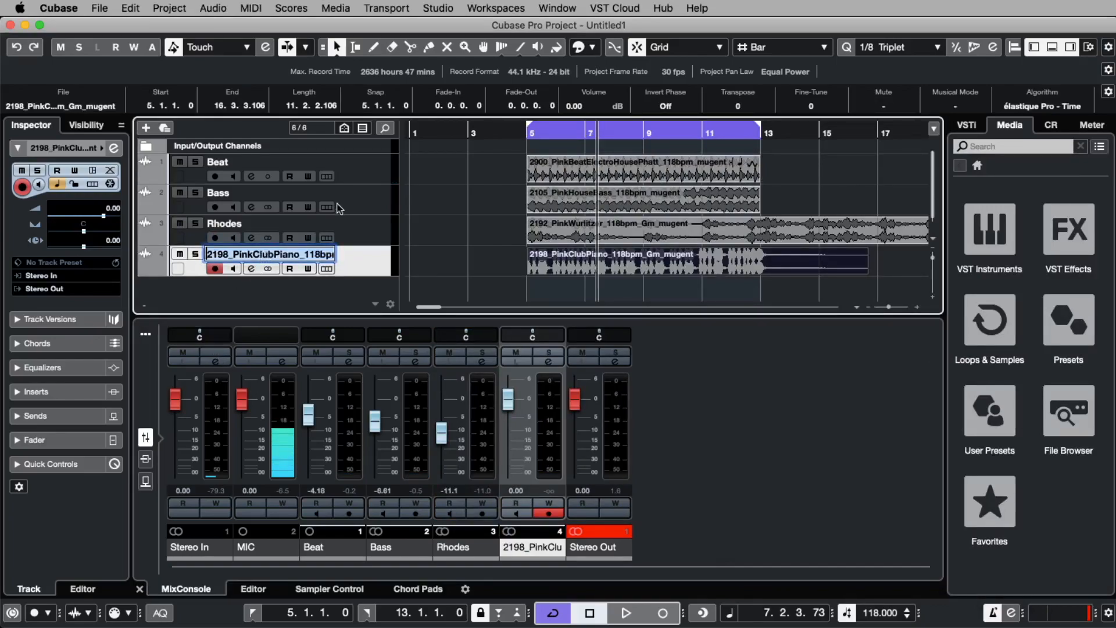
text(Piano)
key(Return)
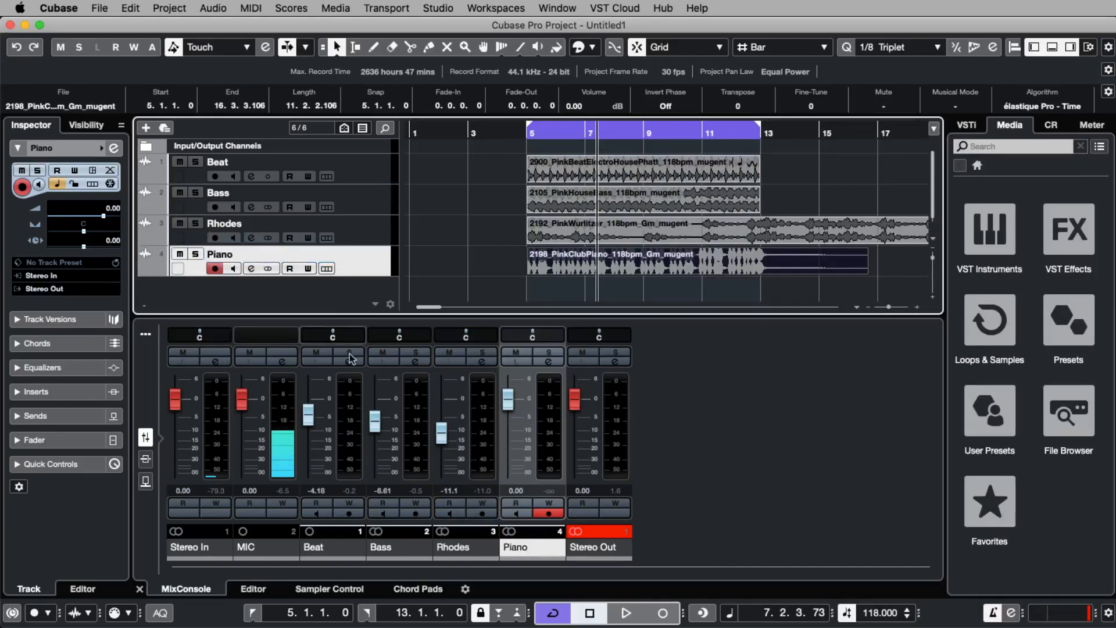
key(space)
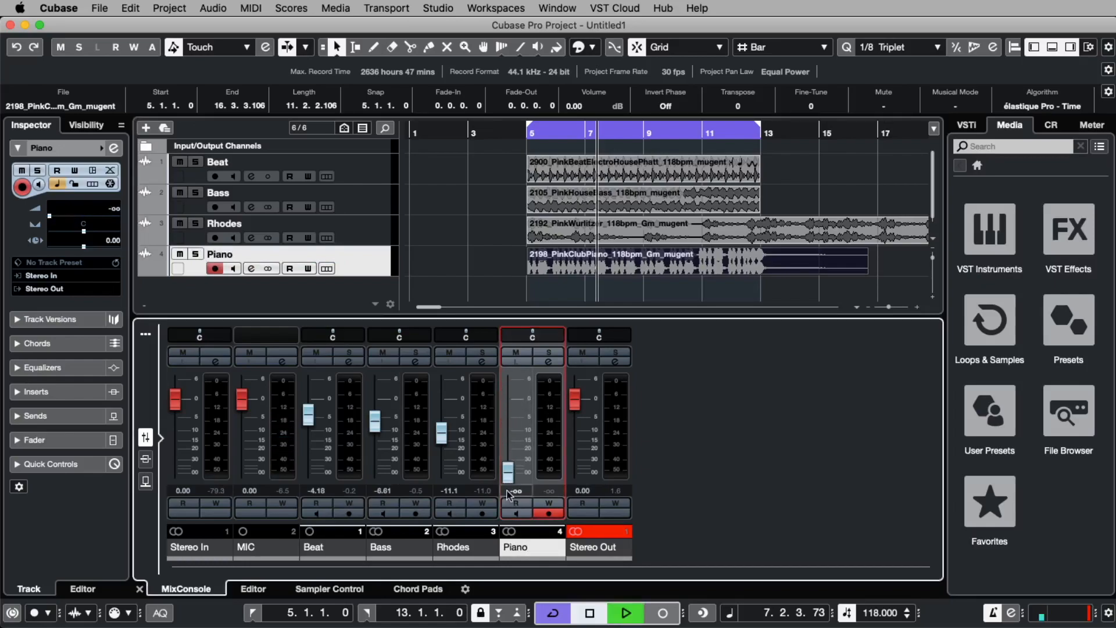
drag(511, 401, 511, 450)
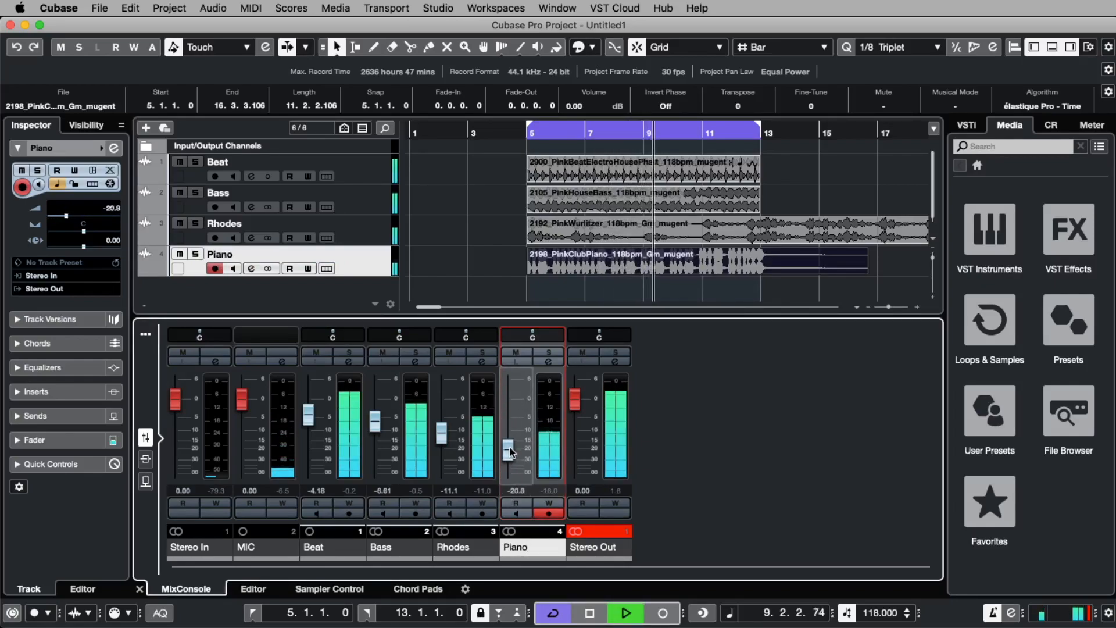
key(space)
Step: Import 2351_PinkPluck_118bpm_Gm_mugent from Finder onto a new track below Piano at bar 5 and play it briefly
key(super+Tab)
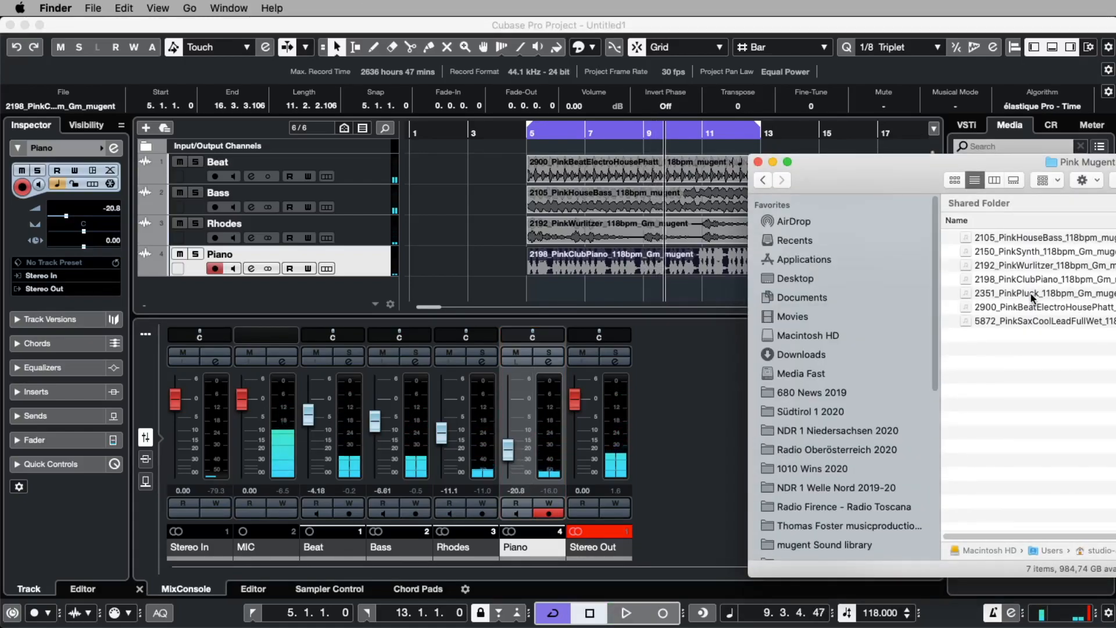
drag(1032, 297, 535, 288)
key(Return)
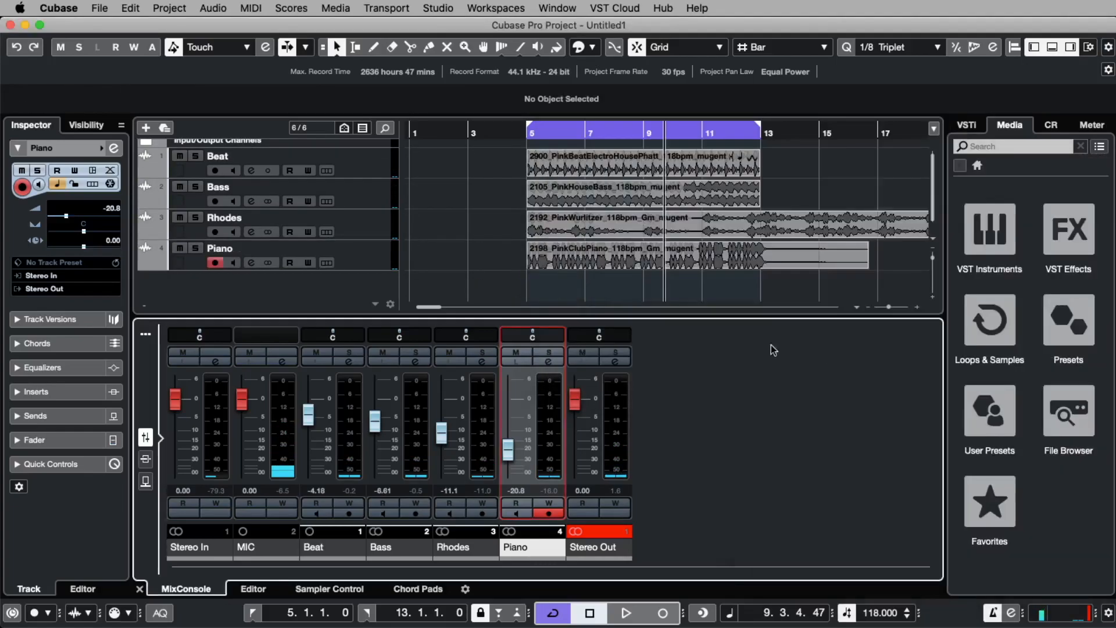
key(space)
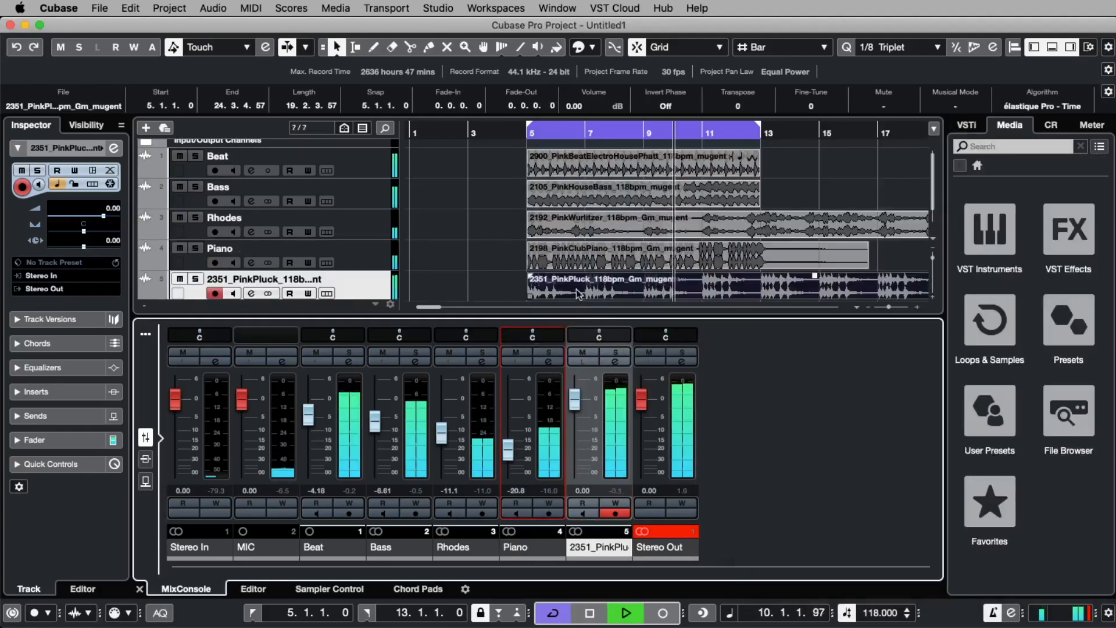
key(space)
Step: Rename the pluck channel as Melo, lower its volume to about -11.1 dB and play it with the other loops
double_click(610, 547)
text(Melo)
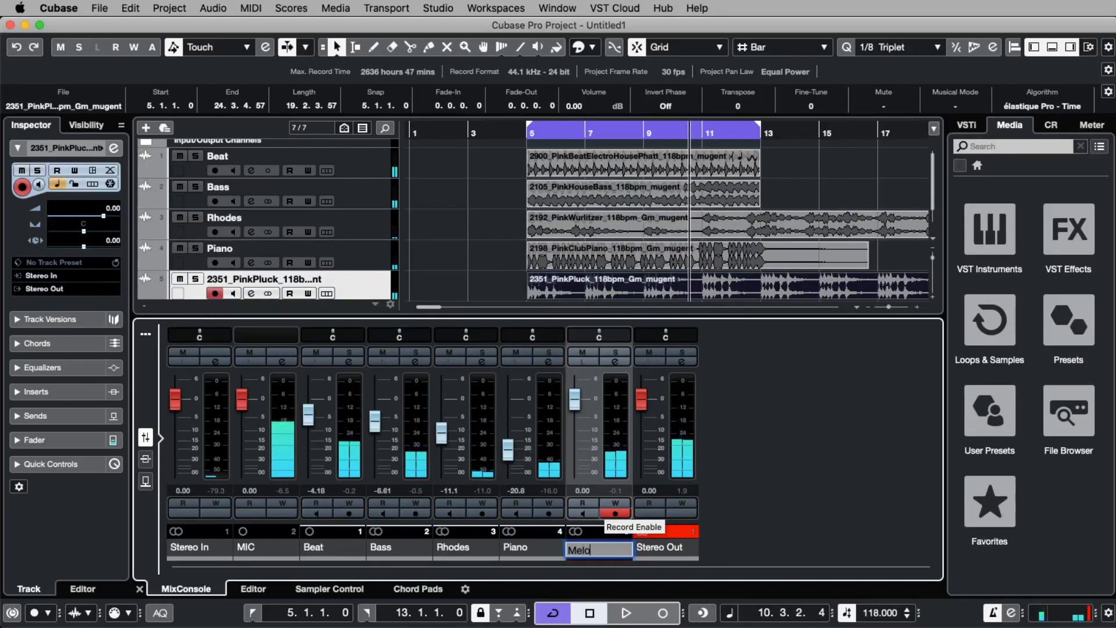
key(Return)
drag(577, 399, 577, 432)
key(space)
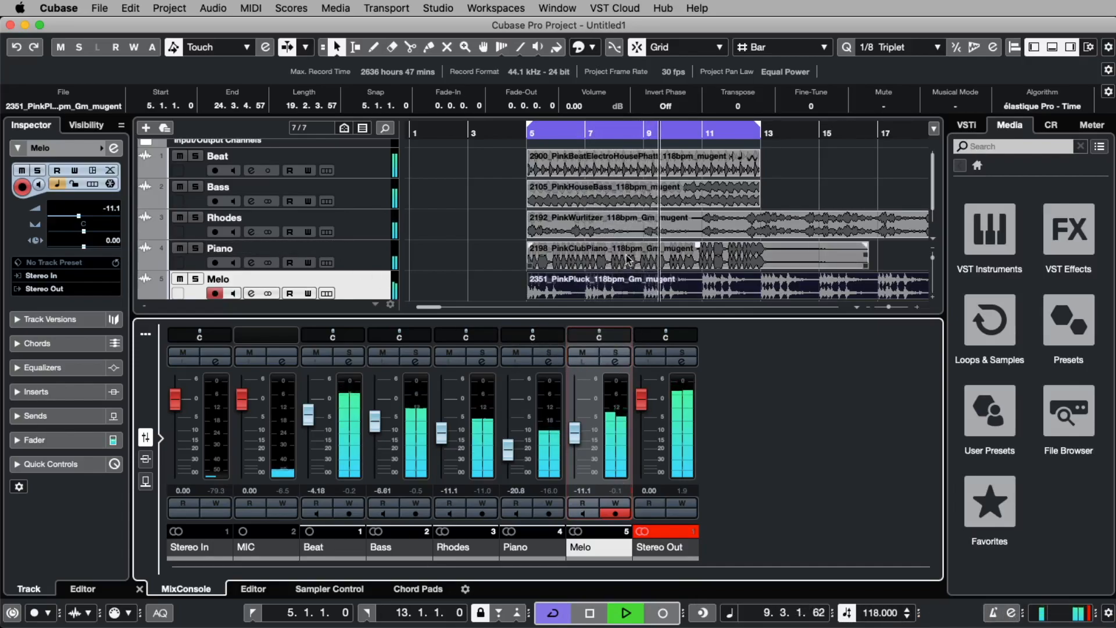
key(space)
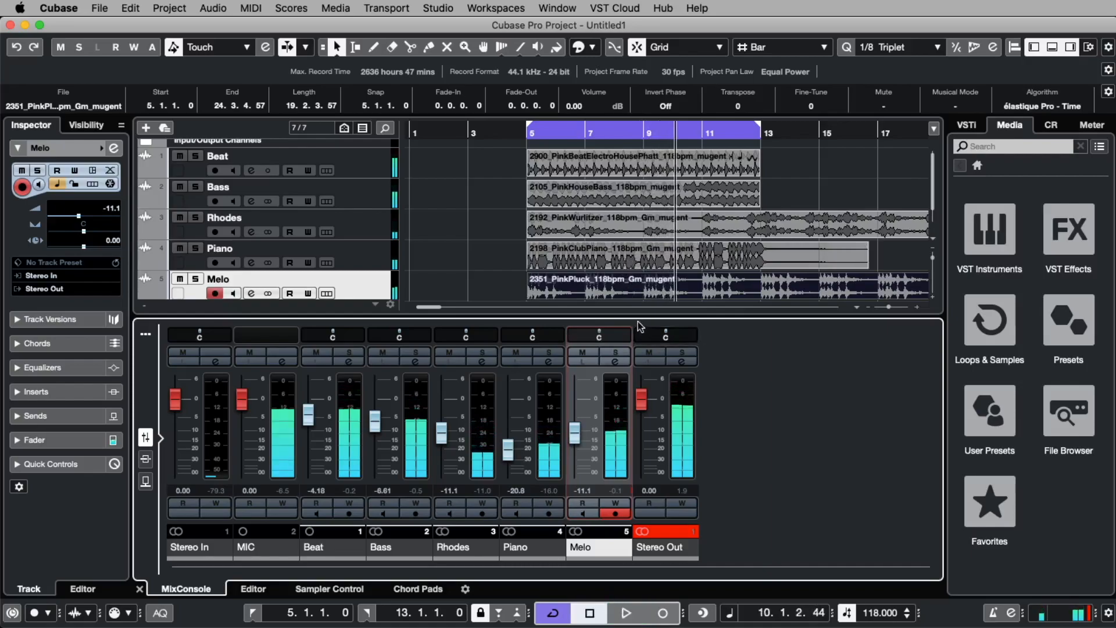
Step: Split the pluck clip on the Melo track at bars 7, 9, 11 and 13
click(636, 312)
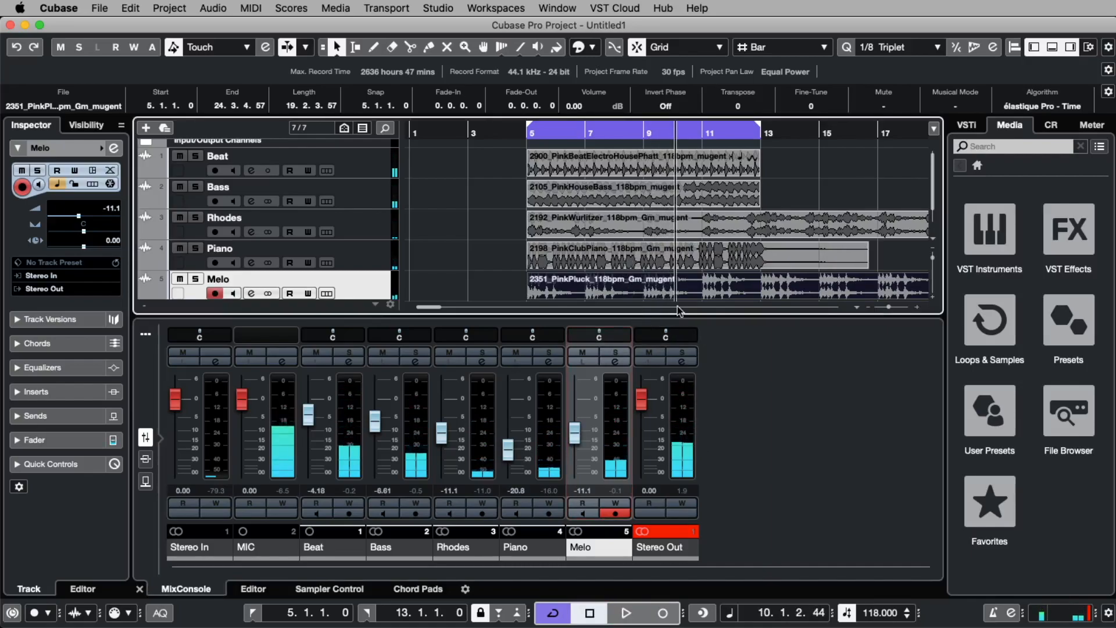
scroll(765, 261, down, 1)
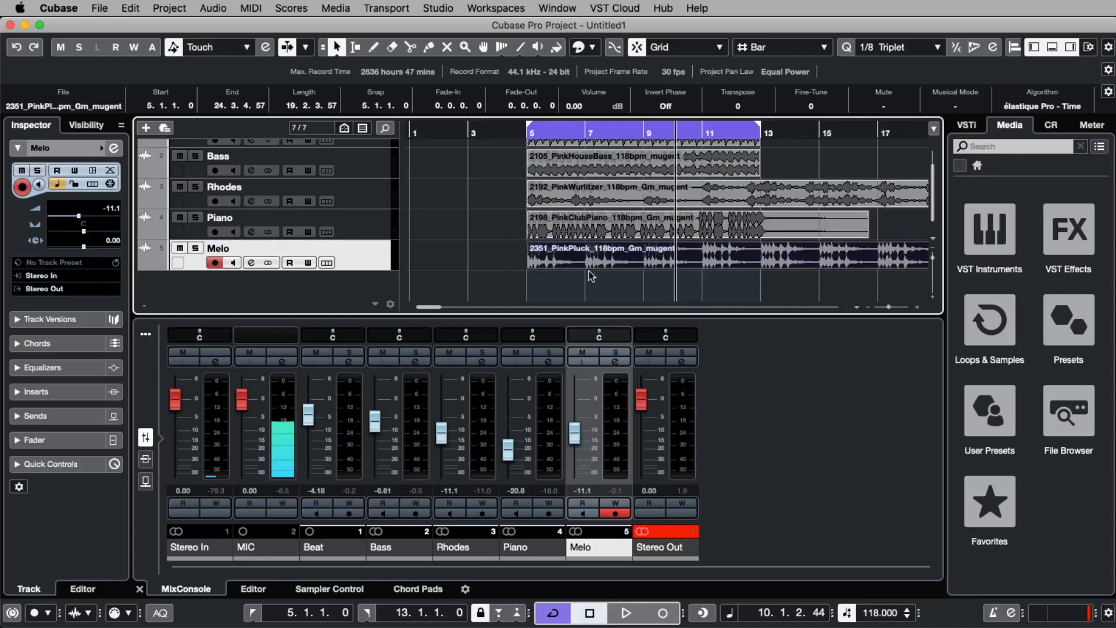
click(411, 47)
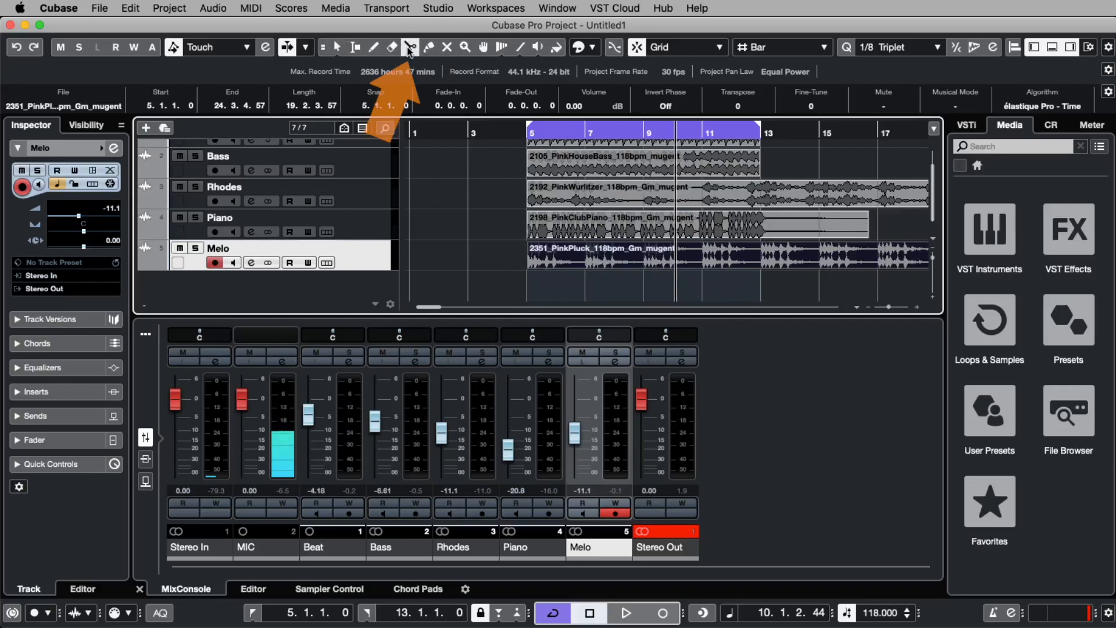
click(587, 259)
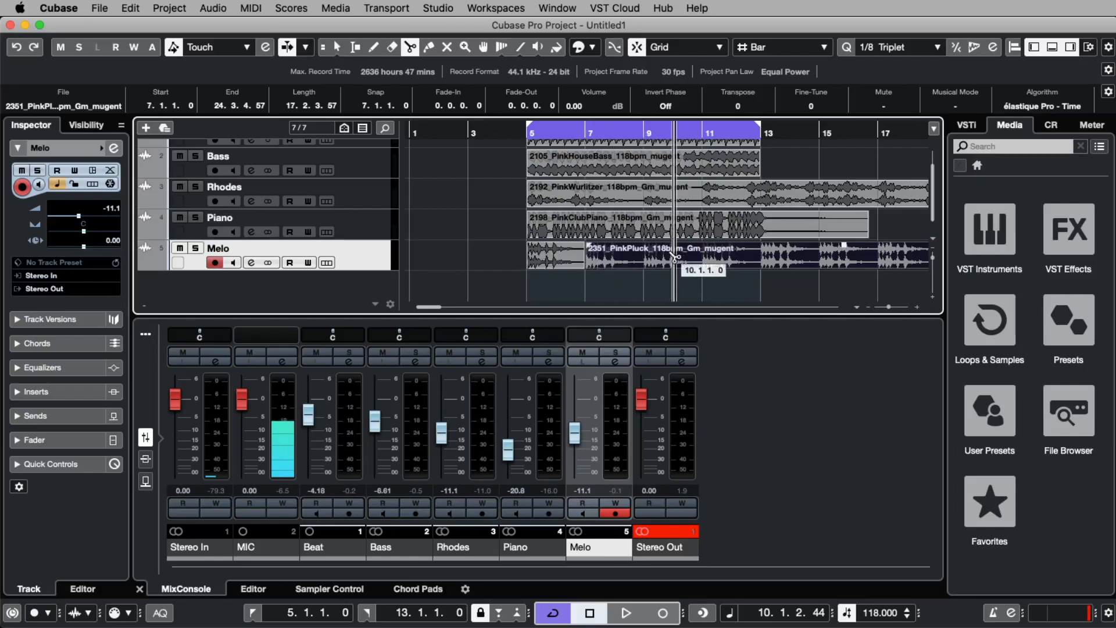
click(643, 259)
click(701, 259)
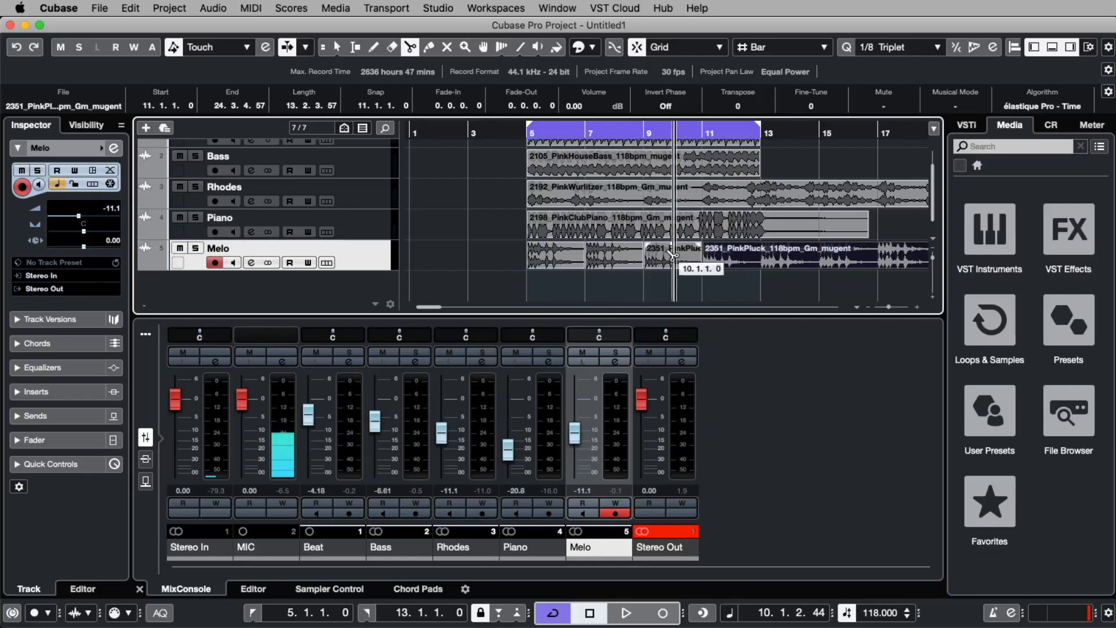
click(759, 263)
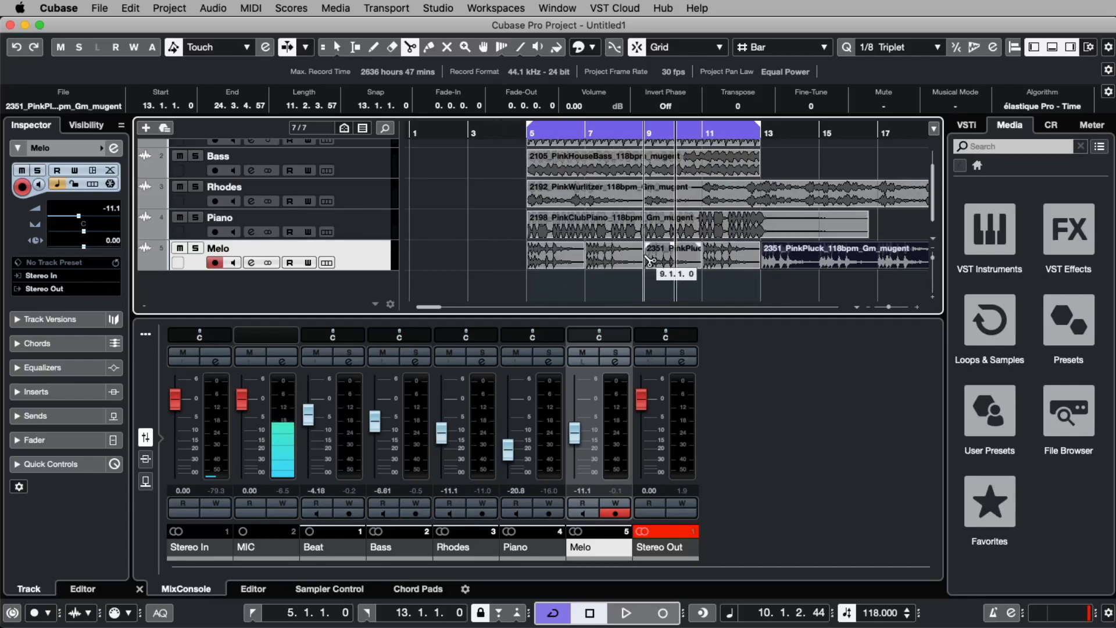
click(701, 260)
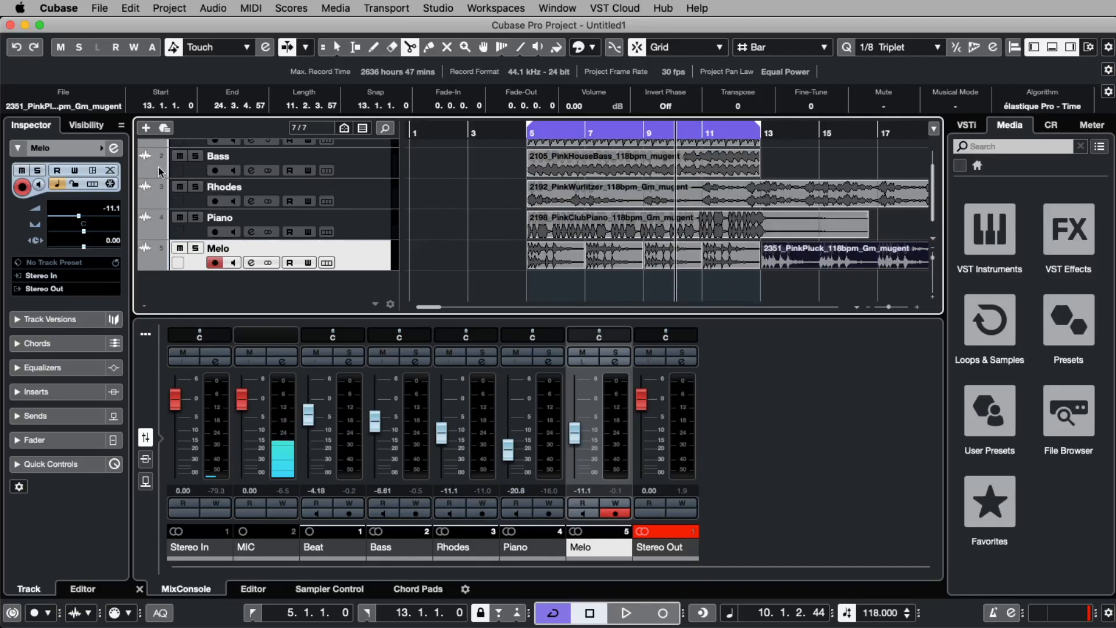
Step: Delete the Melo segments from bar 7 to 9 and from bar 11 to 13, plus everything after bar 13
click(337, 47)
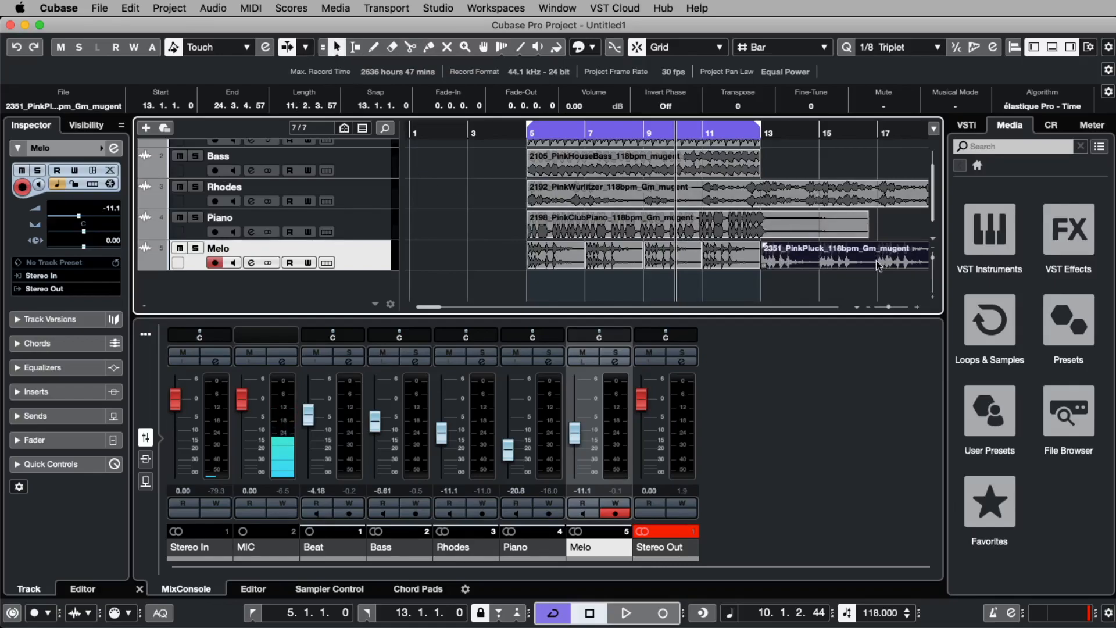
key(Delete)
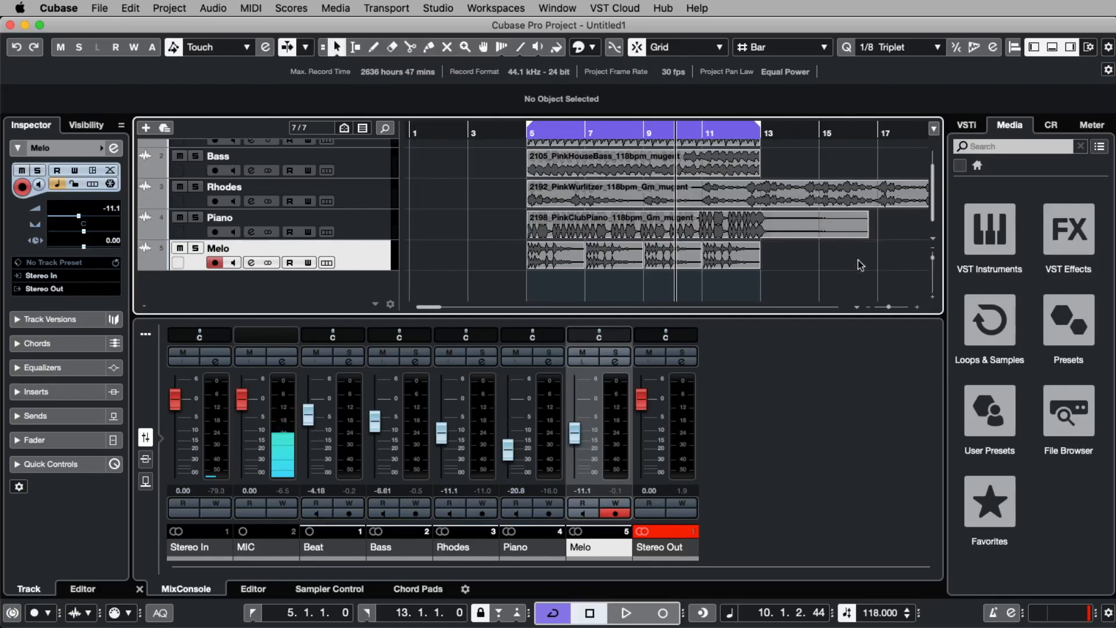
drag(679, 256, 609, 261)
key(super+z)
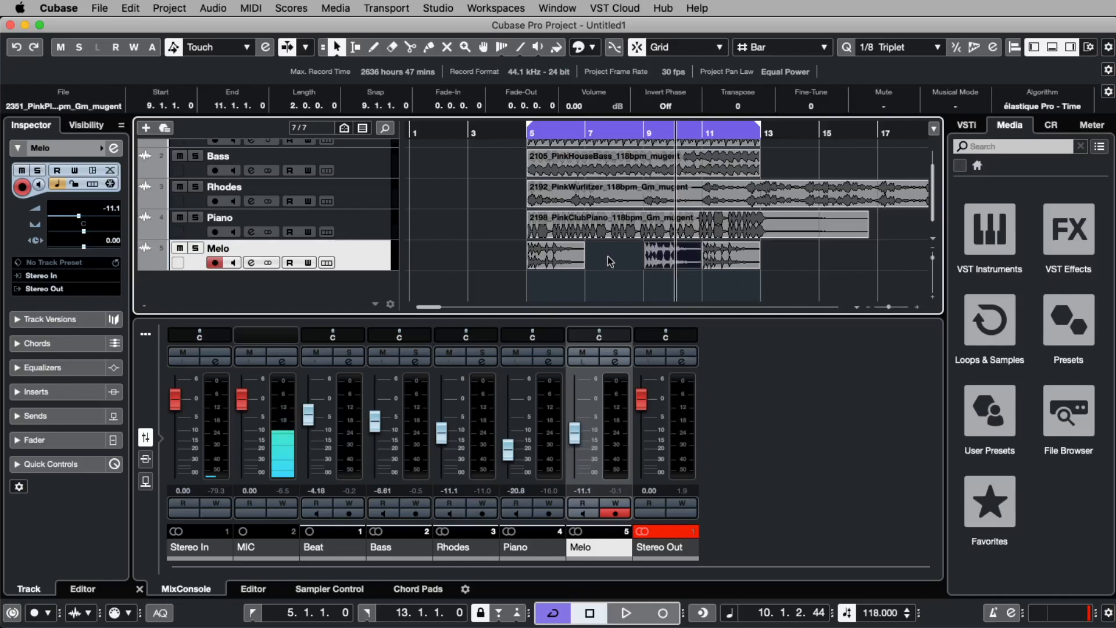
click(752, 266)
key(Delete)
Step: Play the arrangement and lower the Melo channel's volume to about -12.8 dB
key(space)
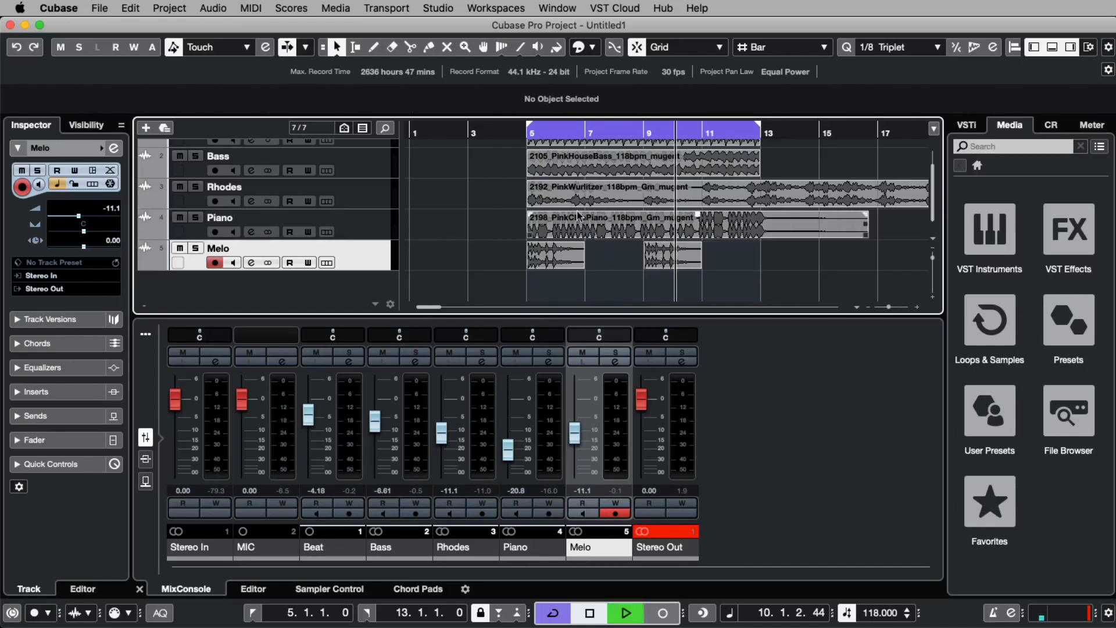
key(space)
click(514, 134)
key(space)
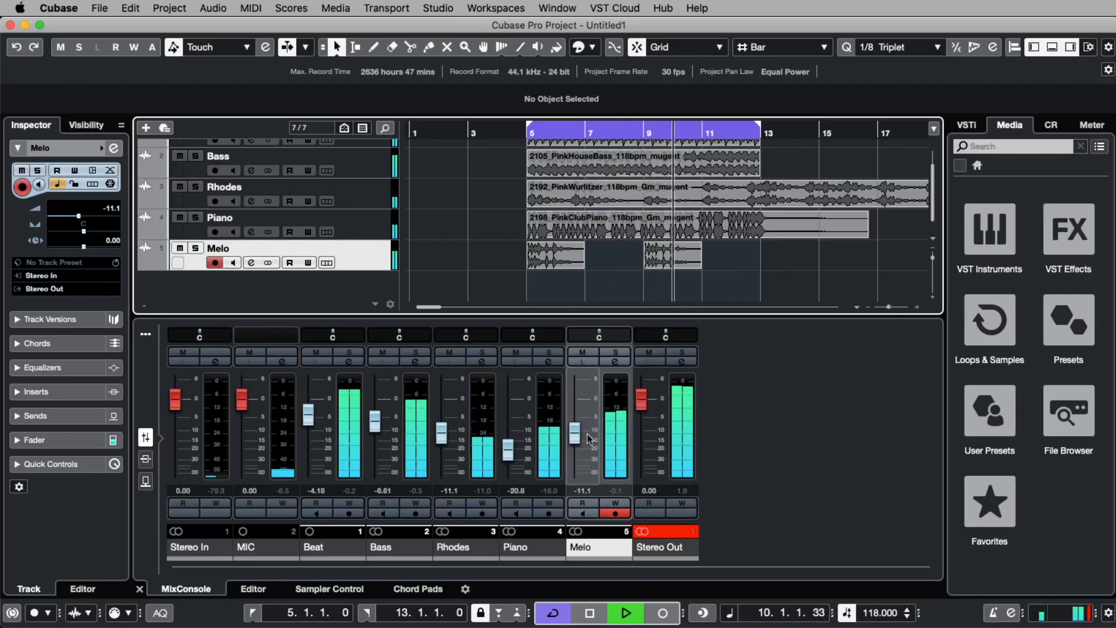
drag(574, 431, 574, 436)
key(space)
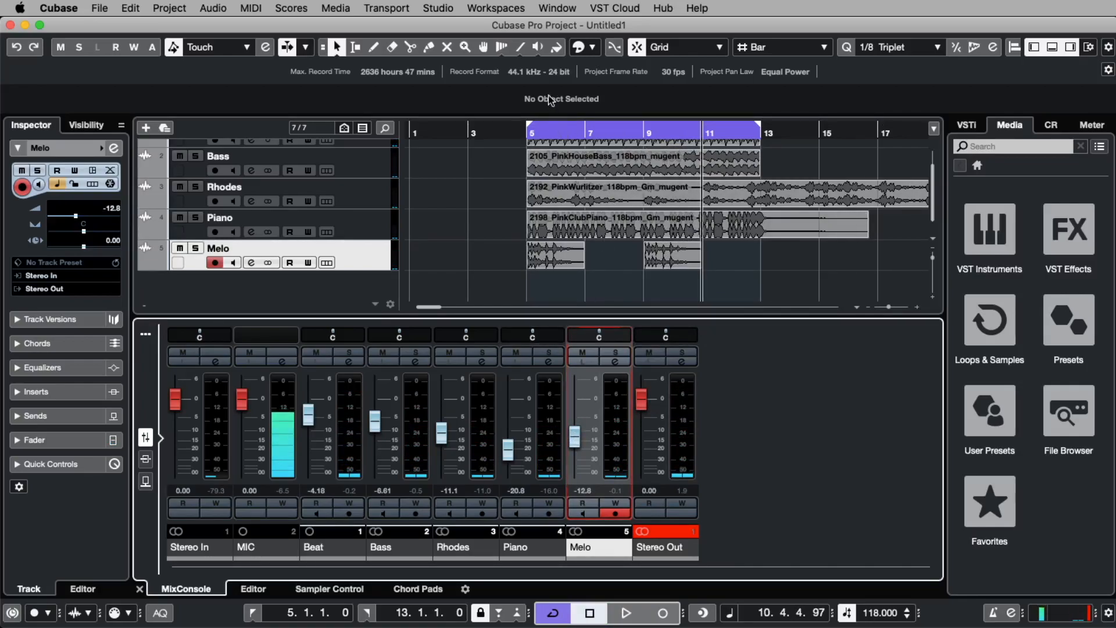
Step: Shorten Melo's first pluck clip so it ends at 5.4.2.102, and play it from bar 5
click(553, 133)
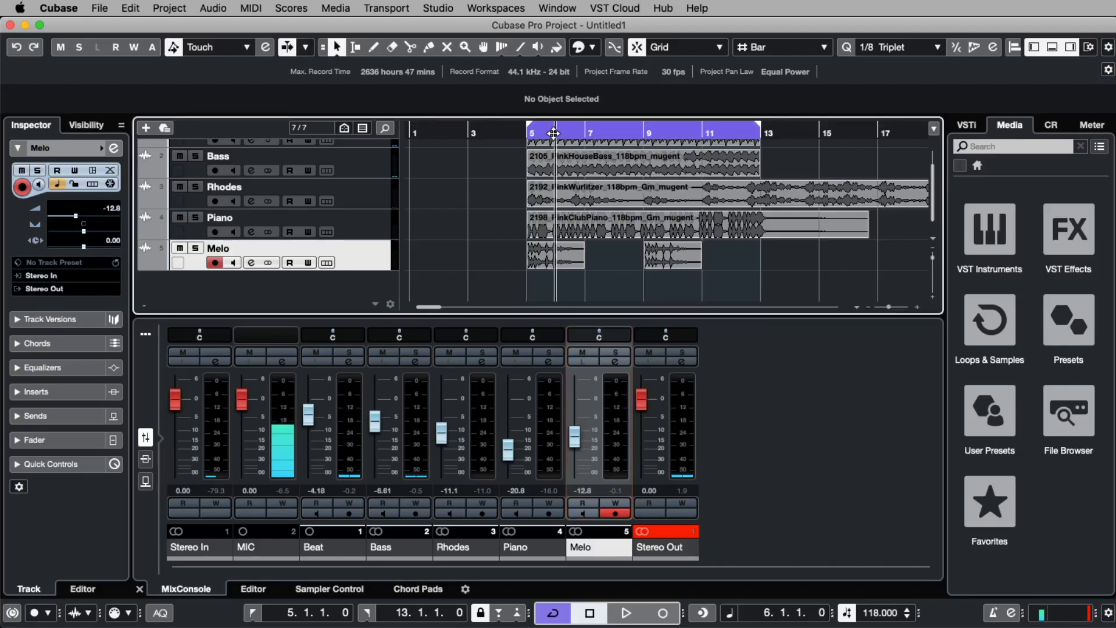
drag(553, 133, 861, 295)
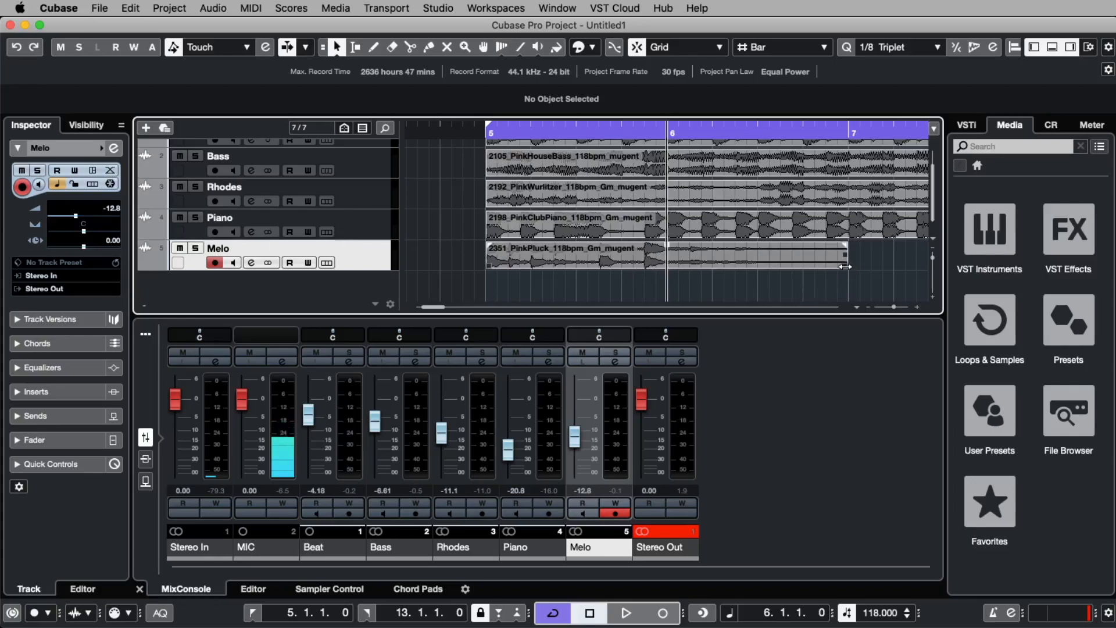
click(843, 266)
drag(819, 270, 669, 257)
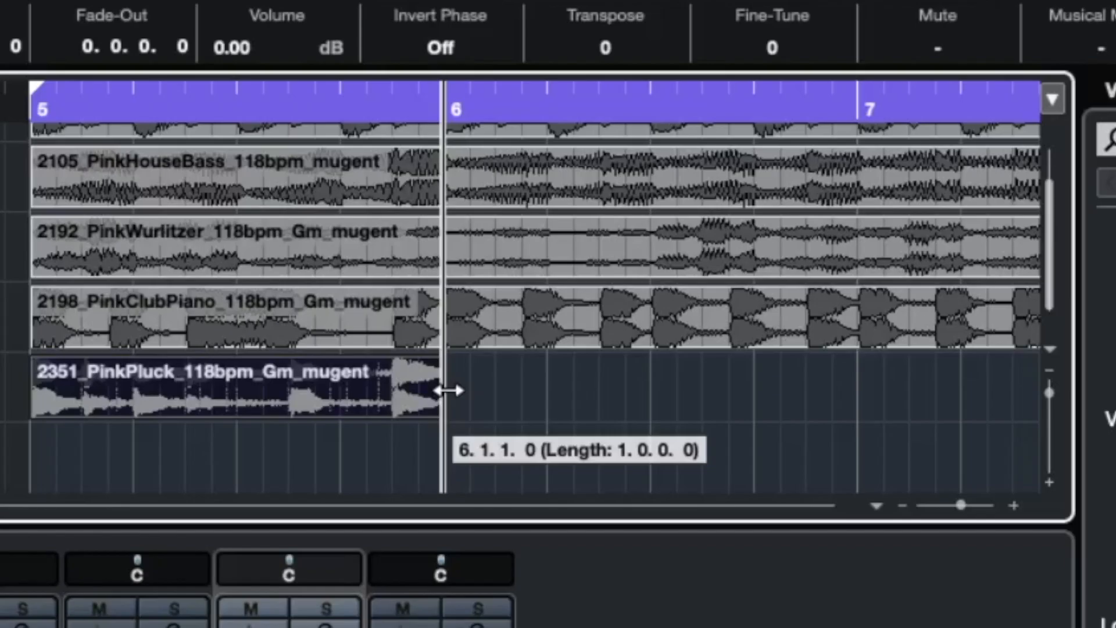
drag(448, 390, 378, 413)
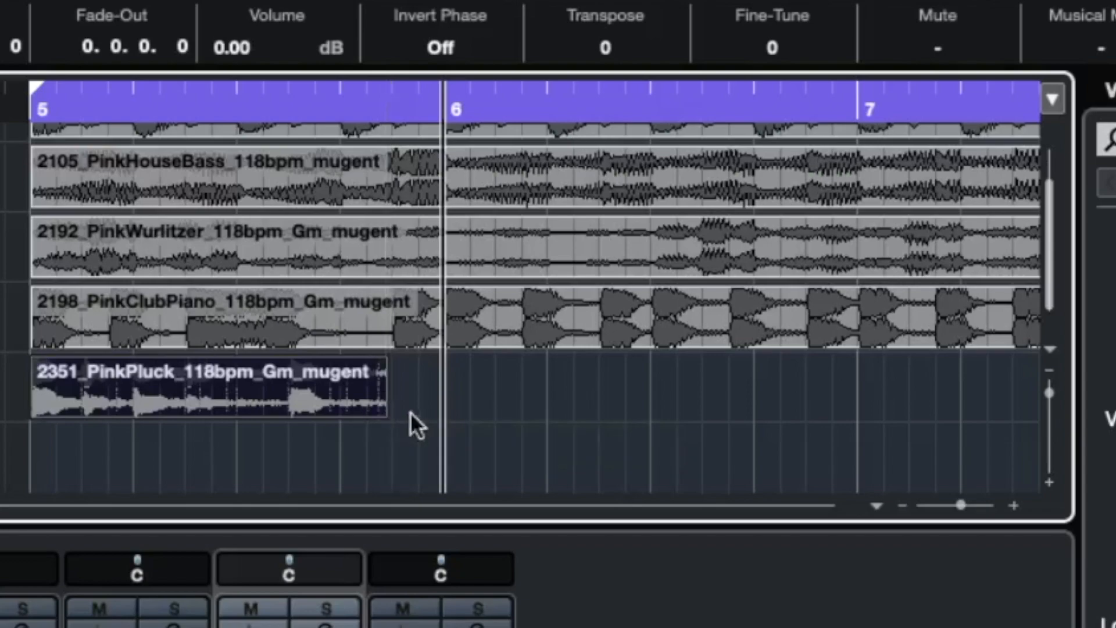
click(33, 108)
key(space)
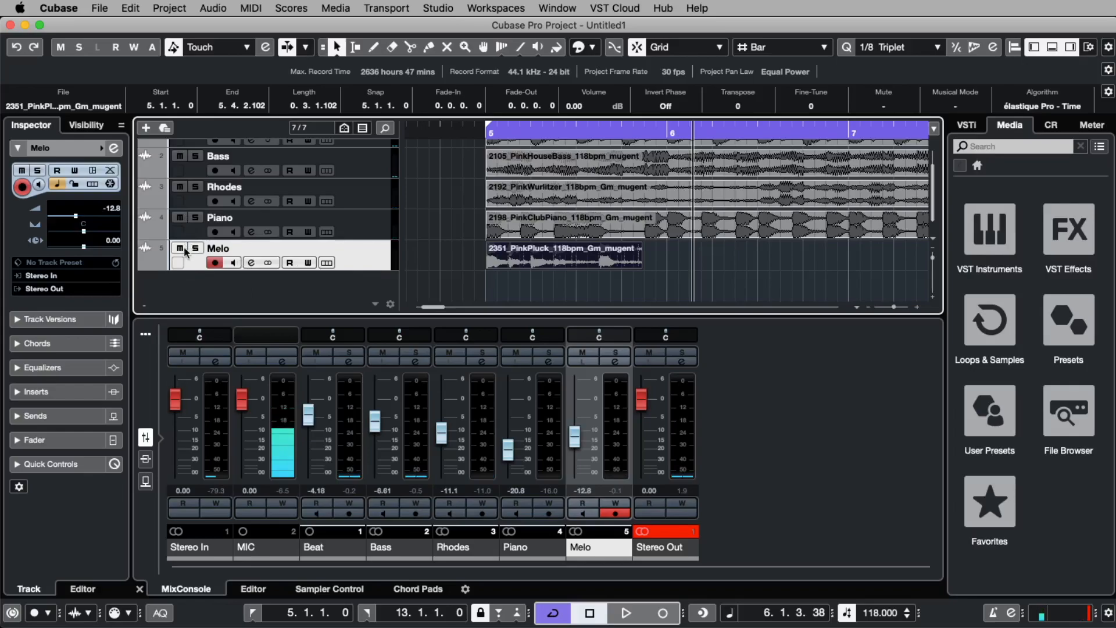
Step: Mute the Melo track, play the arrangement from bar 5 to hear it without the melody, and unmute the track
click(181, 249)
click(482, 134)
key(space)
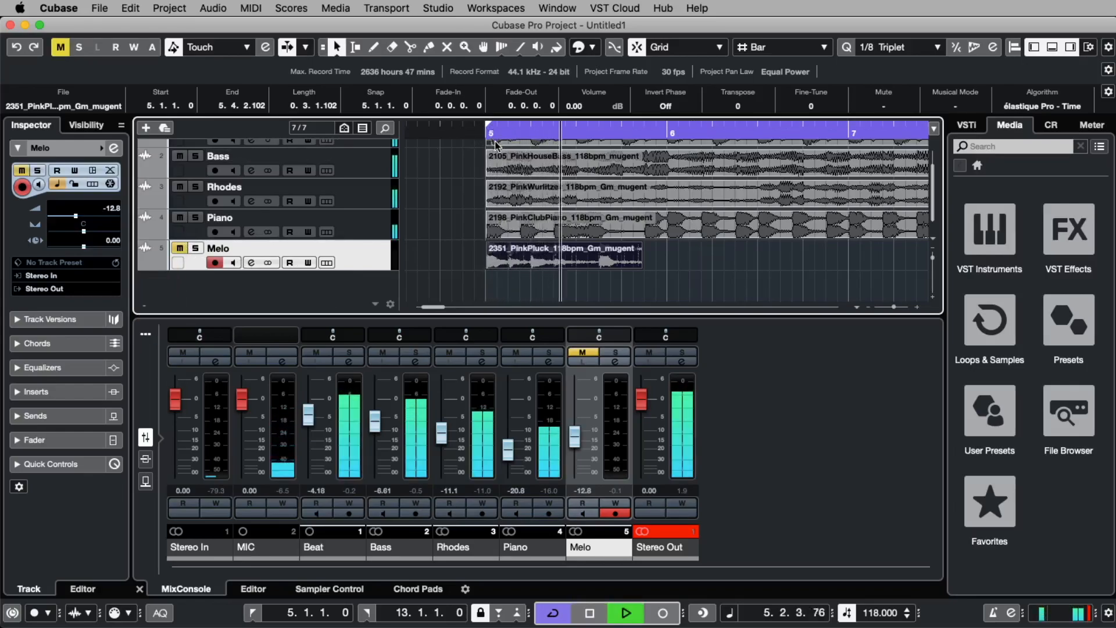
key(space)
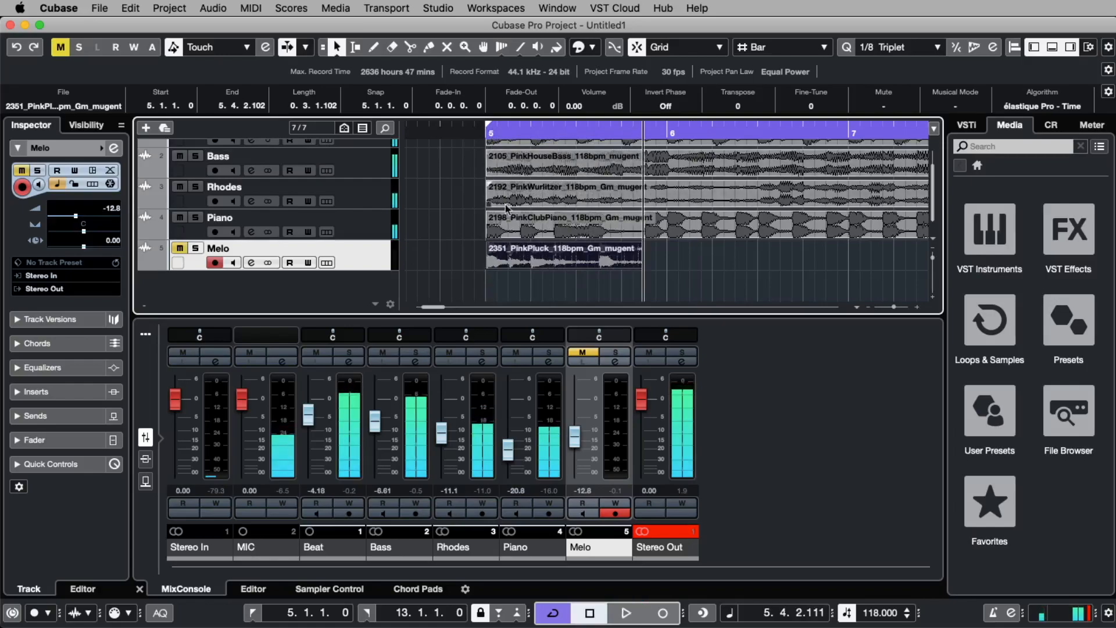
click(180, 249)
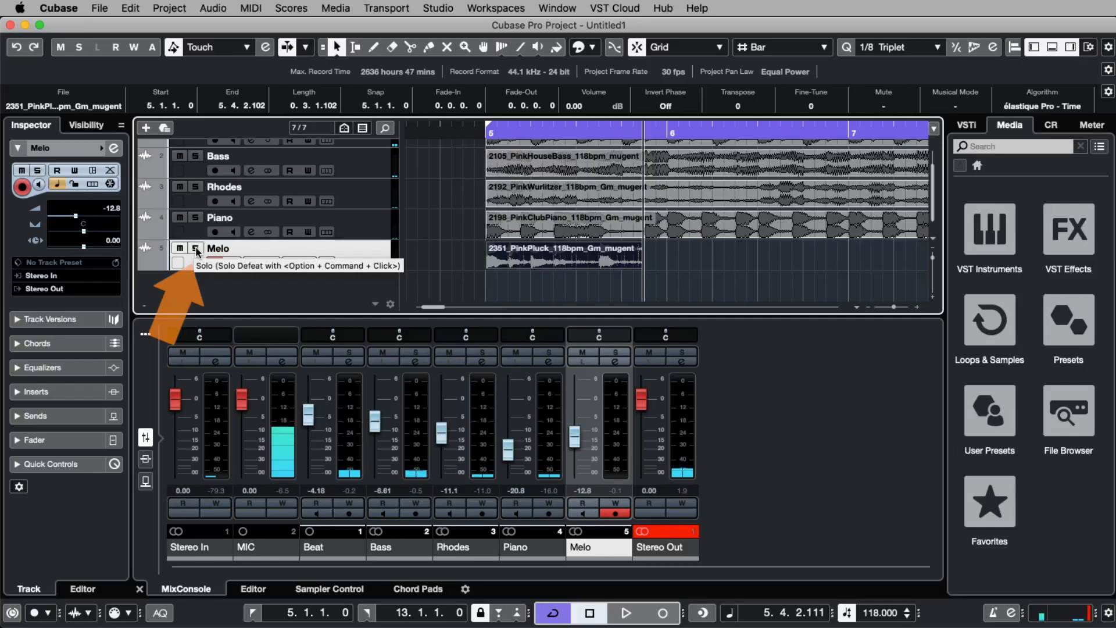
Step: Solo the Melo track and play its first pluck clip from bar 5
click(197, 250)
scroll(214, 232, up, 2)
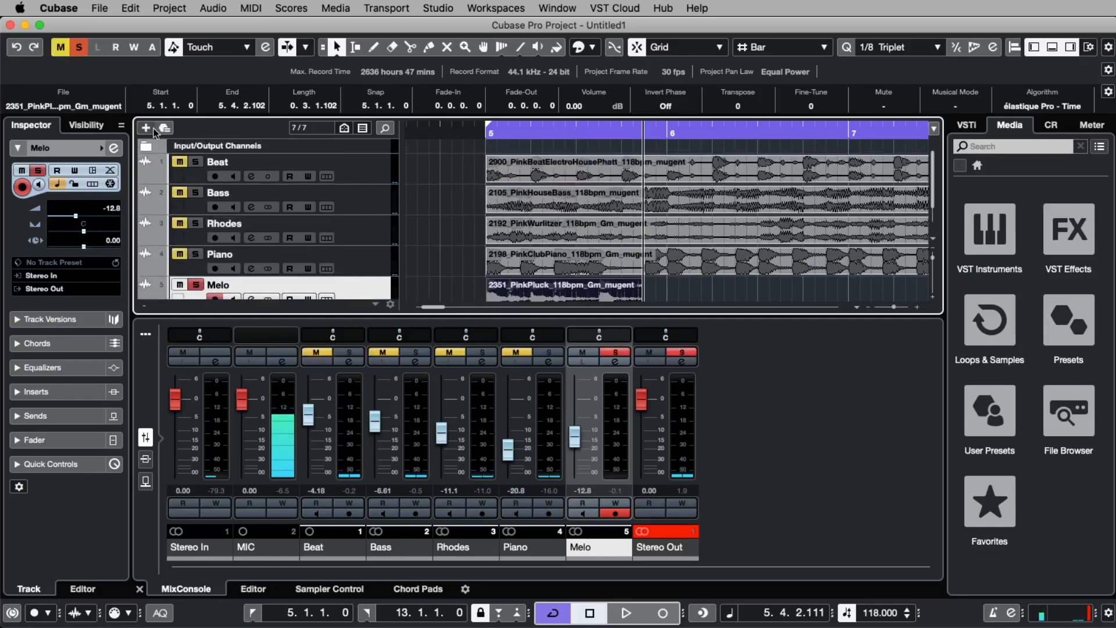
scroll(198, 240, down, 2)
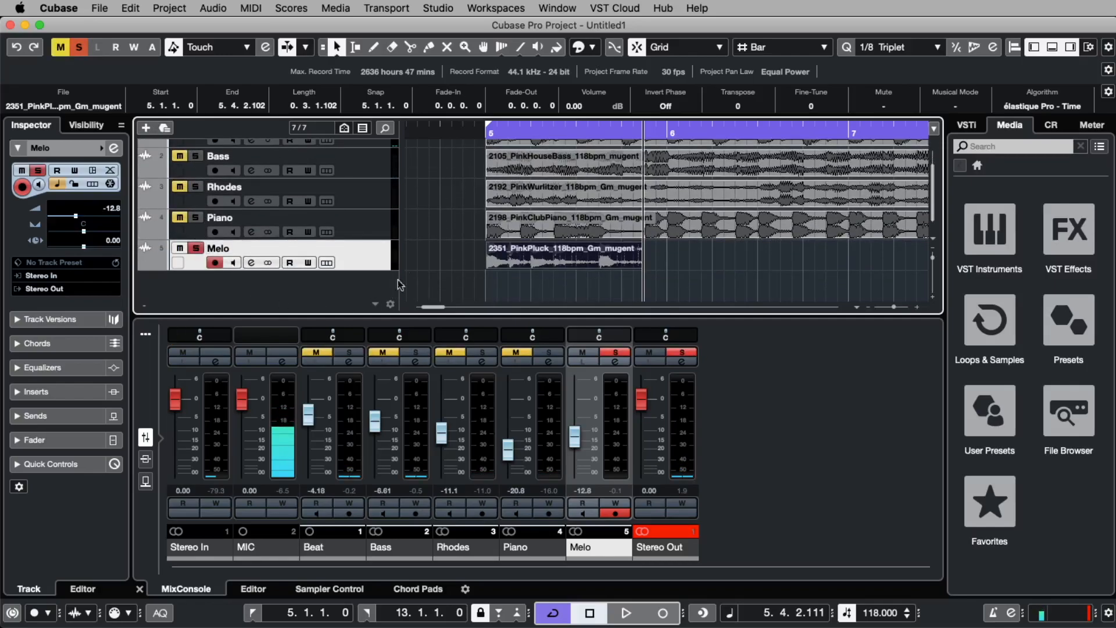
click(488, 138)
key(space)
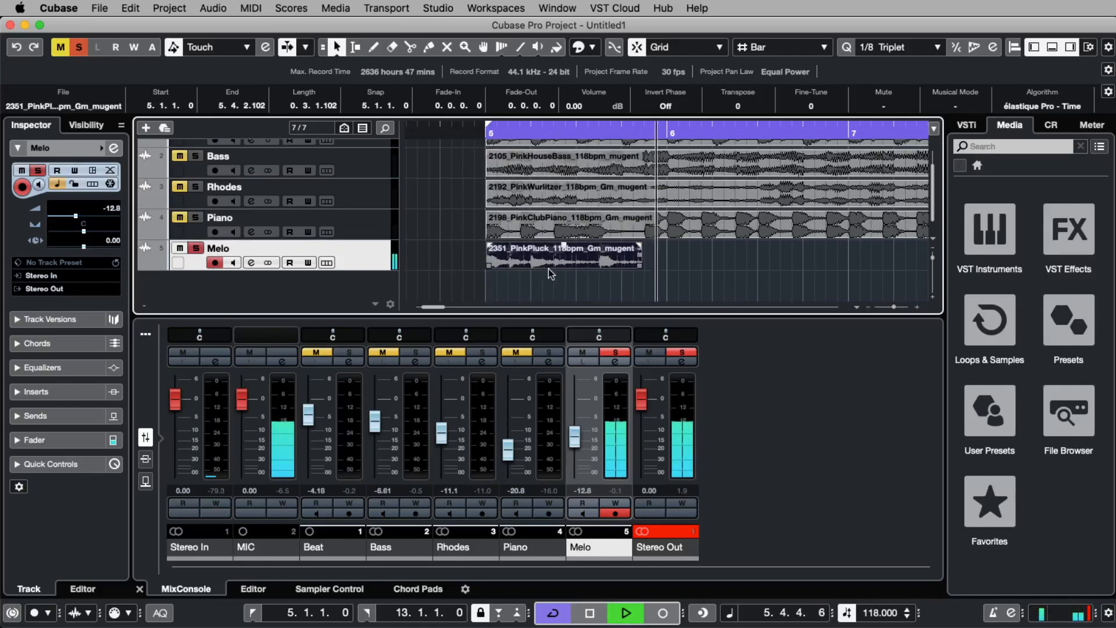
key(space)
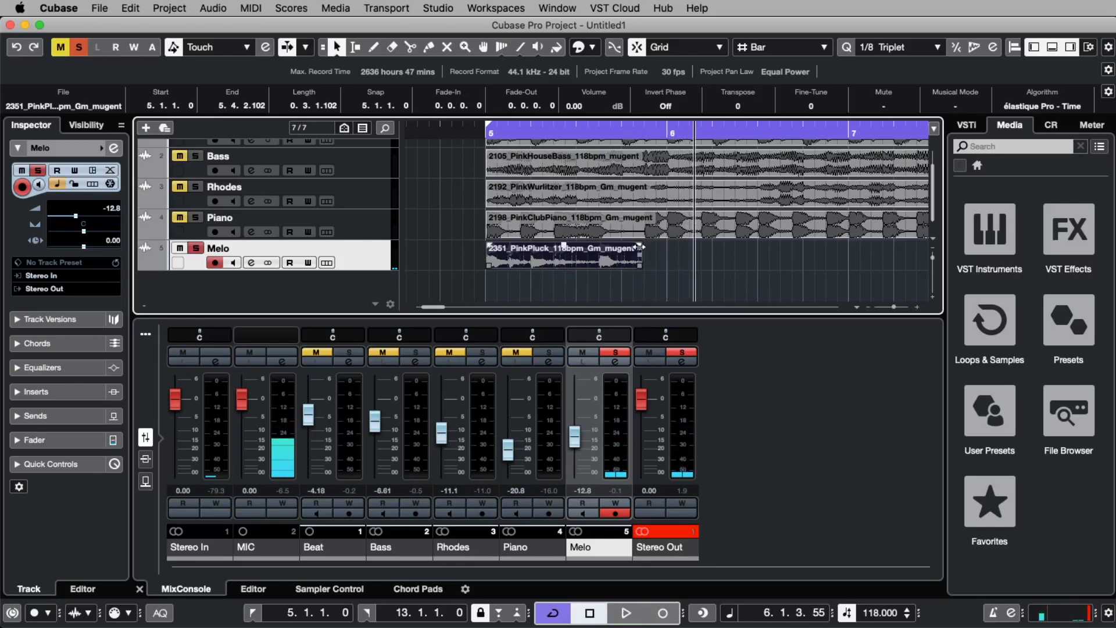
Step: Add a fade-out of about 0.0.2.16 to Melo's first pluck clip and play it from bar 5
drag(641, 246, 618, 254)
key(space)
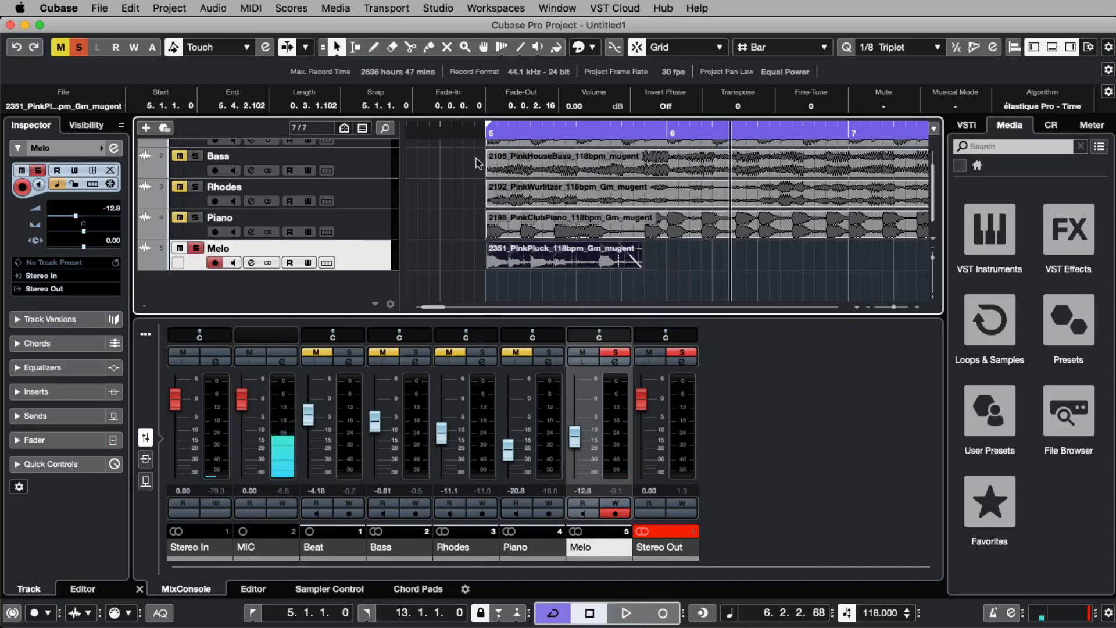
double_click(483, 138)
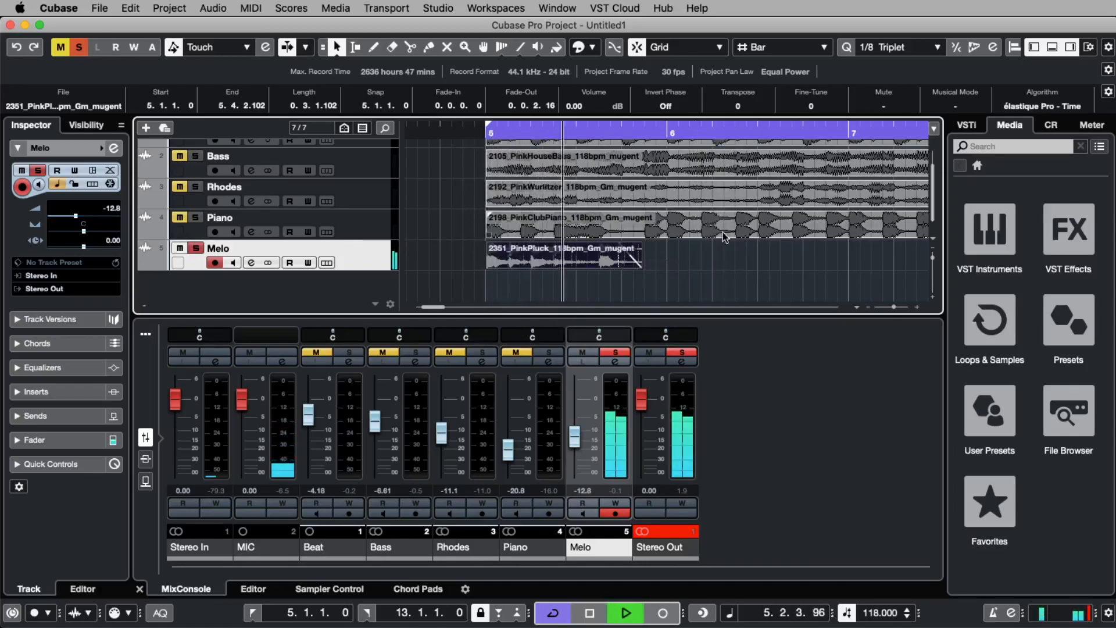
key(space)
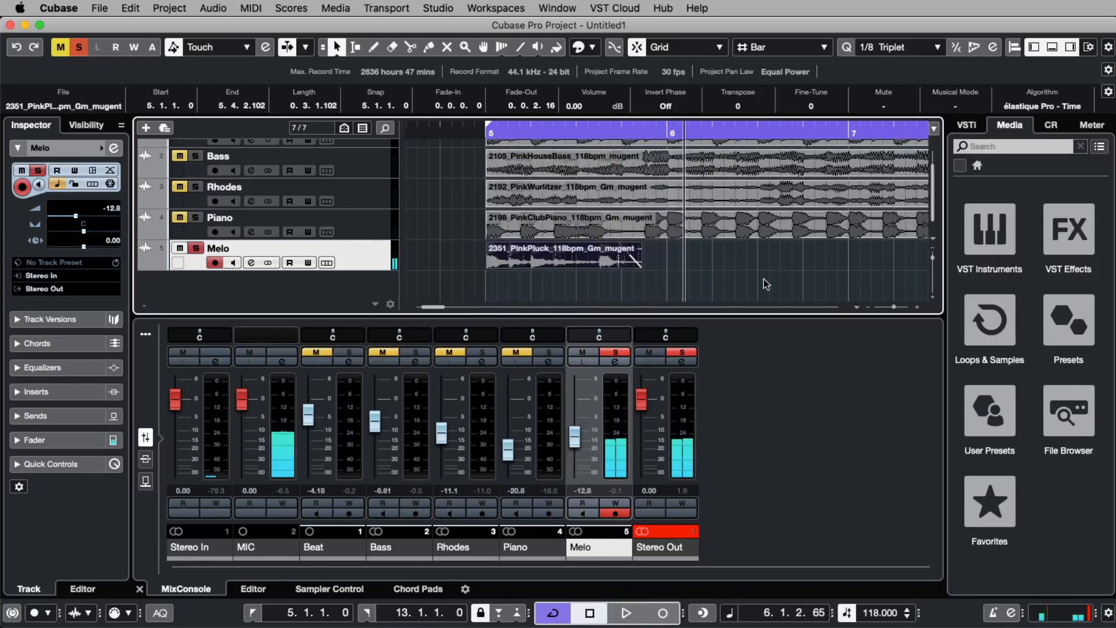
Step: Shorten Melo's clip at bar 9 so it ends at 9.4.3.10, and give it a fade-out of about 0.0.1.58
scroll(762, 278, right, 10)
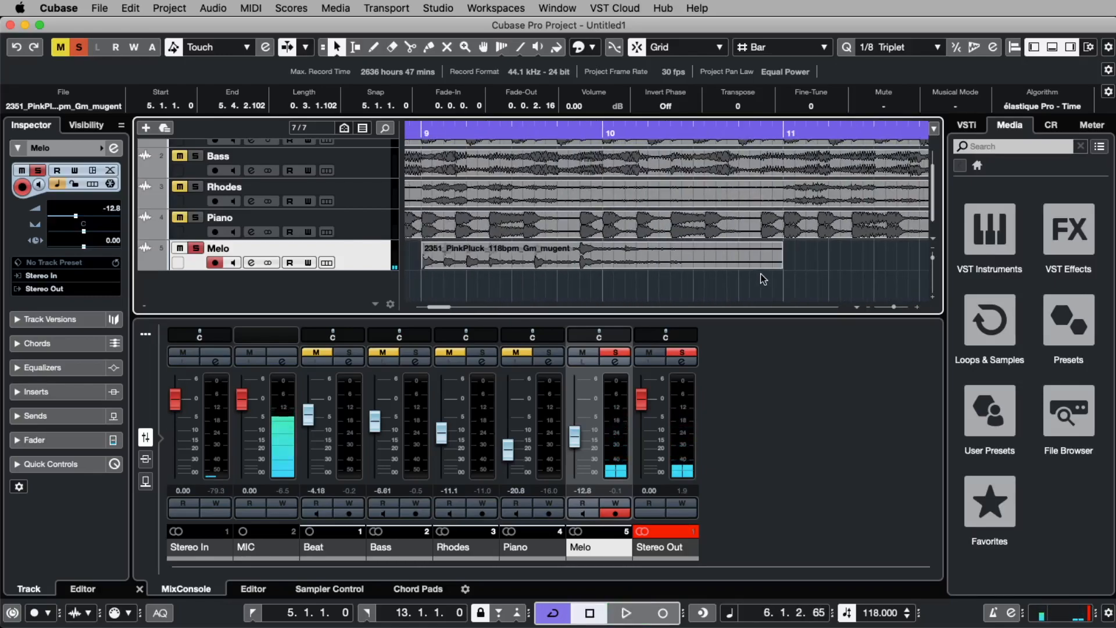
scroll(760, 274, left, 2)
drag(885, 266, 684, 285)
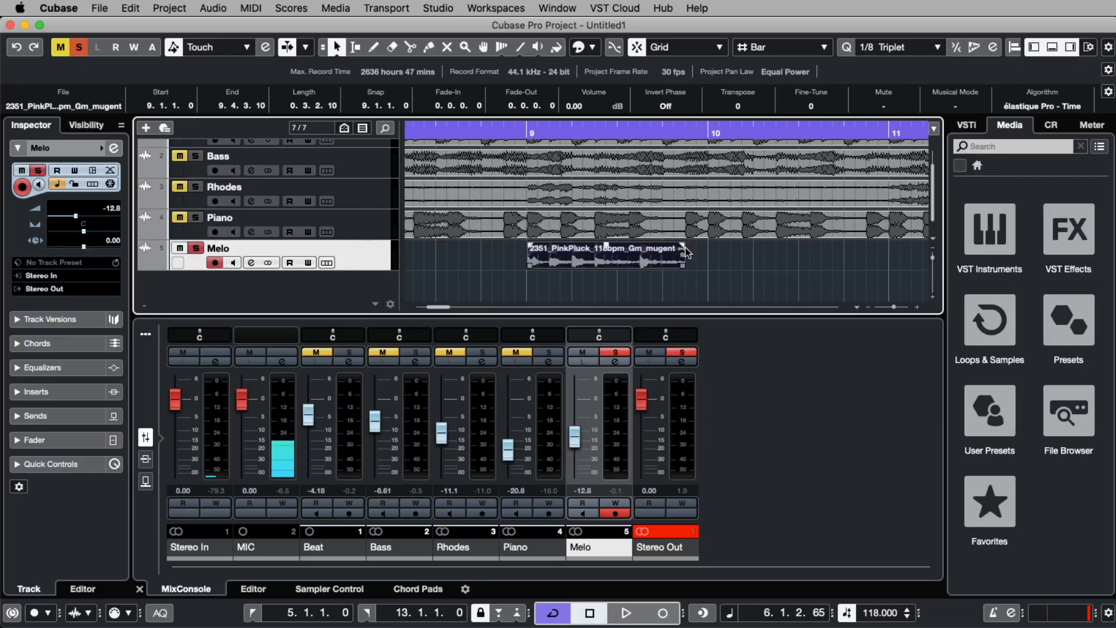
drag(682, 247, 649, 251)
key(space)
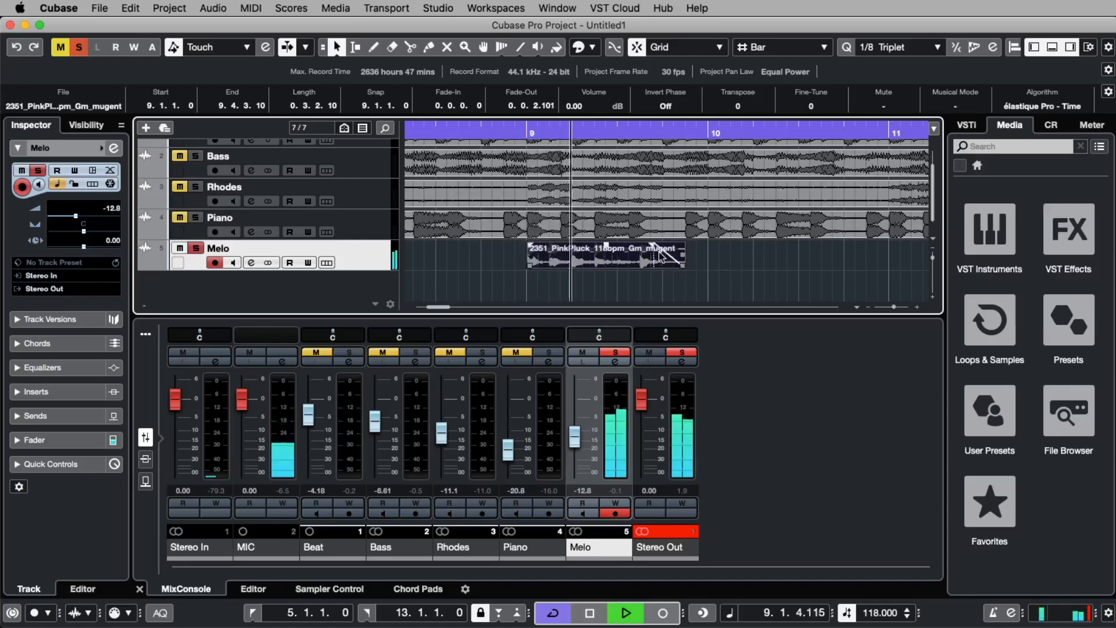
drag(648, 247, 666, 246)
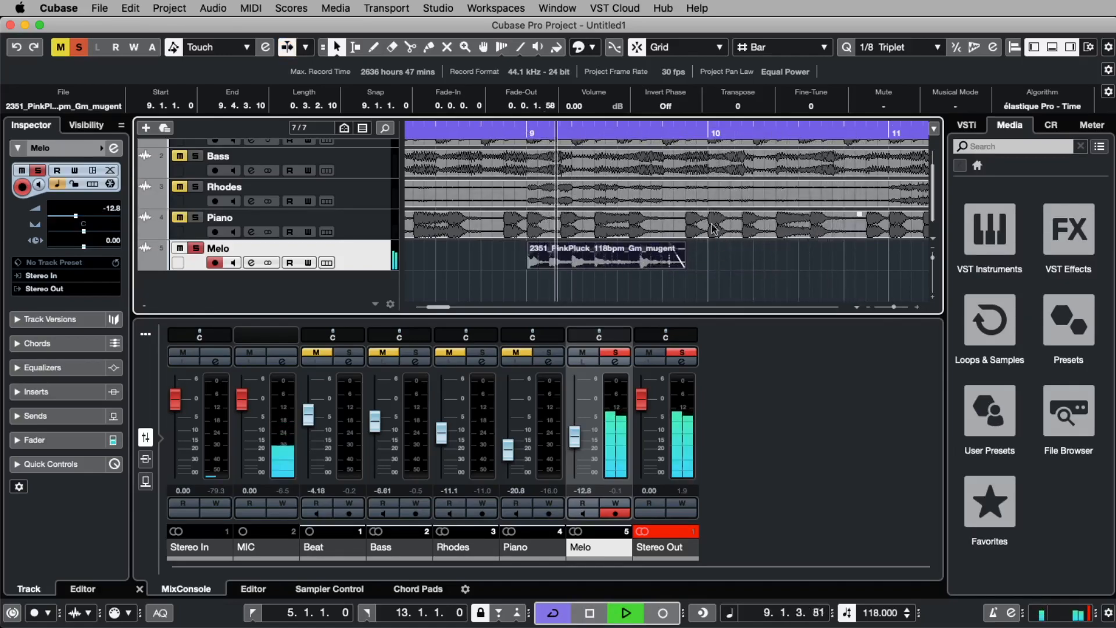
key(space)
Step: Play the soloed first pluck clip from bar 5 to check how its ending fades out
scroll(693, 254, up, 2)
scroll(694, 257, down, 2)
scroll(695, 258, left, 10)
scroll(693, 259, right, 1)
click(698, 256)
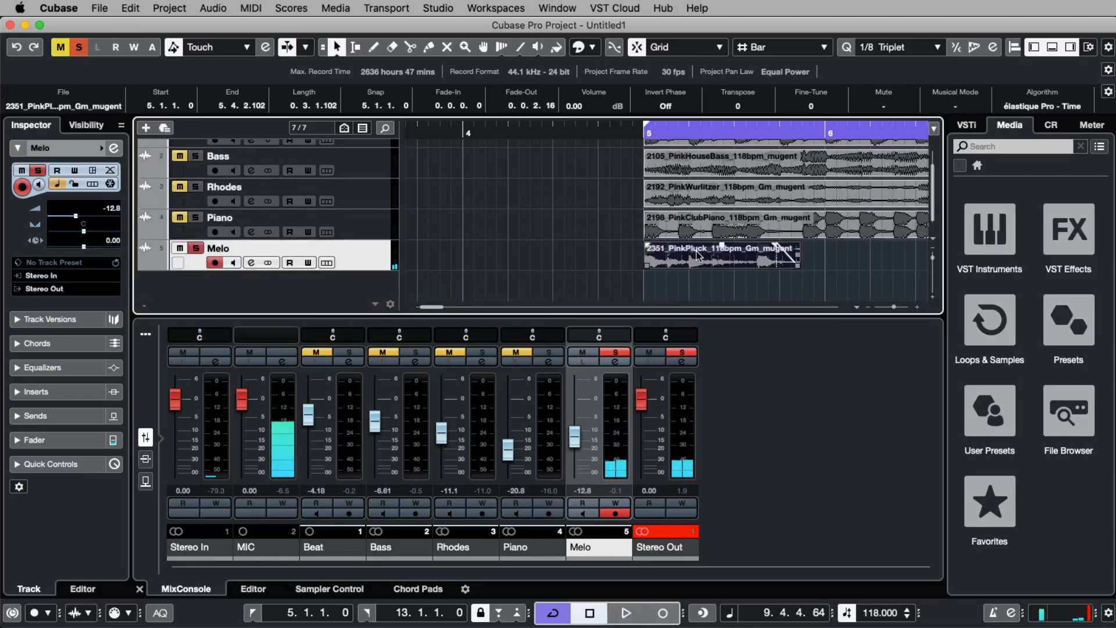
scroll(691, 255, right, 2)
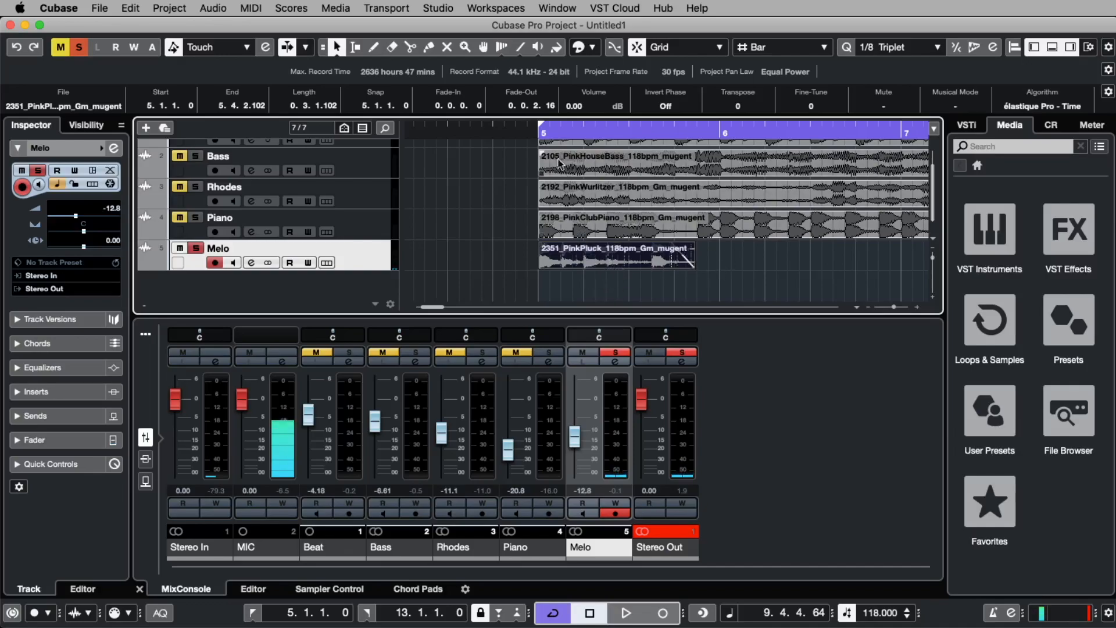
click(533, 136)
key(space)
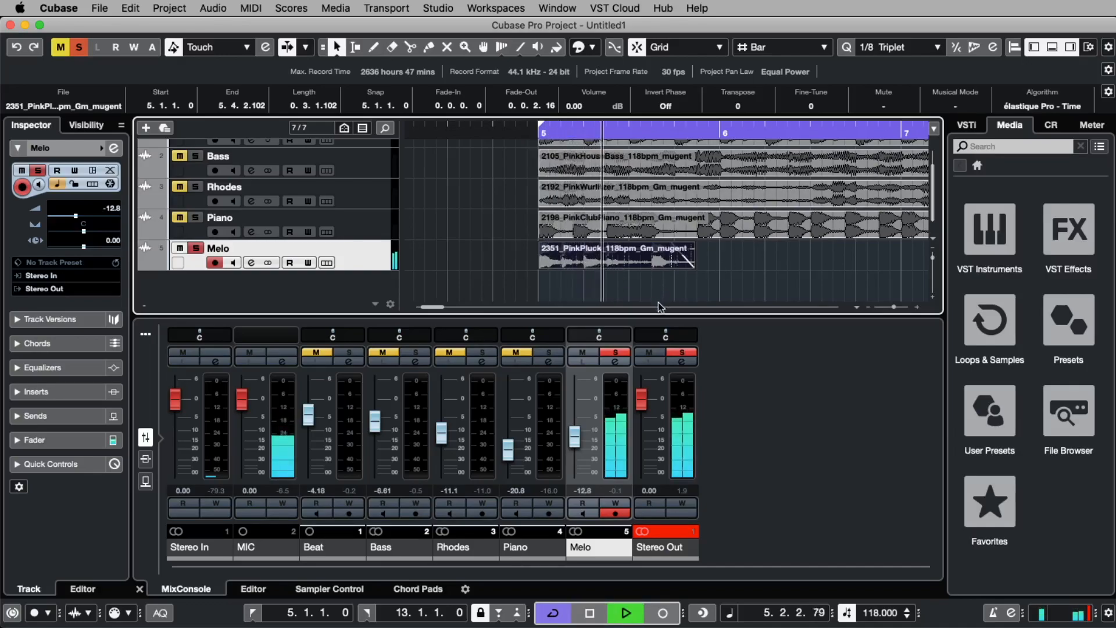
key(space)
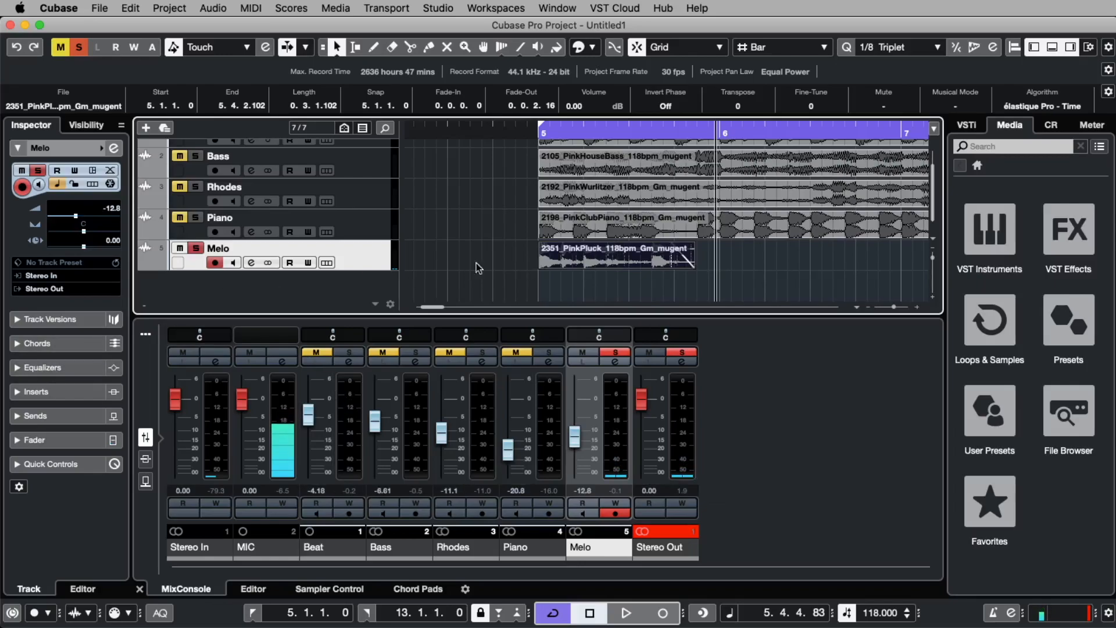
Step: Load PingPongDelay from the Delay category into Melo's first insert slot and play the clip from bar 5
click(32, 390)
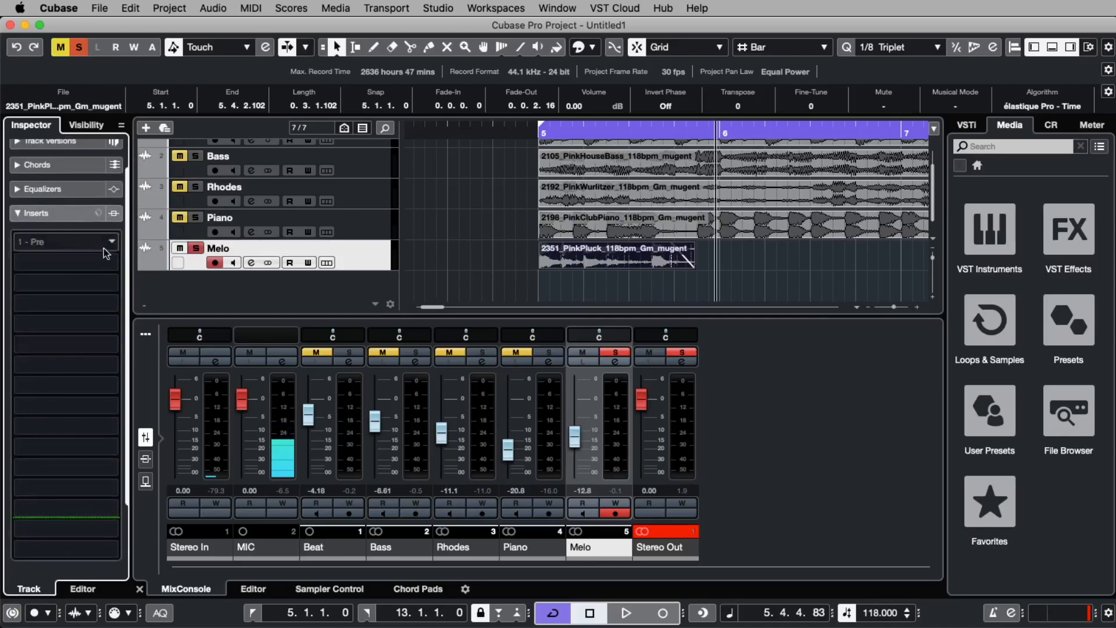
mouse_move(100, 253)
mouse_down()
mouse_move(99, 487)
mouse_move(92, 263)
mouse_up()
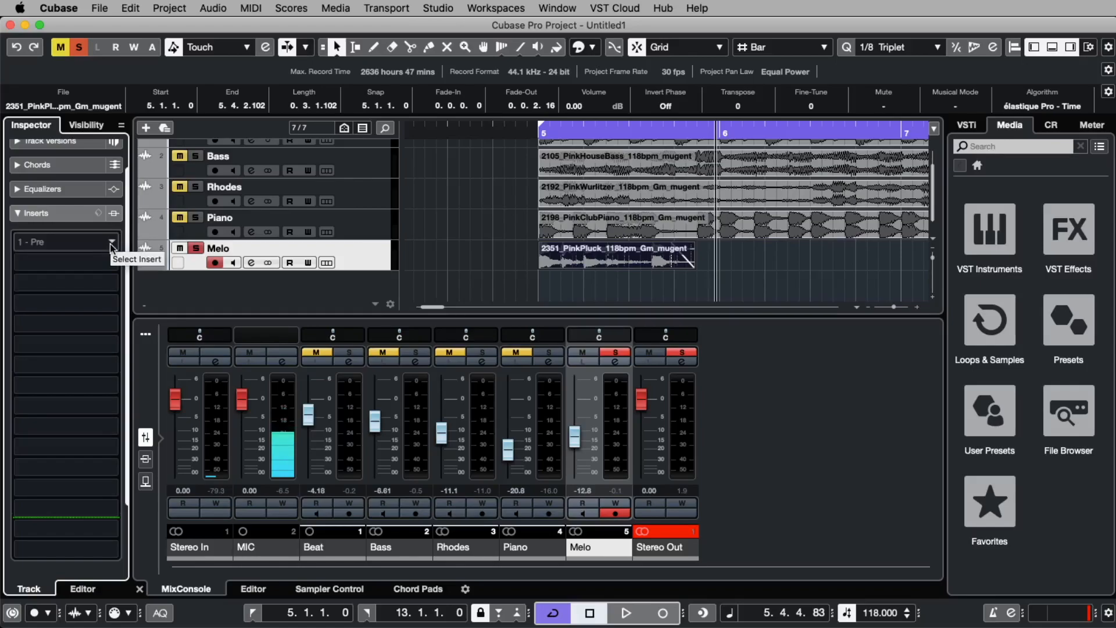
click(109, 243)
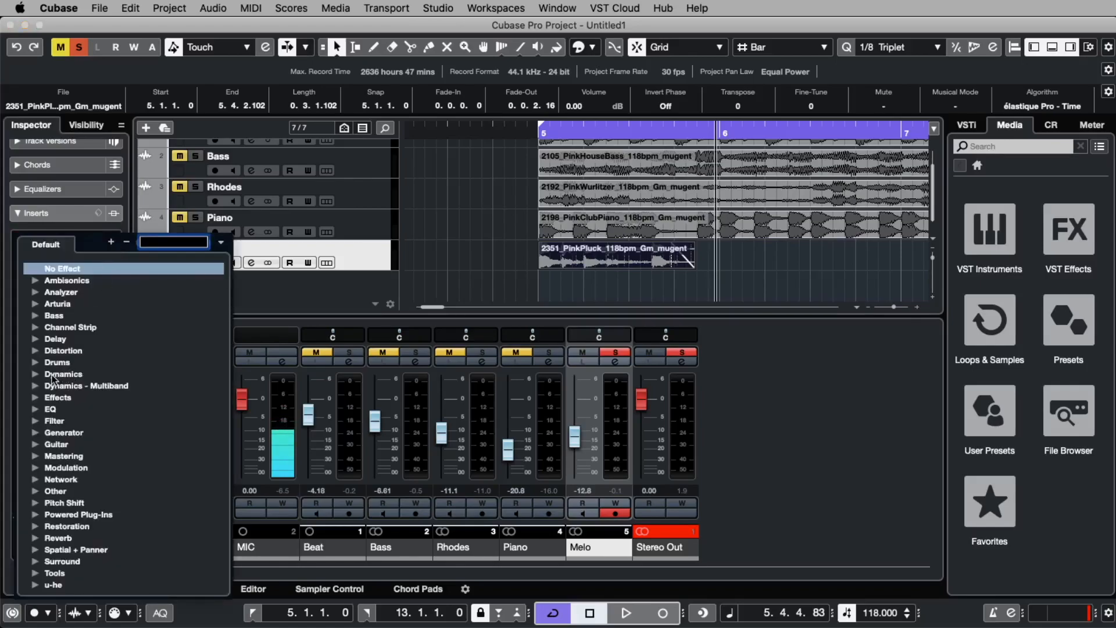
click(34, 340)
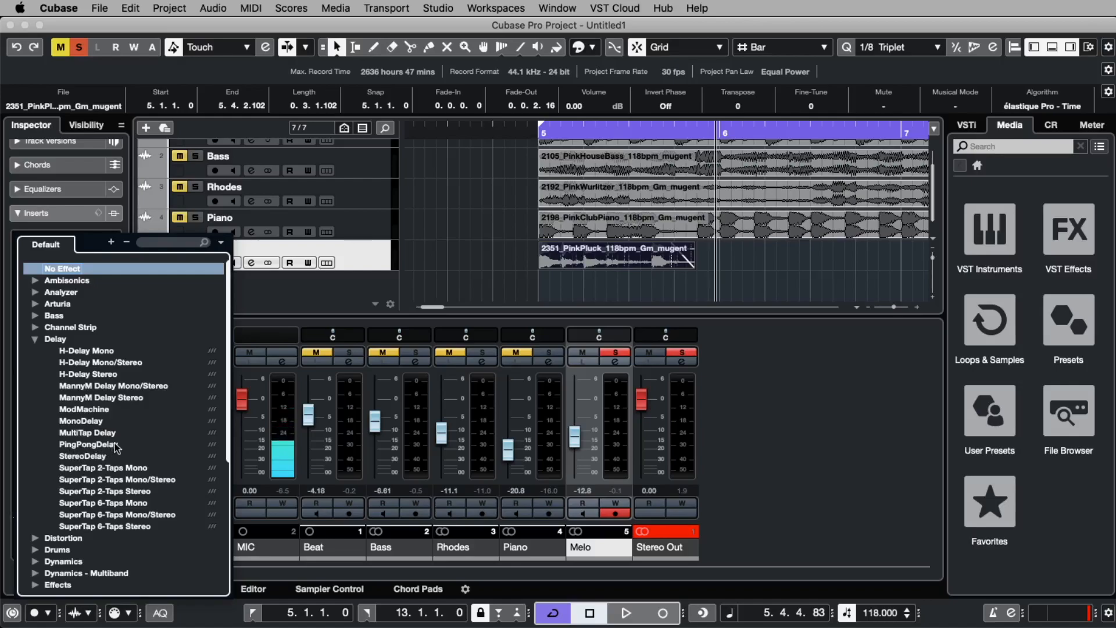
click(115, 444)
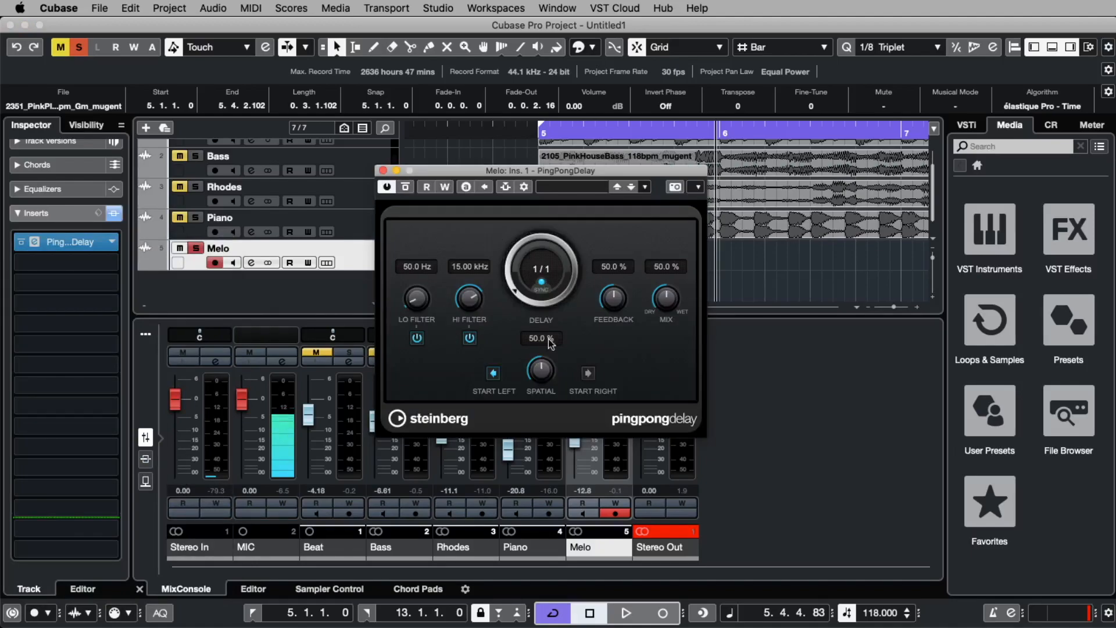
drag(562, 164, 403, 176)
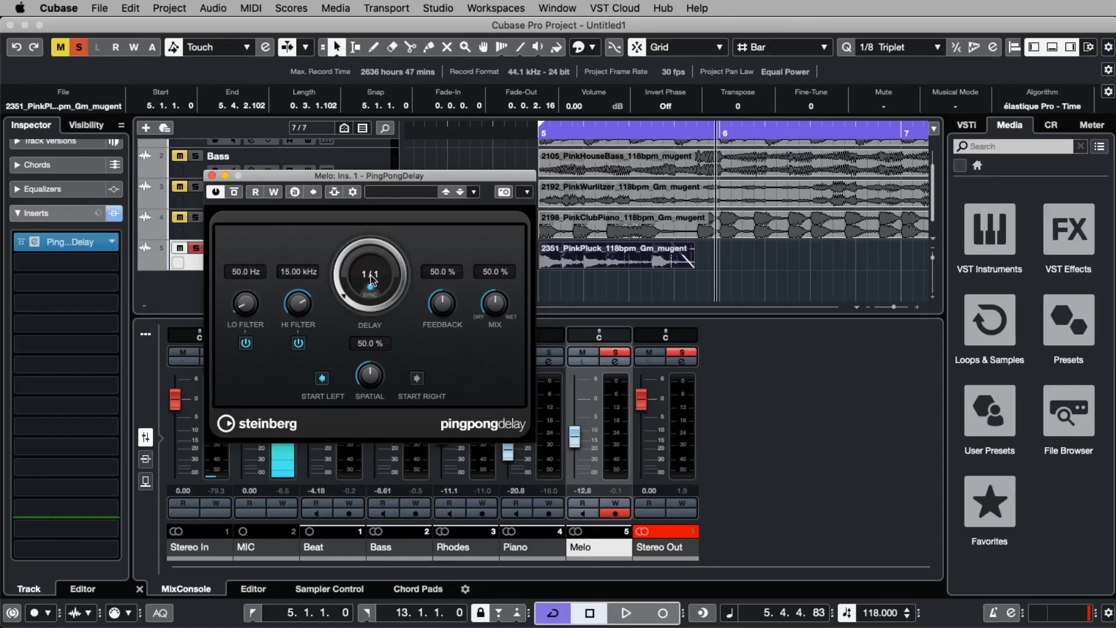
click(540, 134)
key(space)
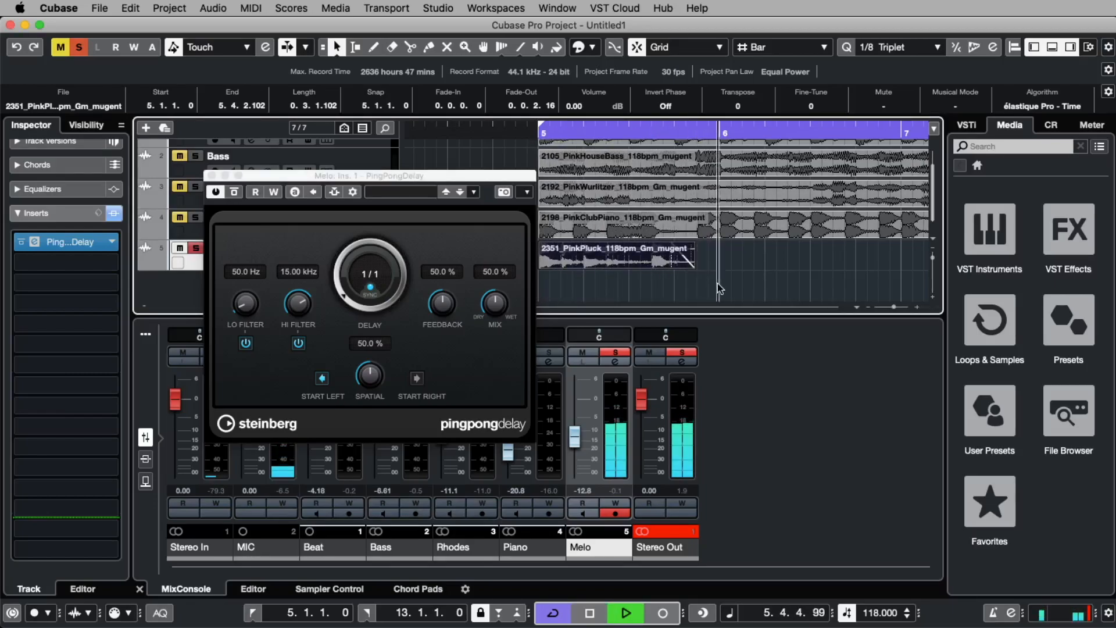
key(space)
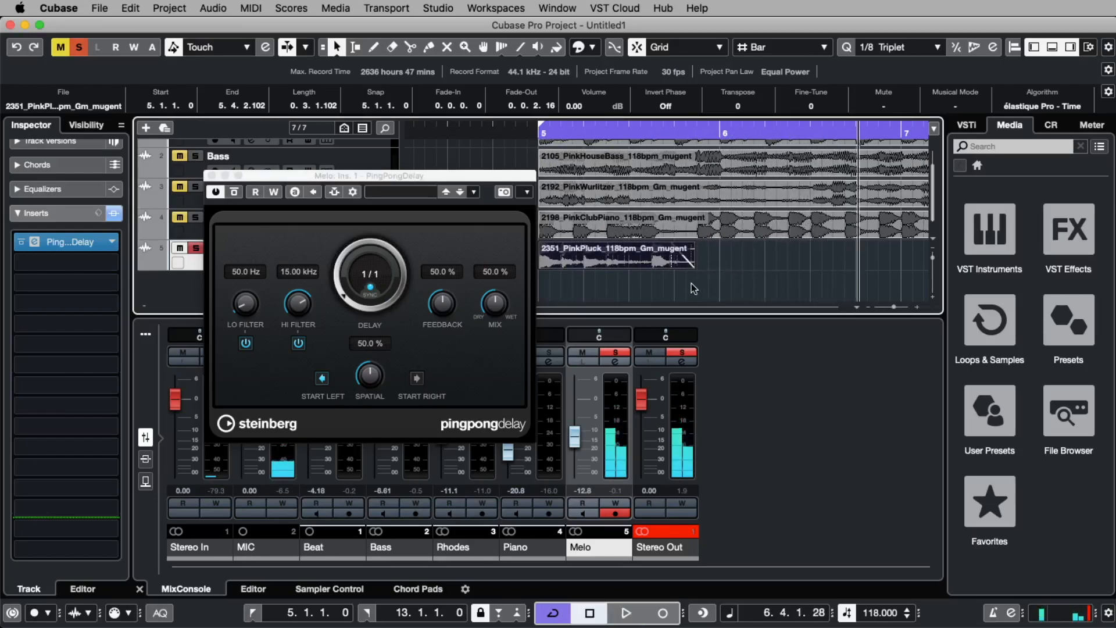
Step: Set the PingPongDelay's delay time to 1/4 and play the Melo clip from bar 5
click(370, 277)
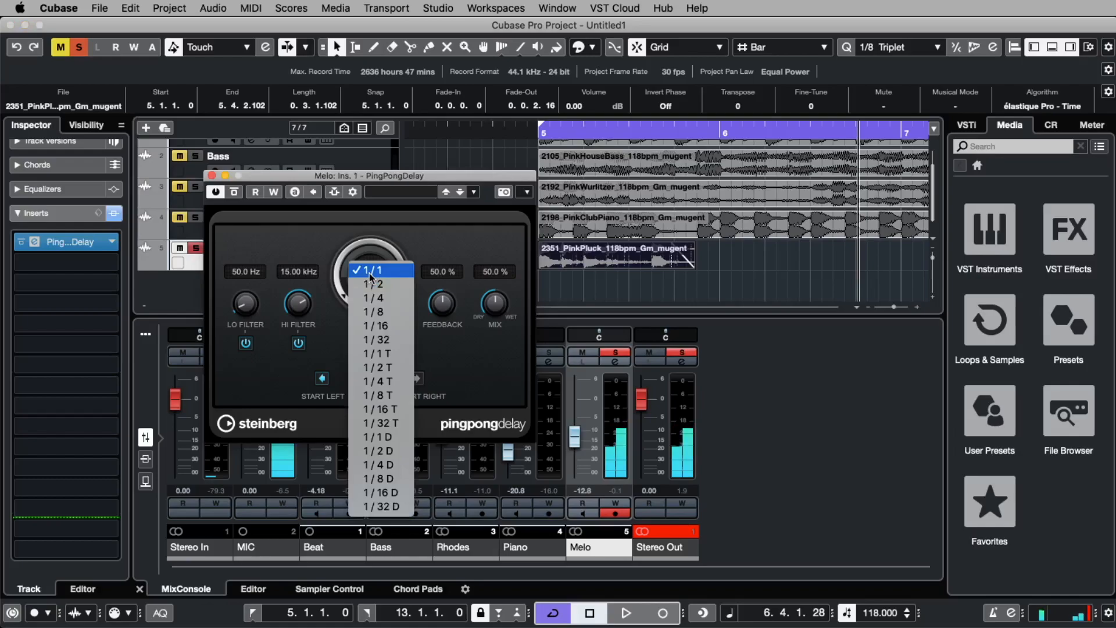
click(384, 299)
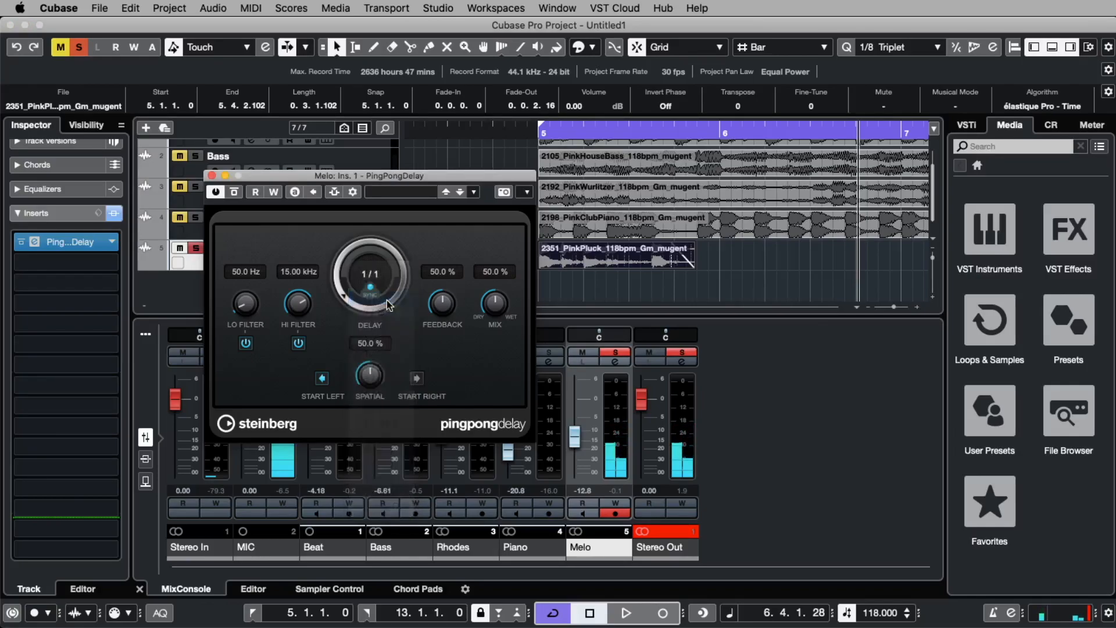
click(540, 139)
key(space)
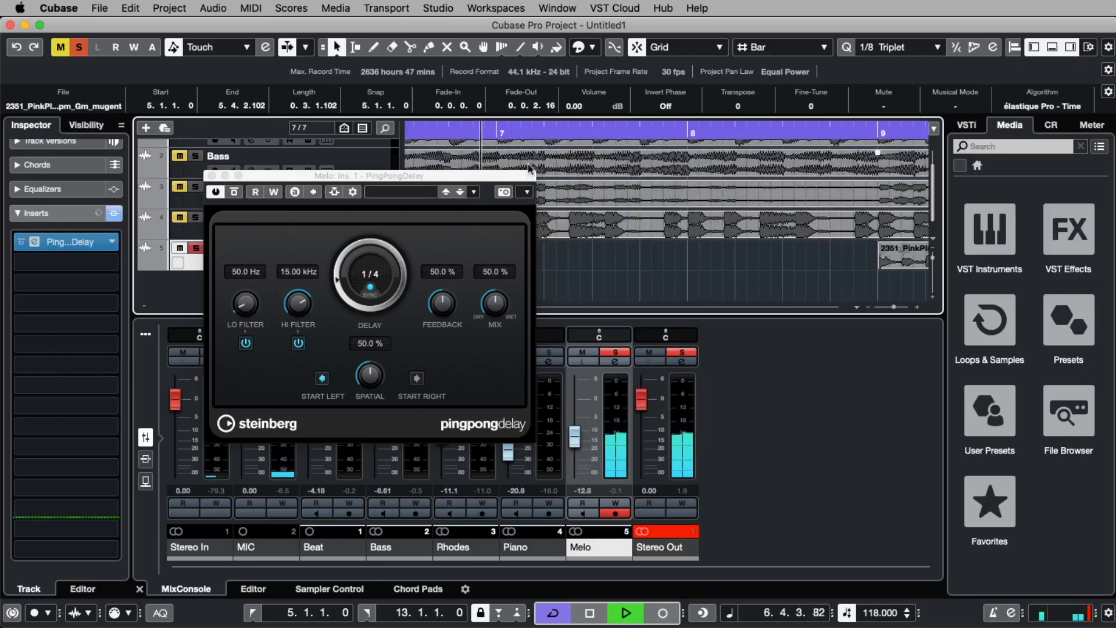
key(space)
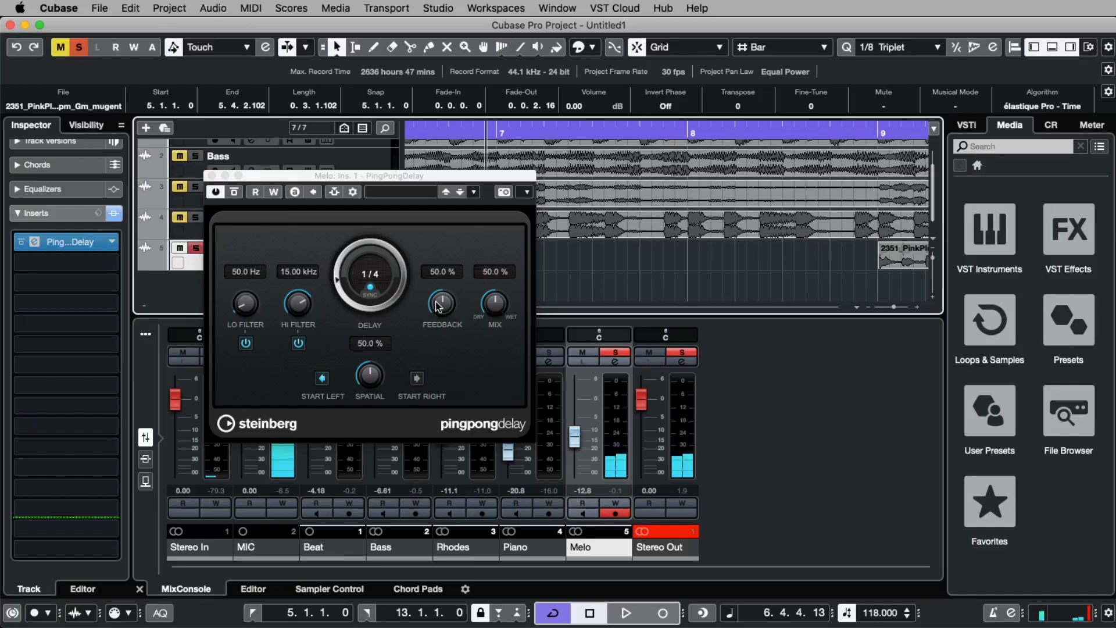
Step: Lower the PingPongDelay's feedback to 0.0 % and play the Melo clip from bar 5
drag(437, 305, 454, 347)
drag(476, 396, 416, 422)
key(space)
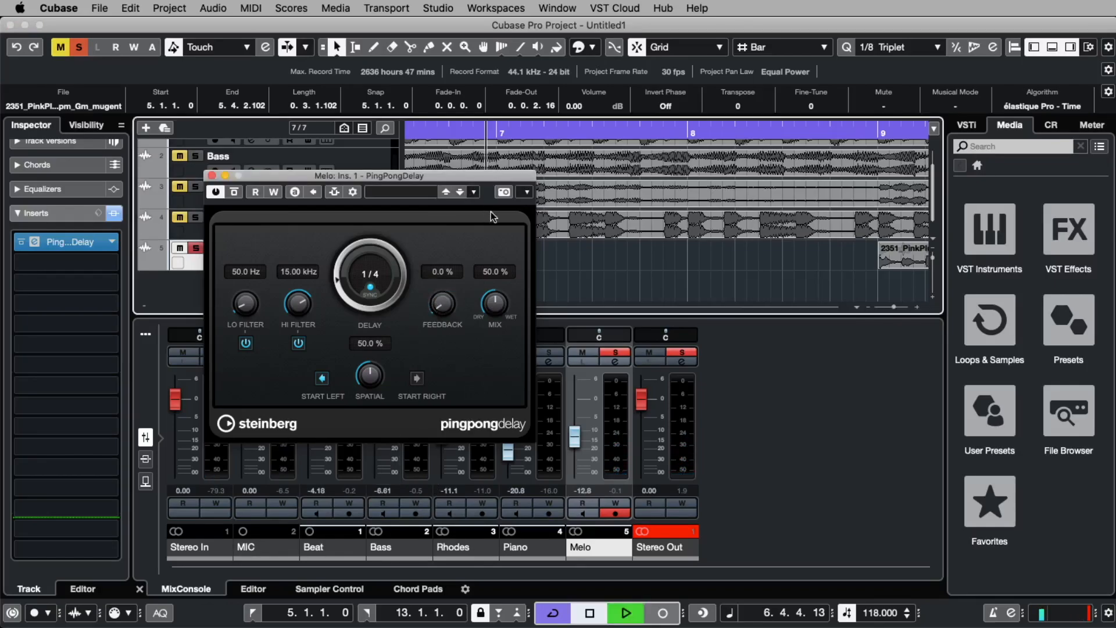
key(space)
scroll(477, 165, left, 8)
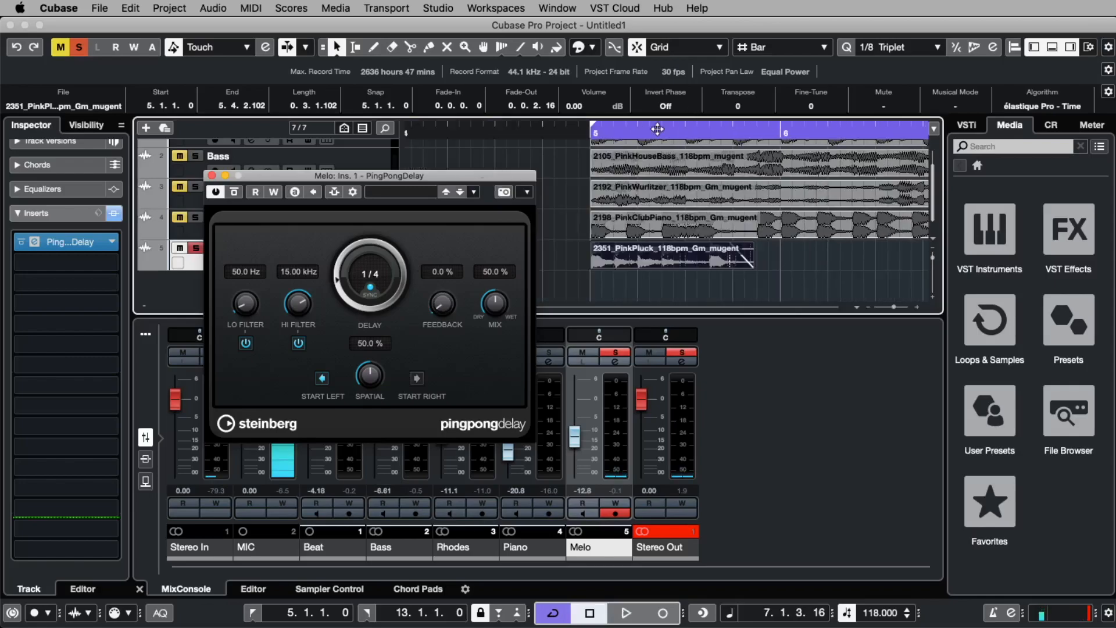
click(591, 134)
key(space)
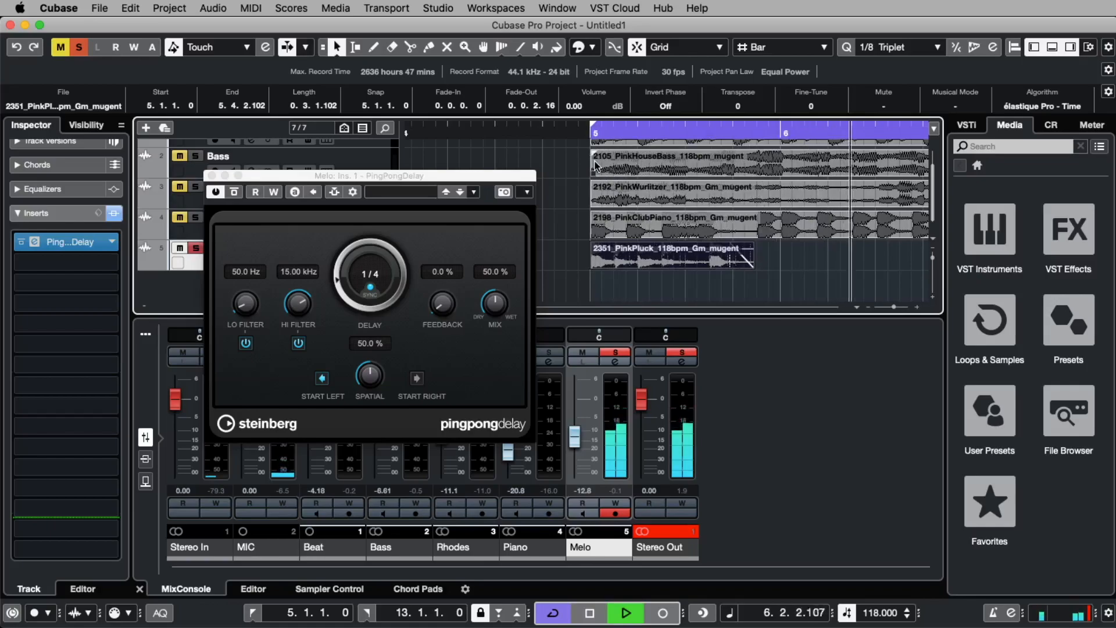
key(space)
Step: Raise the PingPongDelay's feedback to about 45.5 %
drag(440, 309, 436, 275)
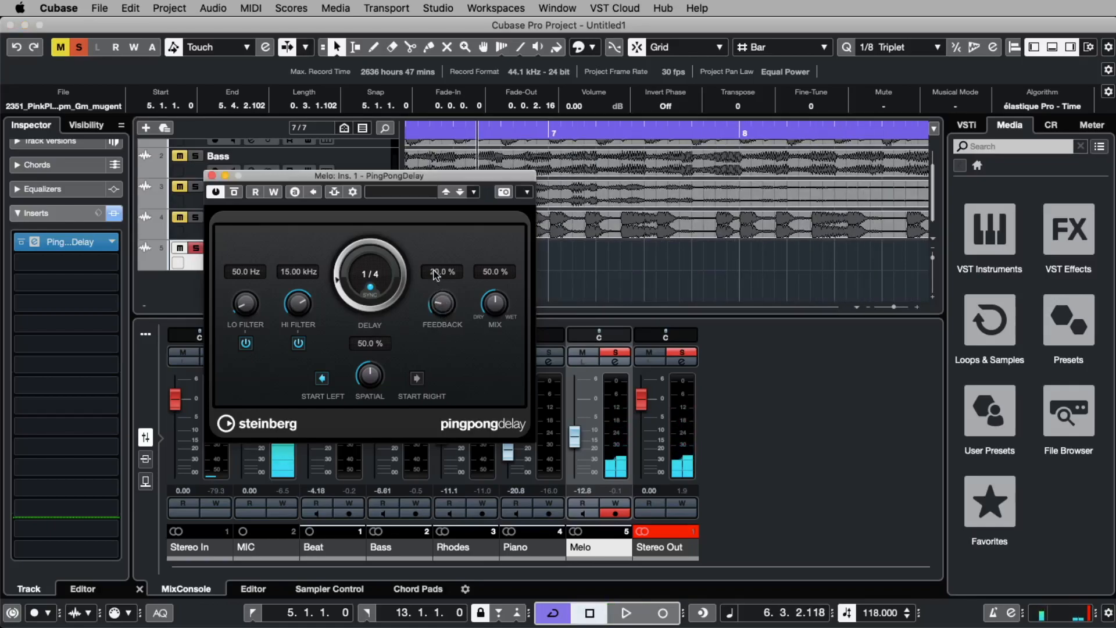
drag(431, 236, 430, 227)
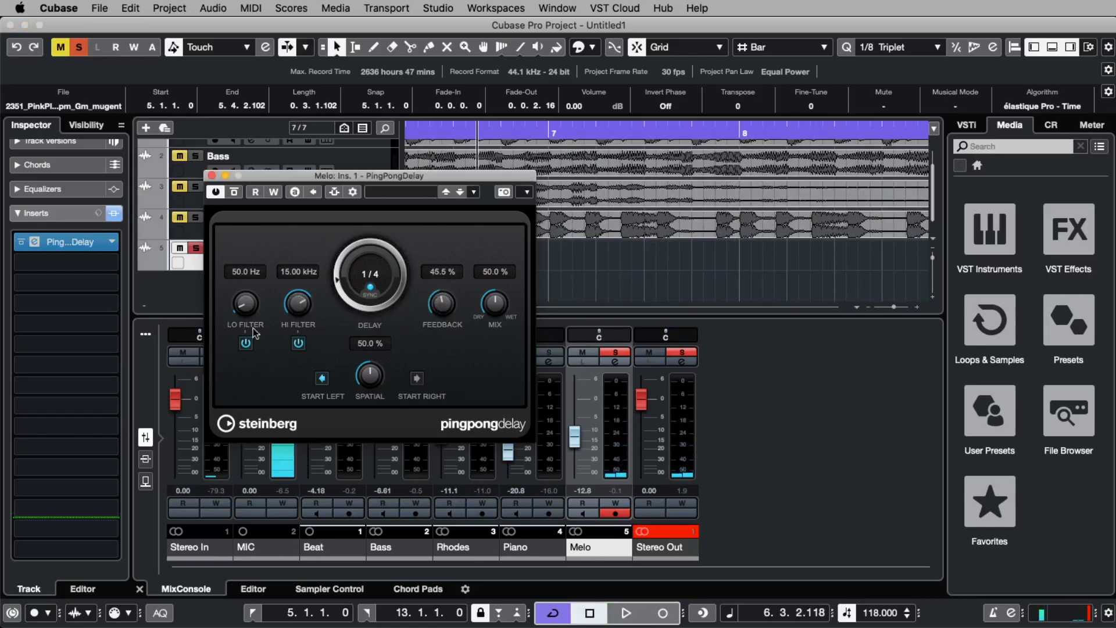
Step: Set the PingPongDelay's low filter to about 464.7 Hz and high filter to about 5.69 kHz, playing the Melo clip from bar 5
drag(243, 308, 251, 263)
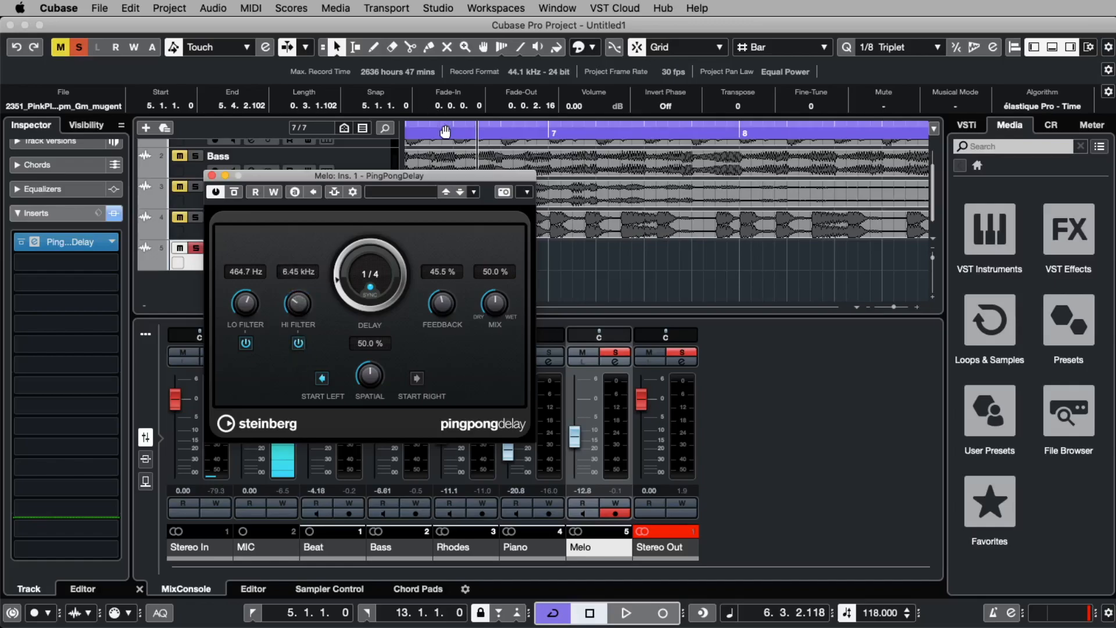
scroll(430, 133, left, 6)
click(691, 132)
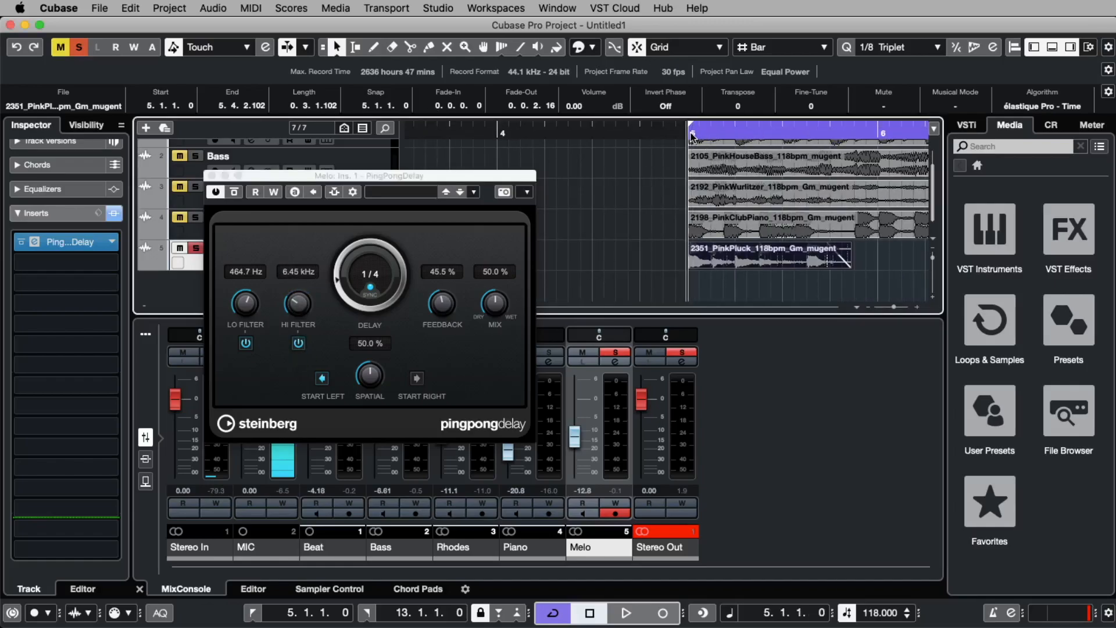
key(space)
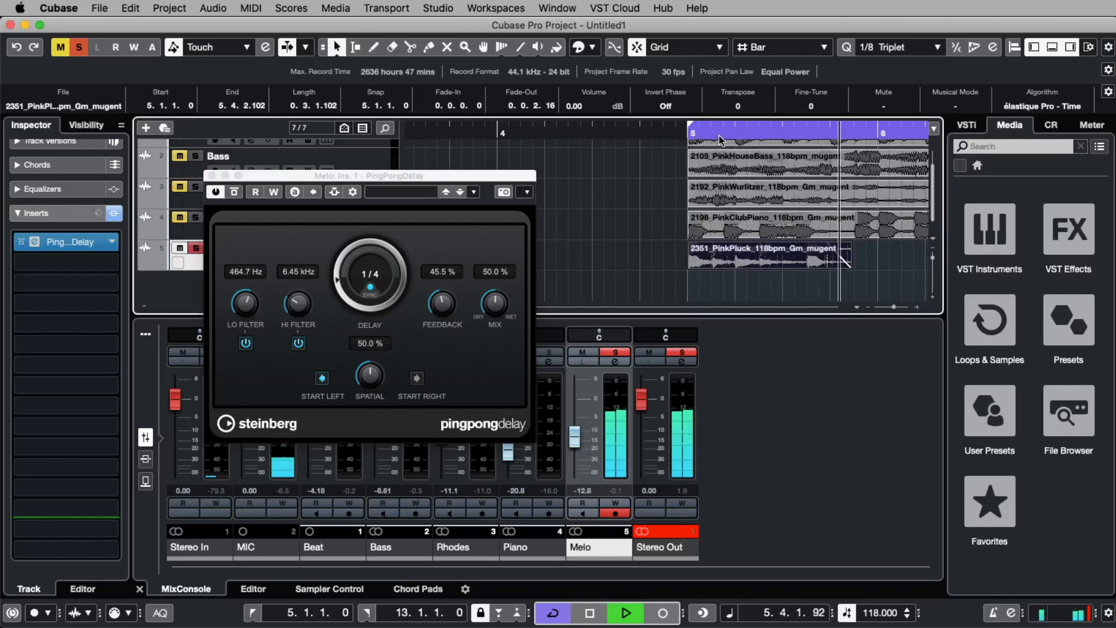
key(space)
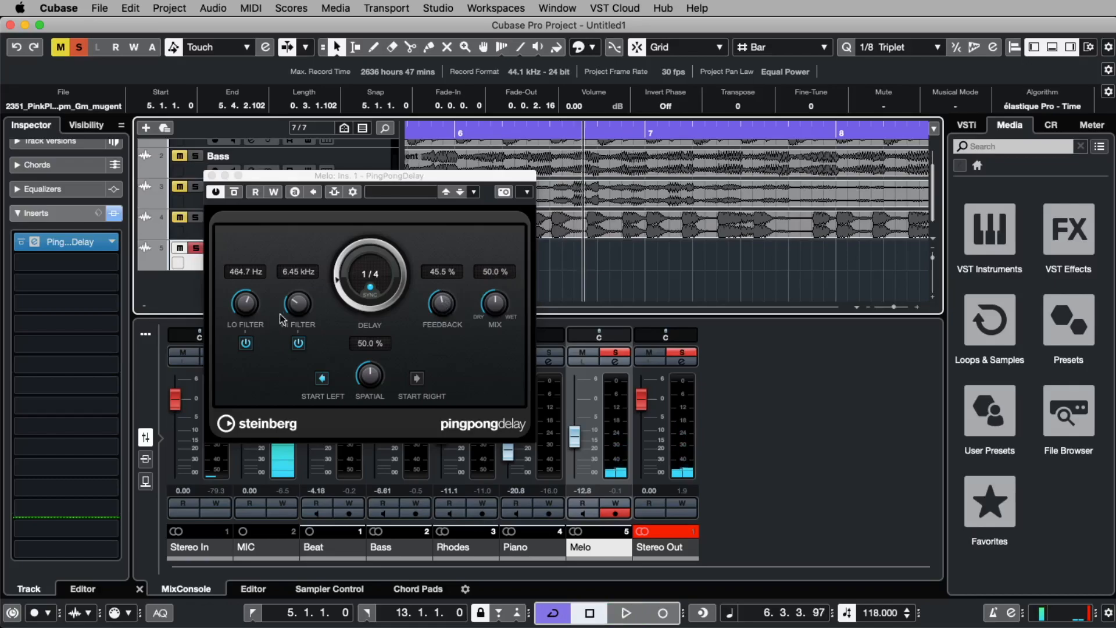
click(300, 308)
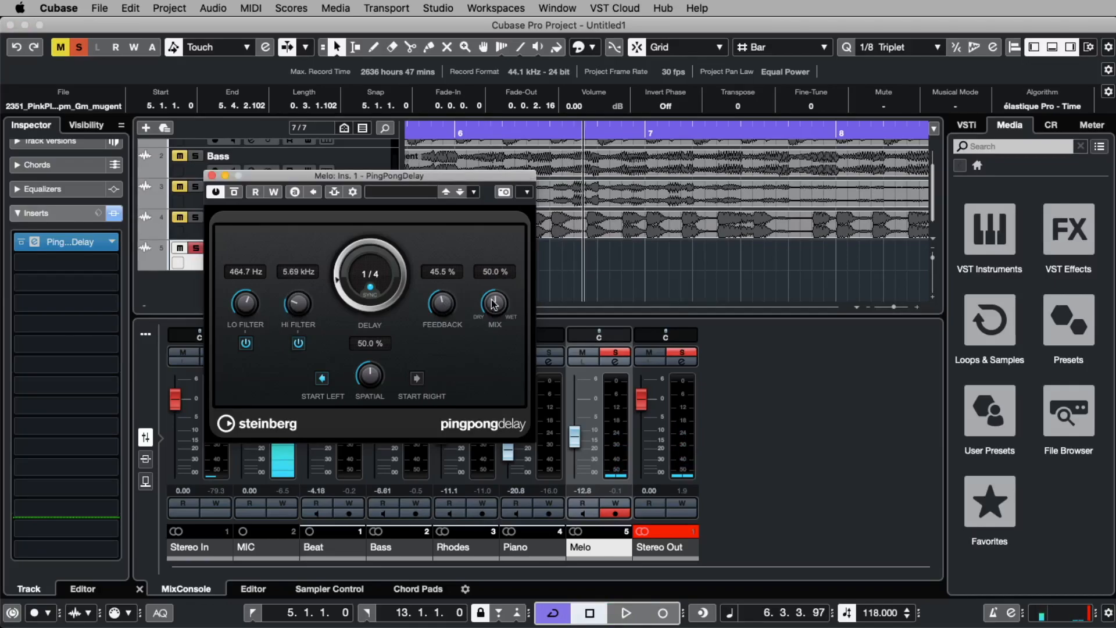
Step: Lower the PingPongDelay's mix to 0.0 % and play the Melo clip from bar 5
drag(492, 303, 491, 310)
scroll(747, 197, left, 10)
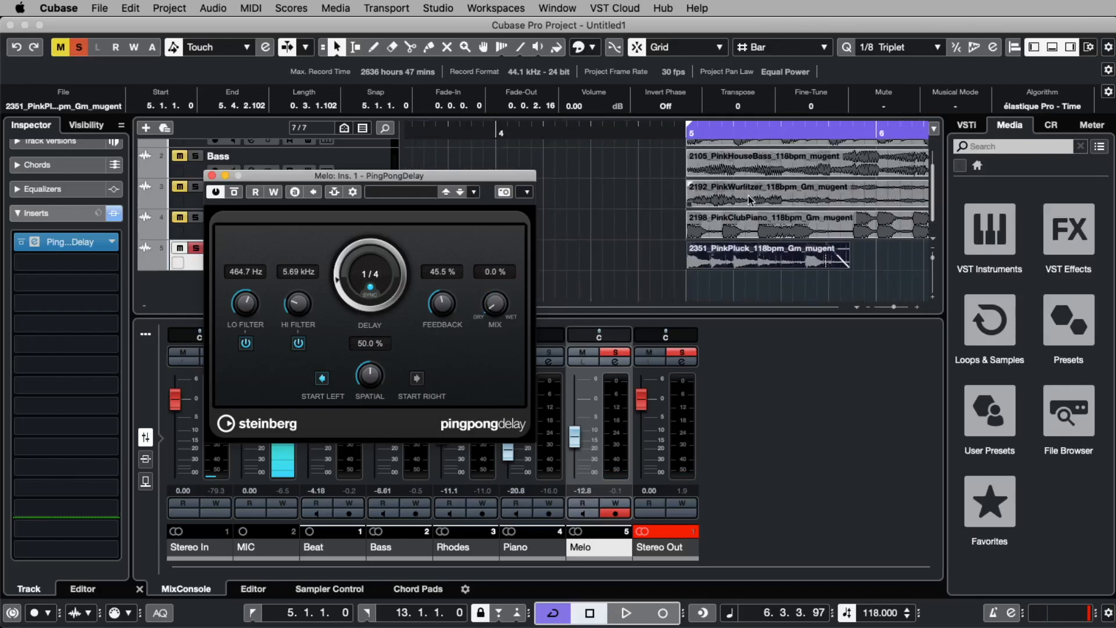
click(683, 149)
key(space)
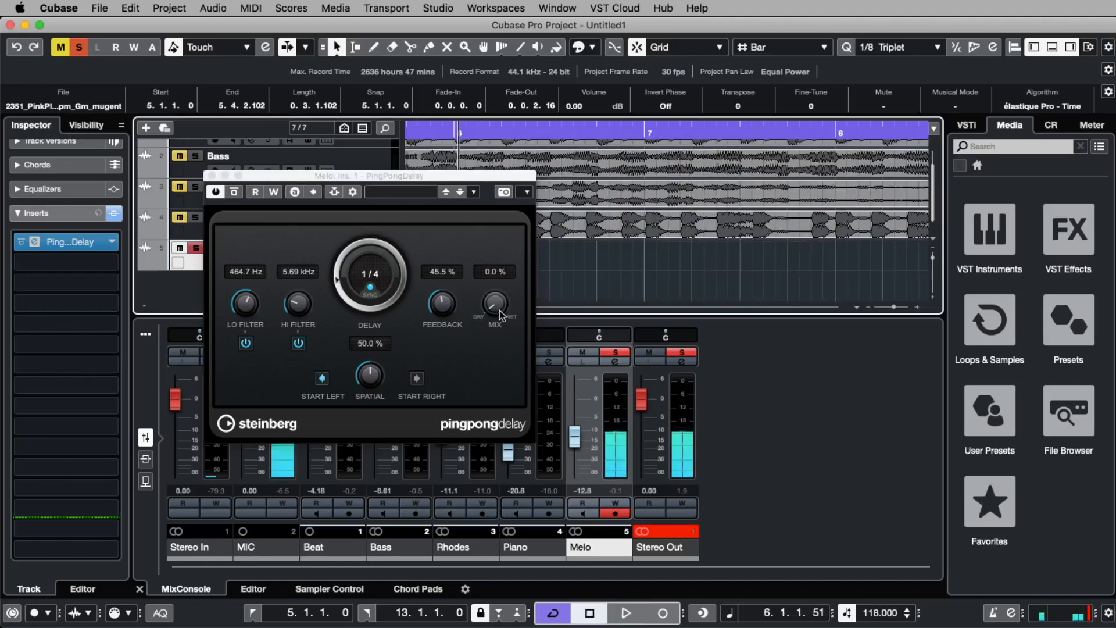
Step: Raise the PingPongDelay's mix to about 99.0 % and play the Melo clip from bar 5
drag(495, 303, 462, 127)
scroll(629, 233, left, 10)
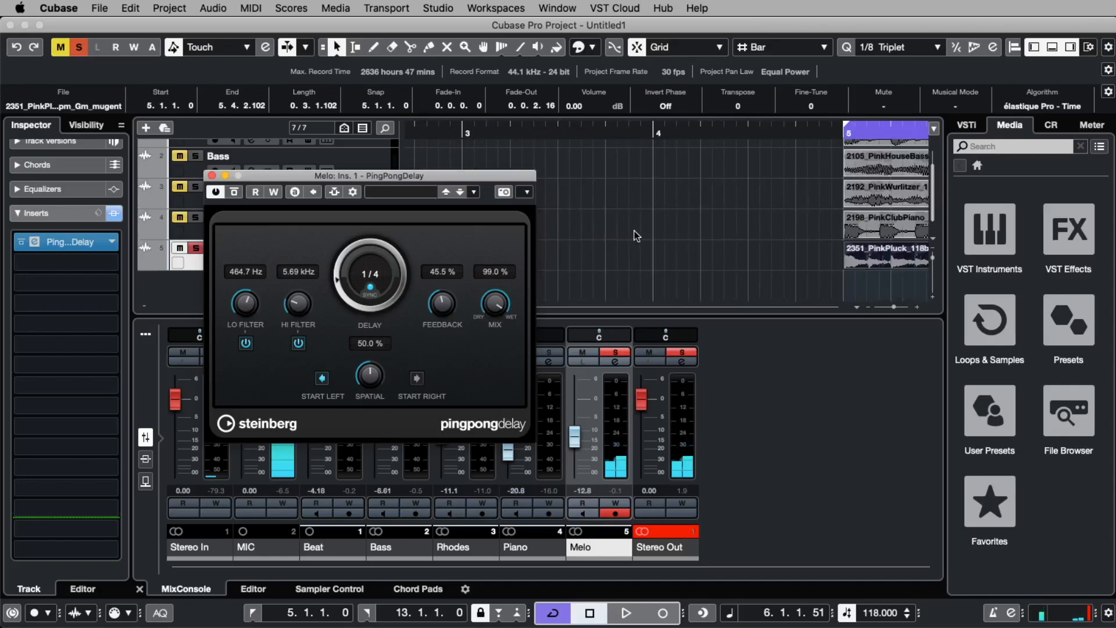
click(792, 140)
key(space)
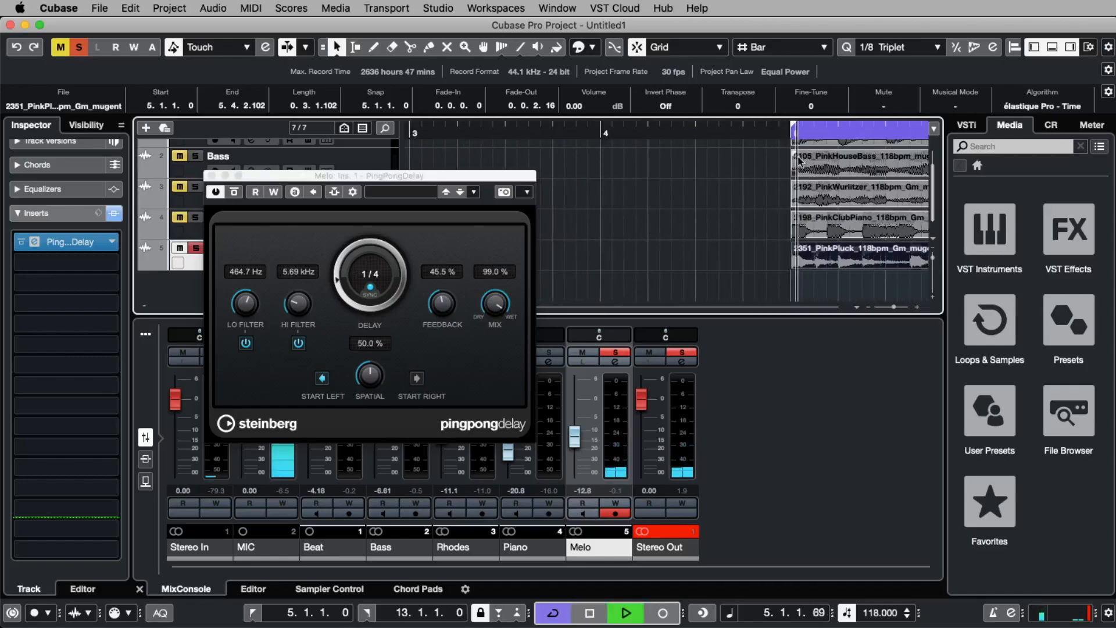
key(space)
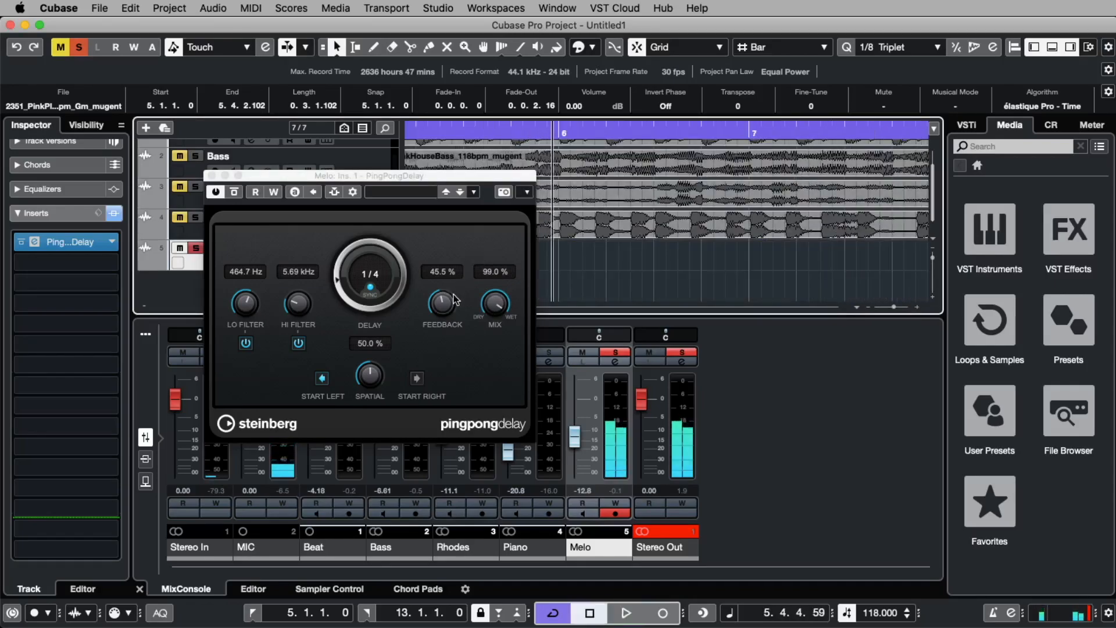
Step: Set the PingPongDelay's mix to 40.0 % and play the Melo clip from bar 5
drag(495, 302, 496, 382)
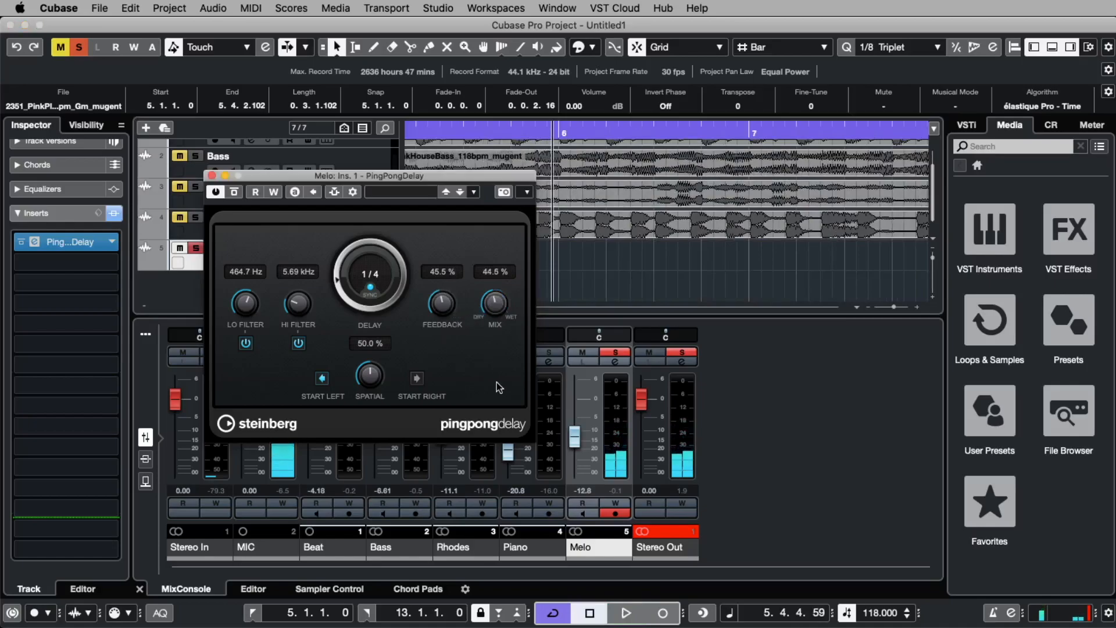
scroll(654, 245, left, 2)
scroll(654, 245, left, 5)
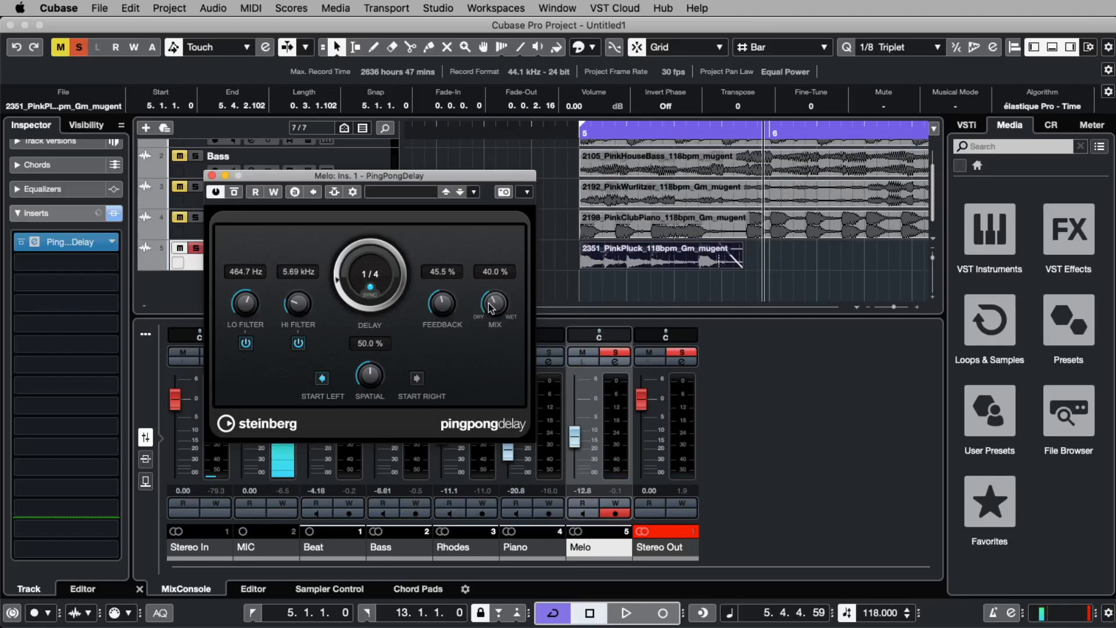
click(581, 135)
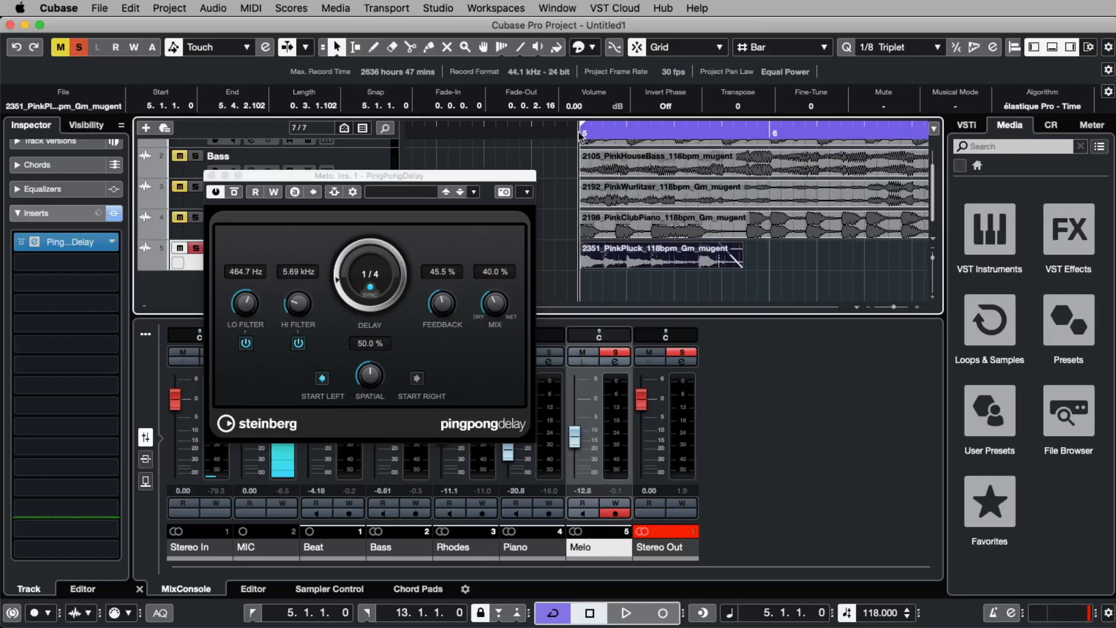
key(space)
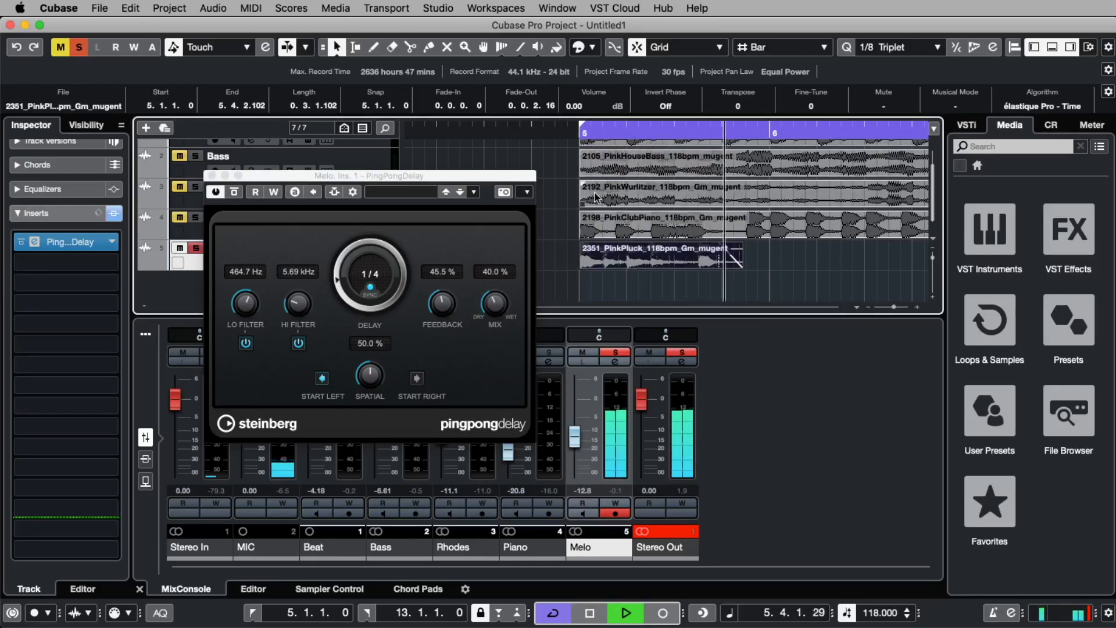
key(space)
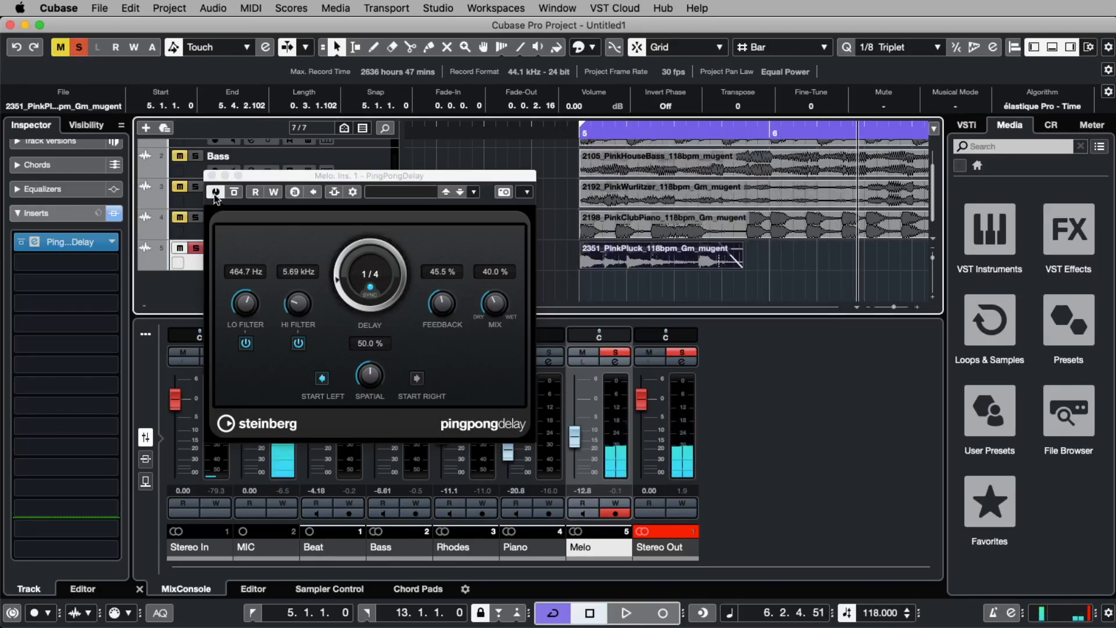
Step: Close the PingPongDelay editor, deactivate all solo states and play the full mix
click(210, 176)
click(79, 47)
key(space)
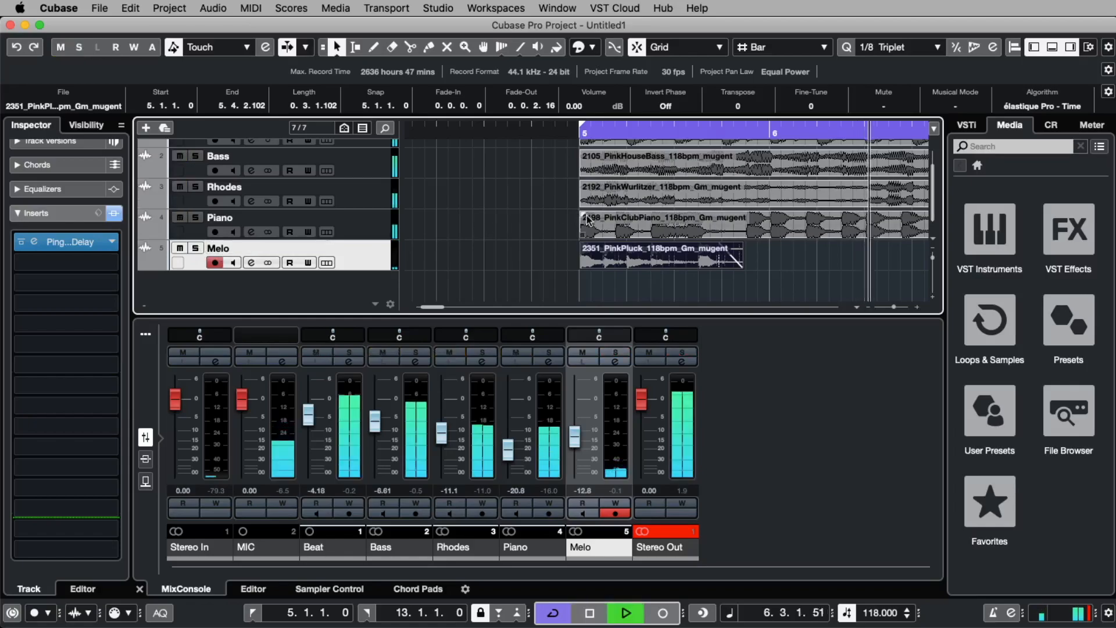
scroll(597, 174, left, 5)
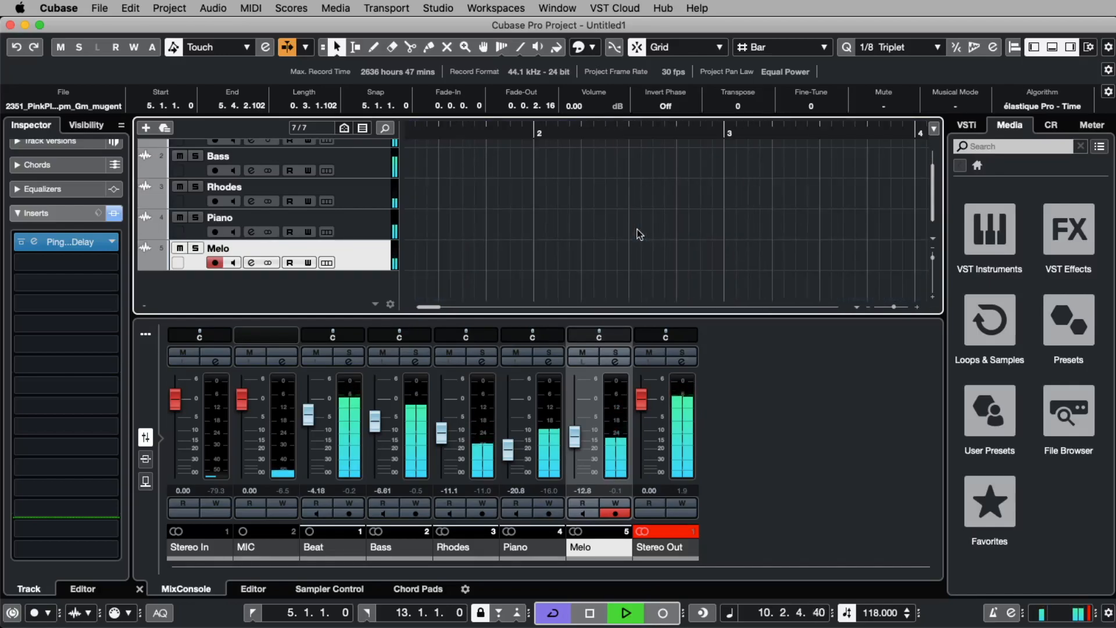
scroll(636, 229, left, 8)
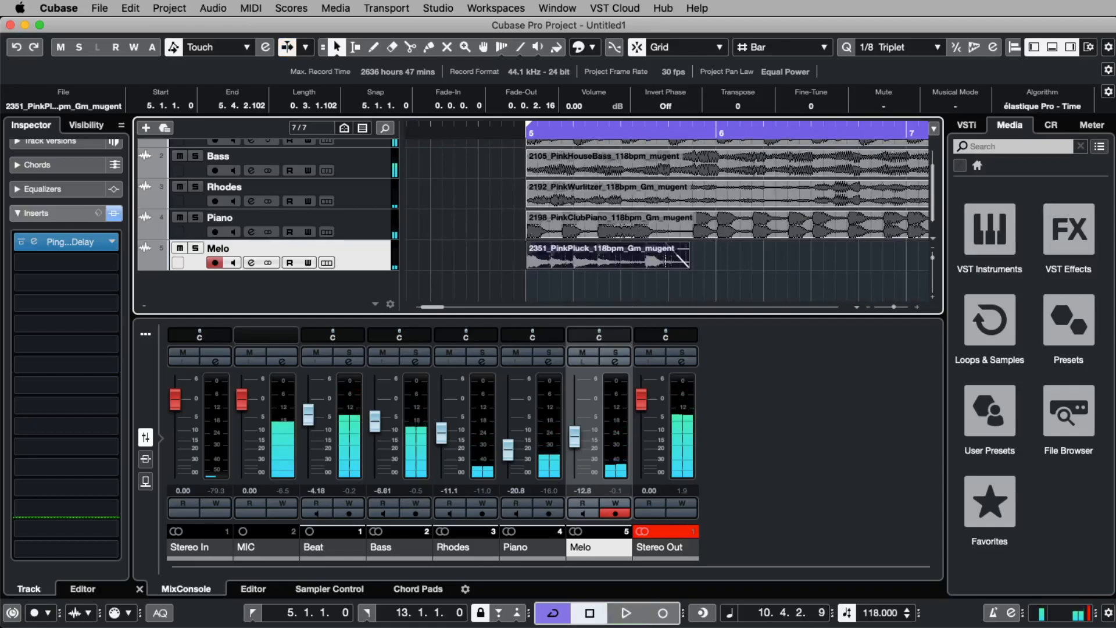
Step: Import 5872_PinkSaxCoolLeadFullWet_118bpm_Gm_mugent at bar 5 on a new track below Melo, without copying it to the project folder
key(super+Tab)
drag(1054, 320, 593, 294)
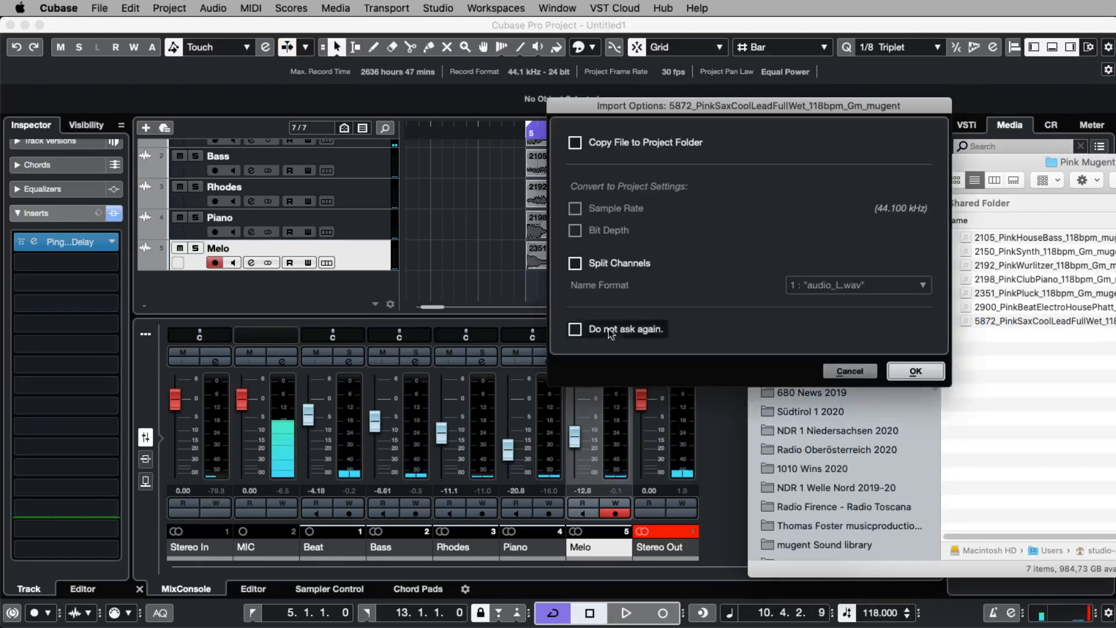
click(929, 377)
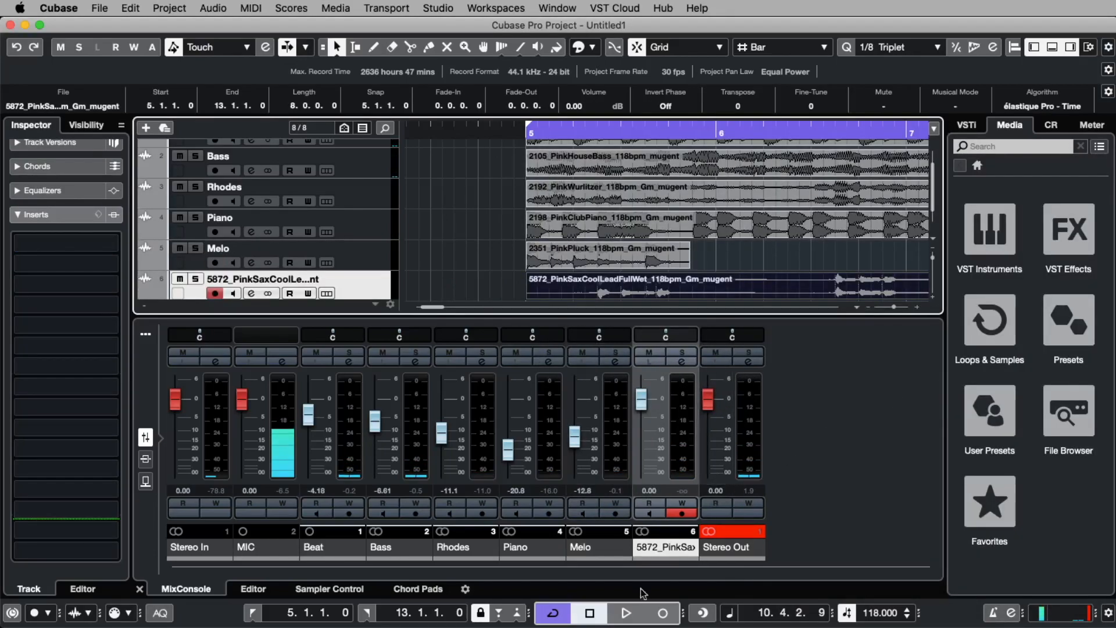
Step: Rename the new sax track as Brass
double_click(655, 547)
text(Brass)
key(Return)
Step: Play the mix and lower the Brass channel's volume to about -7.12 dB
key(space)
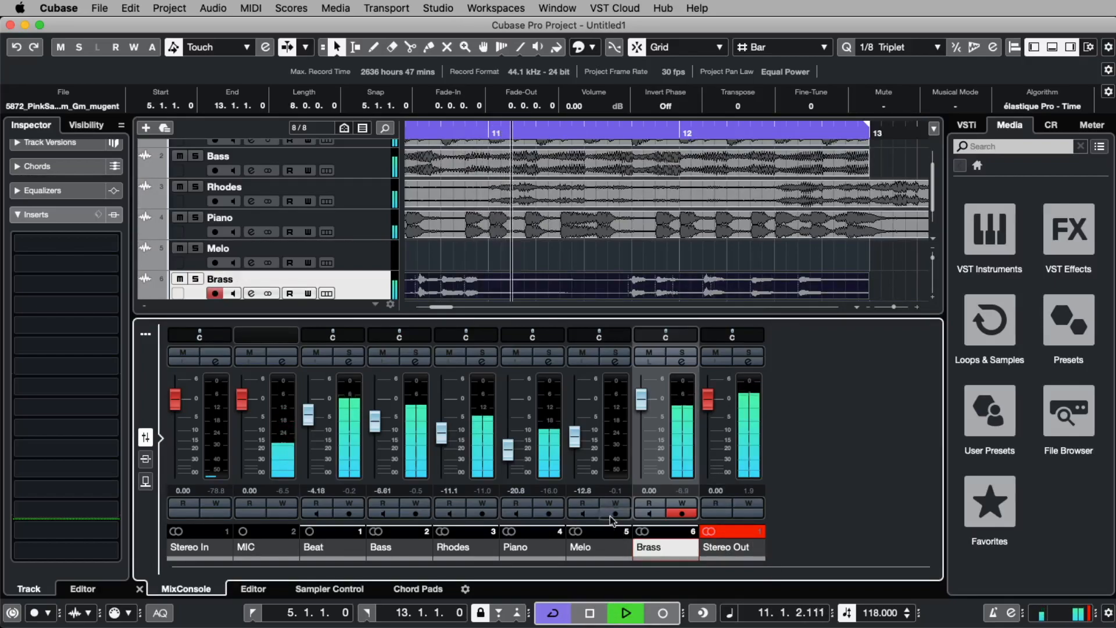
drag(641, 400, 647, 425)
key(space)
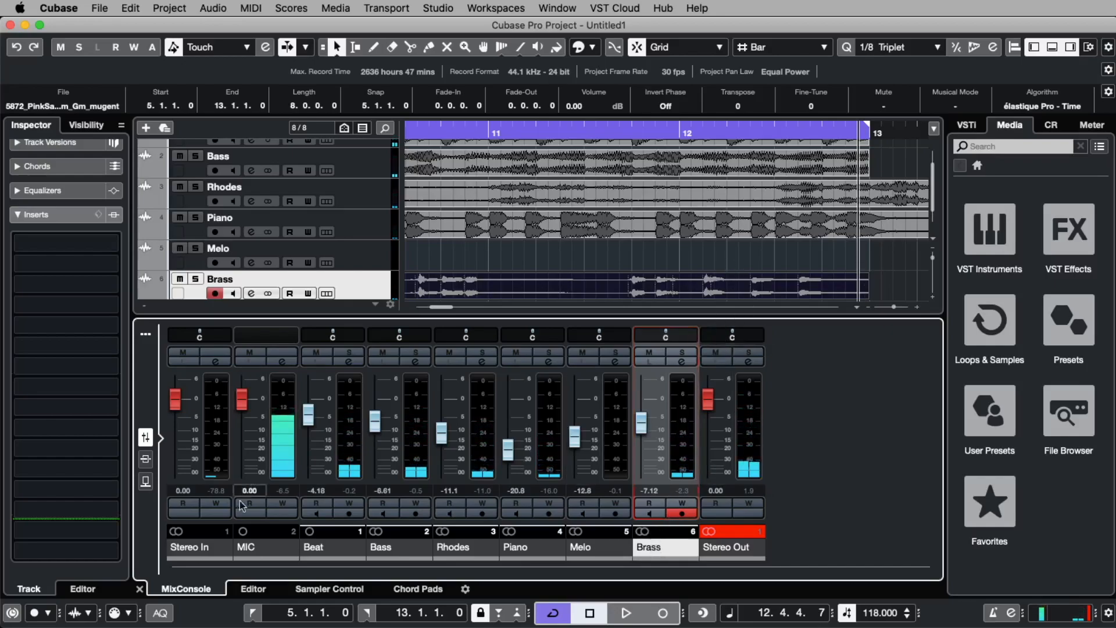
Step: Split the Brass clip at bar 12, delete the part before it and extend the remaining clip's start back to about 11.3.1
scroll(779, 240, down, 1)
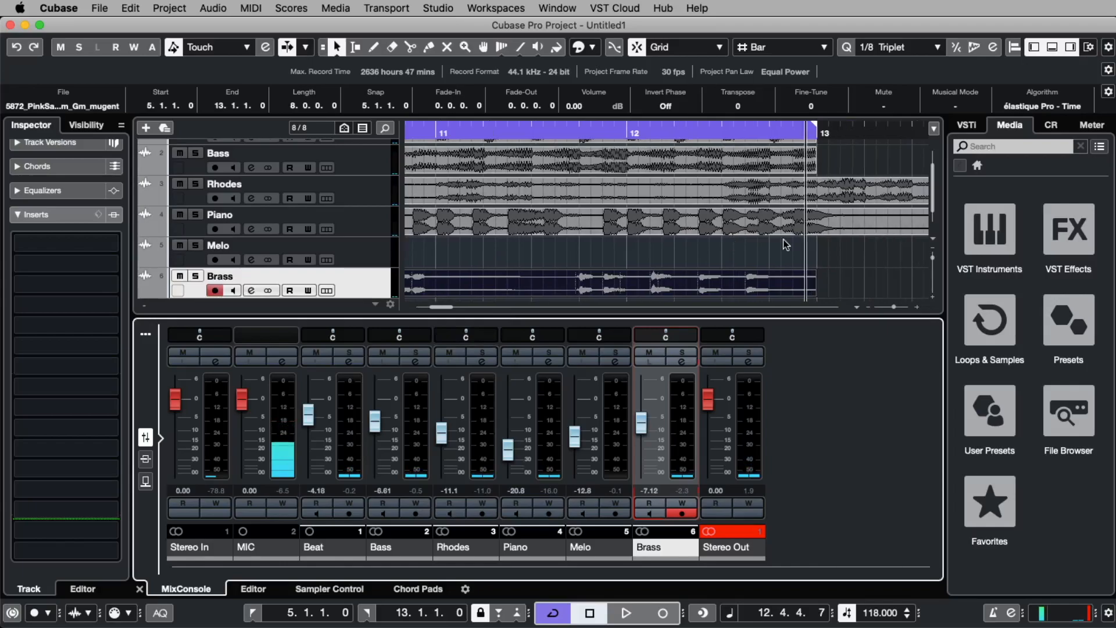
click(410, 47)
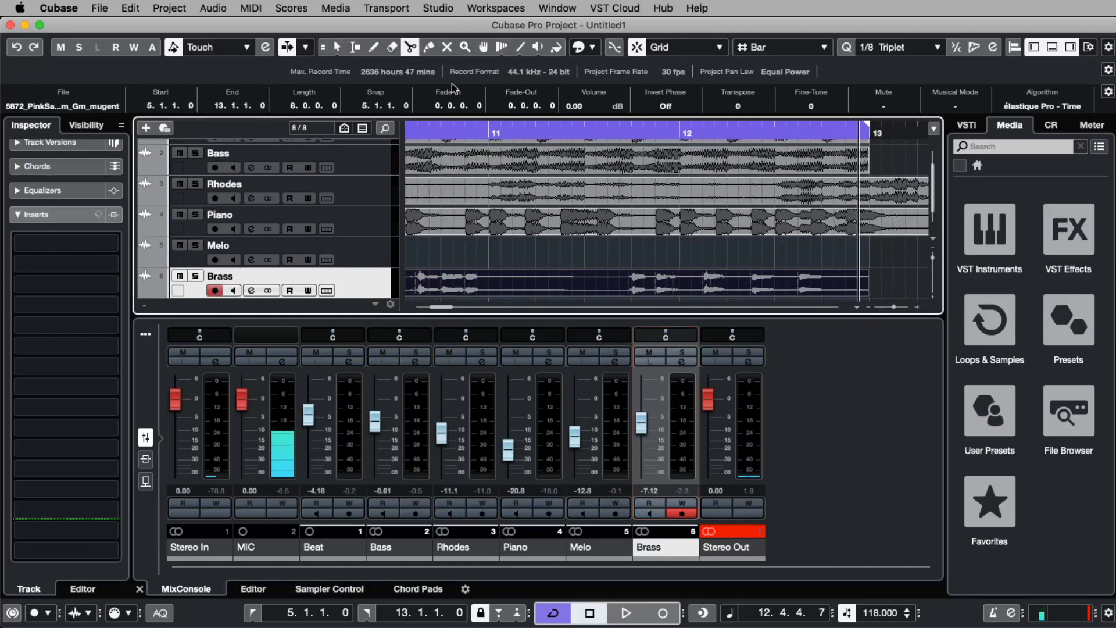
click(598, 286)
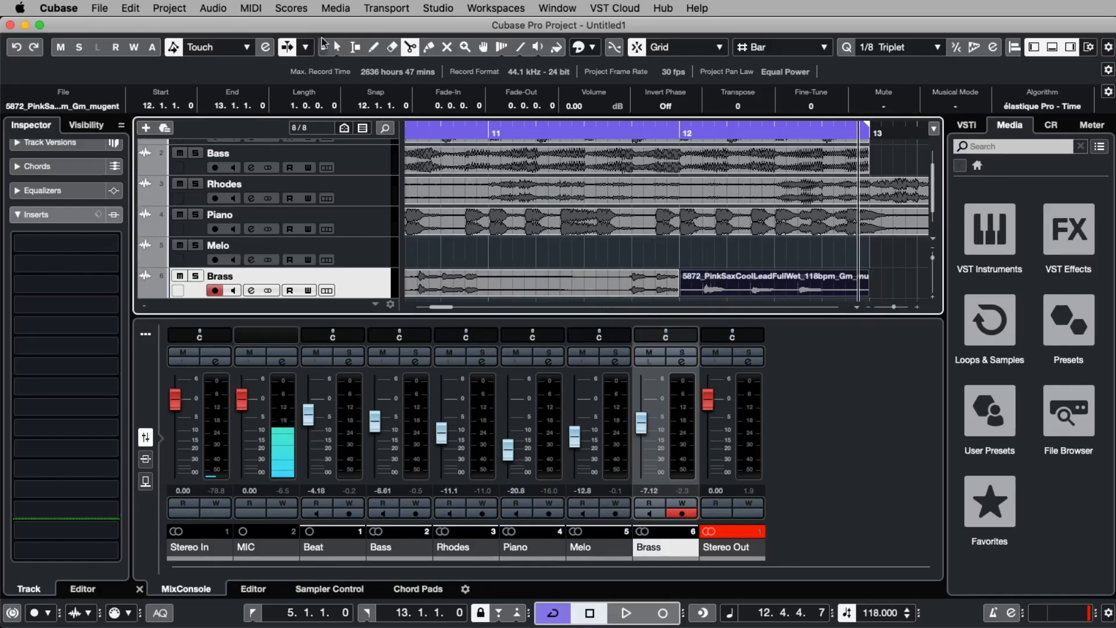
click(337, 47)
click(604, 283)
key(Delete)
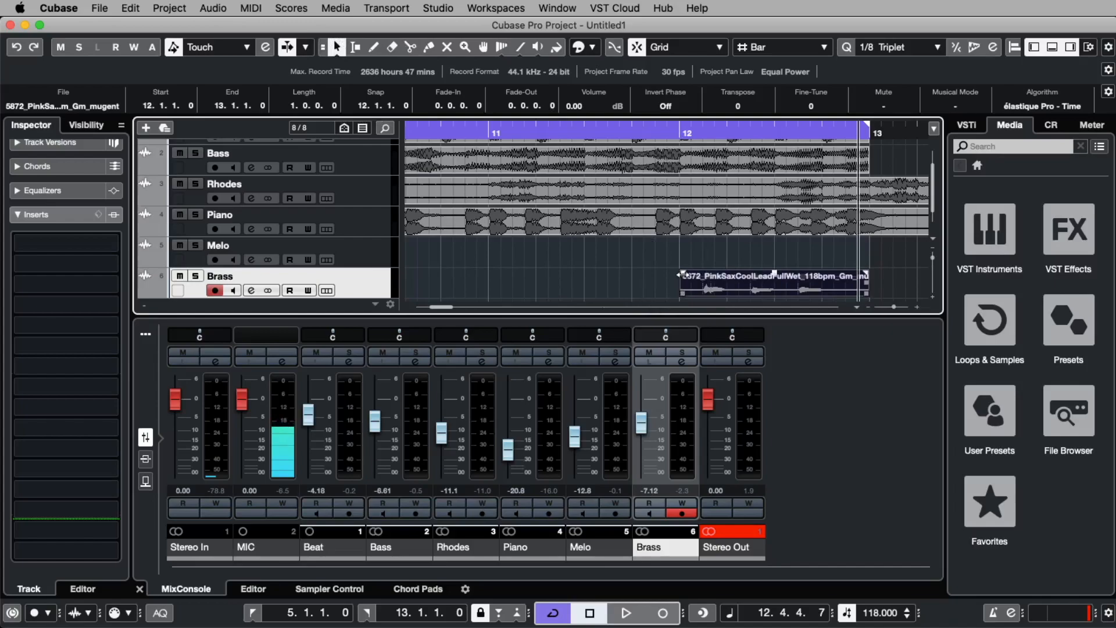
drag(629, 299, 584, 296)
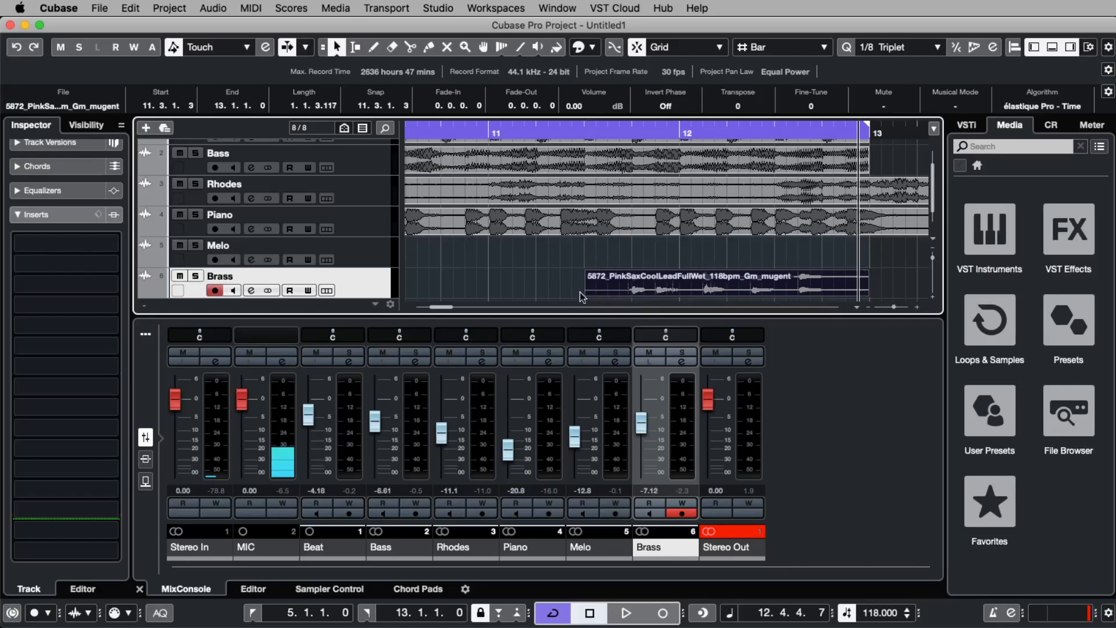
Step: Play the arrangement from around bar 11 through the cycle restart, reviewing the clips on all tracks from Beat to Brass
click(472, 142)
key(space)
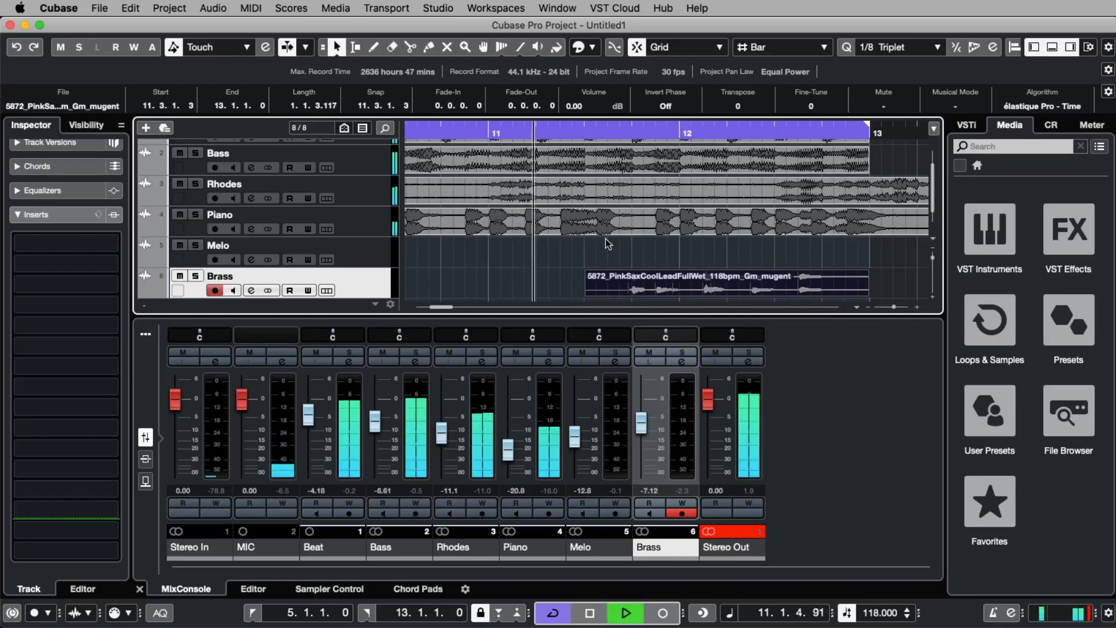
drag(895, 310, 891, 311)
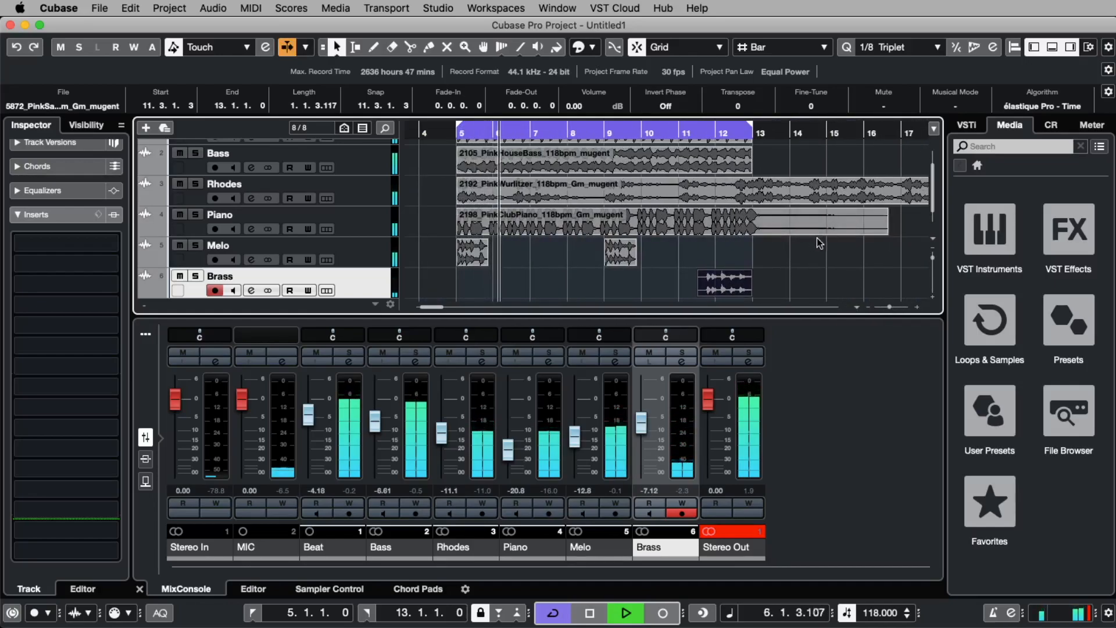
scroll(728, 301, up, 2)
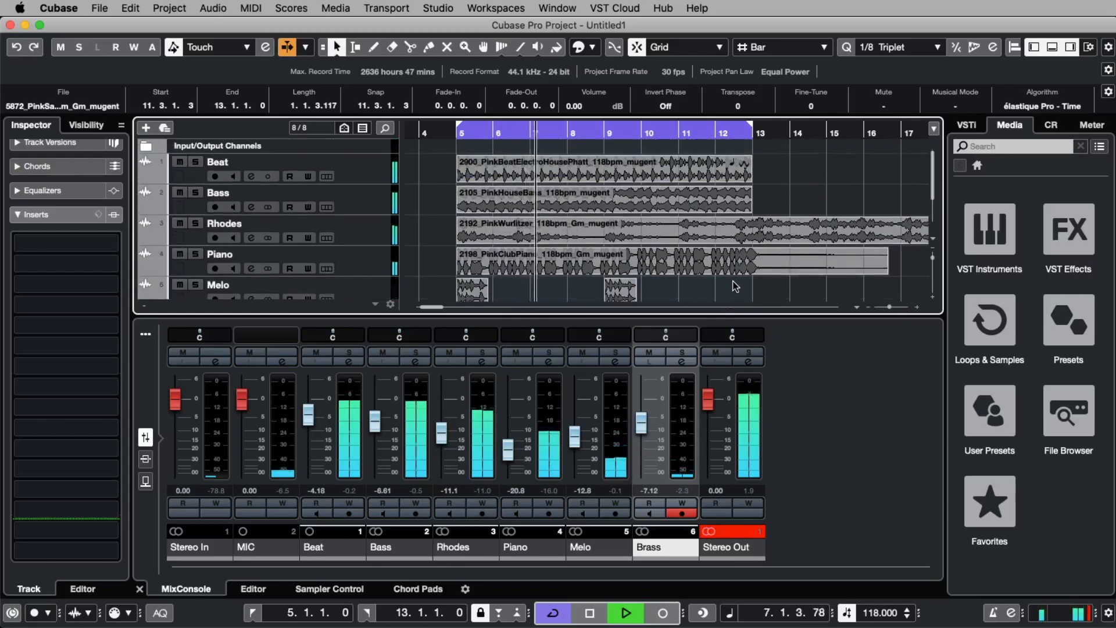
scroll(755, 291, down, 2)
scroll(752, 273, up, 2)
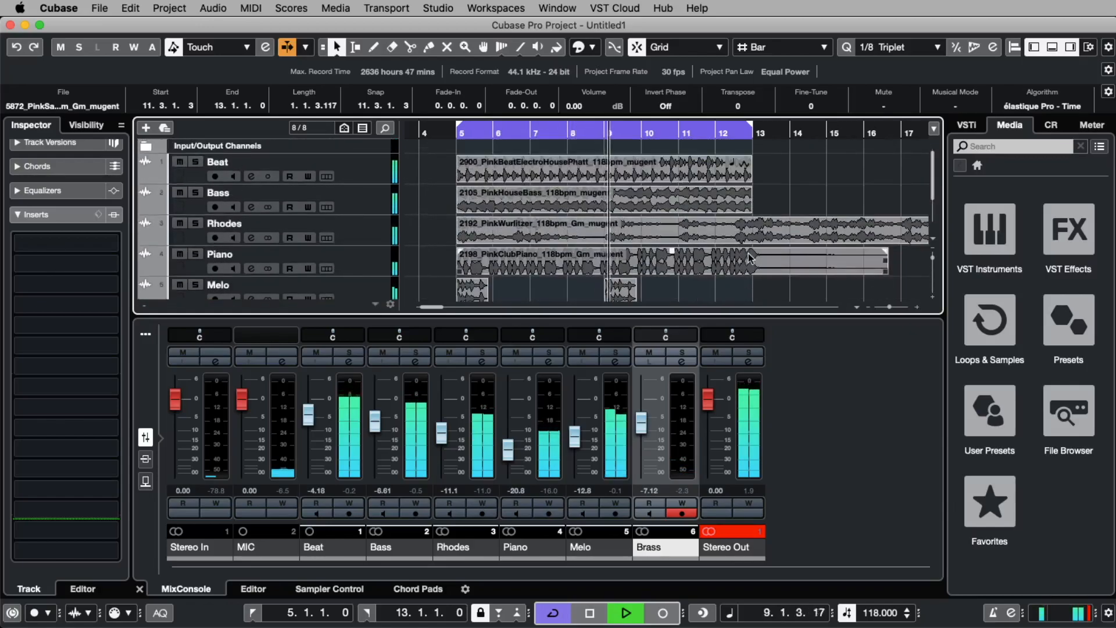
scroll(750, 265, down, 3)
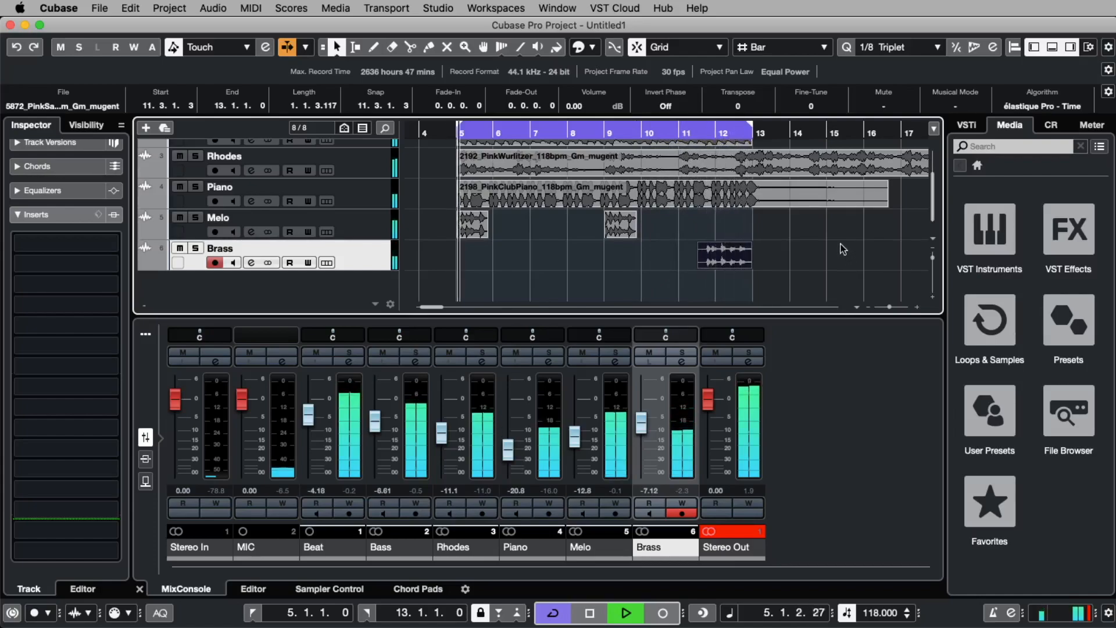
key(space)
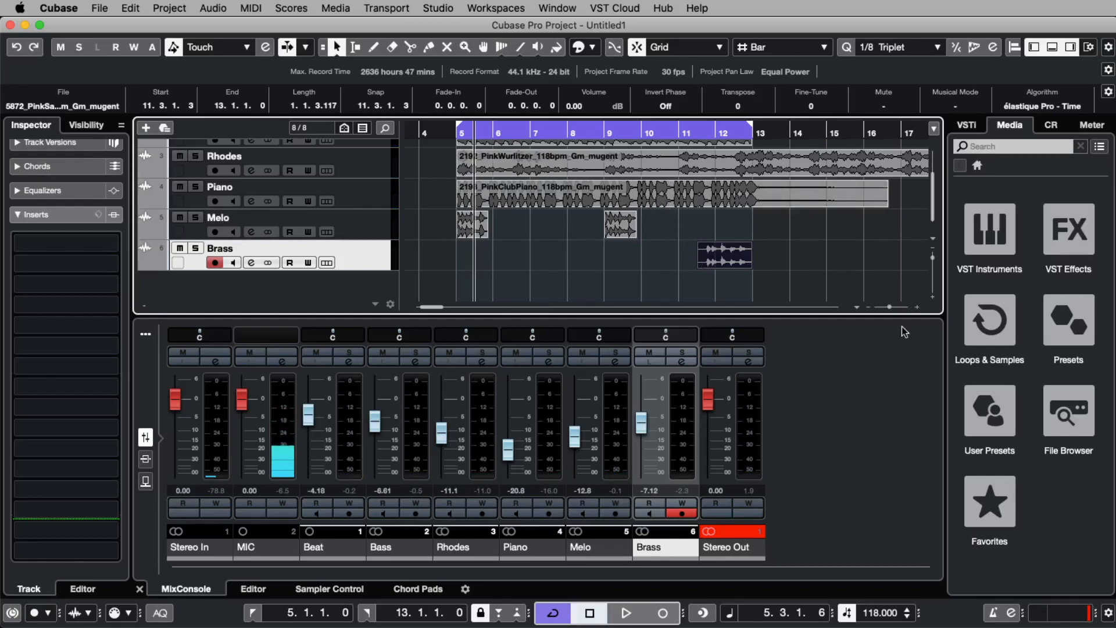
Step: Hide the Inspector and the MixConsole zone to enlarge the arrangement area
click(1034, 49)
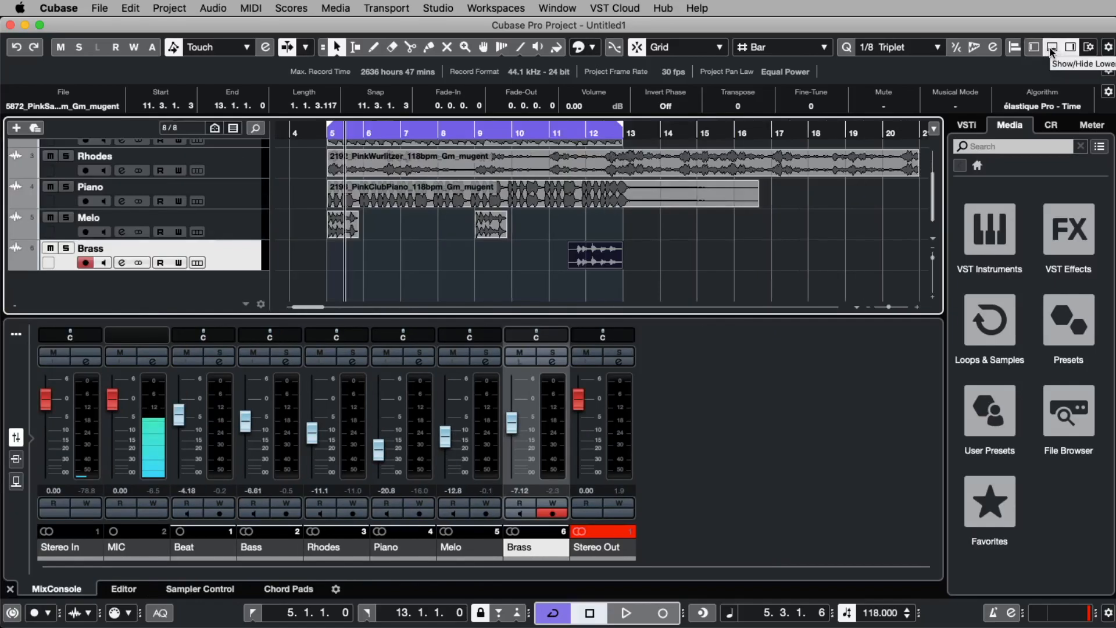
click(1050, 47)
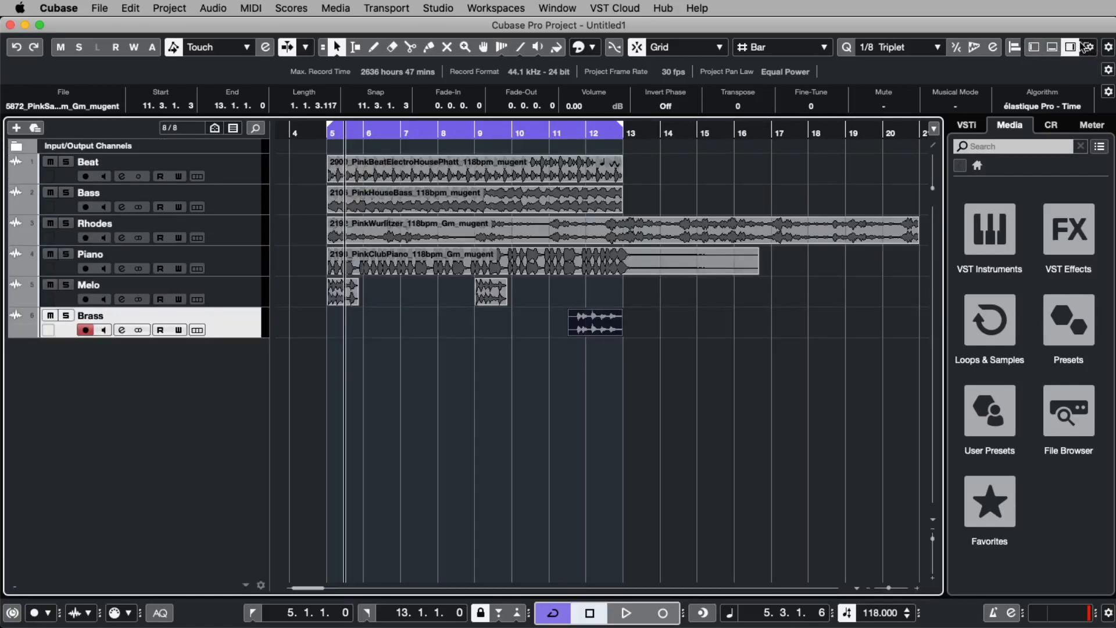
Step: Hide the right zone, move the Beat clip to bar 1 and move the clips on all other tracks over to bar 27
click(1071, 49)
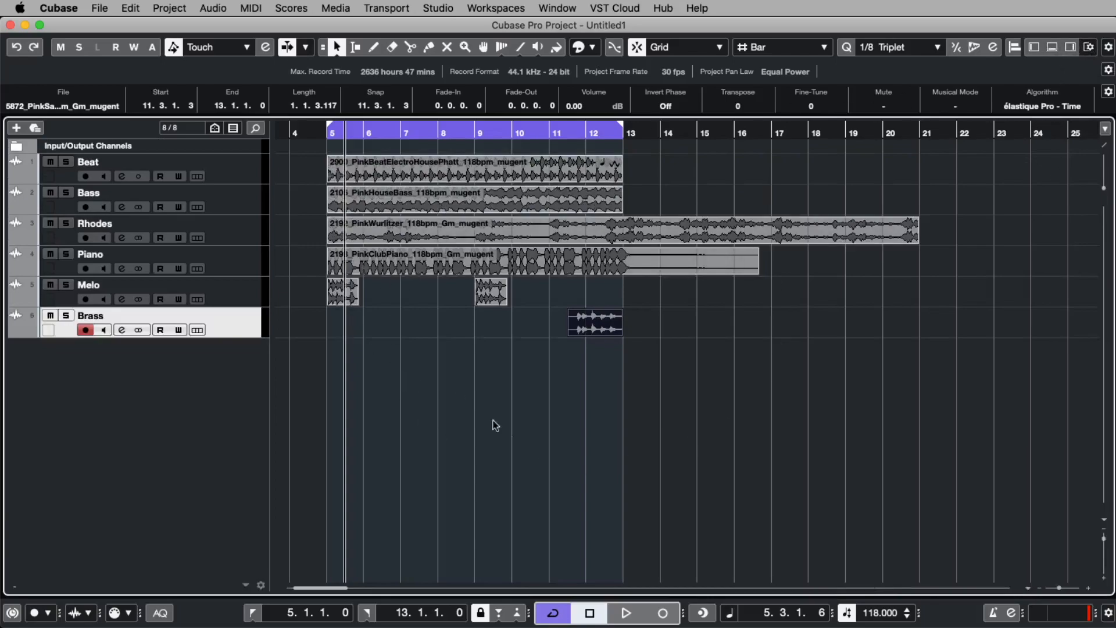
drag(1059, 588, 1058, 588)
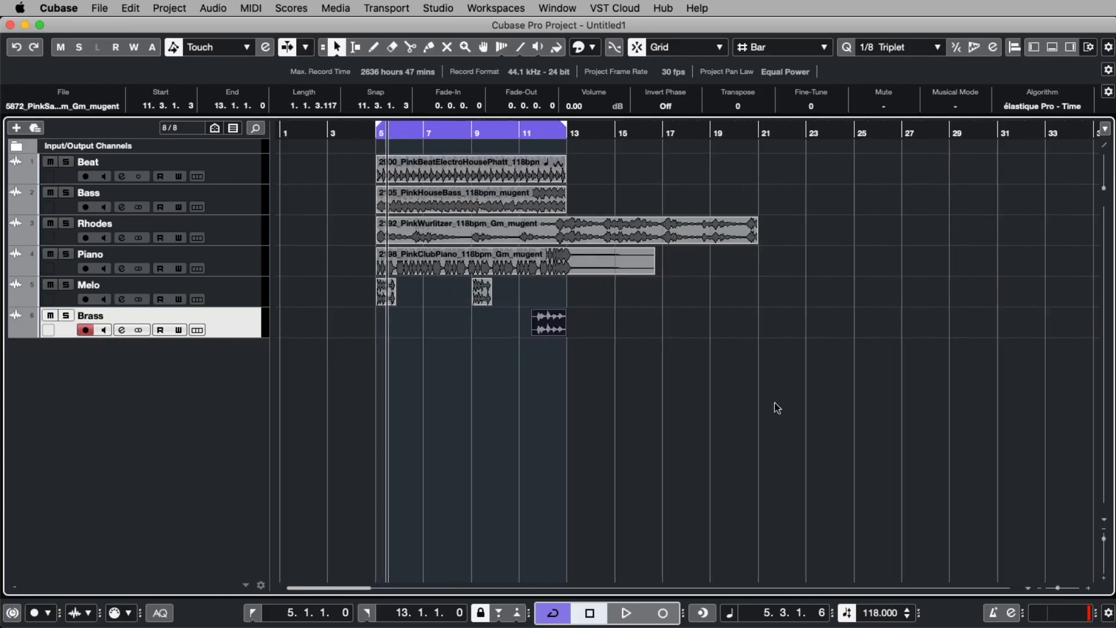
drag(832, 382, 342, 166)
click(814, 224)
click(404, 134)
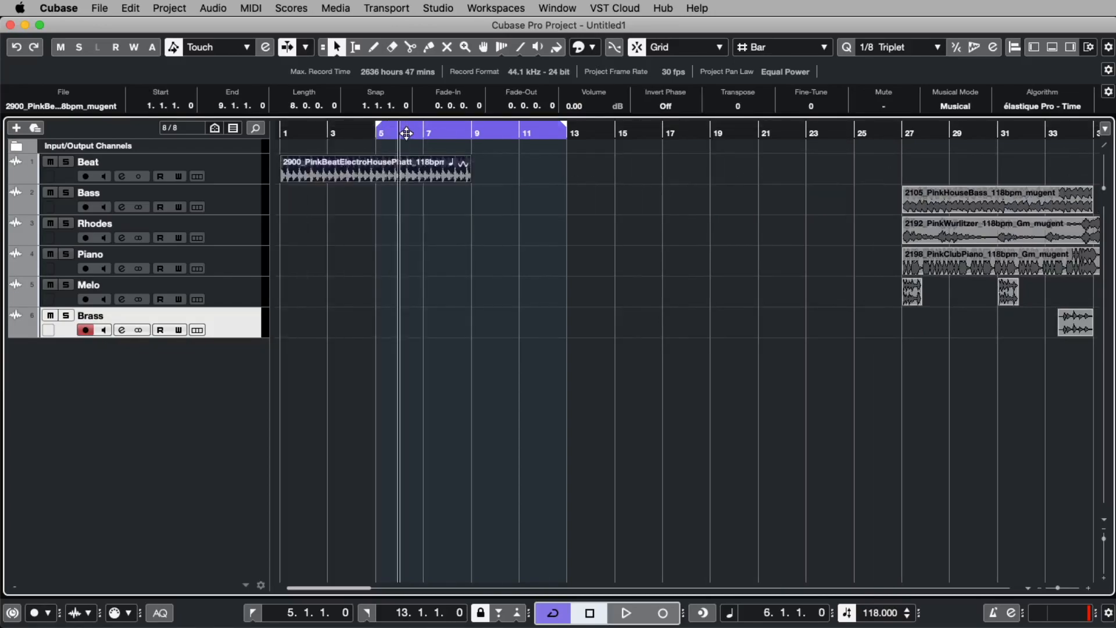
Step: Turn off cycle mode and play the Beat clip from bar 1
click(547, 617)
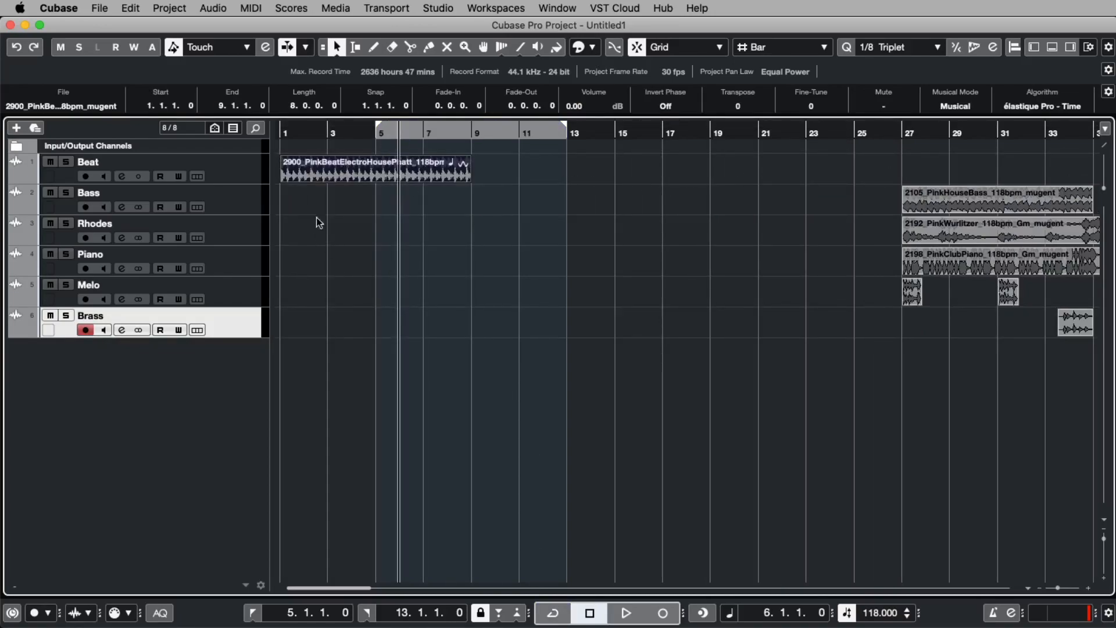
click(282, 135)
key(space)
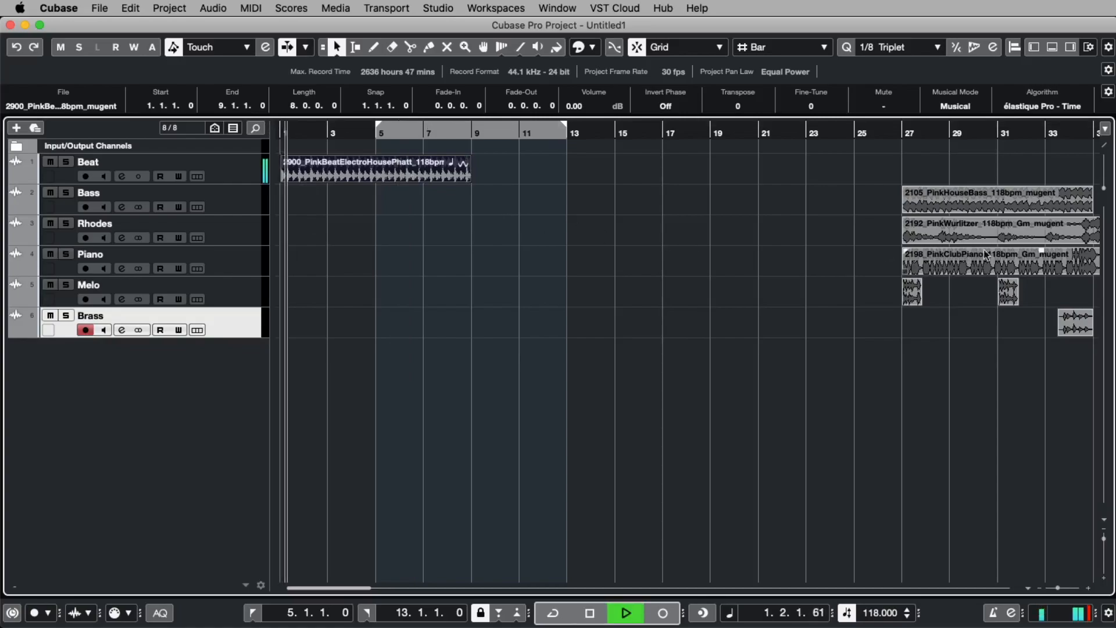
key(space)
Step: Move the Bass clip to bar 9, repeat the Beat clip up to bar 17 and play from bar 9
drag(963, 203, 537, 208)
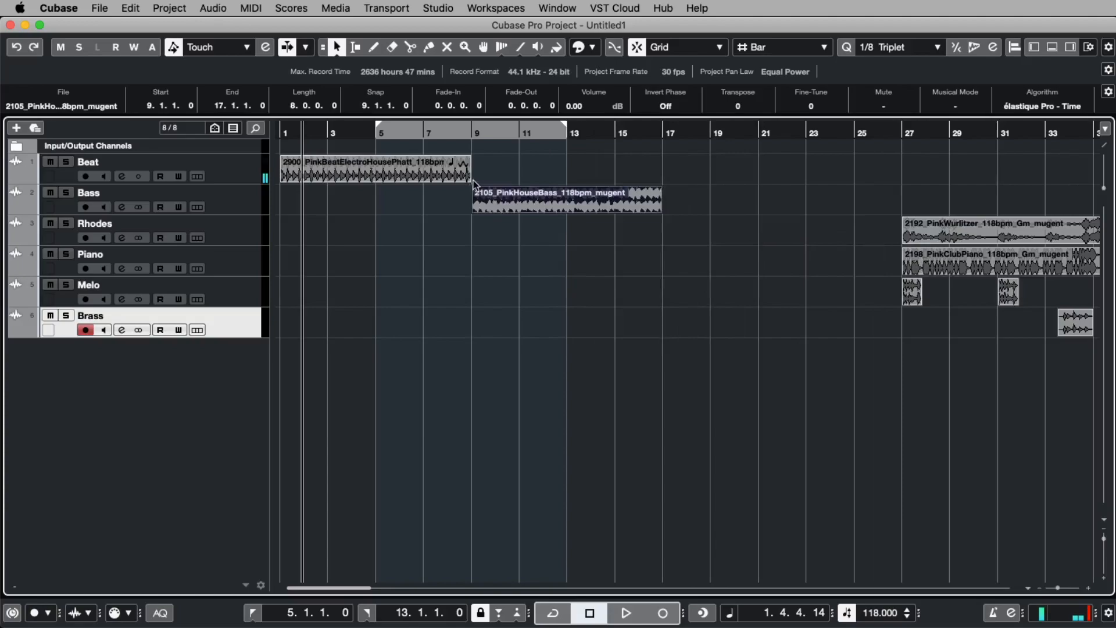
drag(470, 173, 616, 178)
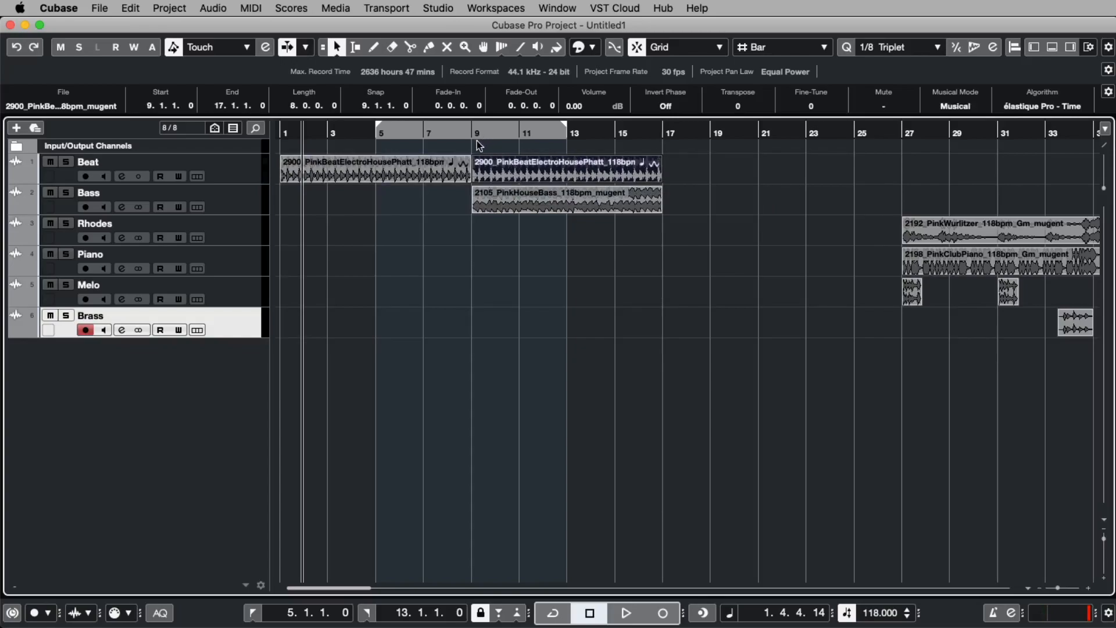
click(469, 145)
key(space)
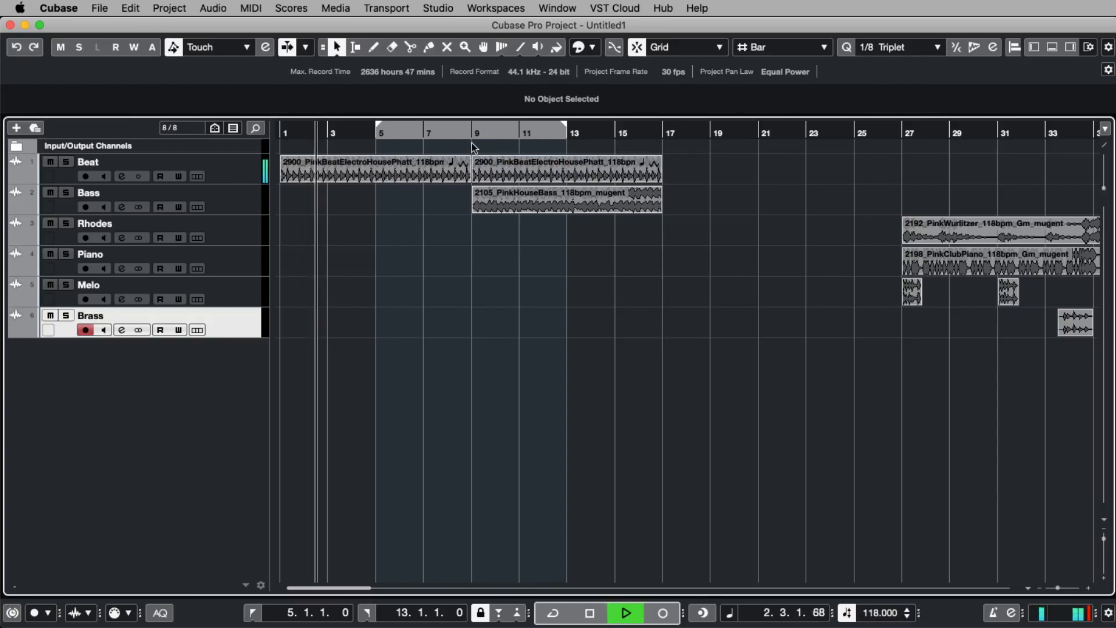
click(472, 139)
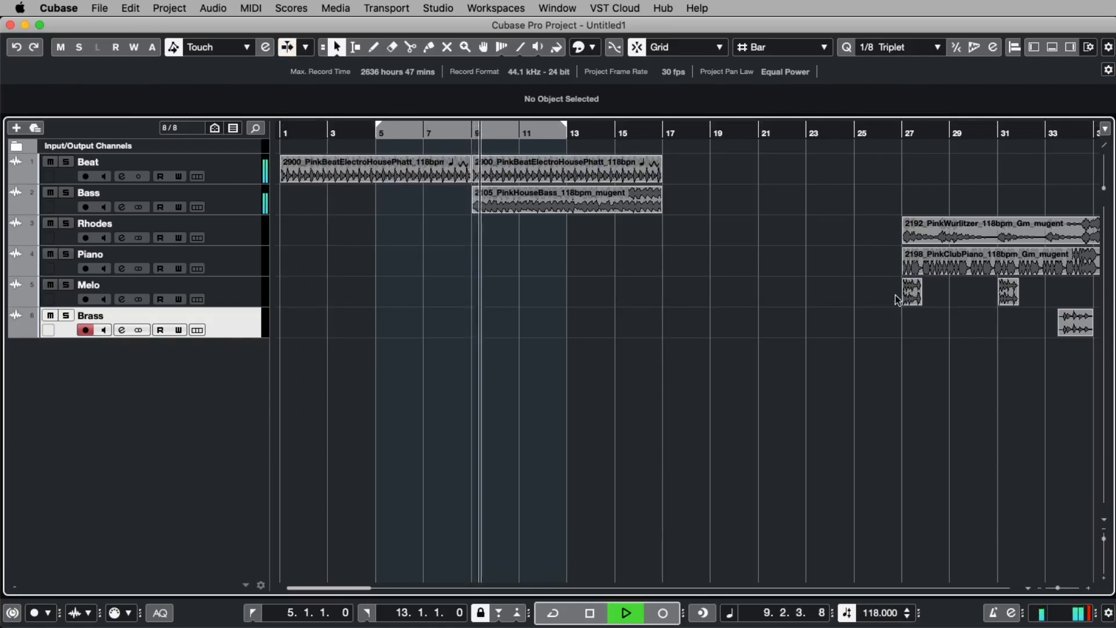
key(space)
Step: Move the Rhodes clip to bar 17 and repeat the Beat and Bass clips up to bar 33
drag(957, 220, 726, 239)
drag(660, 176, 887, 178)
drag(657, 205, 958, 234)
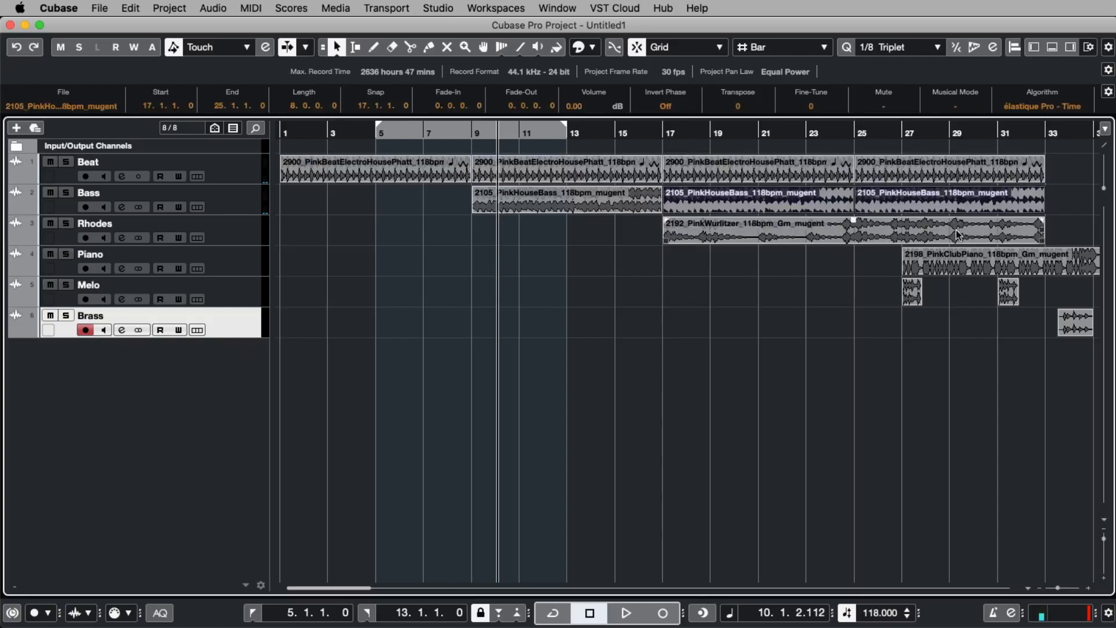
Step: Split the Rhodes clip at bar 25
click(957, 262)
scroll(943, 233, right, 10)
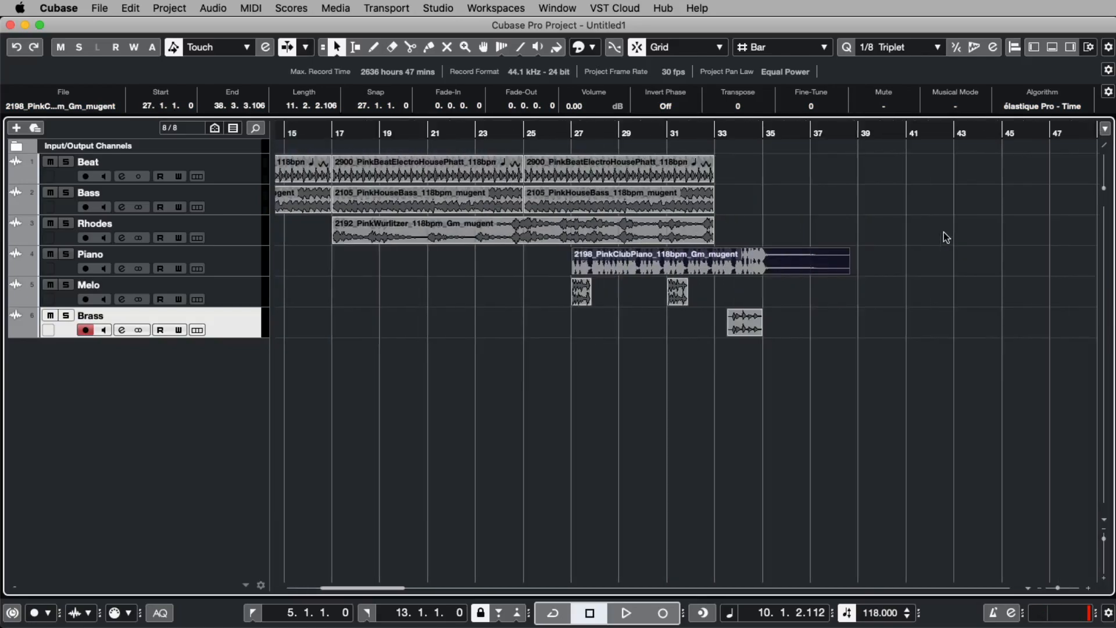
scroll(605, 267, left, 5)
scroll(619, 261, right, 5)
drag(714, 234, 713, 235)
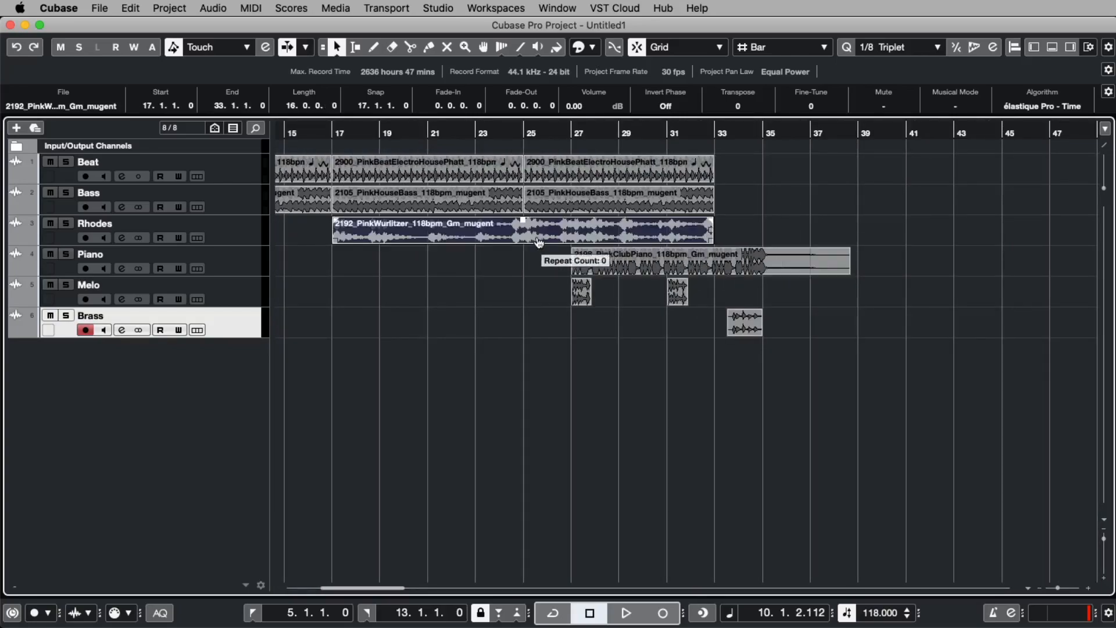
drag(520, 236, 523, 234)
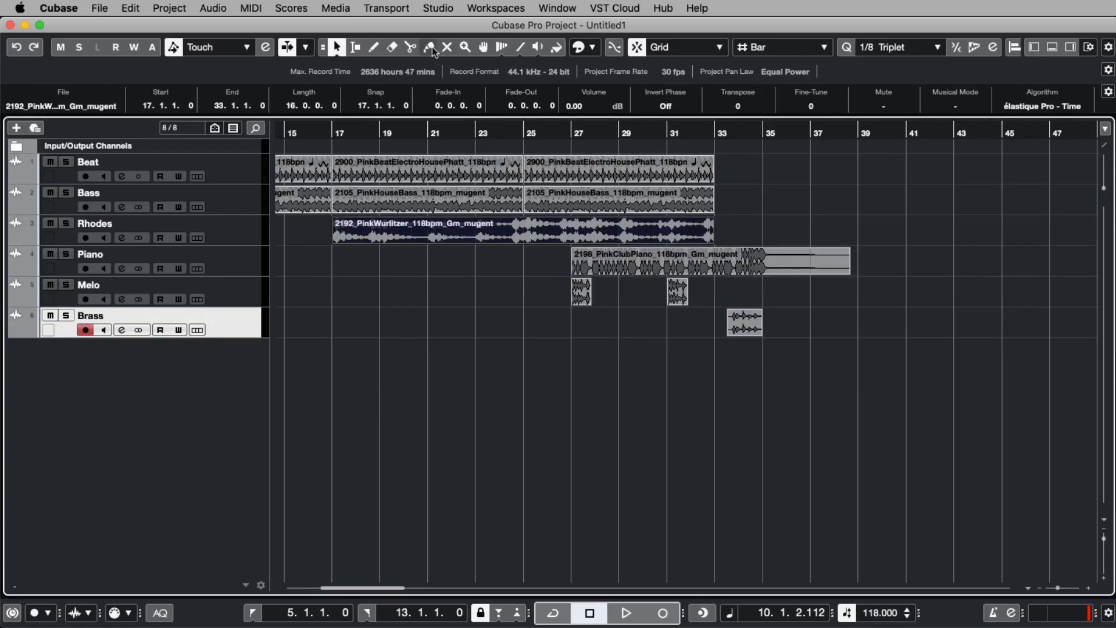
click(416, 48)
click(522, 236)
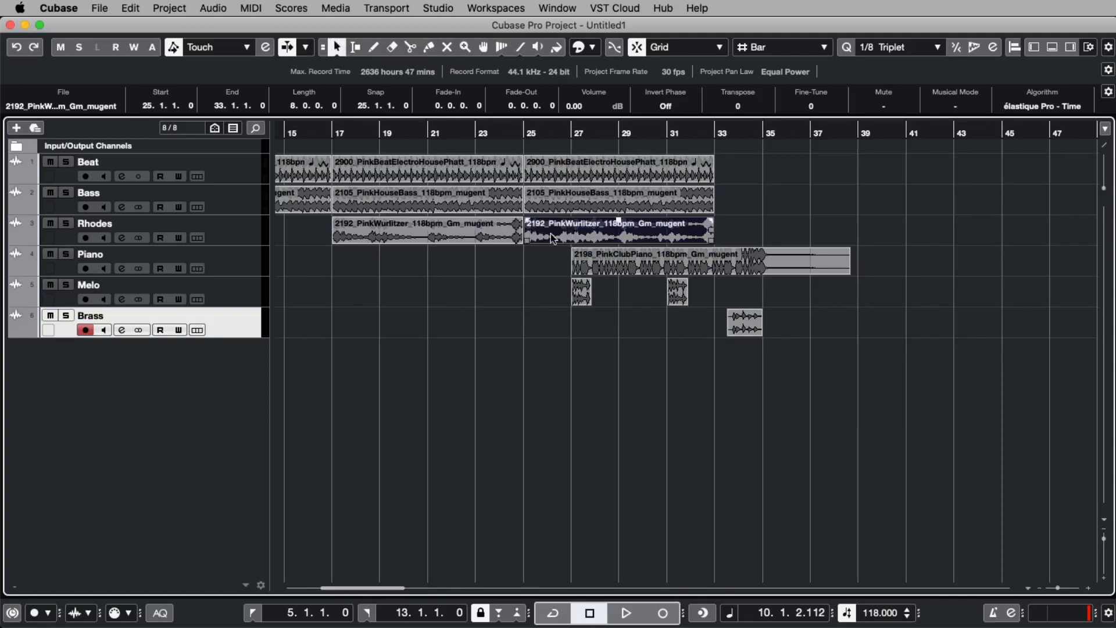
Step: Delete the Rhodes, Bass and Beat clips between bars 25 and 33
key(Delete)
click(580, 205)
key(Delete)
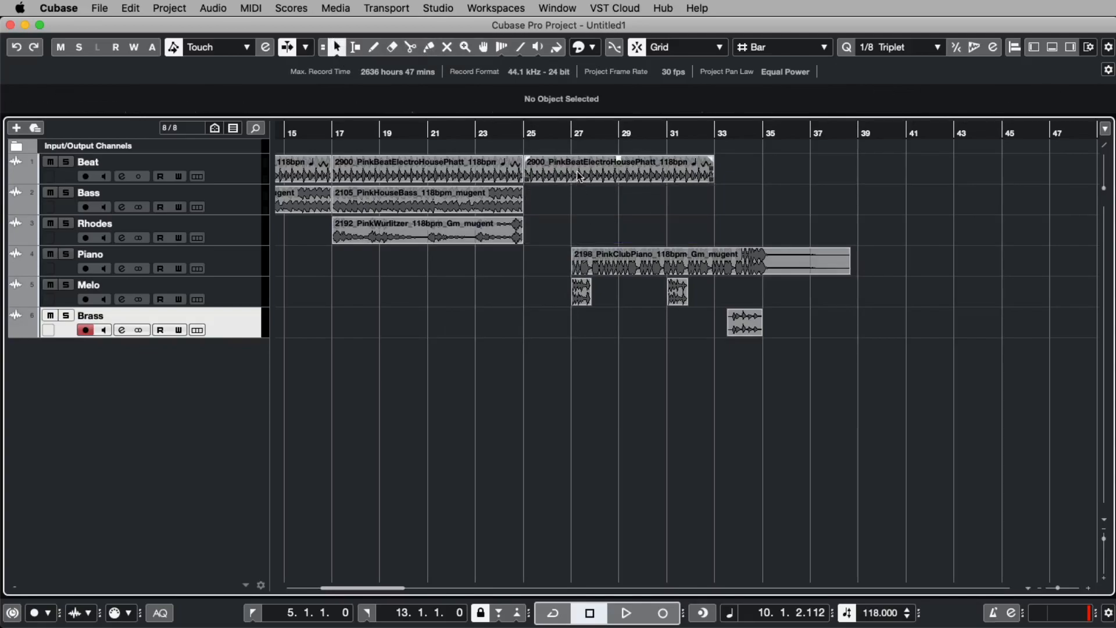
click(581, 175)
key(Delete)
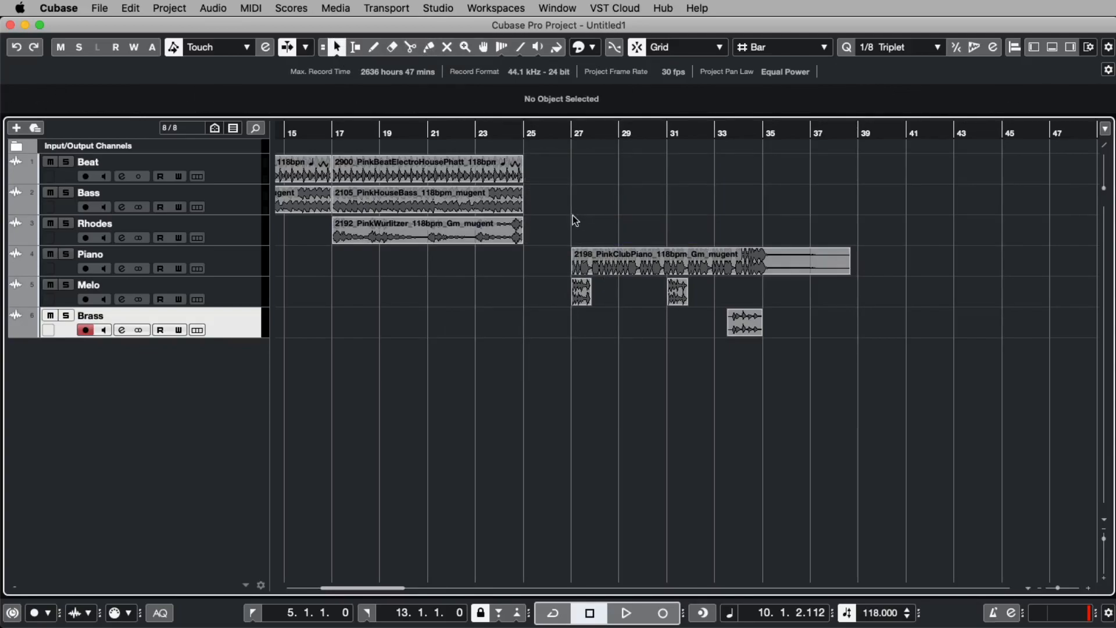
Step: Move the Melo and Brass clips two bars earlier so Melo starts at bar 25, and repeat the Rhodes clip from bar 25 to 33
drag(555, 291, 785, 371)
drag(579, 295, 530, 295)
drag(519, 236, 697, 237)
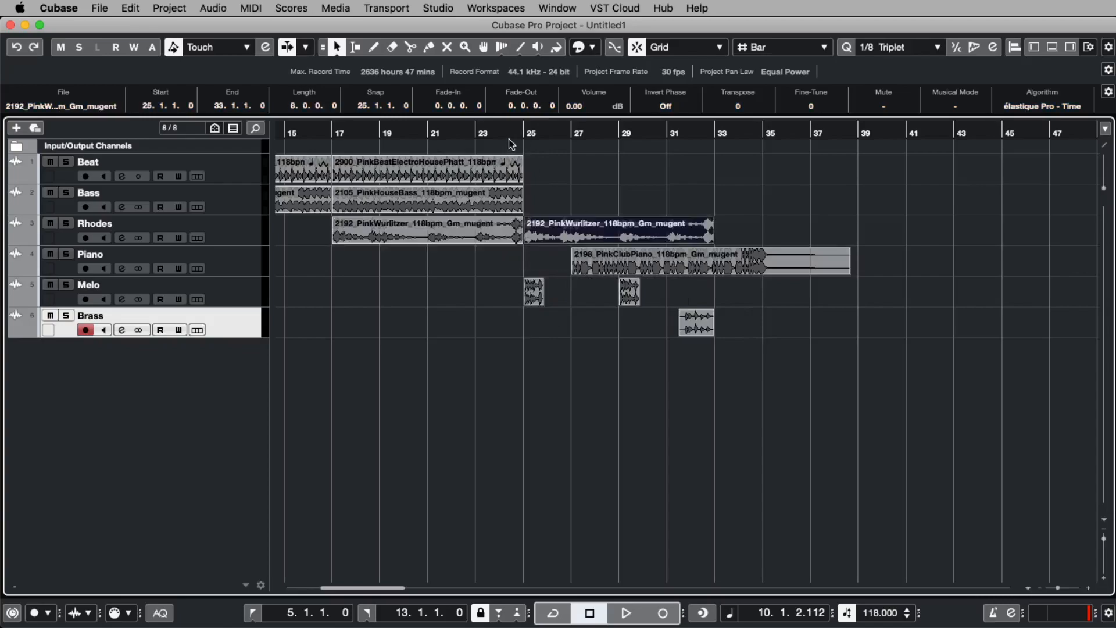
Step: Move the Piano clip to bar 33 and, during playback, copy the Beat and Bass clips from bar 17 to bar 33
drag(614, 267, 757, 266)
key(space)
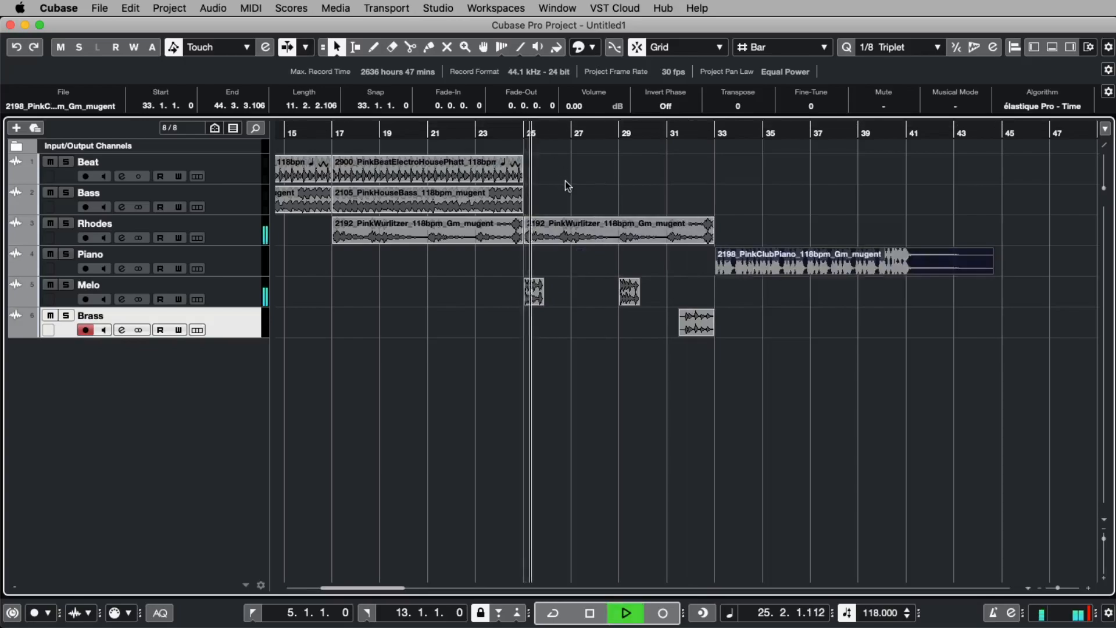
click(400, 169)
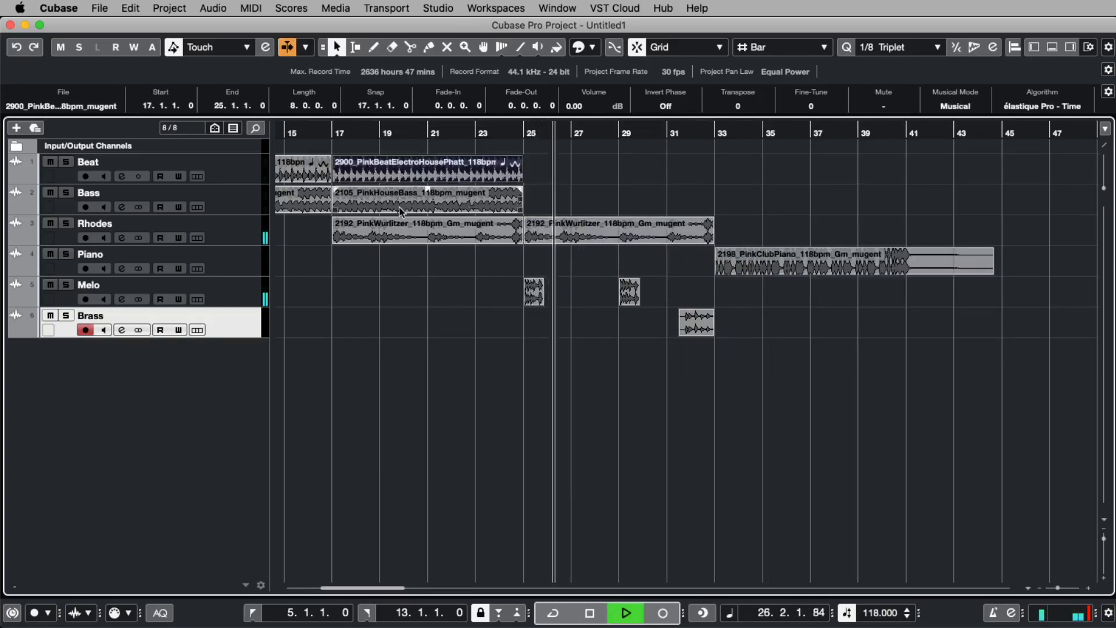
shift+click(399, 208)
drag(381, 176, 761, 185)
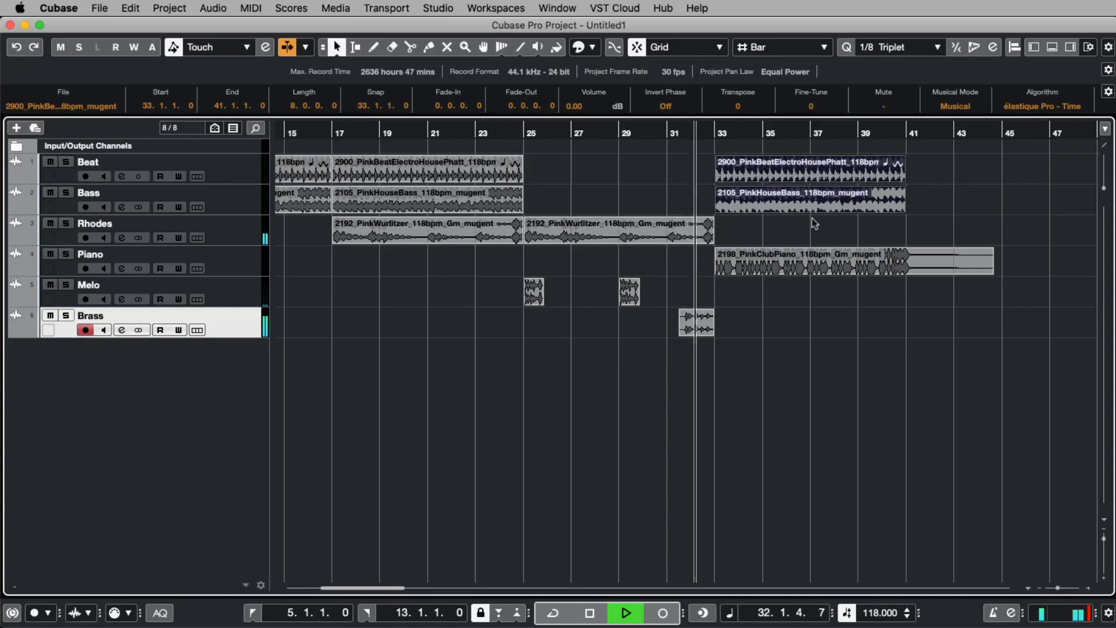
Step: Copy the Melo and Brass clips 16 bars on, starting at bar 41, and repeat the Beat and Bass clips from bar 41 to 49
click(693, 347)
drag(692, 347, 907, 290)
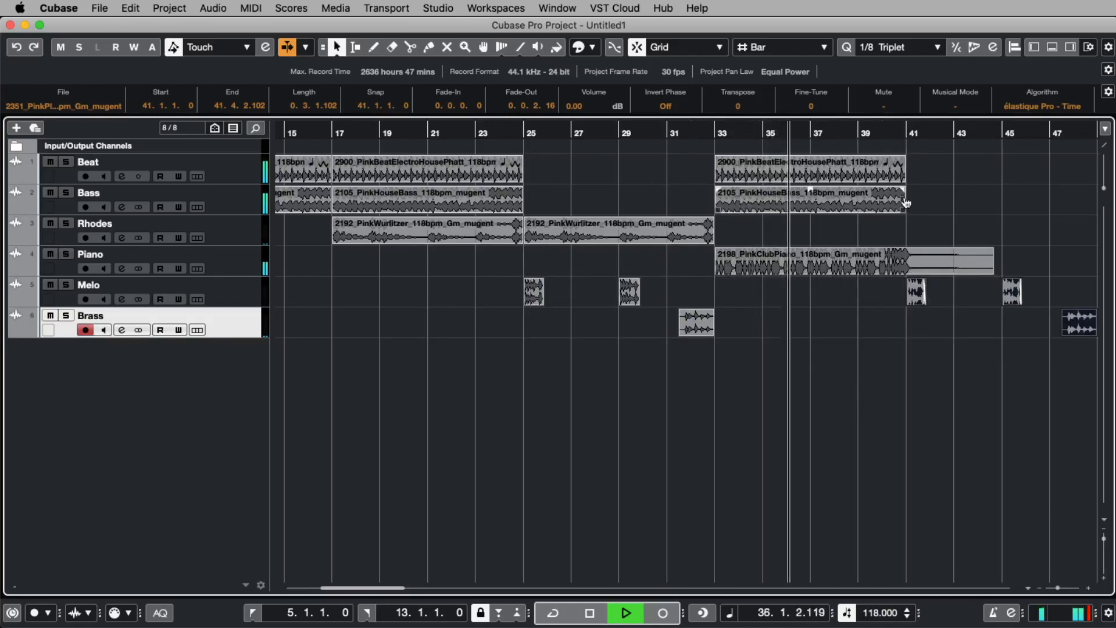
drag(905, 202, 1031, 207)
drag(892, 177, 972, 184)
Step: Copy the Piano clip to bar 41 and the group of Rhodes, Melo and Brass clips to start at bar 49
drag(797, 263, 961, 244)
scroll(963, 236, right, 5)
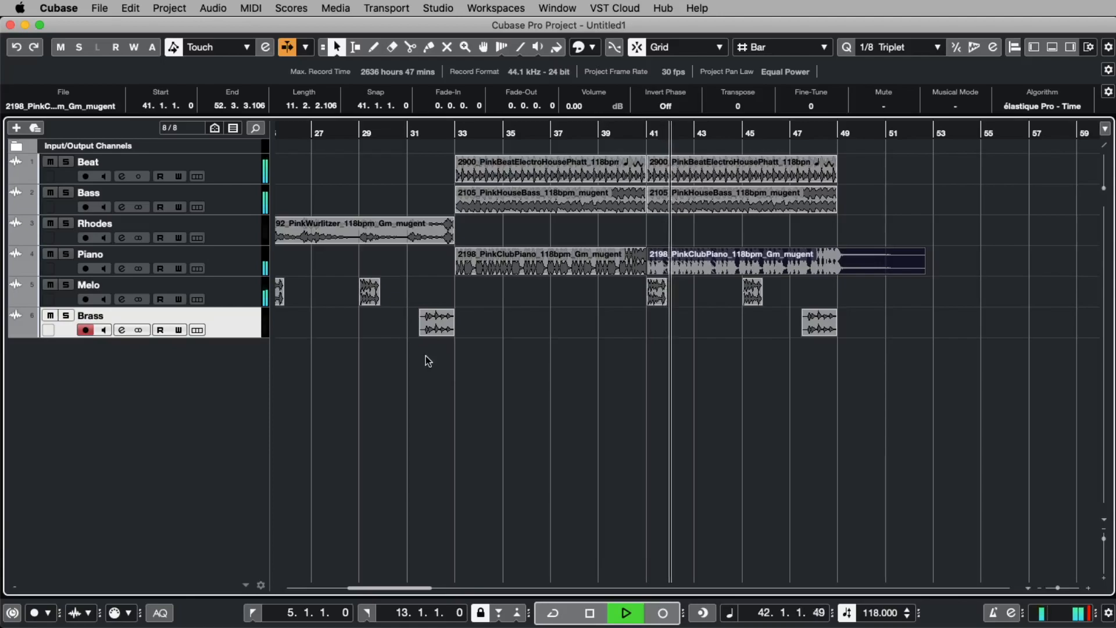
click(924, 278)
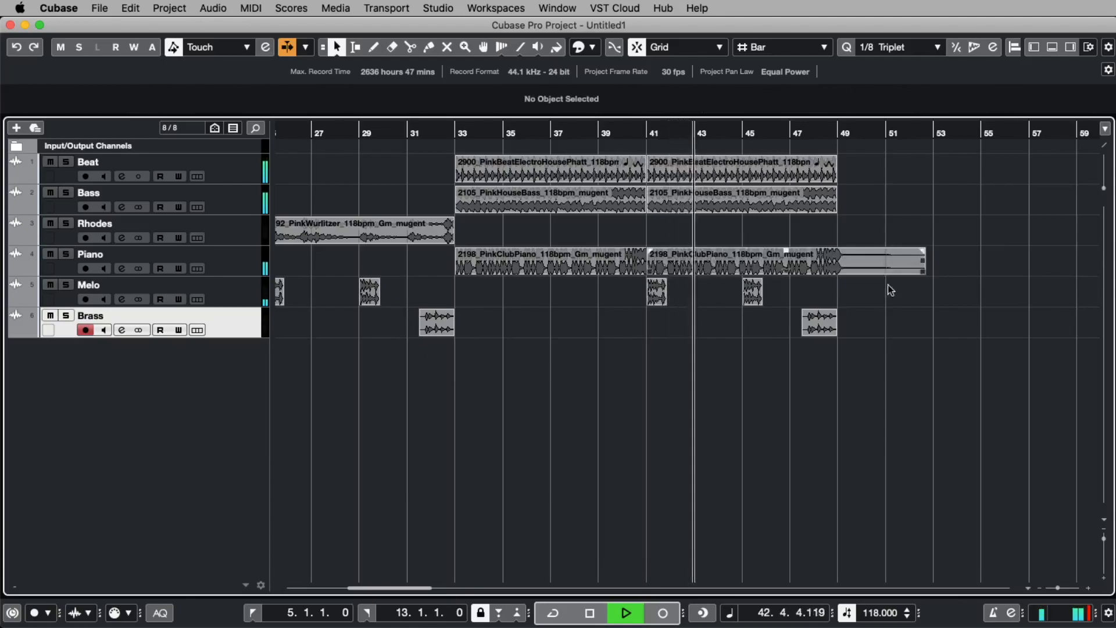
drag(445, 350, 866, 241)
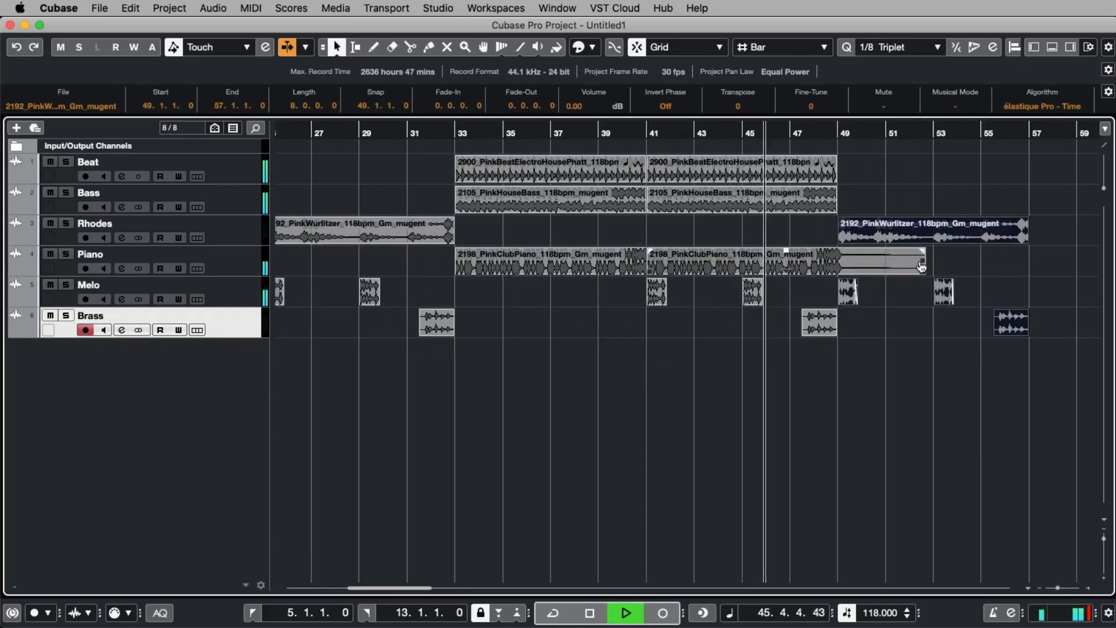
click(802, 235)
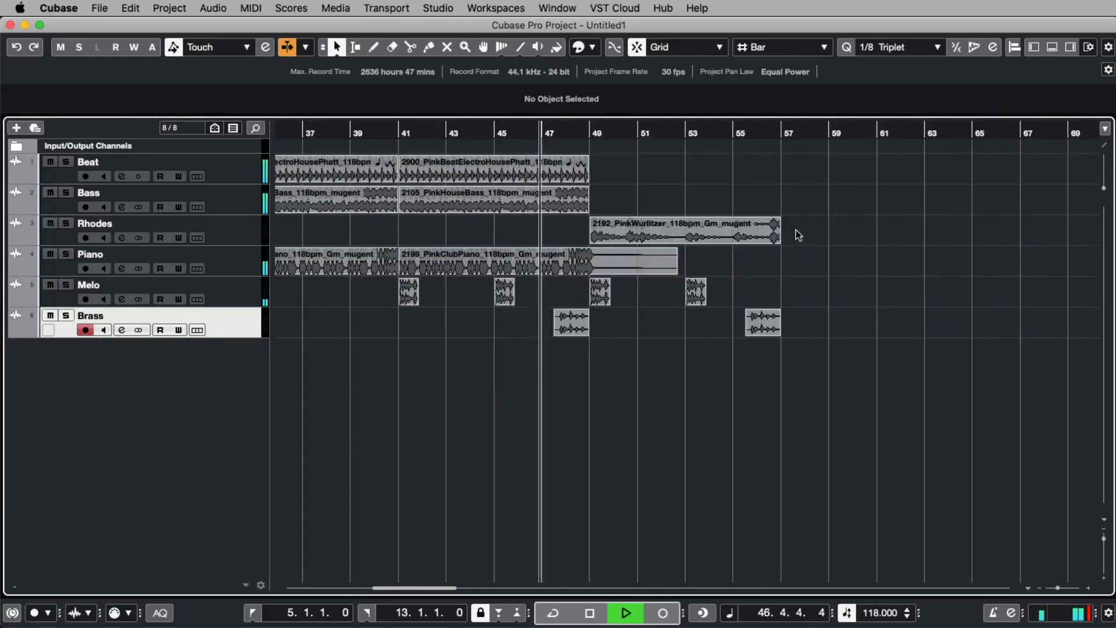
drag(778, 236, 971, 265)
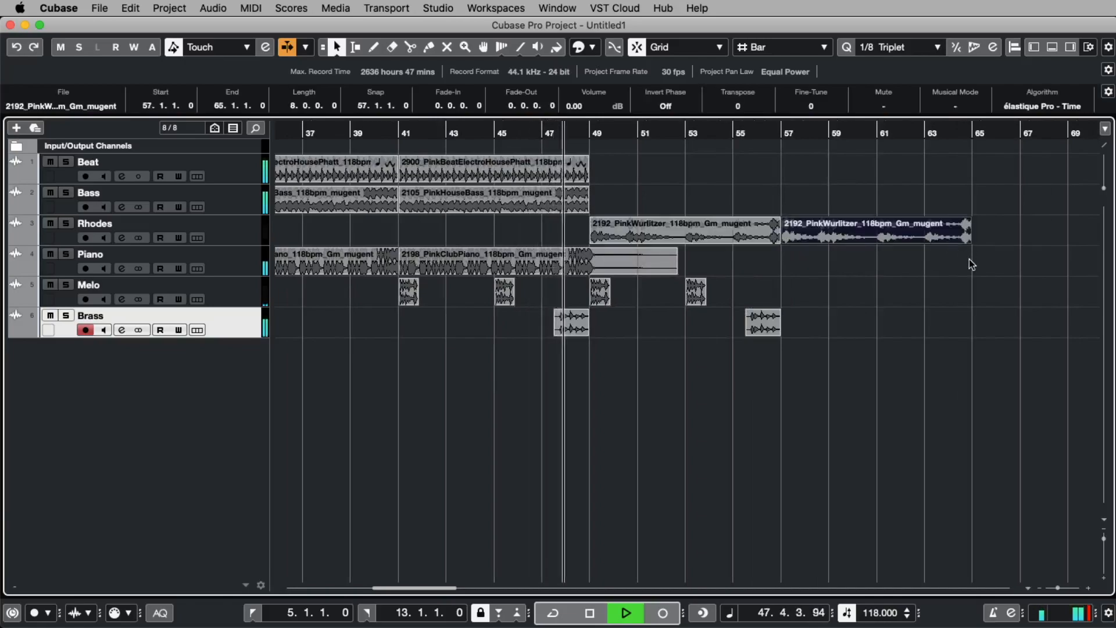
click(982, 327)
click(831, 235)
key(Delete)
Step: Extend the end of the Rhodes clip at bar 49 to bar 65, for a length of 16 bars
drag(777, 232, 981, 230)
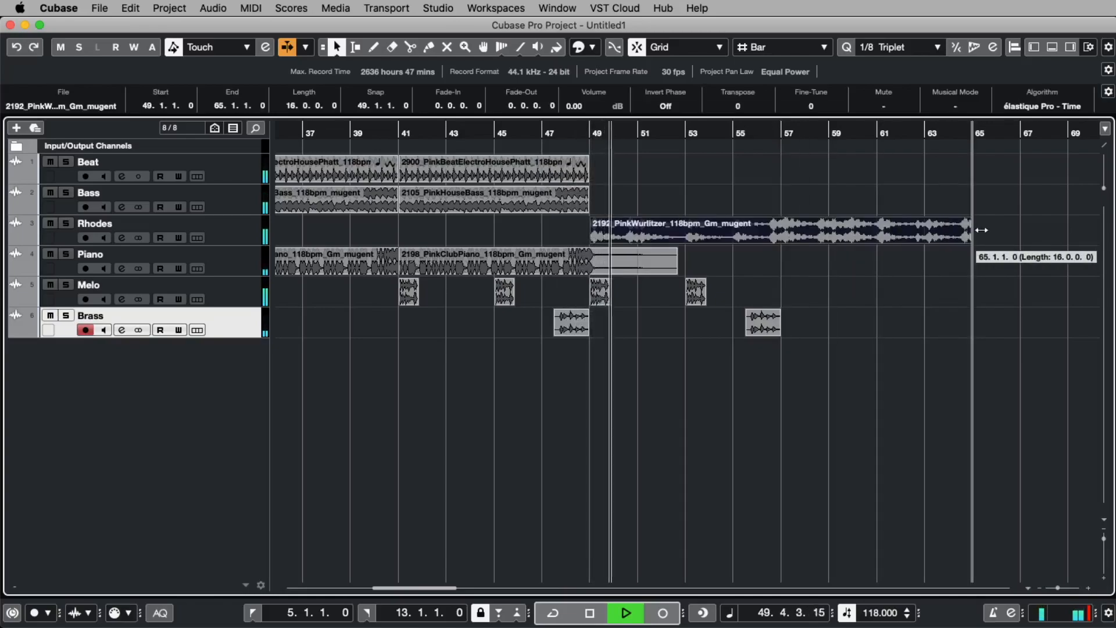